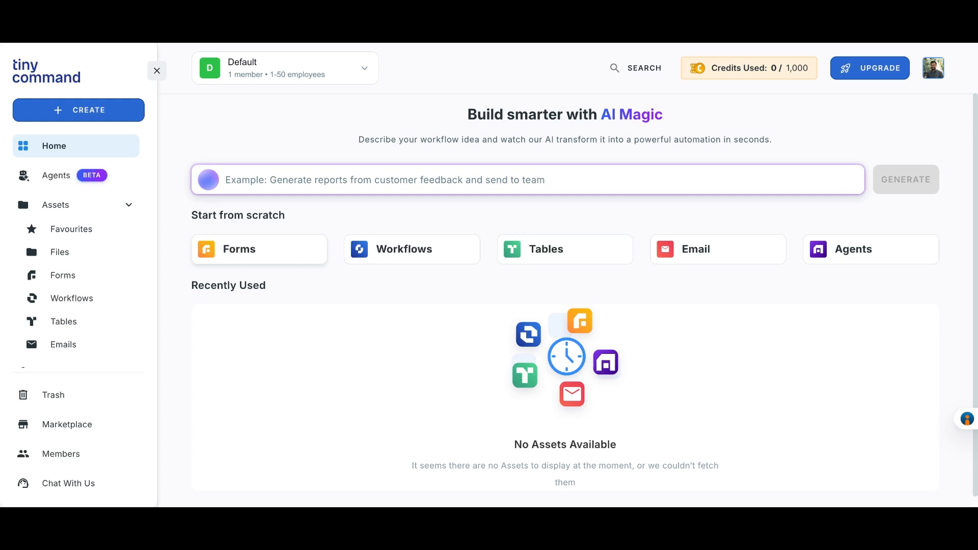
Step: Create a new form from scratch and name it "First form"
click(259, 249)
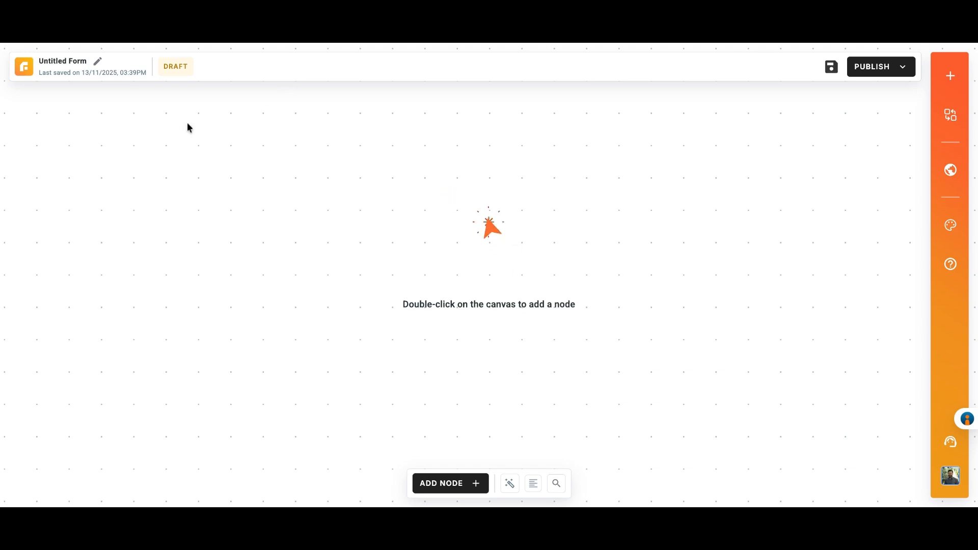
click(97, 61)
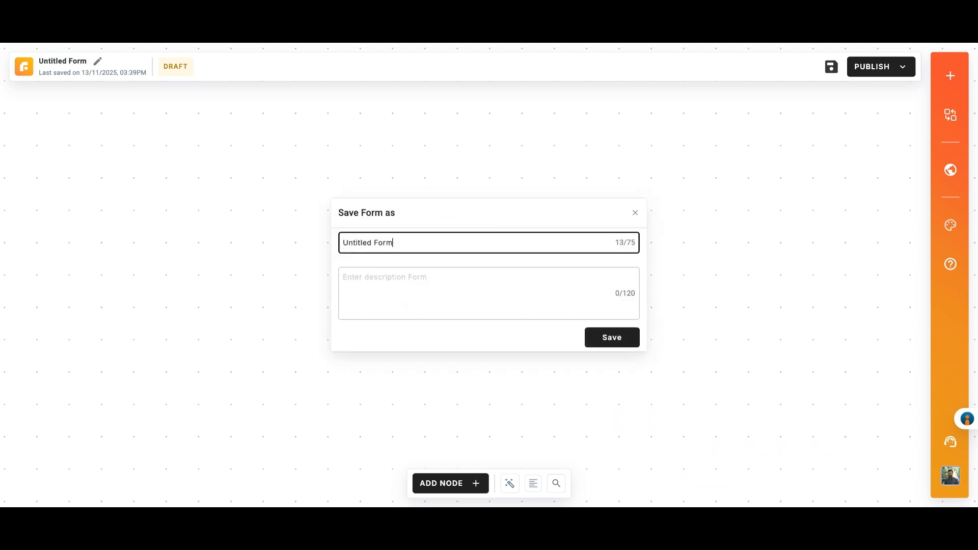
key(ctrl+a)
text(F)
key(BackSpace)
text(Fis)
text(st form)
click(612, 338)
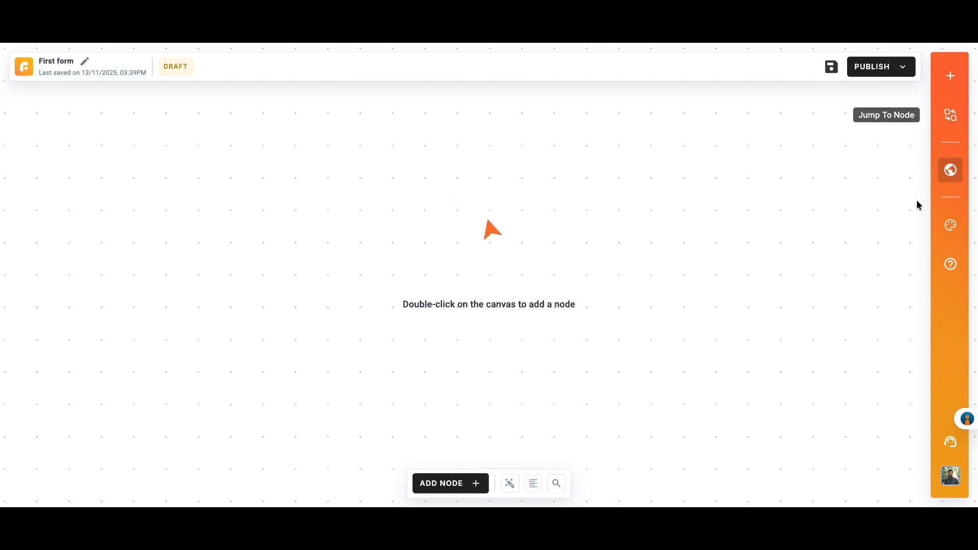
Step: Look through the available node types under Question, Flow Control, AI, Tiny Tables, Utils and Integrations
click(950, 76)
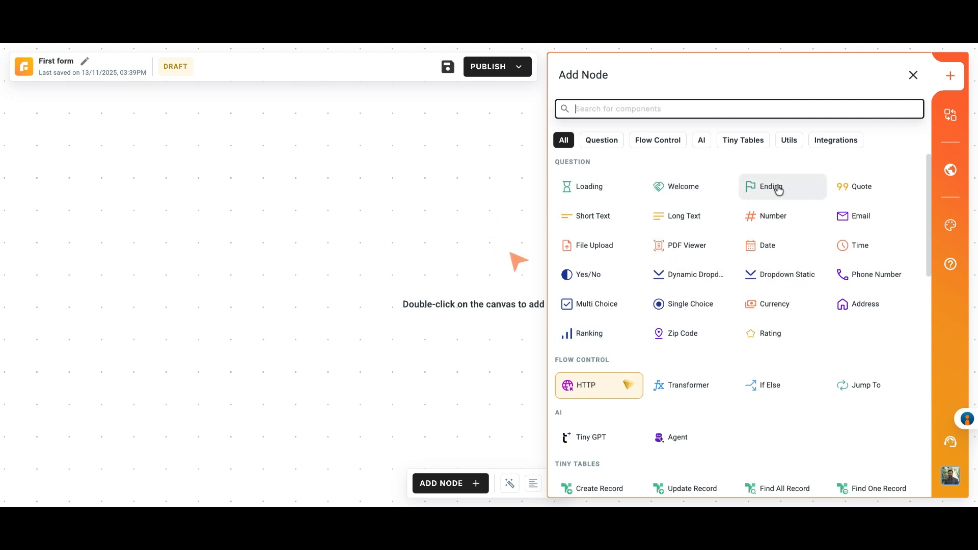
click(603, 140)
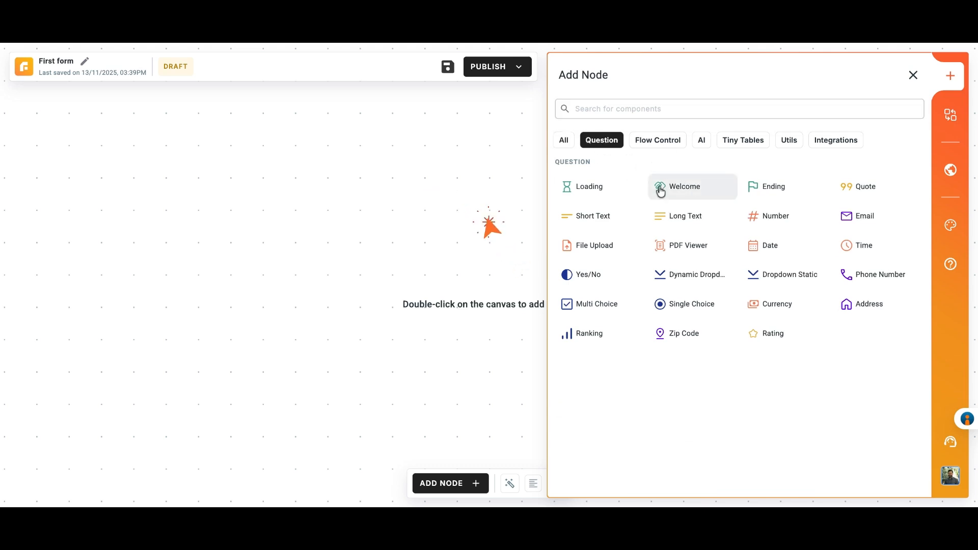
click(661, 144)
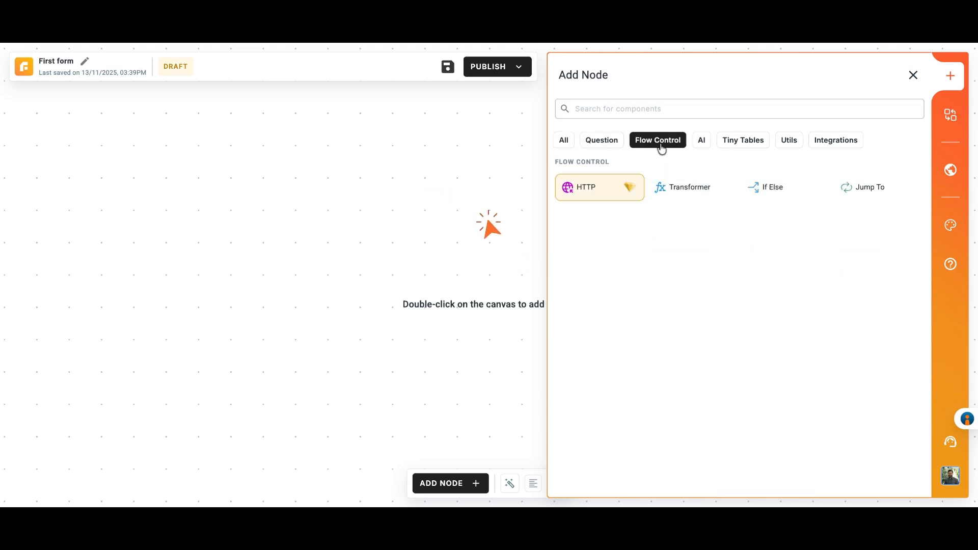
click(700, 142)
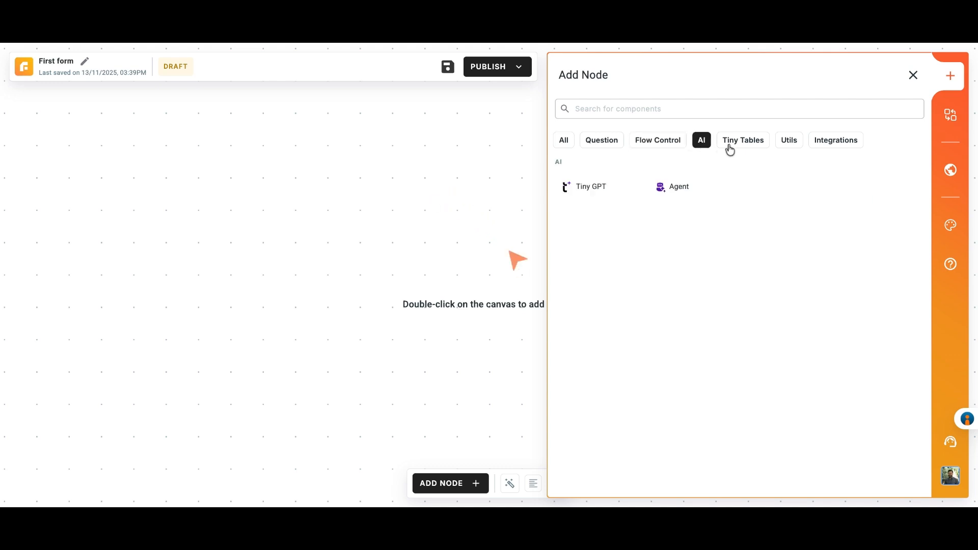
click(734, 149)
click(791, 150)
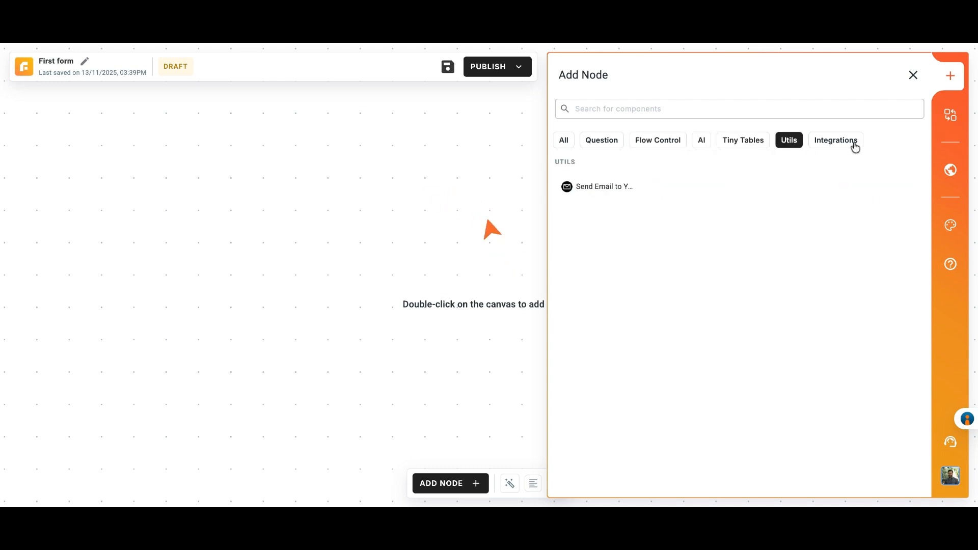
click(854, 146)
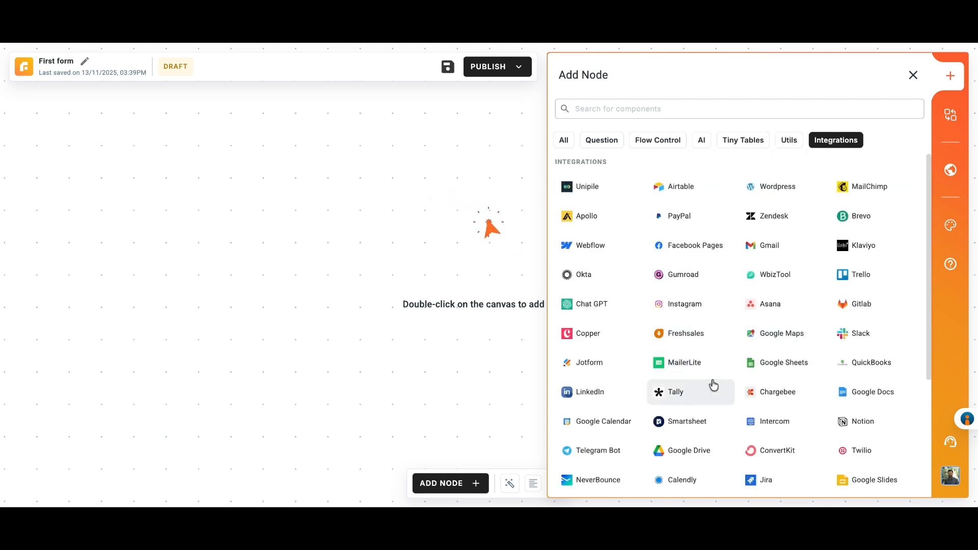
scroll(732, 349, down, 3)
scroll(732, 350, up, 3)
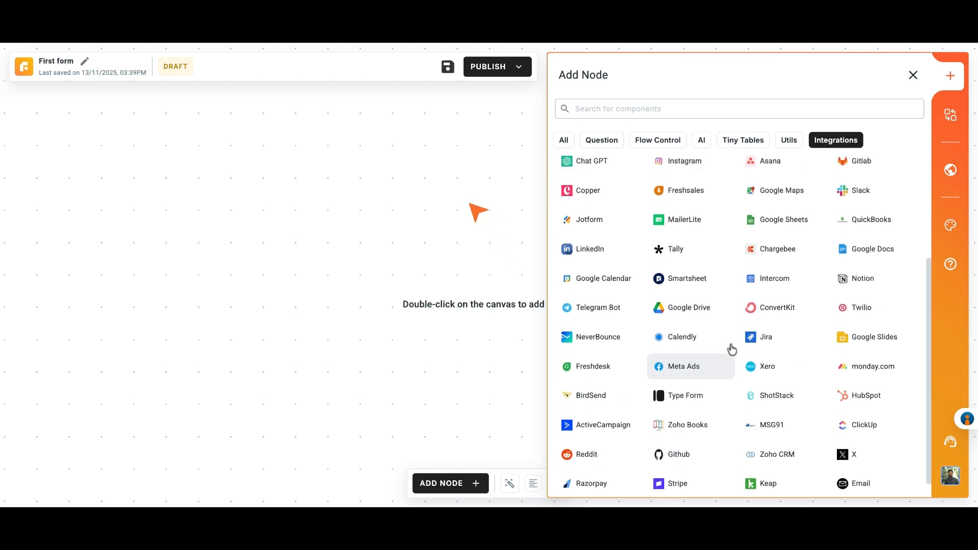
Step: Add a Welcome question node as the form's first node and close its editor
click(603, 143)
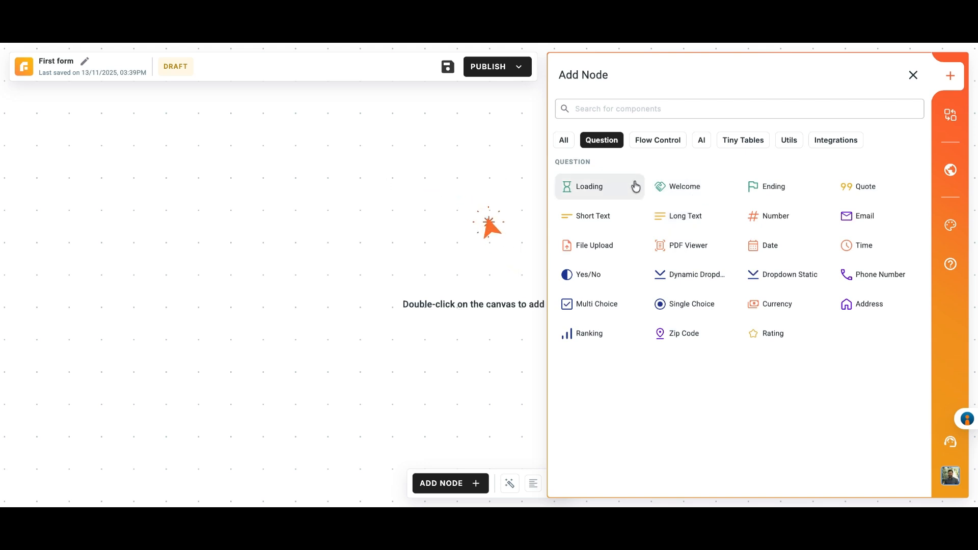
click(683, 194)
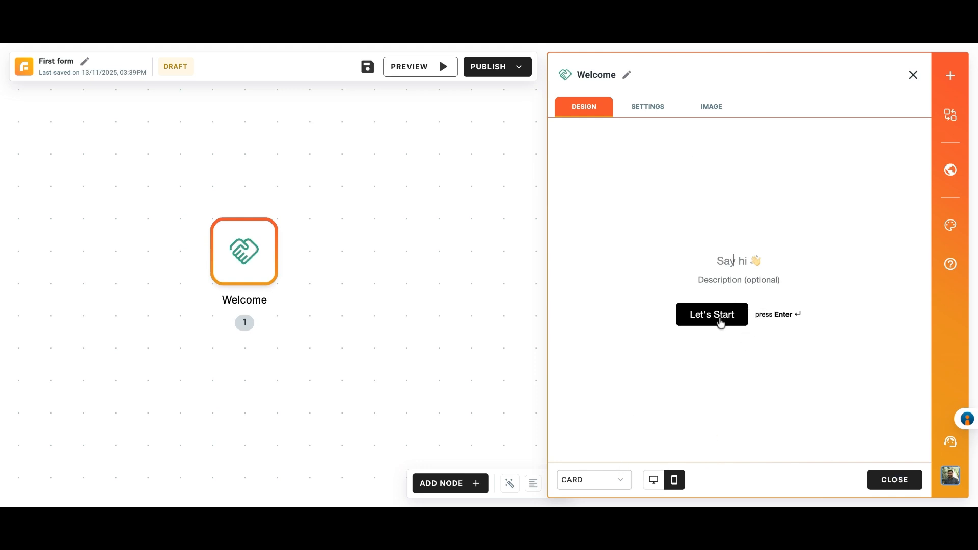
click(721, 321)
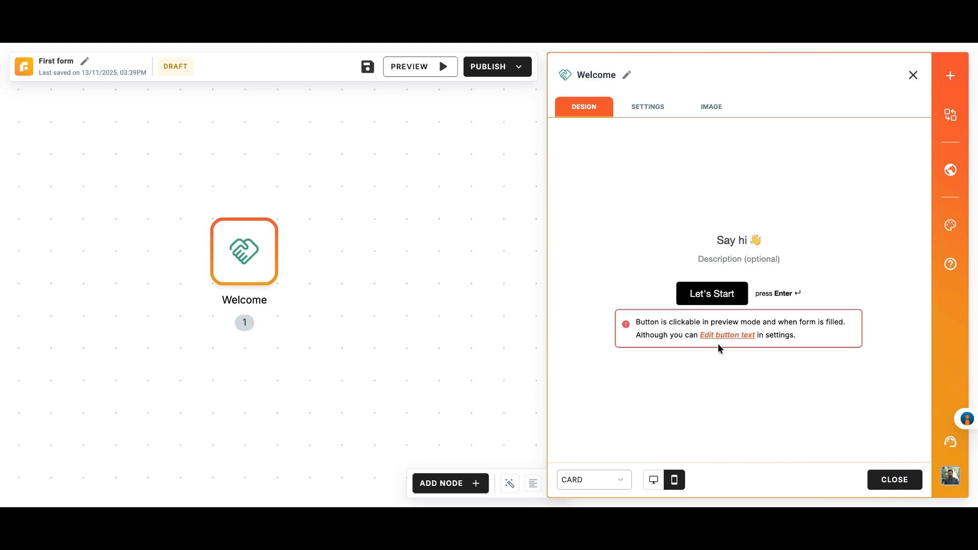
click(246, 253)
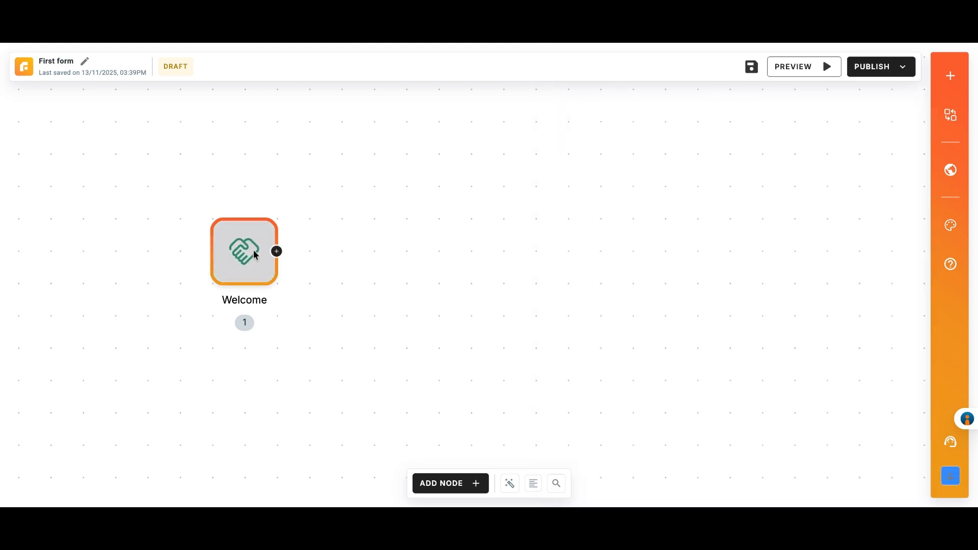
Step: Review the Welcome node's general settings and image options, and close its editor
click(239, 258)
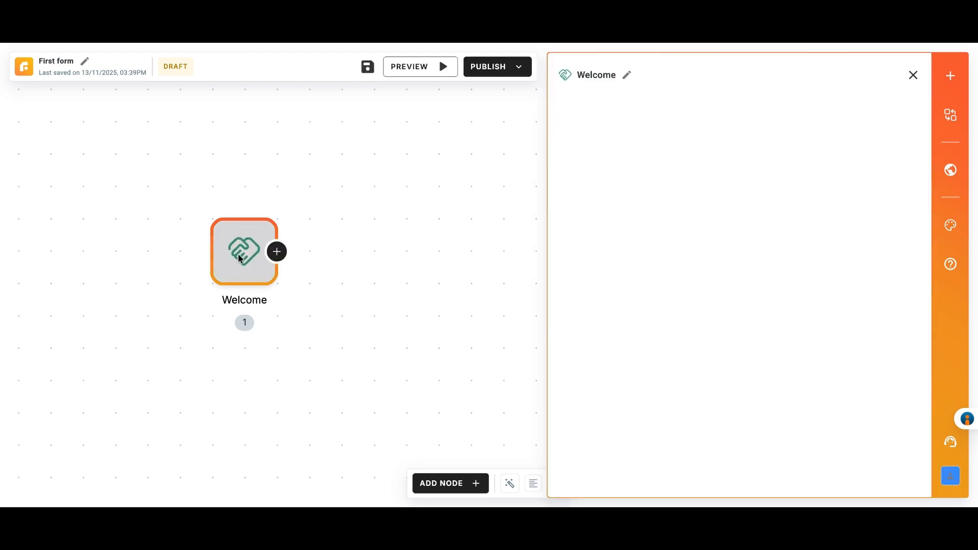
click(661, 113)
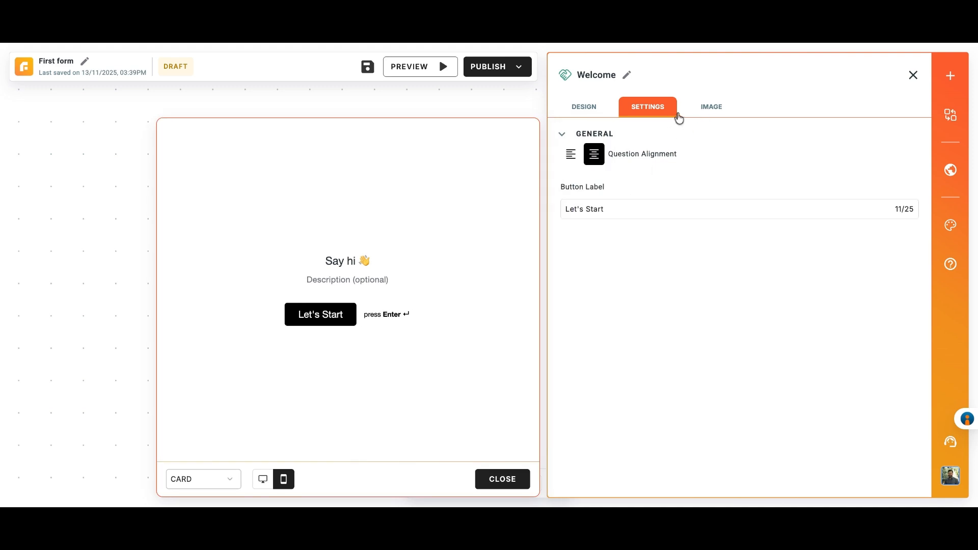
click(699, 111)
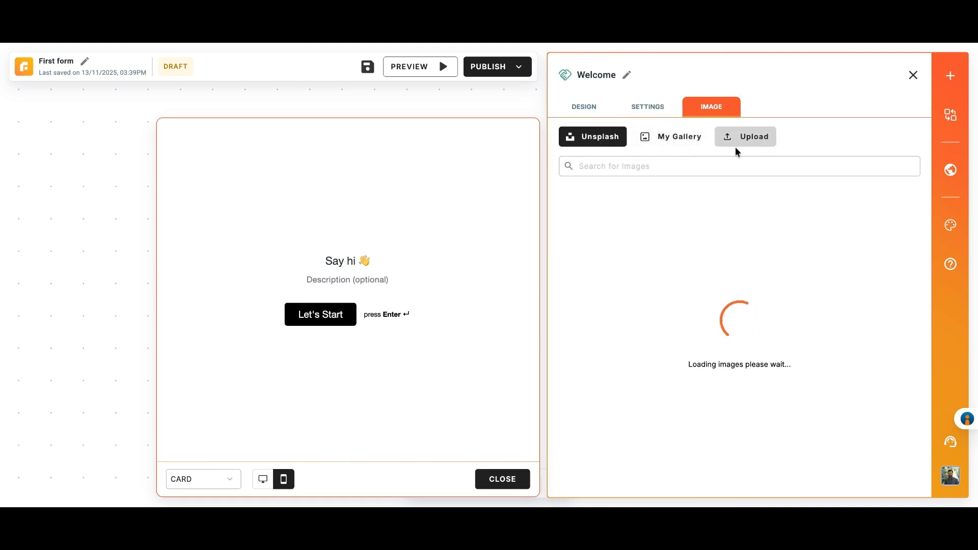
click(669, 112)
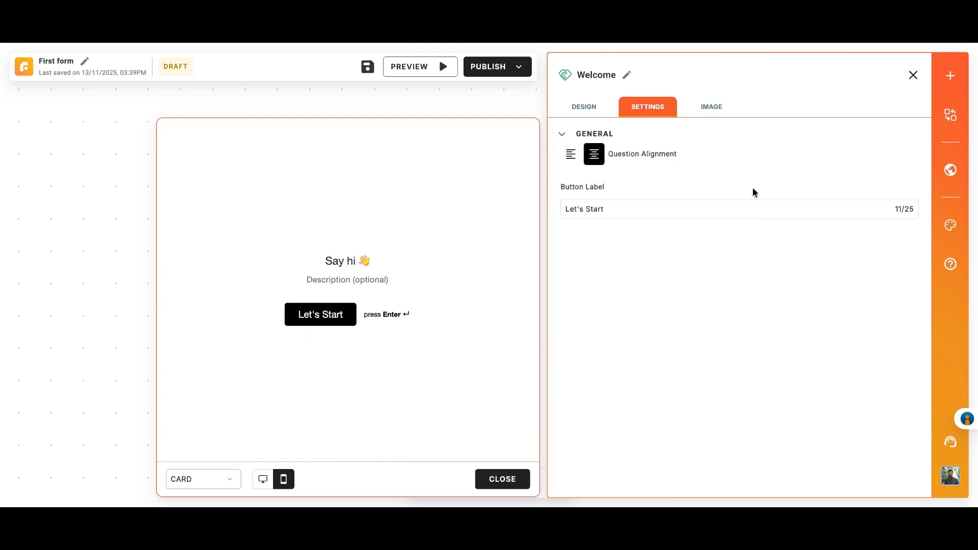
click(502, 475)
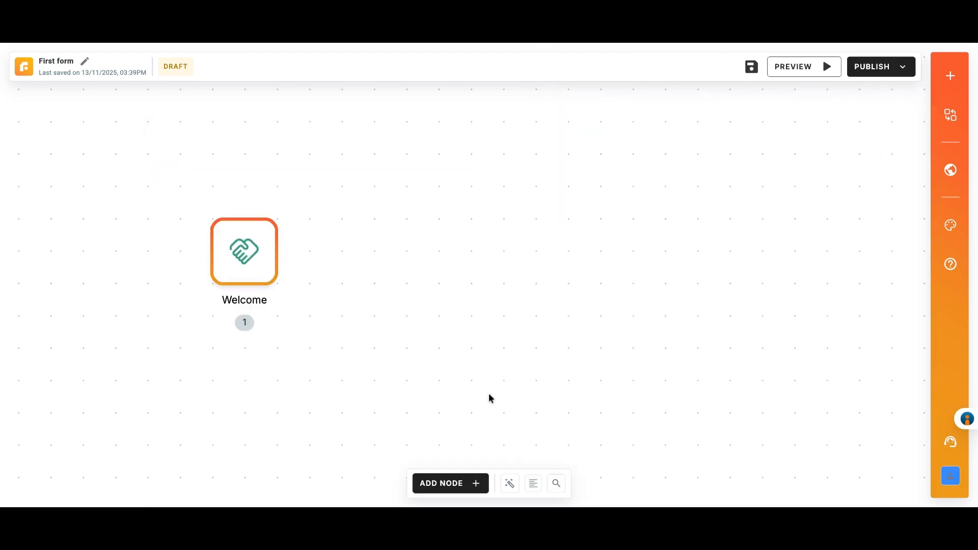
Step: Add a Short Text node after Welcome with the question "Your full name" and close its editor
click(460, 480)
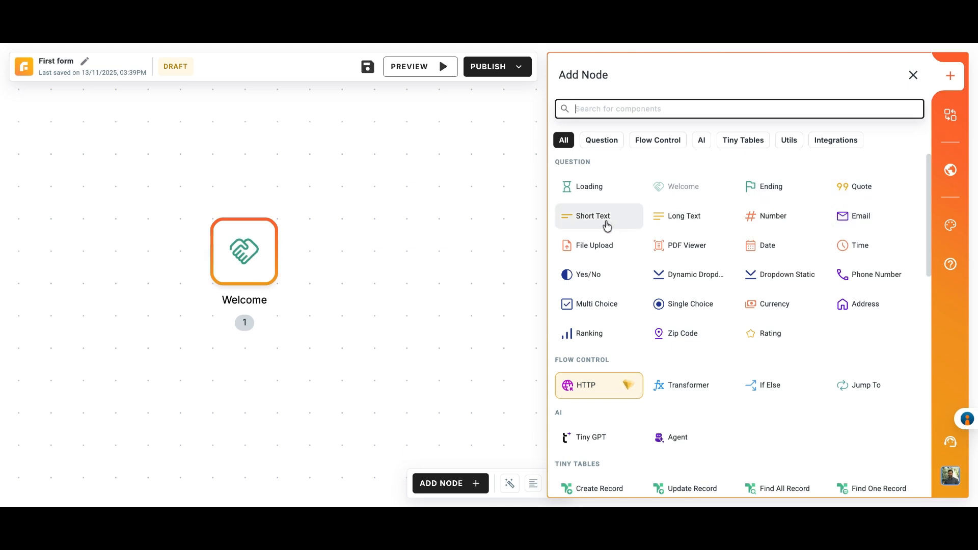
click(607, 227)
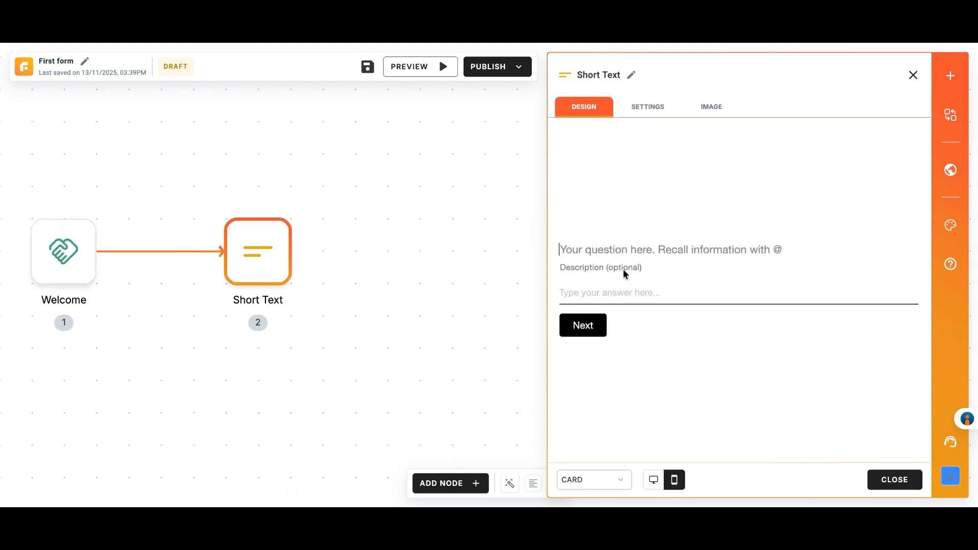
text(What)
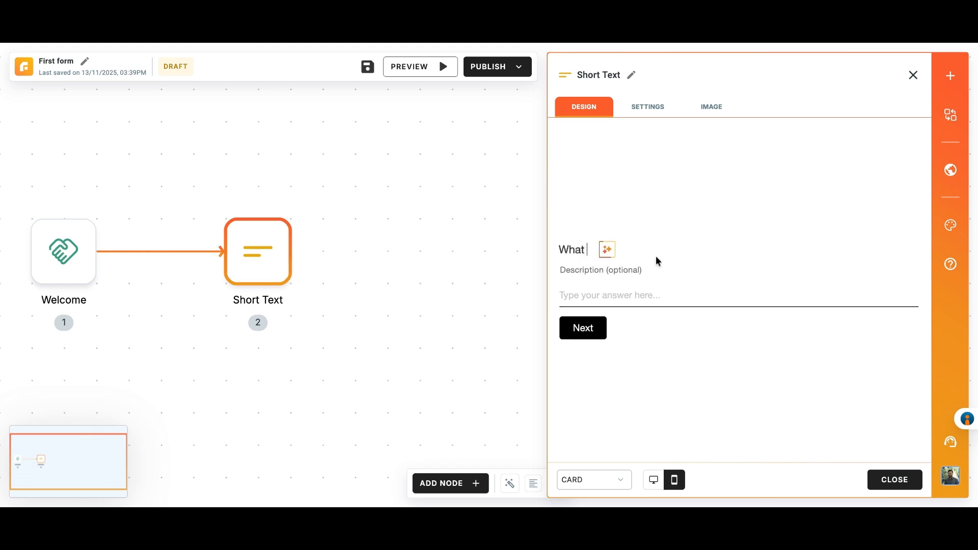
key(BackSpace)
key(BackSpace)
key(BackSpace)
key(BackSpace)
text(Your full name)
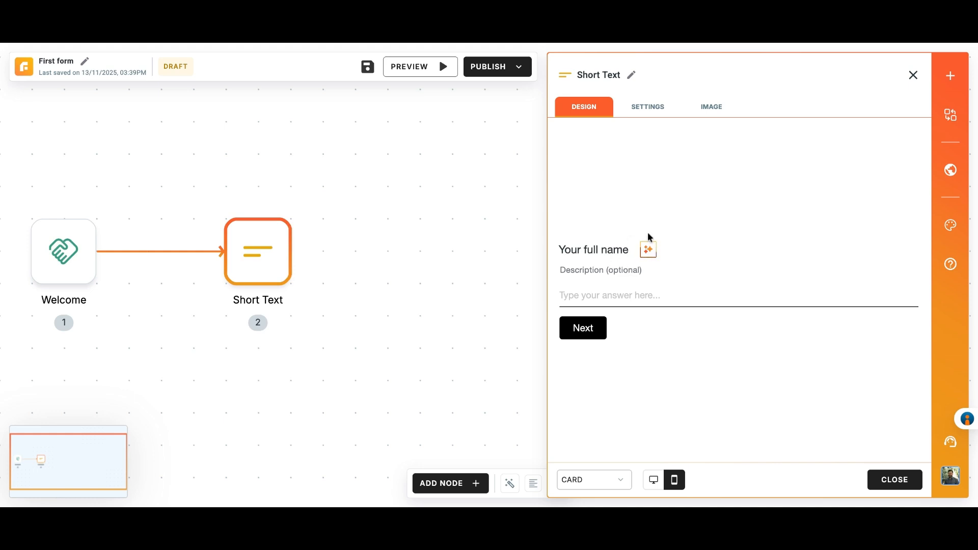
click(605, 290)
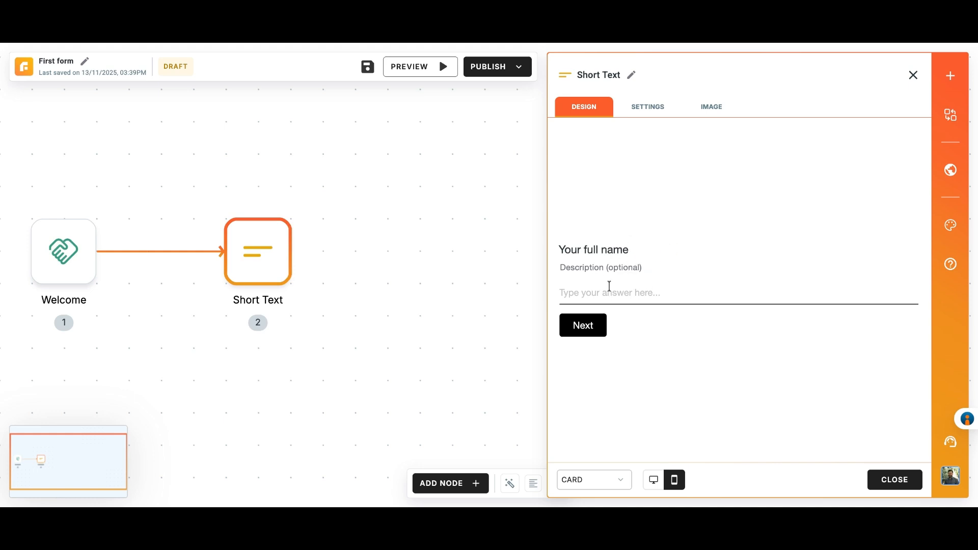
click(609, 289)
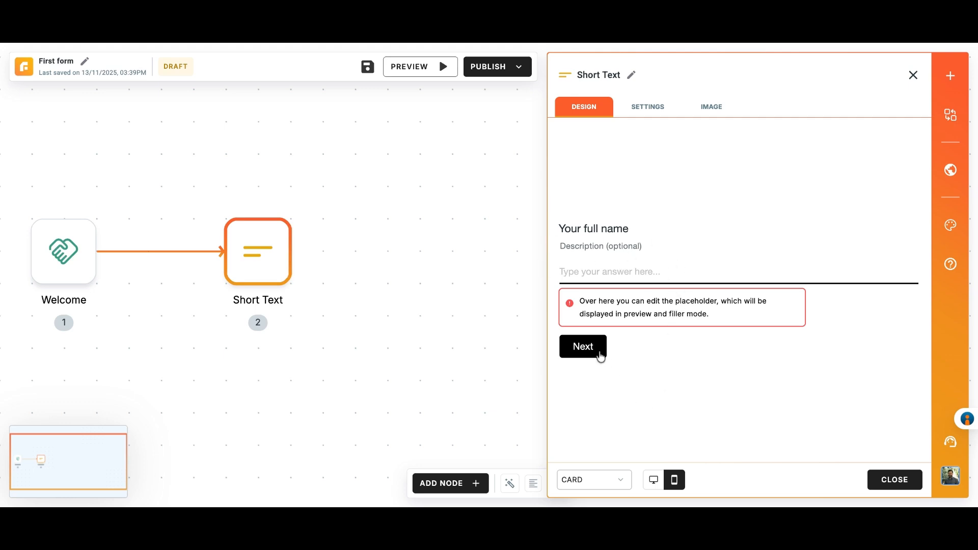
click(599, 354)
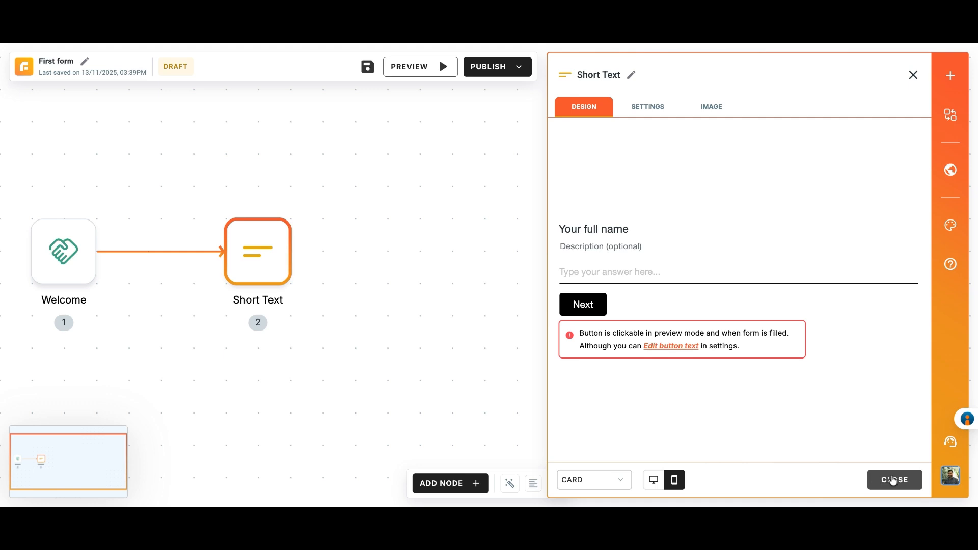
click(886, 478)
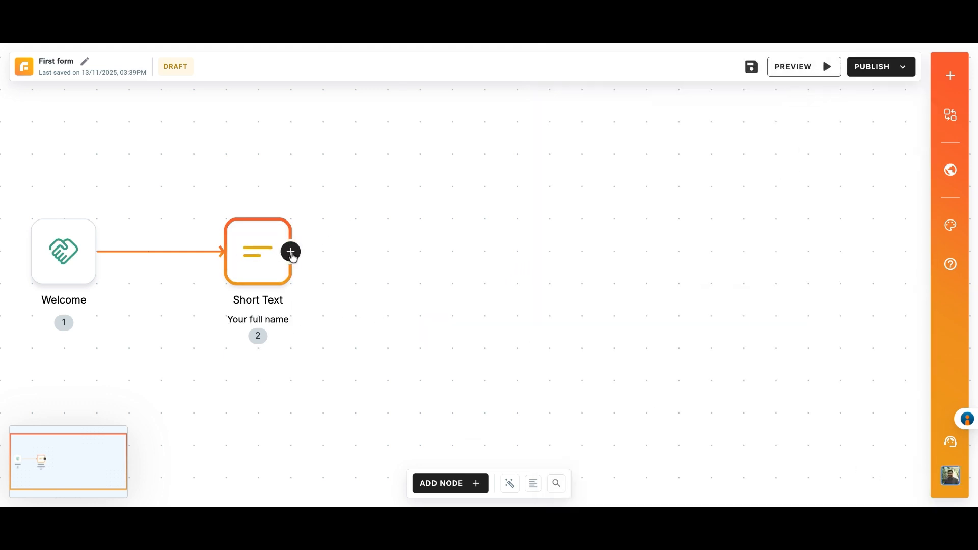
Step: Add a Number node after Short Text with the question "Your mobile number" and close its editor
click(290, 251)
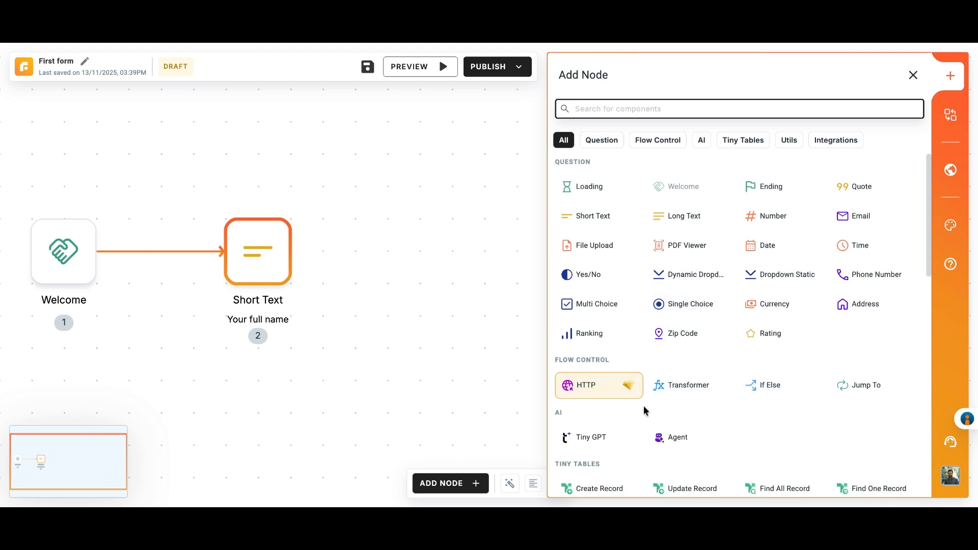
scroll(614, 397, down, 1)
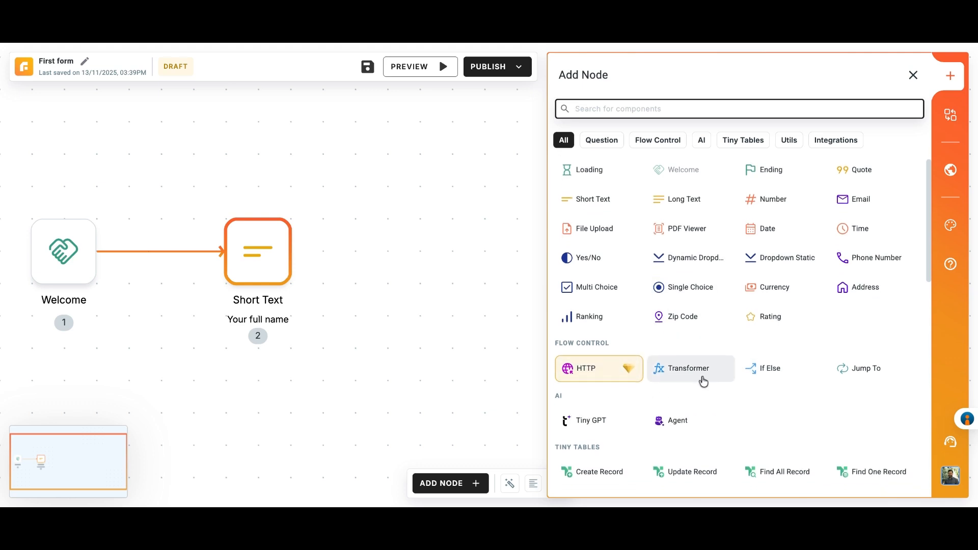
scroll(739, 380, down, 1)
scroll(856, 349, down, 2)
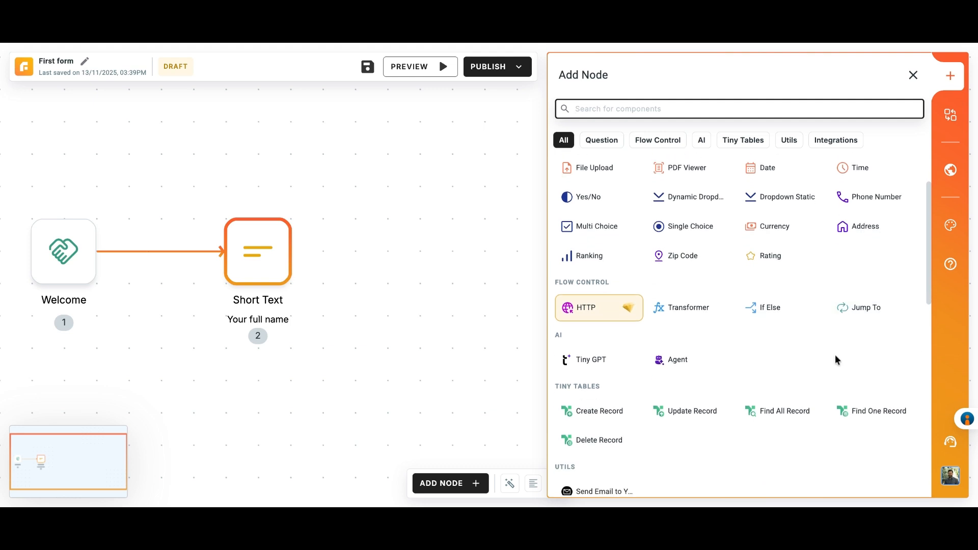
scroll(590, 351, down, 2)
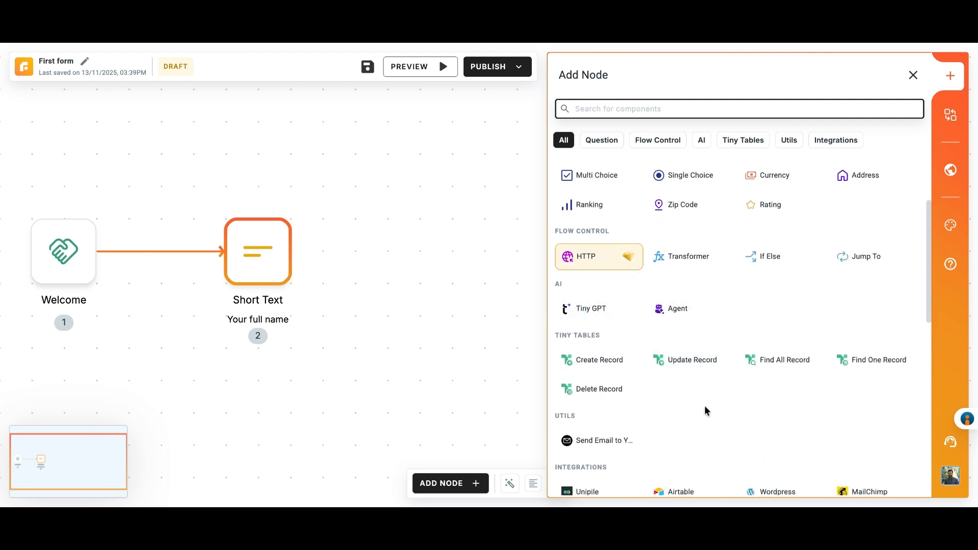
scroll(629, 387, down, 4)
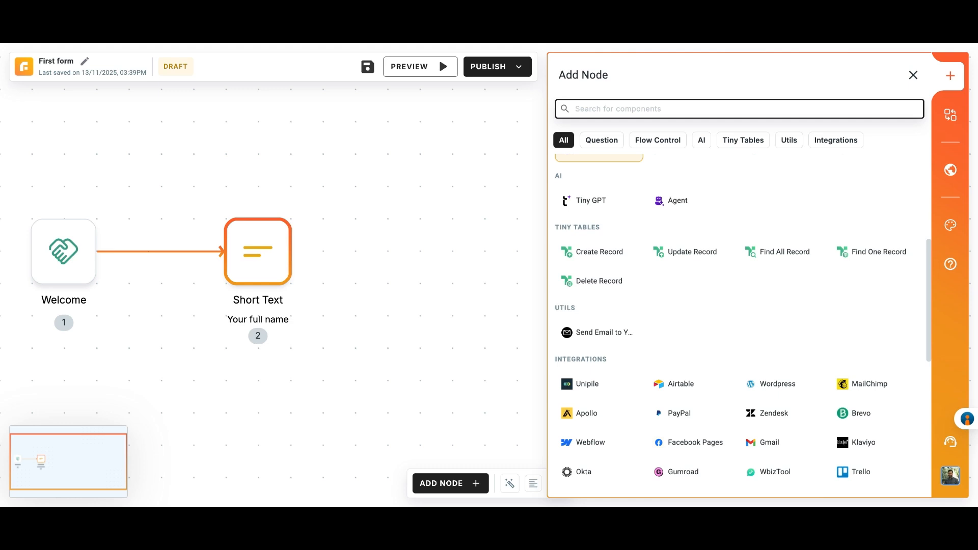
scroll(744, 290, up, 5)
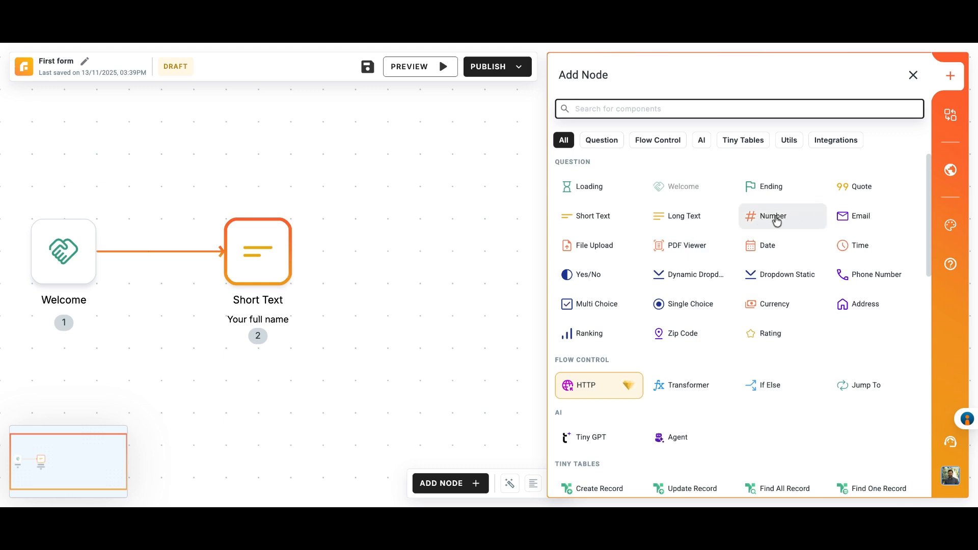
click(776, 220)
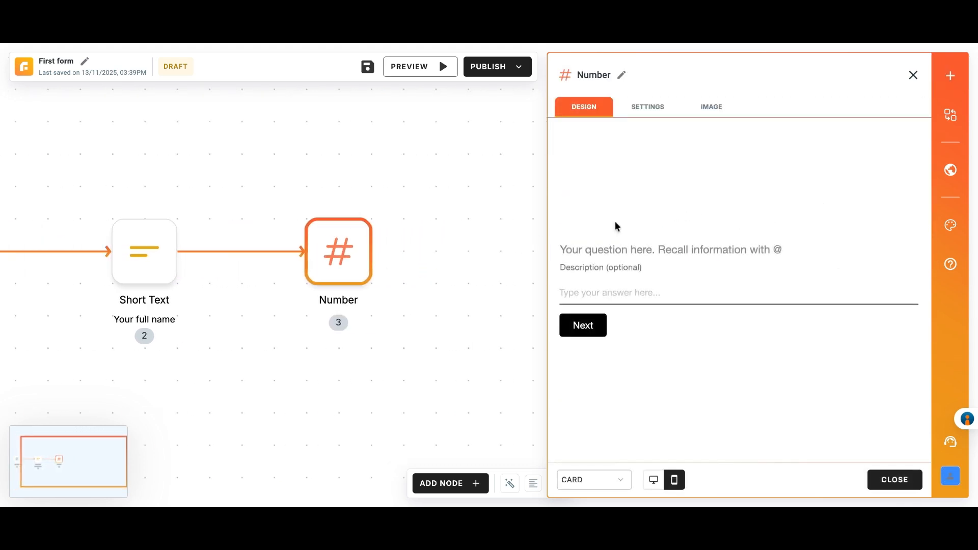
click(647, 242)
text(Your)
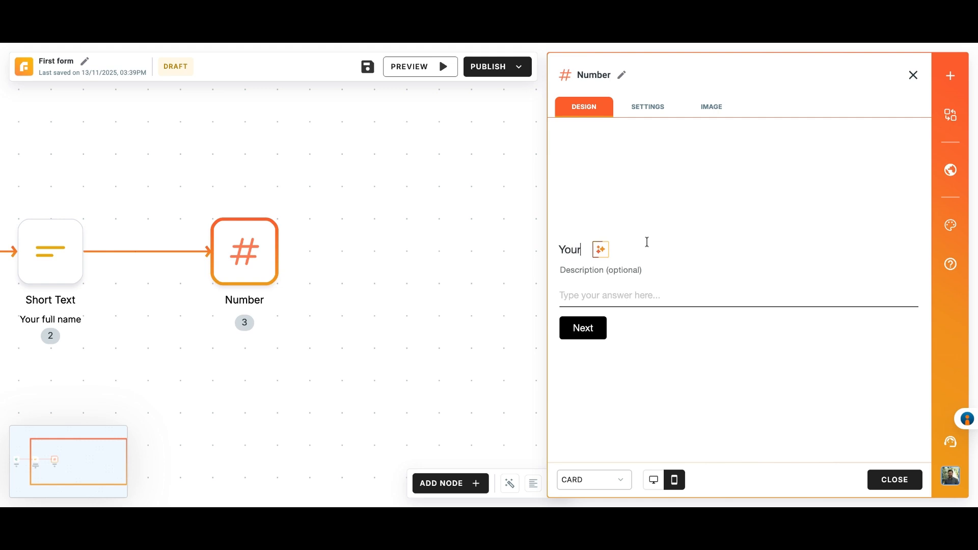
text( mobile )
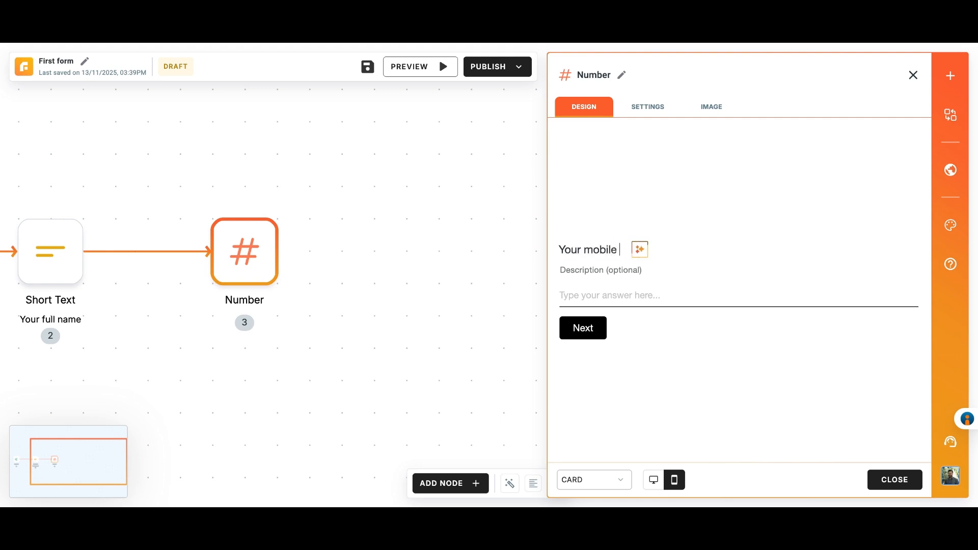
text(number)
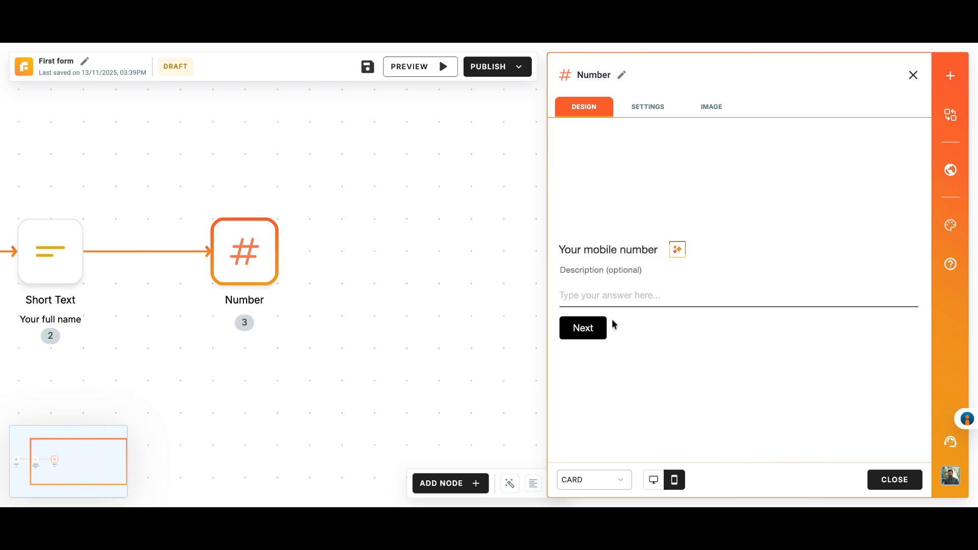
click(891, 479)
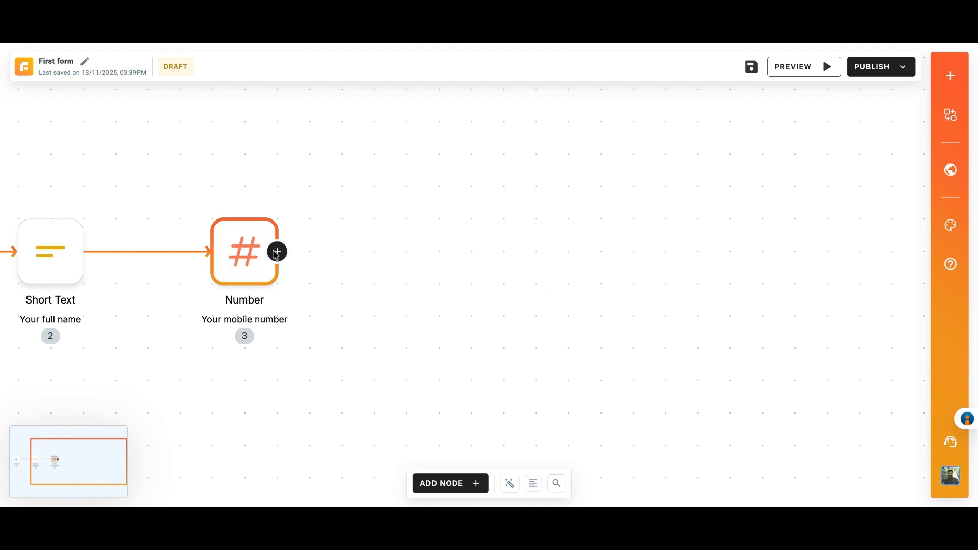
Step: Make the "Your mobile number" question required, expand its validation settings and close the editor
click(262, 251)
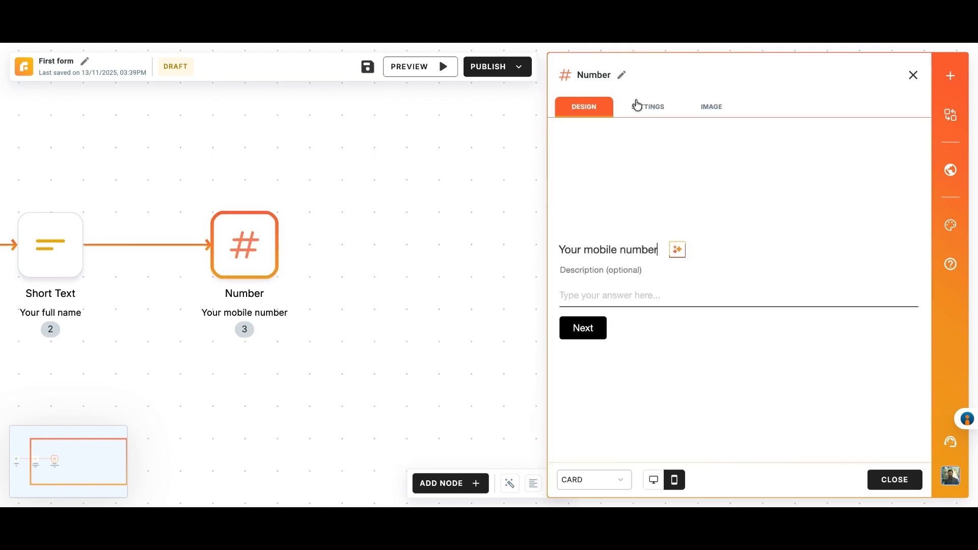
click(636, 106)
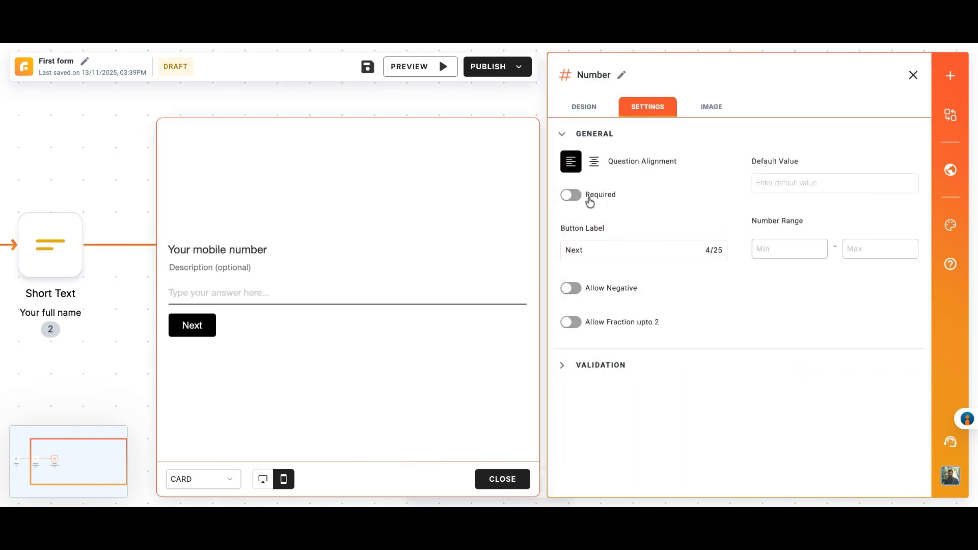
click(571, 195)
click(597, 365)
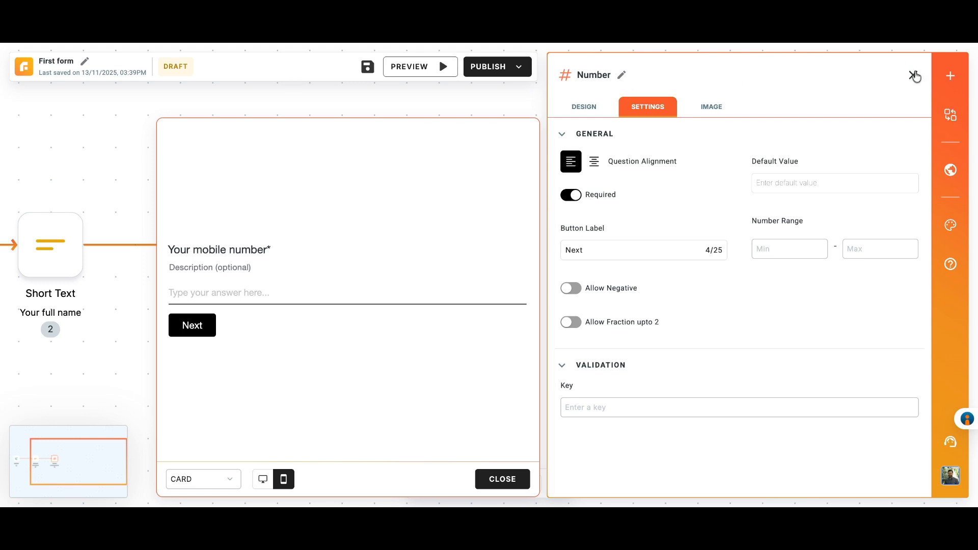
click(914, 76)
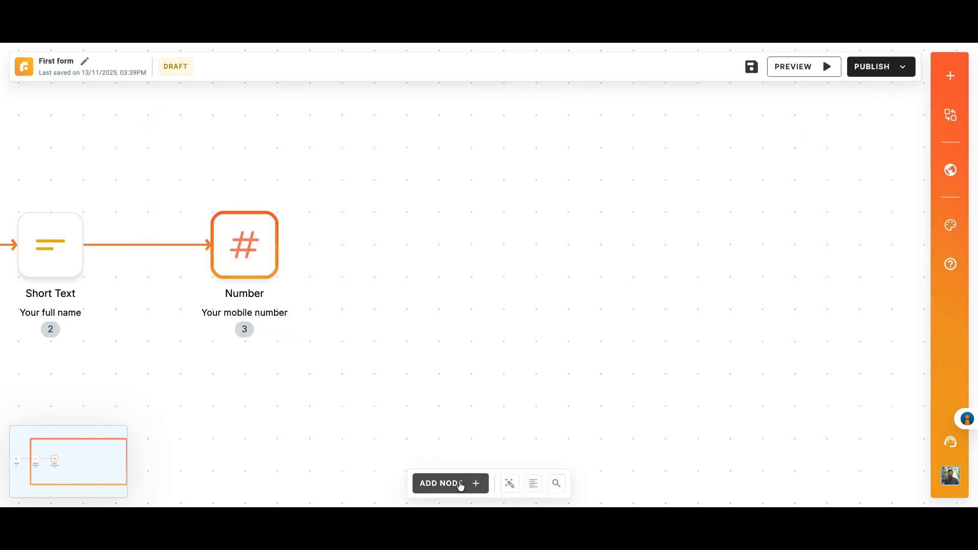
Step: Find the Phone Number component by searching for "phone" and add it with the question "Phone number"
click(457, 483)
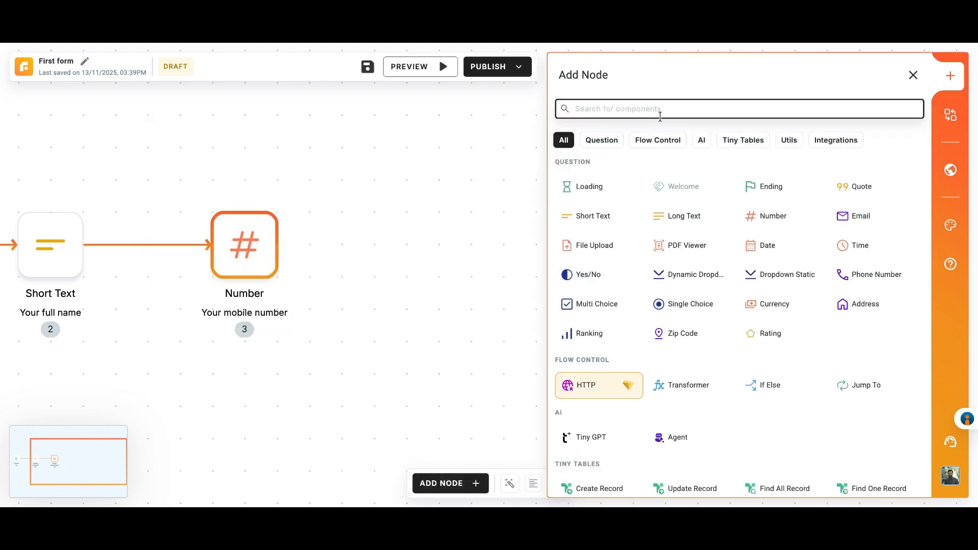
text(phone)
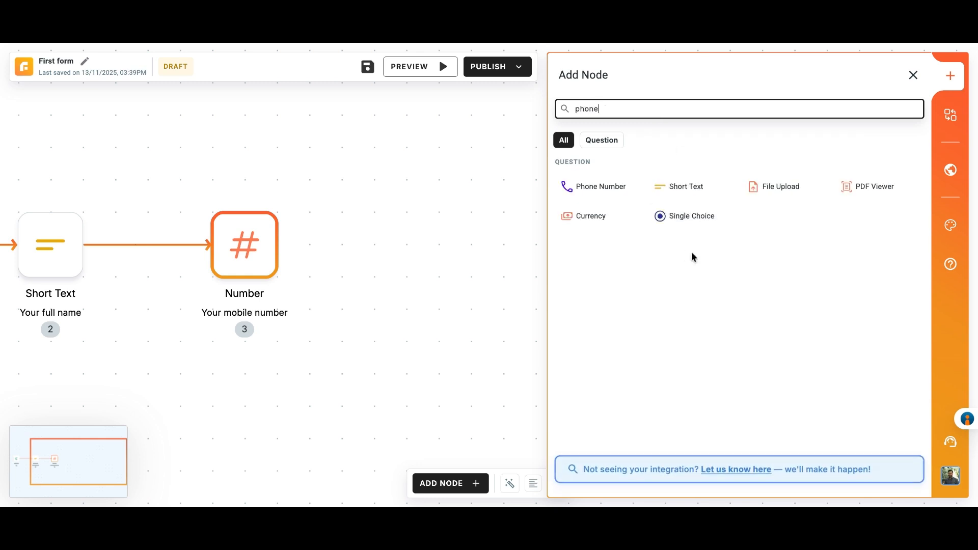
click(619, 188)
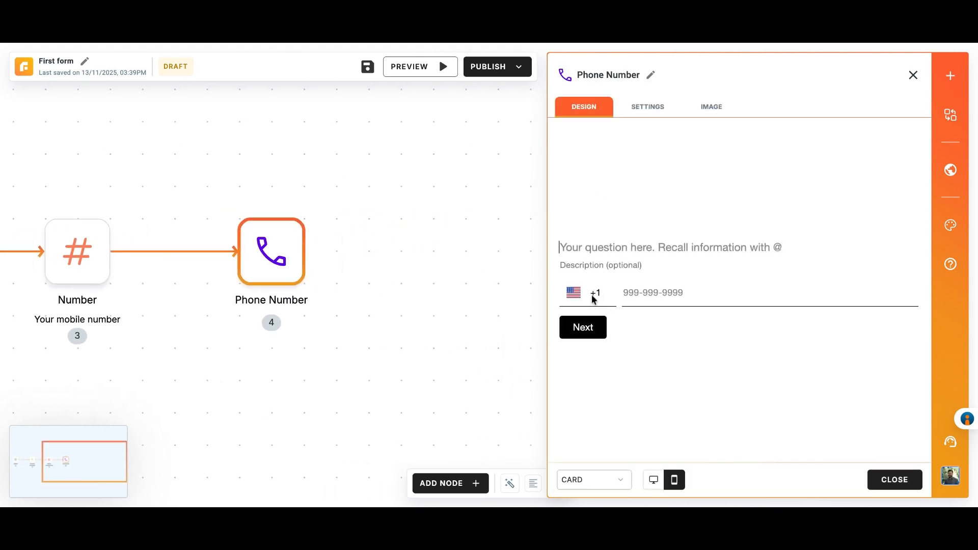
text(Phone number)
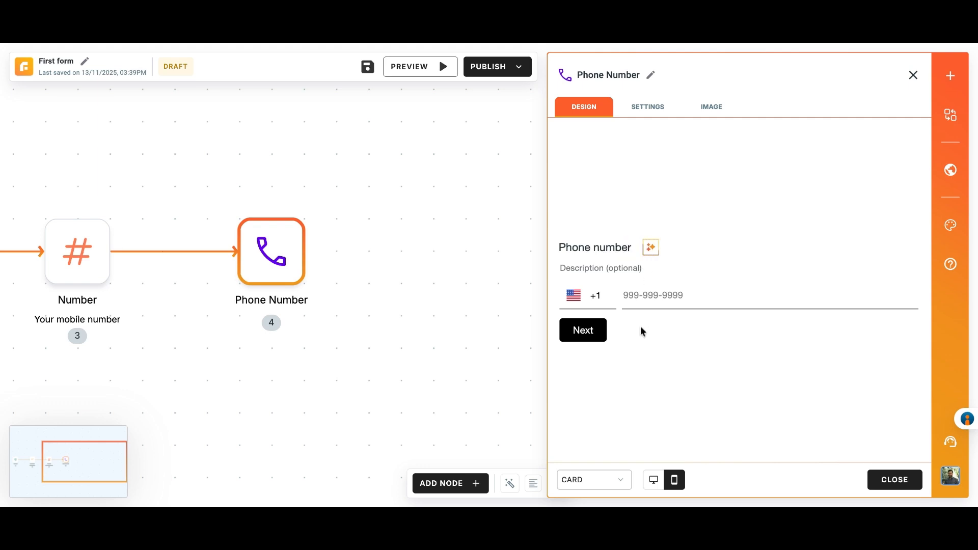
Step: Make the Phone Number question required and set its default country to India
click(576, 294)
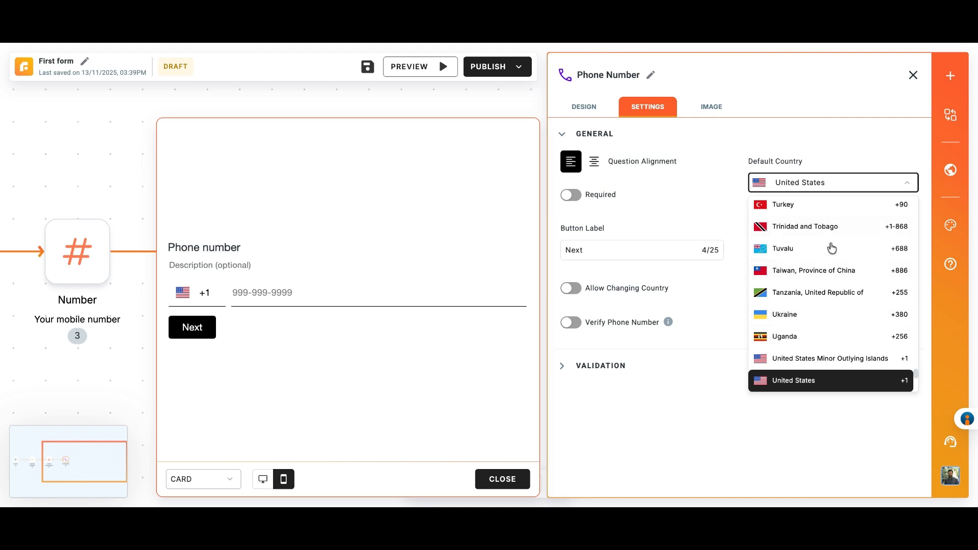
scroll(836, 285, down, 2)
scroll(810, 311, up, 3)
scroll(800, 320, up, 3)
click(571, 195)
click(790, 185)
click(789, 185)
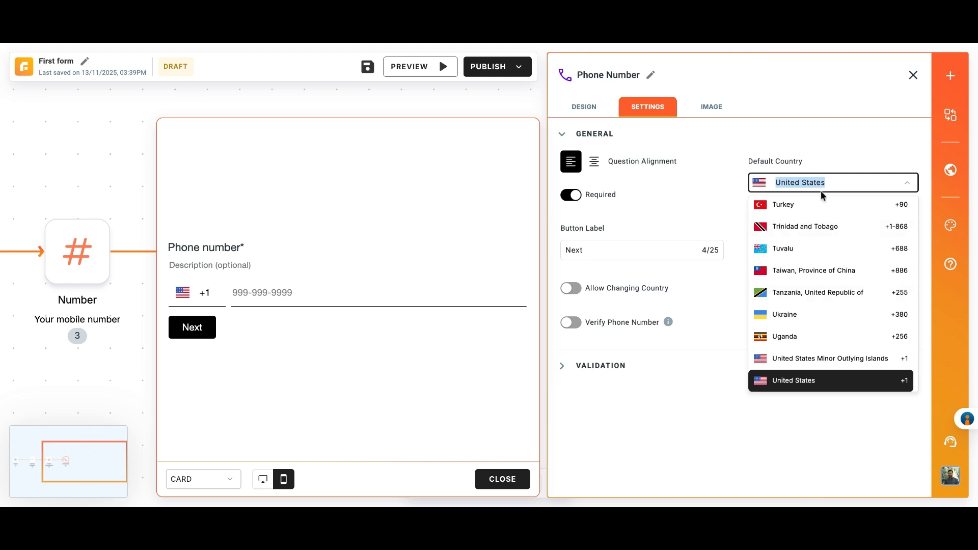
text(bh)
key(BackSpace)
key(BackSpace)
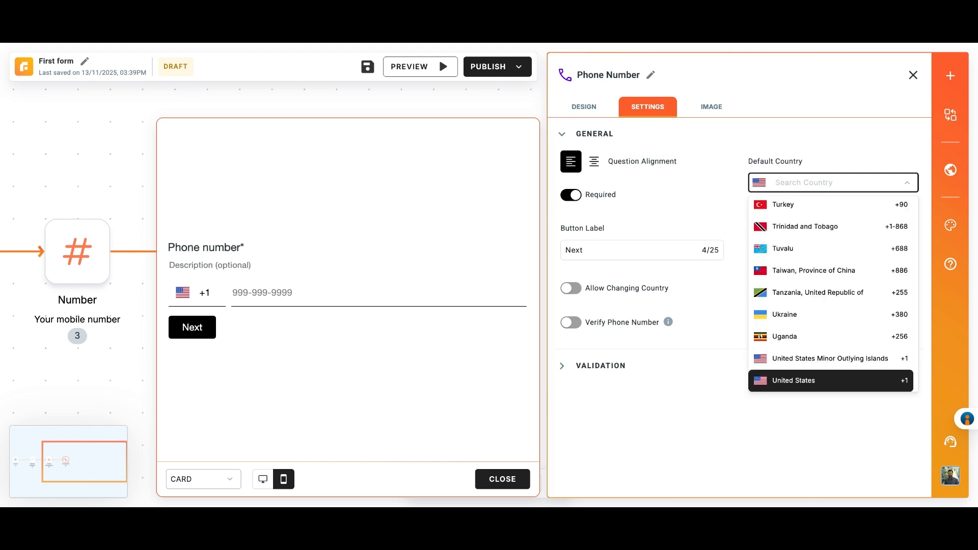
text(indi)
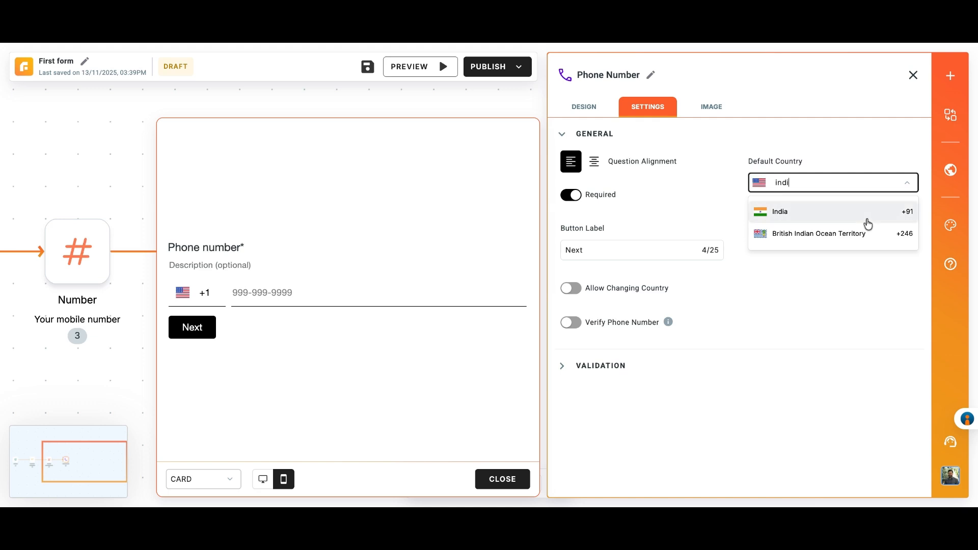
click(845, 211)
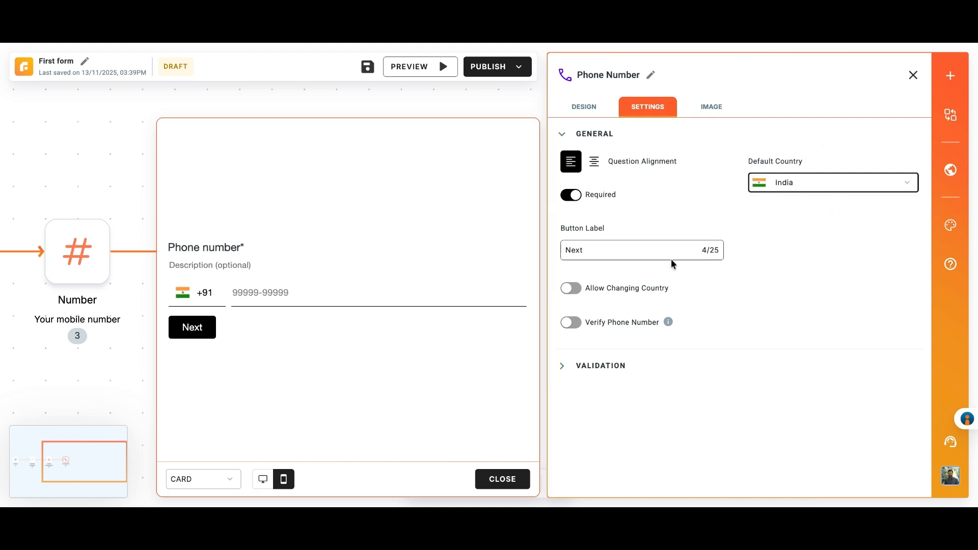
Step: Enable Allow Changing Country and Verify Phone Number for the Phone Number node, check its validation settings and close the editor
click(577, 292)
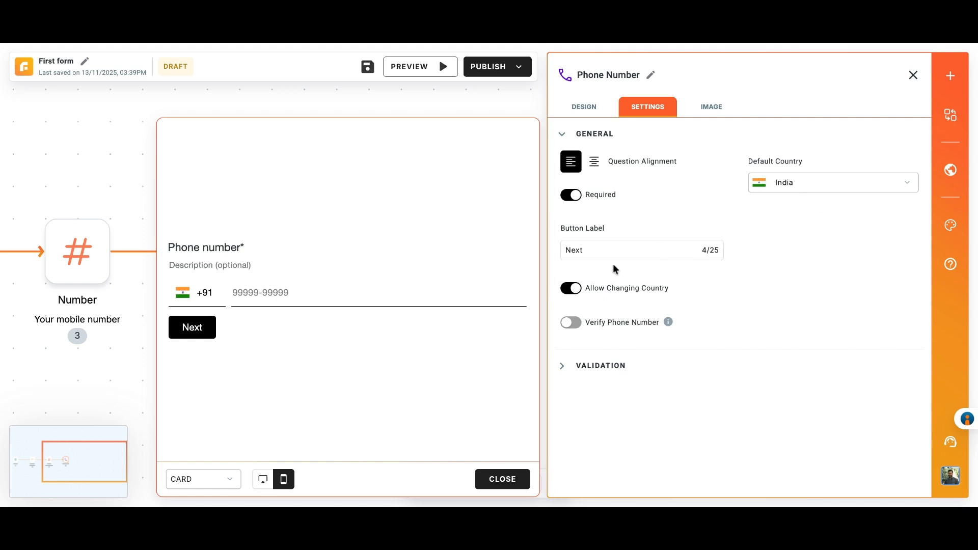
mouse_move(665, 325)
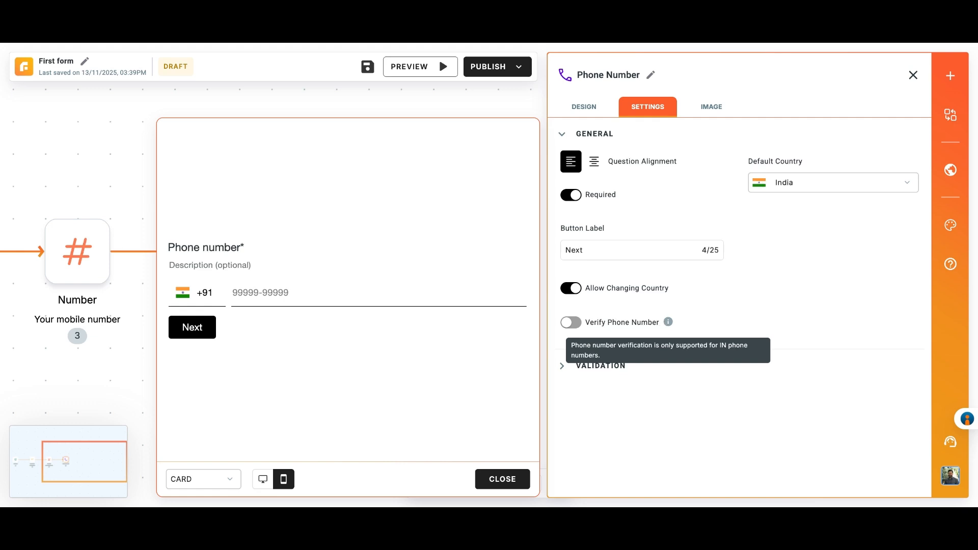
click(580, 325)
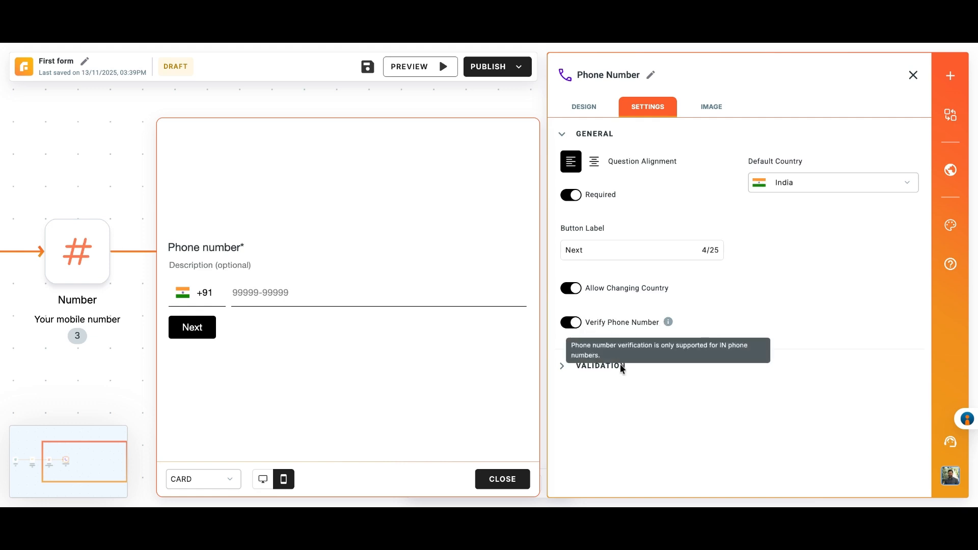
click(600, 366)
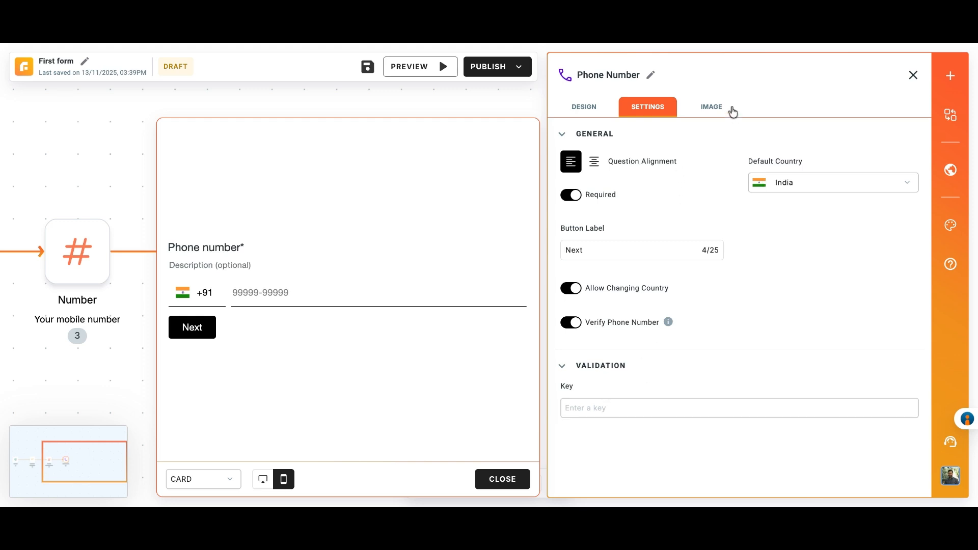
click(587, 111)
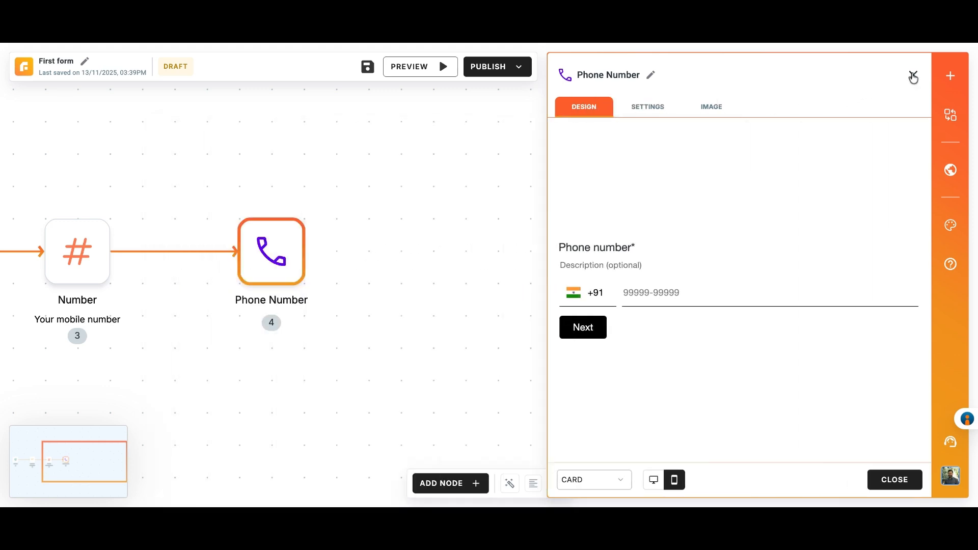
click(913, 75)
Step: Delete the "Your mobile number" Number node and connect Short Text directly to the Phone Number node
scroll(326, 271, left, 6)
scroll(357, 263, down, 2)
click(384, 253)
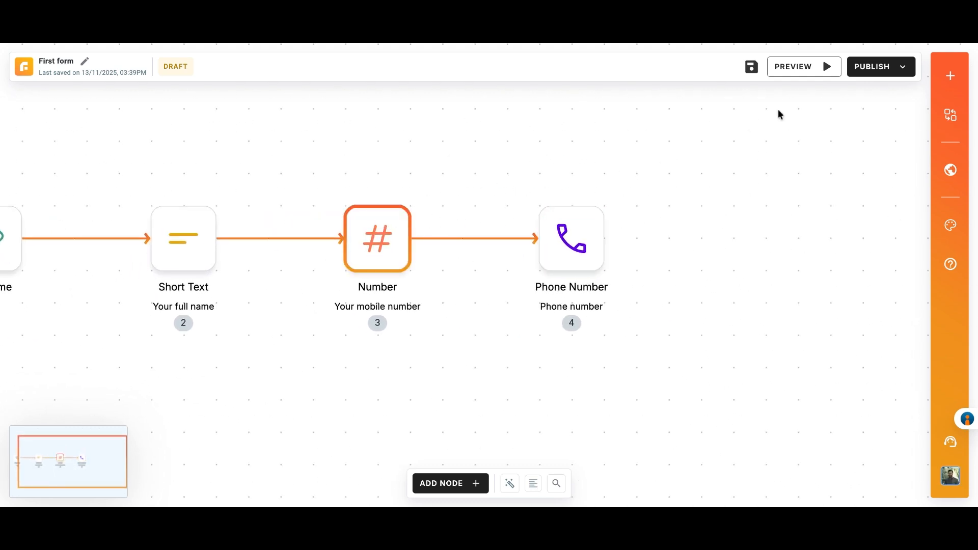
click(389, 259)
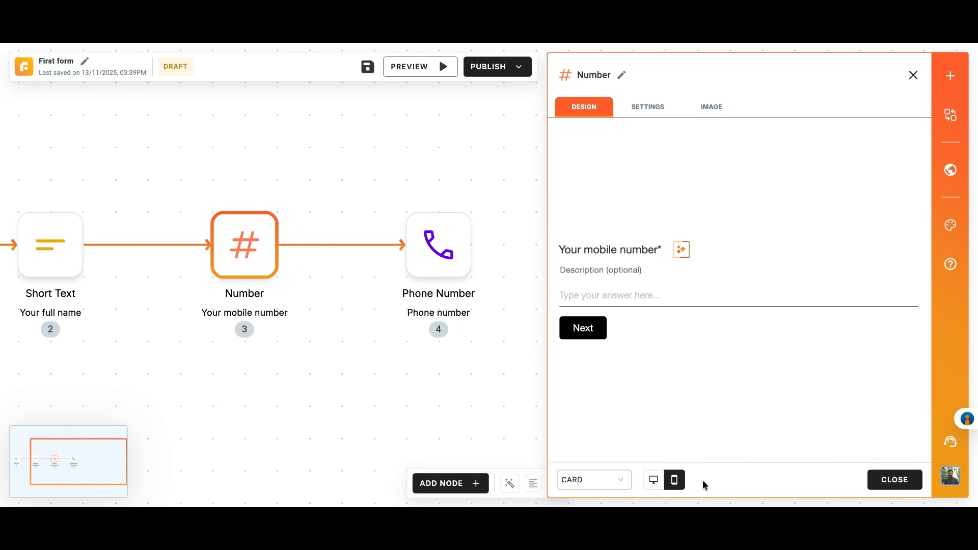
click(912, 75)
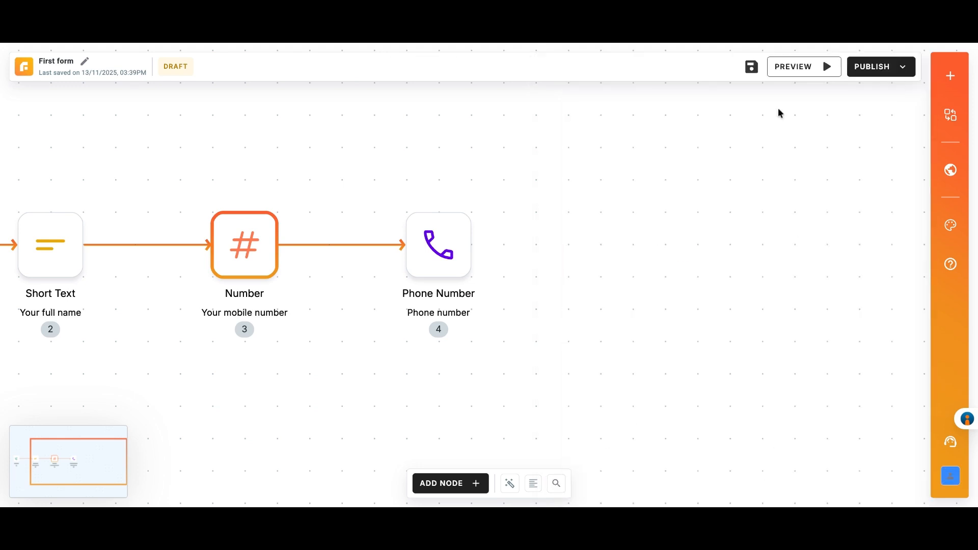
right_click(258, 244)
click(316, 307)
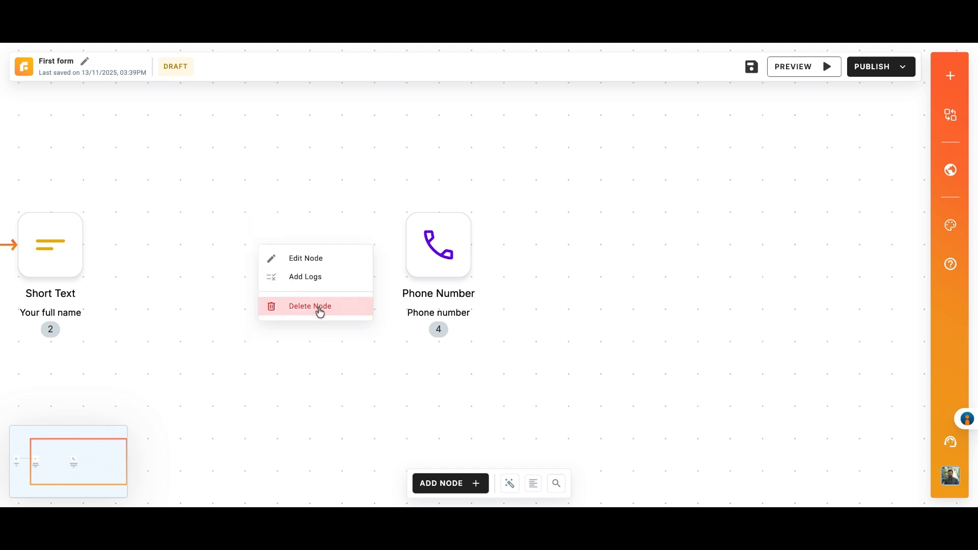
drag(83, 245, 432, 268)
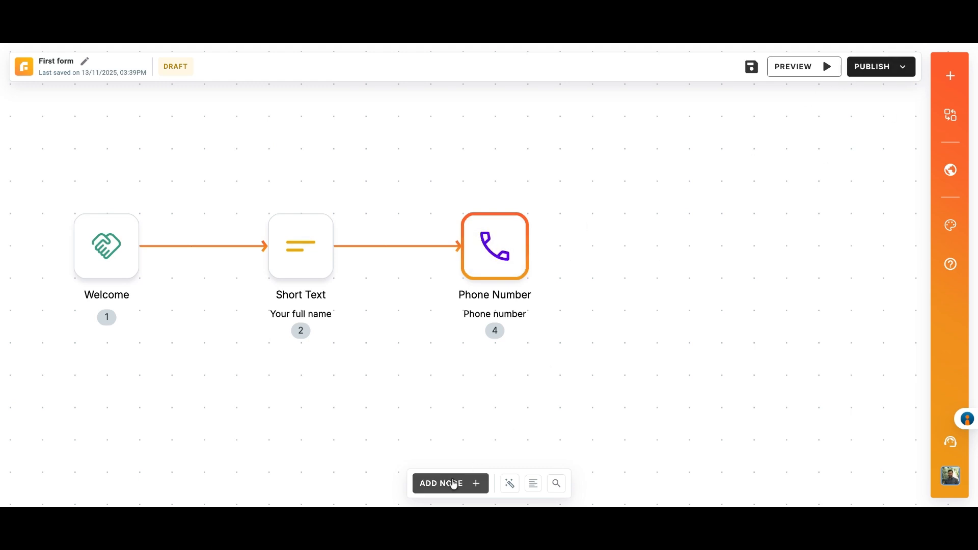
Step: Add an Ending node after the Phone Number node with the message "We will get back to you soon"
click(453, 484)
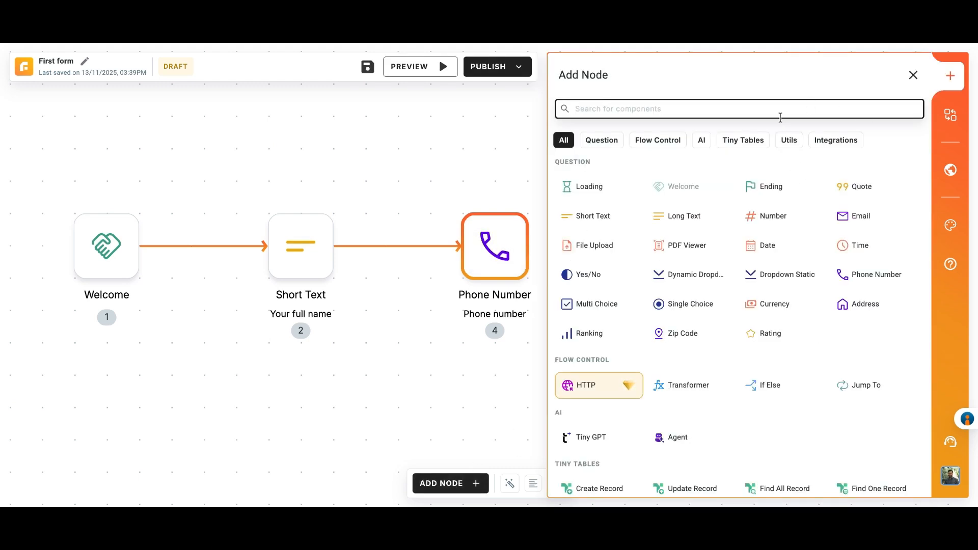
text(bu)
click(760, 186)
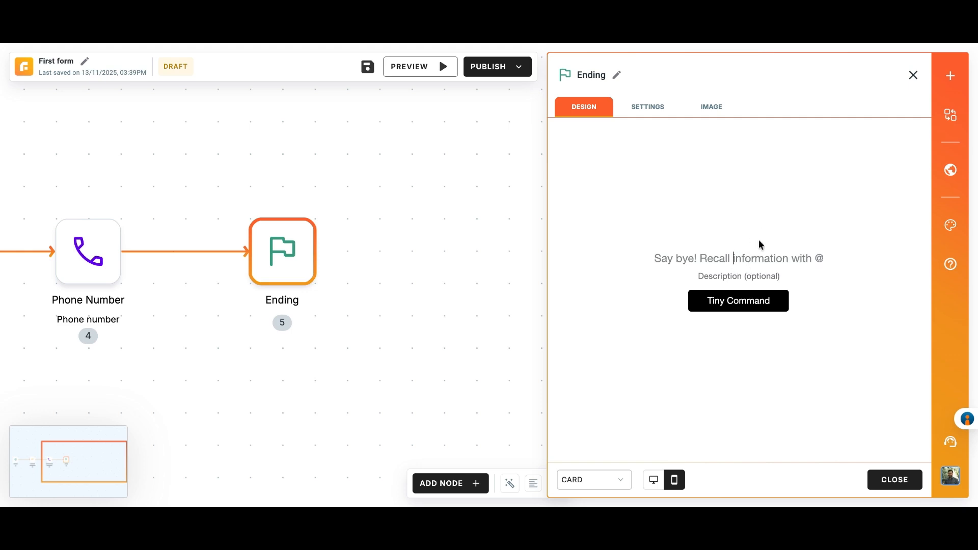
text(We will )
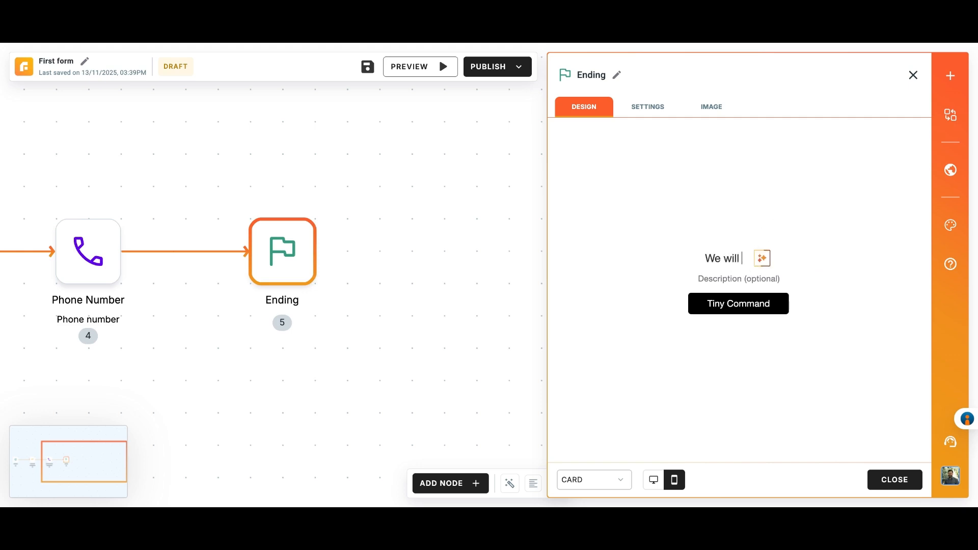
text(get back to)
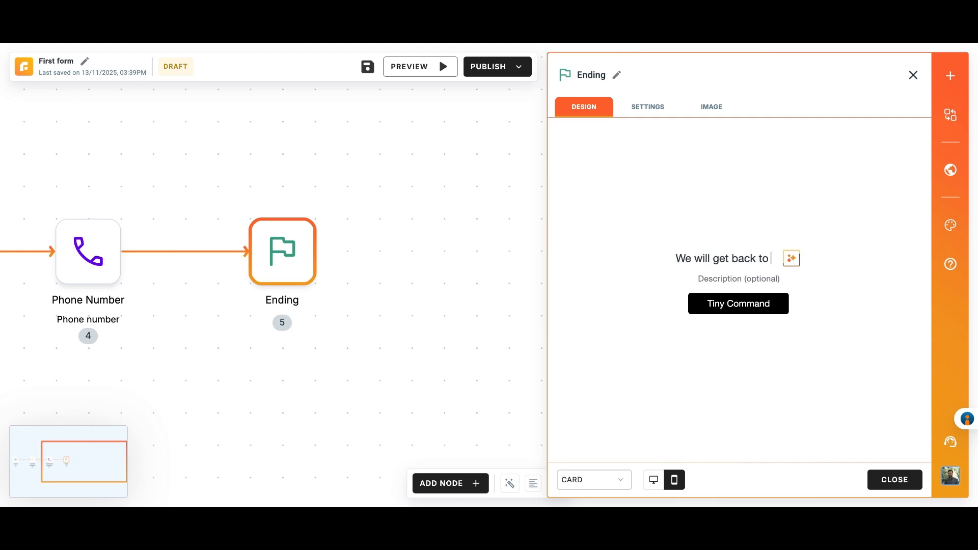
text( you soon)
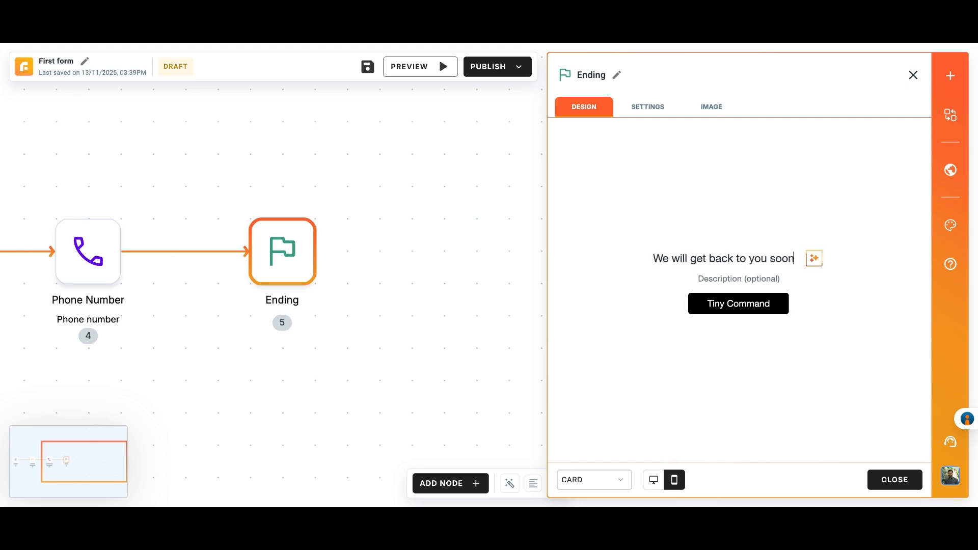
Step: Change the Ending node's button label to "Submit" and leave the button link empty
click(753, 309)
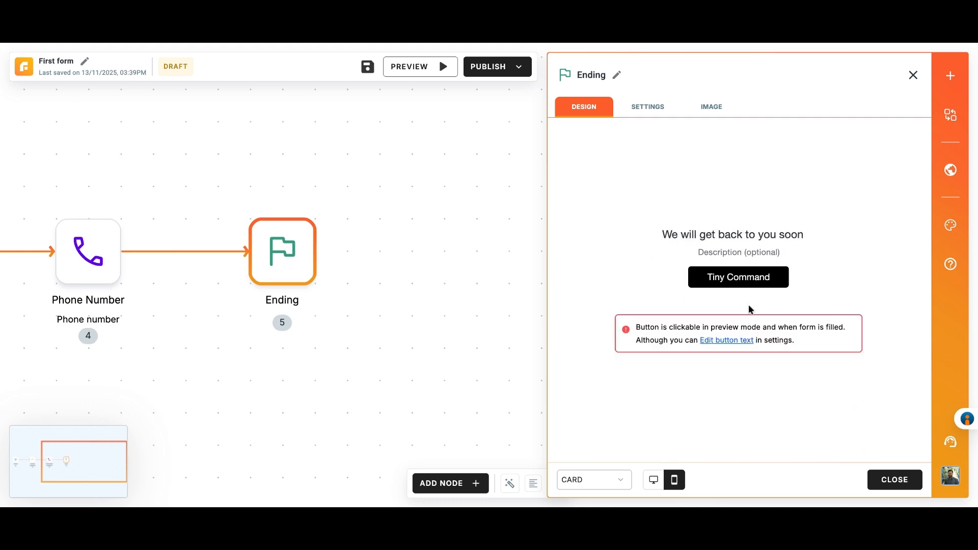
click(648, 107)
click(809, 183)
click(651, 183)
triple_click(653, 183)
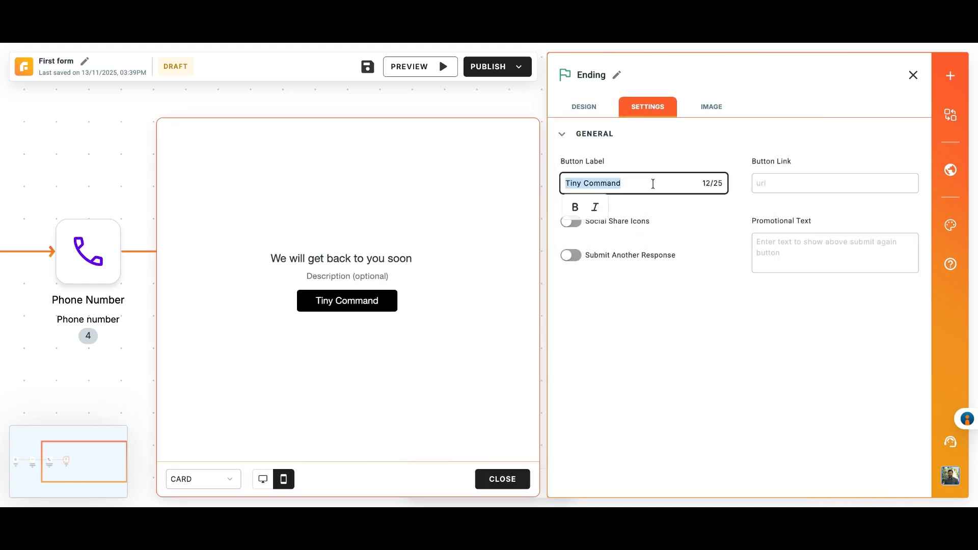
text(Submit)
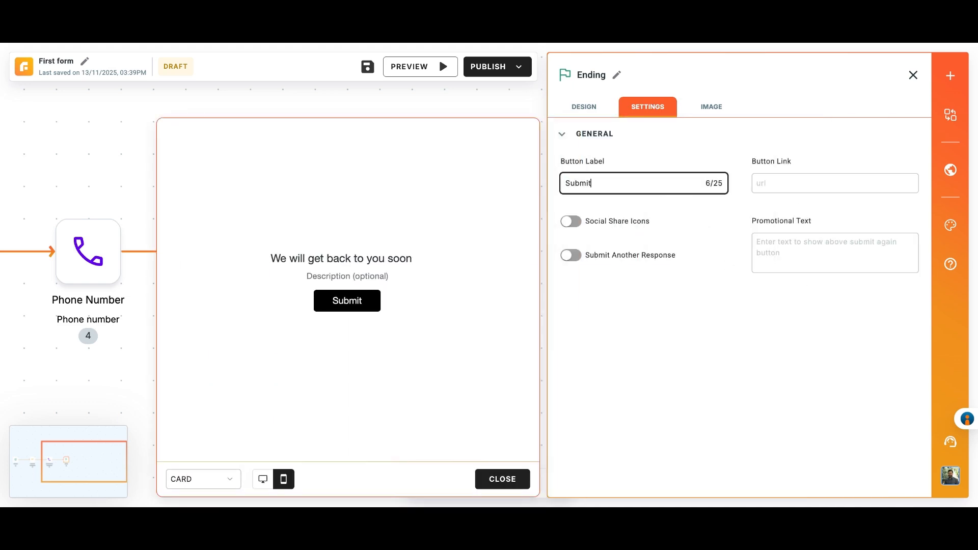
click(798, 183)
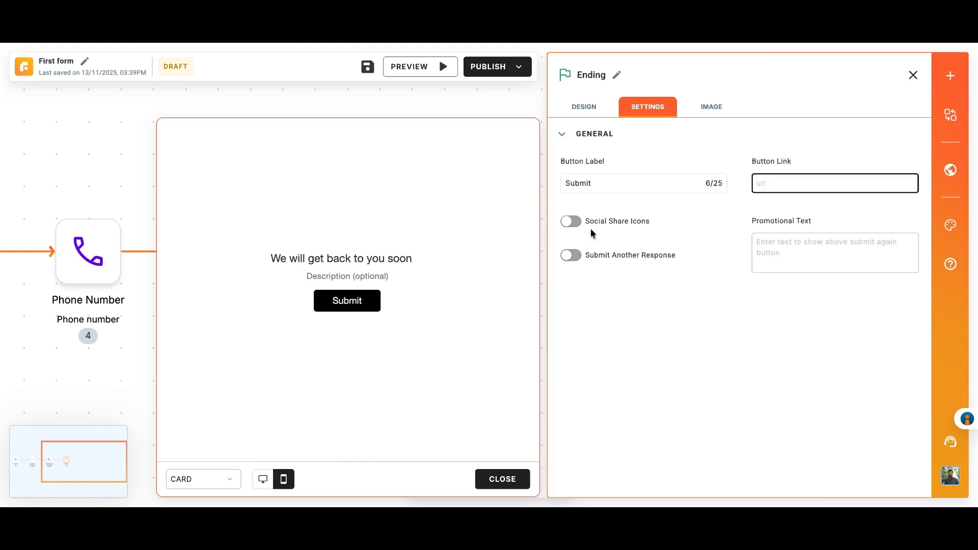
Step: Enable Social Share Icons for the Ending node, try the Submit Another Response option and close the editor
click(573, 222)
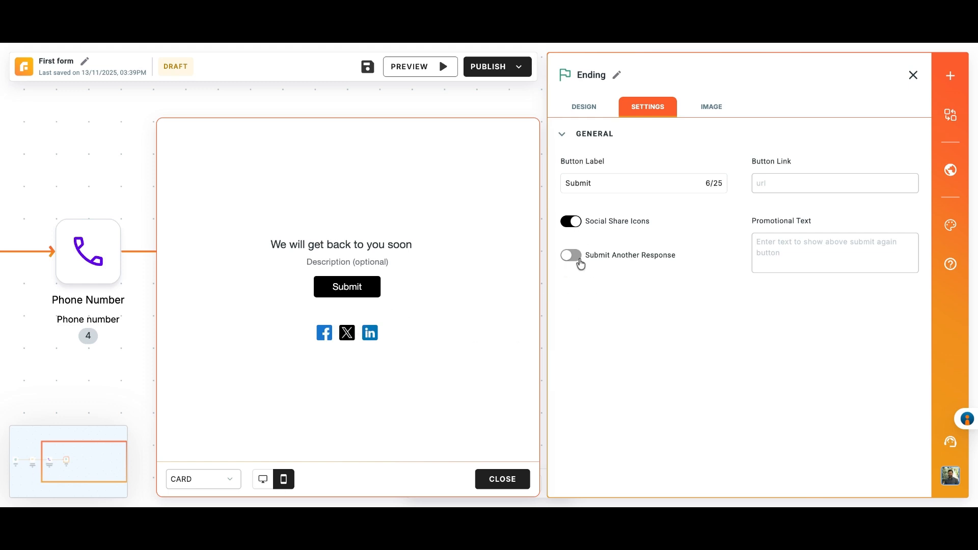
click(581, 263)
click(581, 263)
click(913, 76)
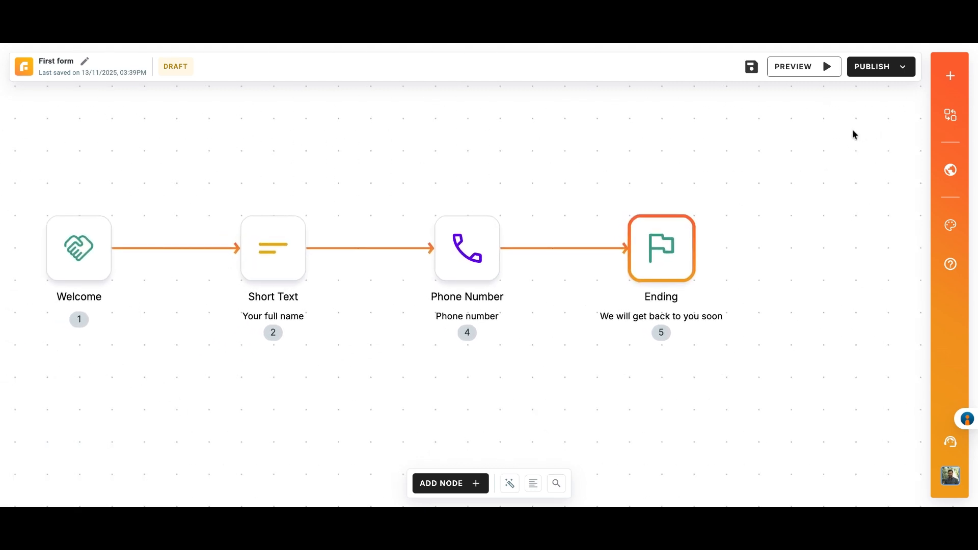
Step: Preview the form, go through its questions forwards and back to the welcome screen, dismiss the theme banner and return to the editor
click(827, 67)
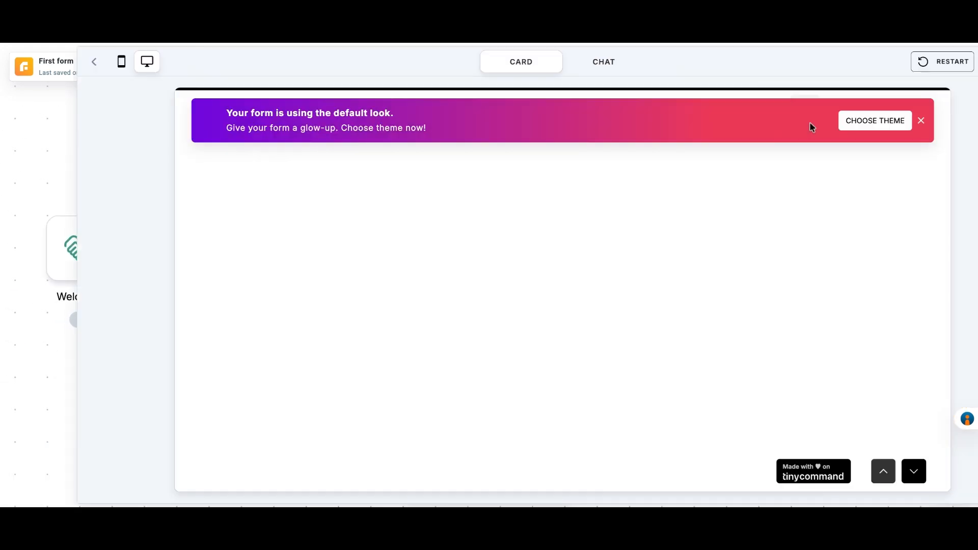
click(475, 313)
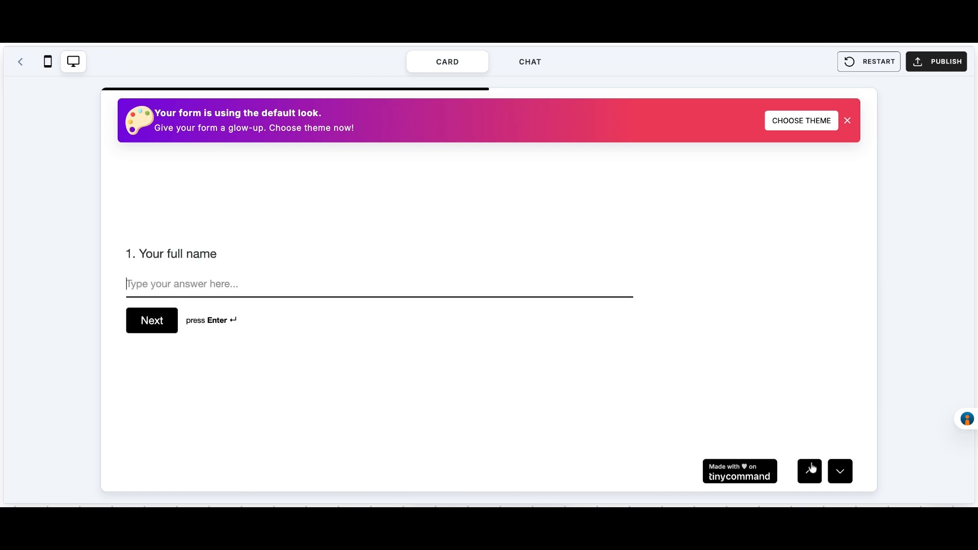
click(152, 328)
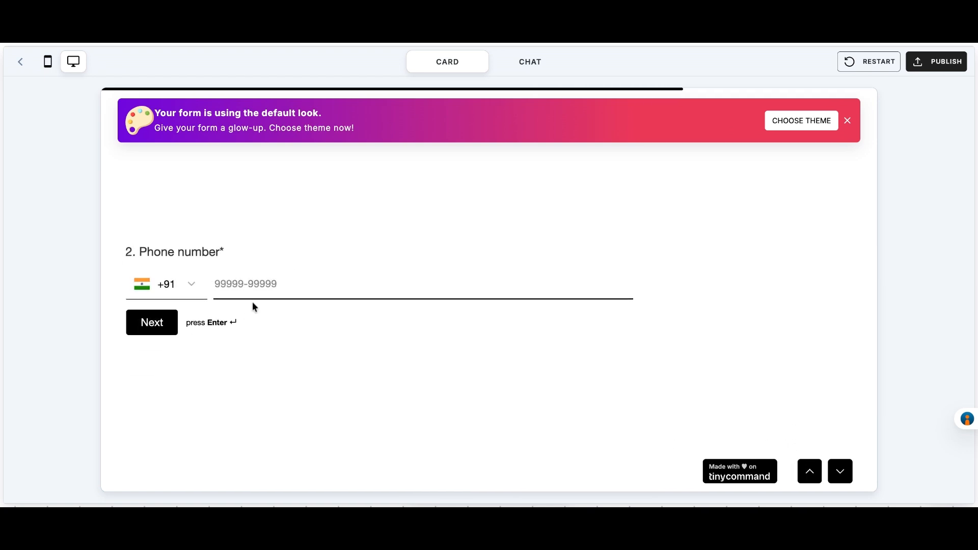
click(152, 326)
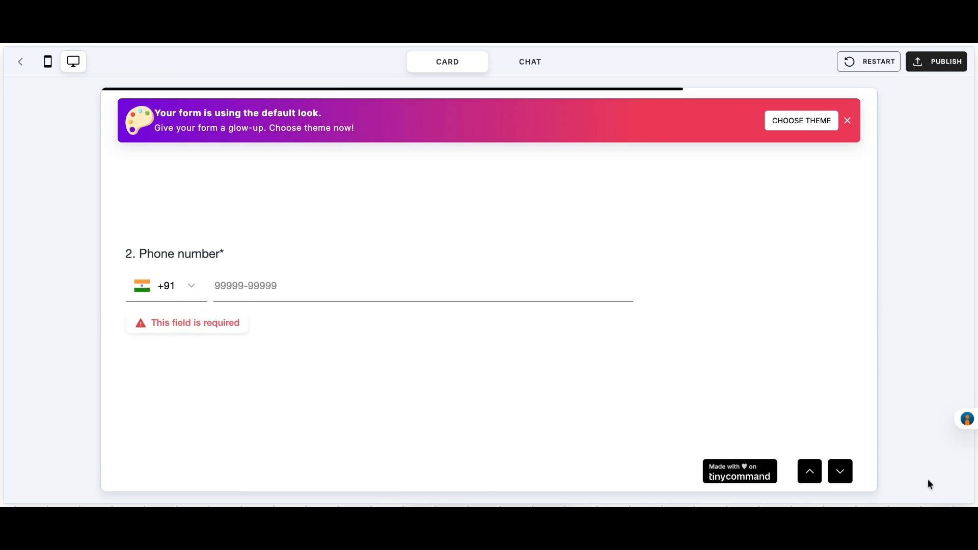
click(811, 472)
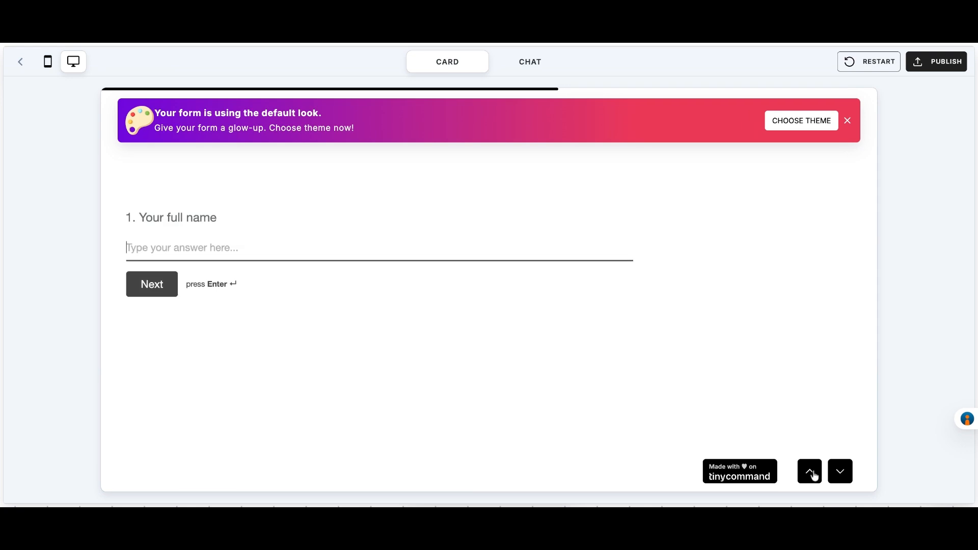
click(814, 476)
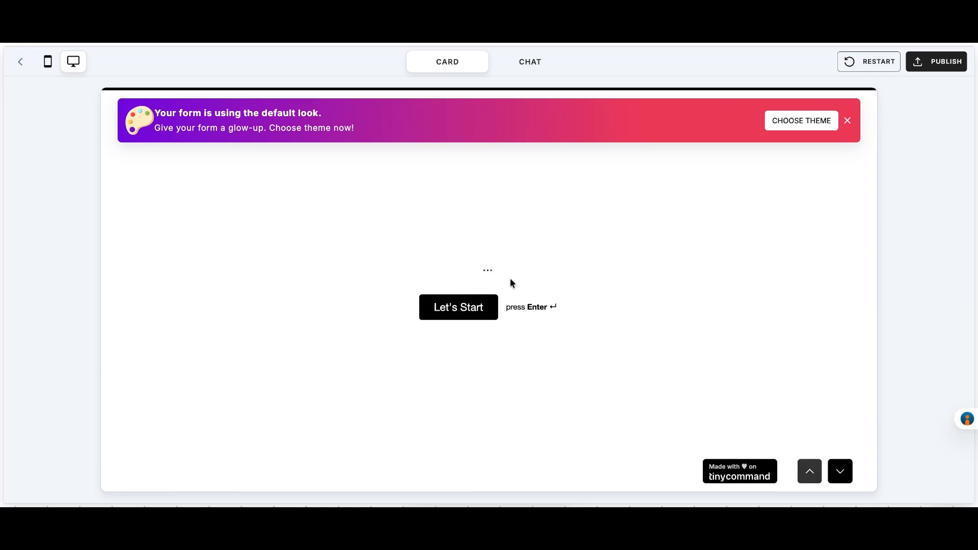
click(848, 122)
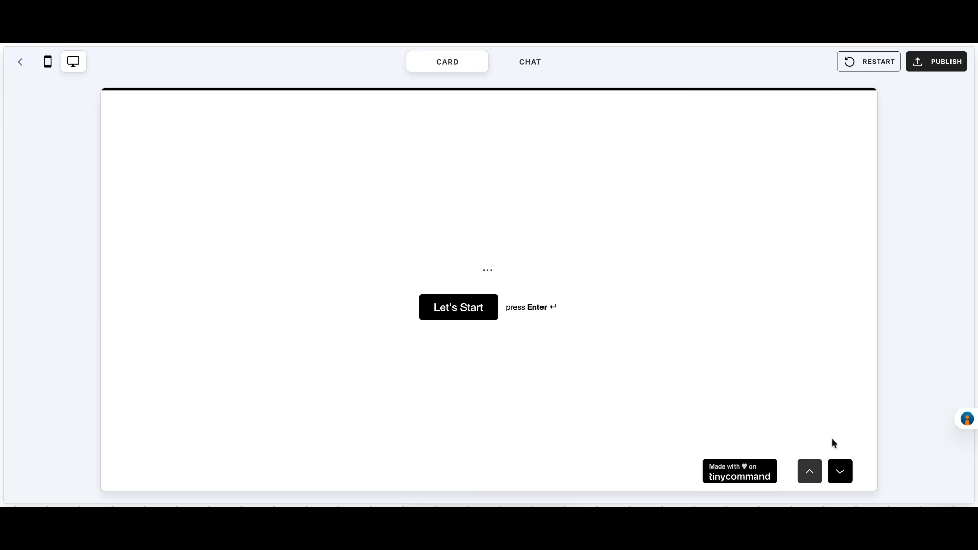
click(21, 62)
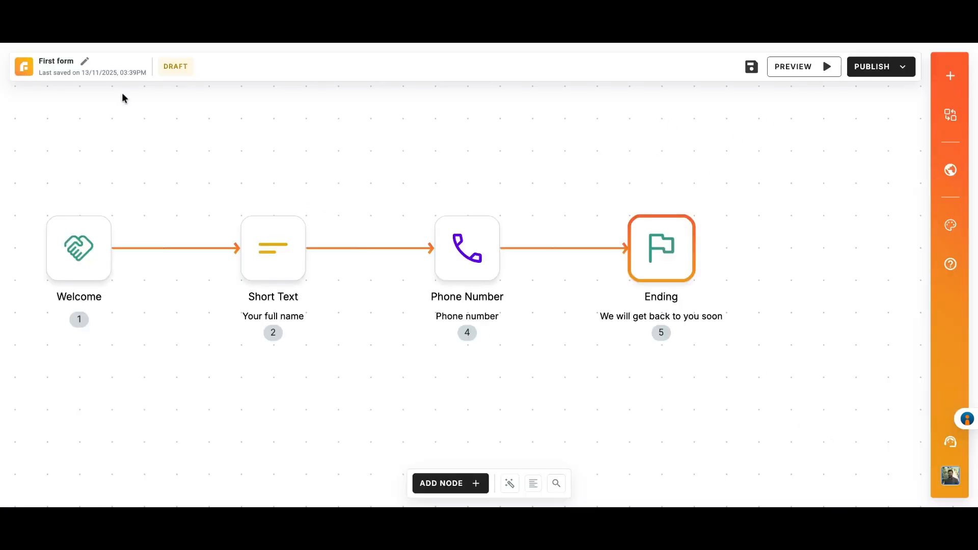
Step: Set the Welcome node's title to "Namaste" and close its editor
click(81, 249)
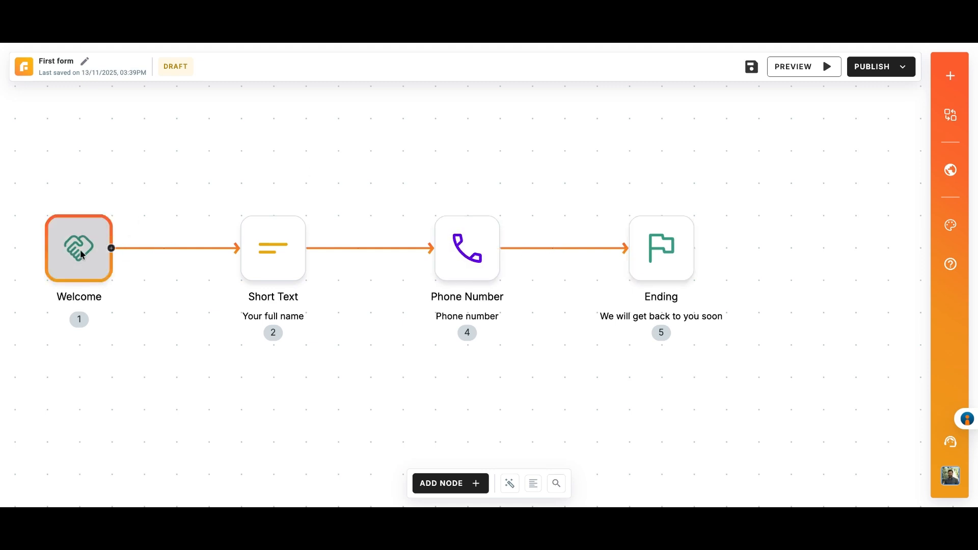
click(747, 258)
text(Namaste)
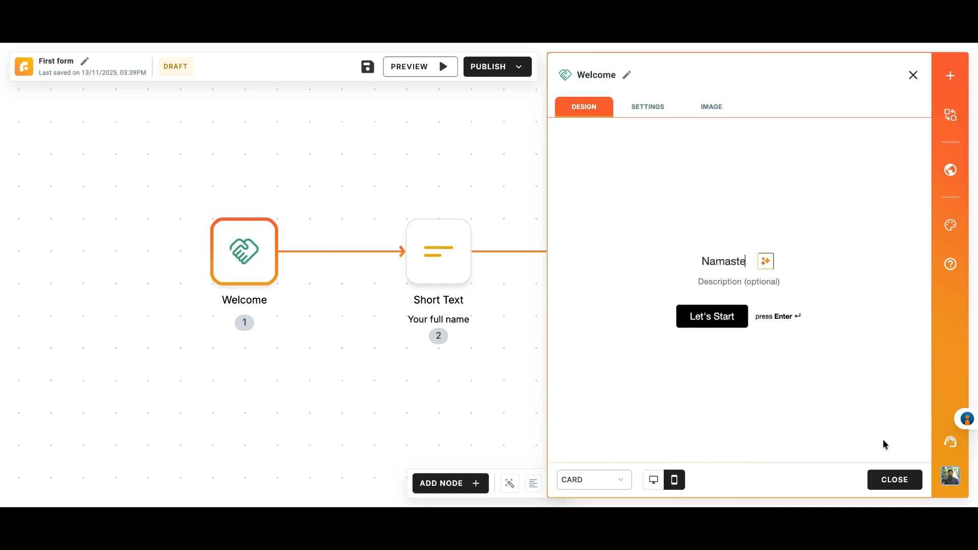
click(903, 483)
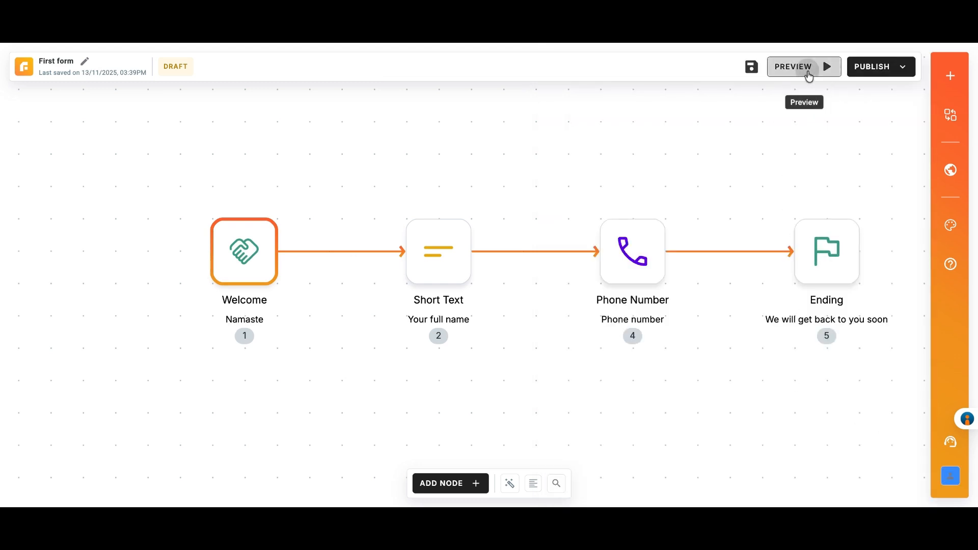
Step: Browse the theme template library from the form preview, apply the Tiny Command Dark theme and return to the form canvas
click(805, 71)
click(800, 122)
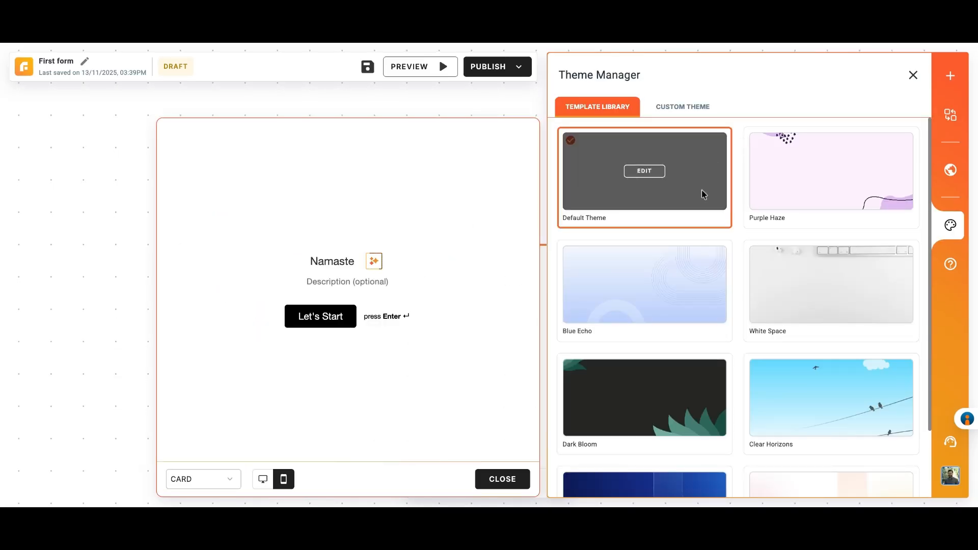
scroll(814, 295, down, 1)
scroll(864, 418, down, 2)
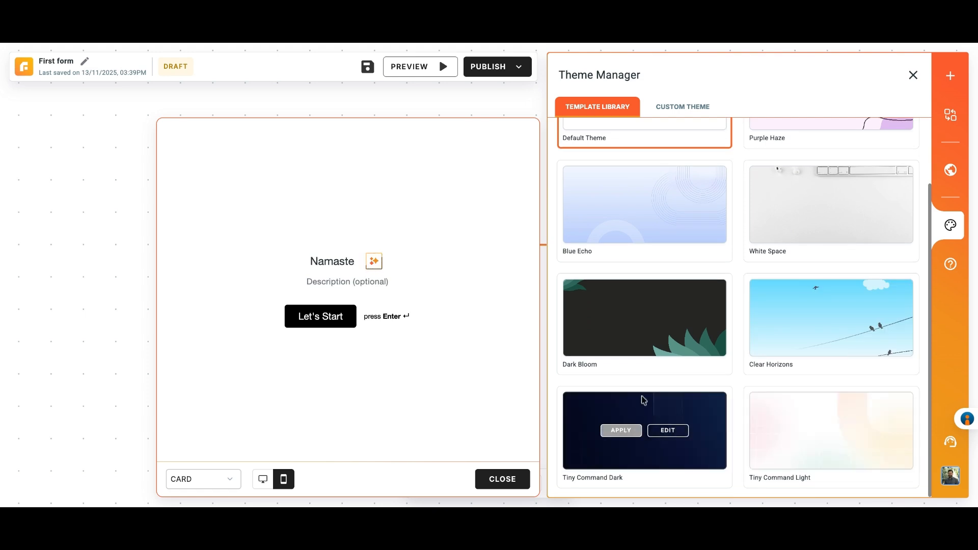
scroll(655, 236, up, 2)
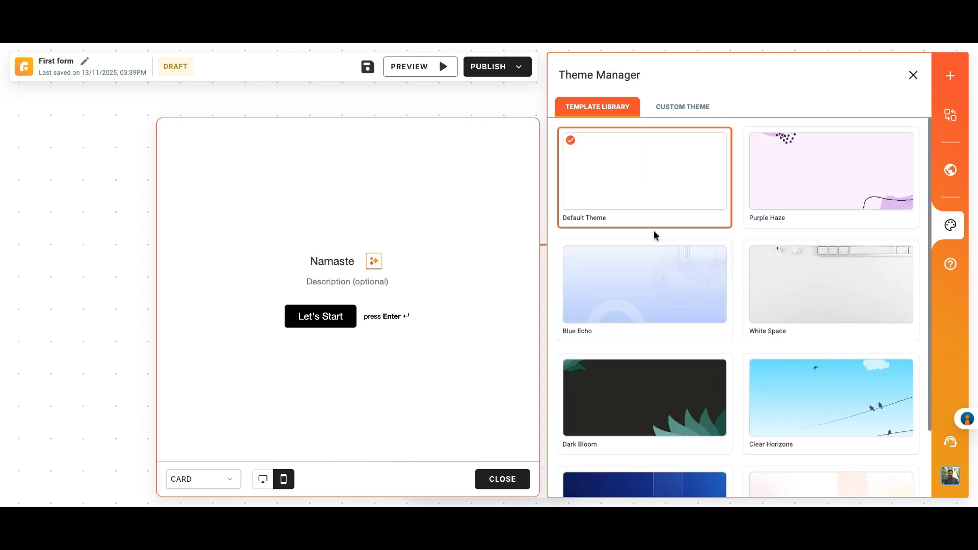
scroll(797, 422, down, 2)
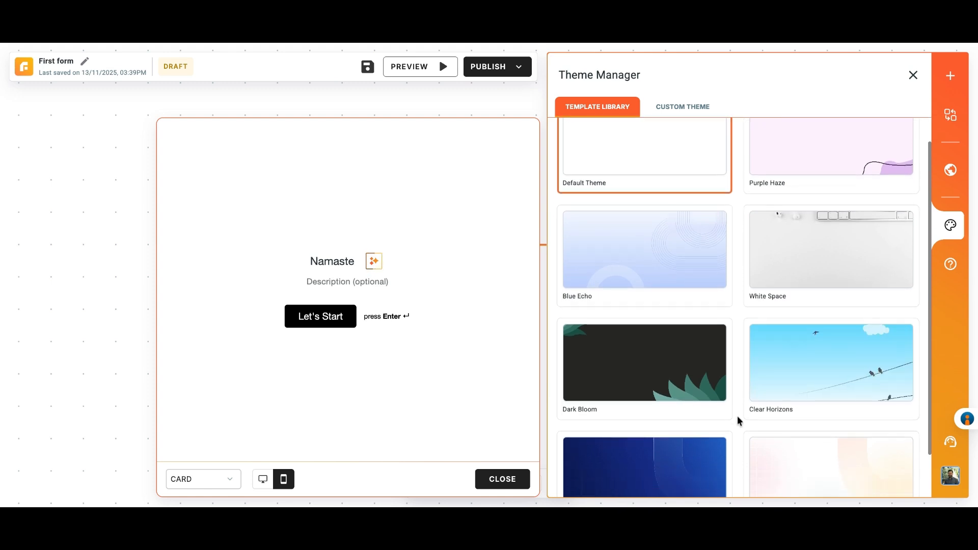
click(621, 431)
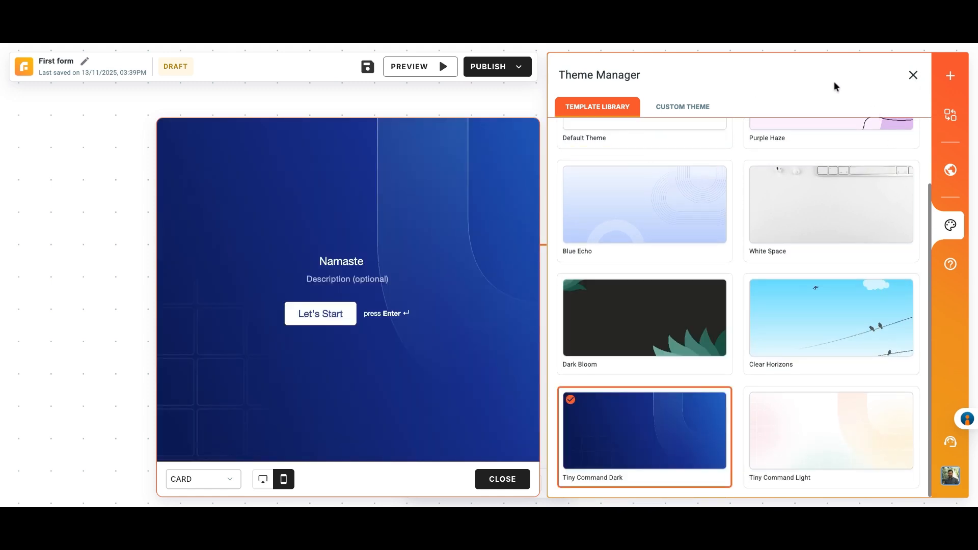
click(913, 76)
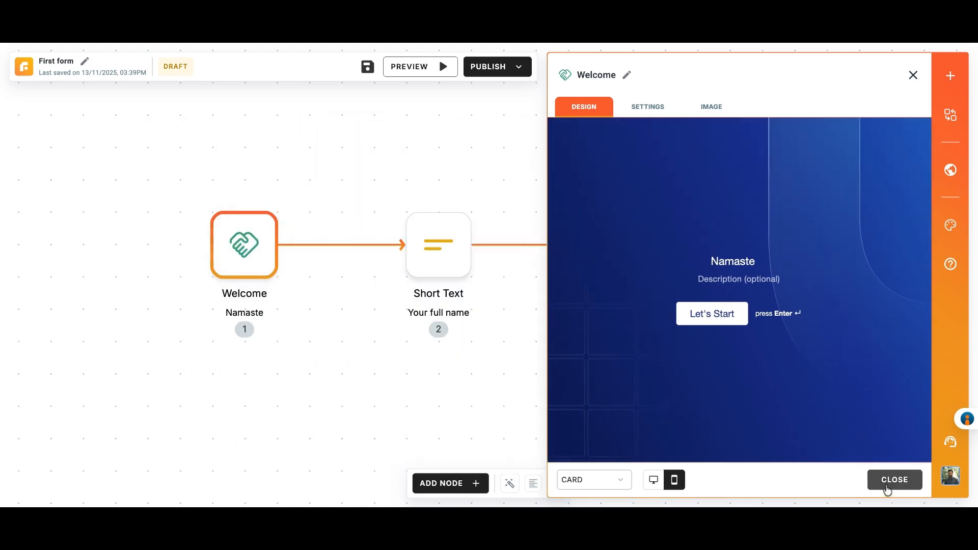
click(884, 479)
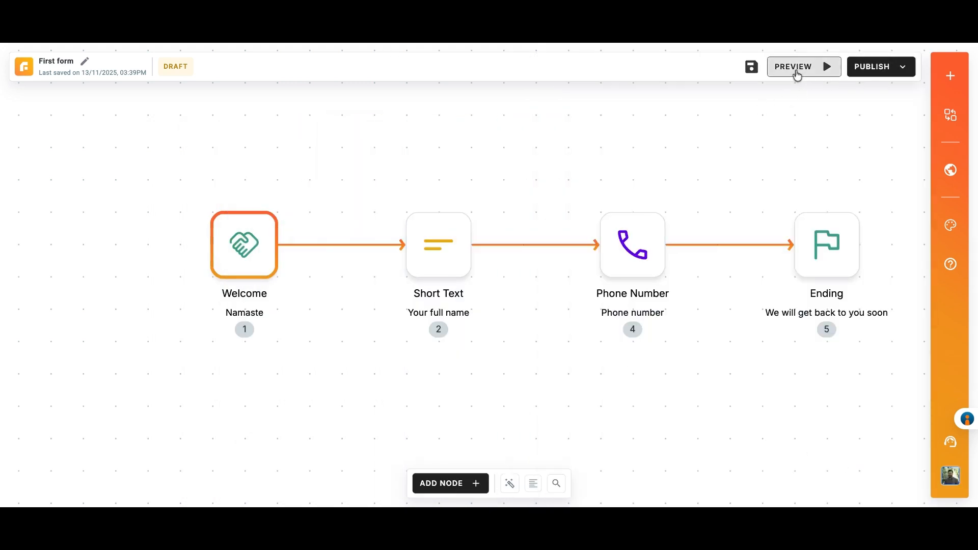
Step: Preview the themed form in the mobile card layout and try to advance past the unanswered Phone Number question
click(798, 70)
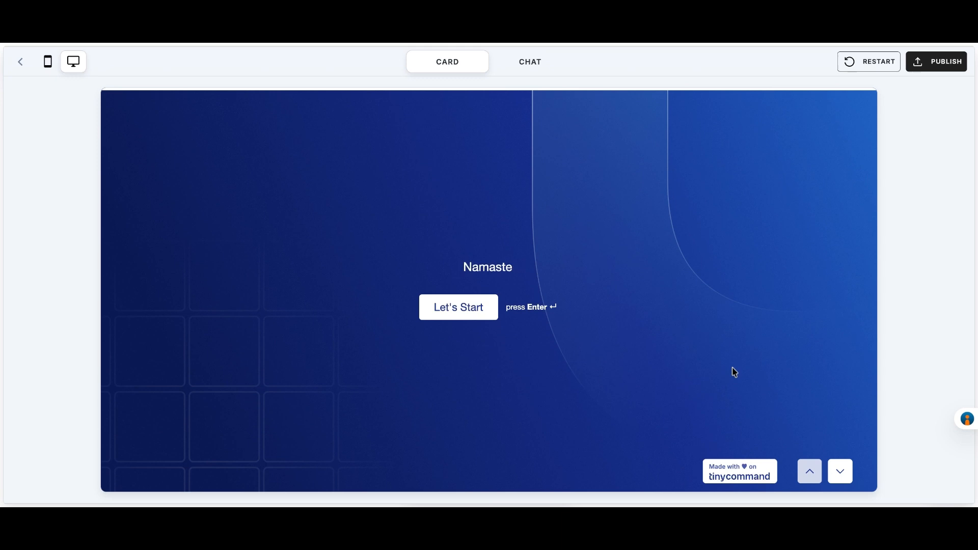
click(48, 62)
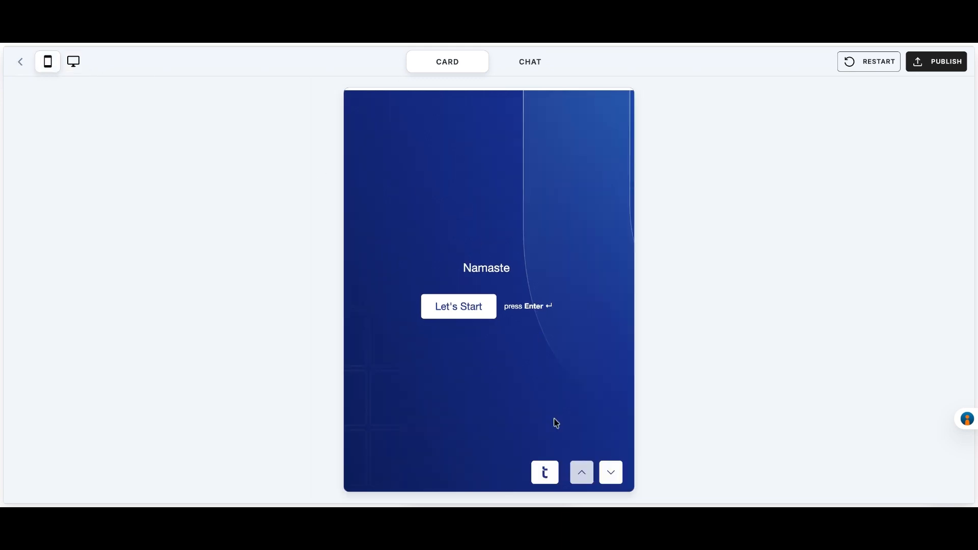
click(614, 474)
click(617, 477)
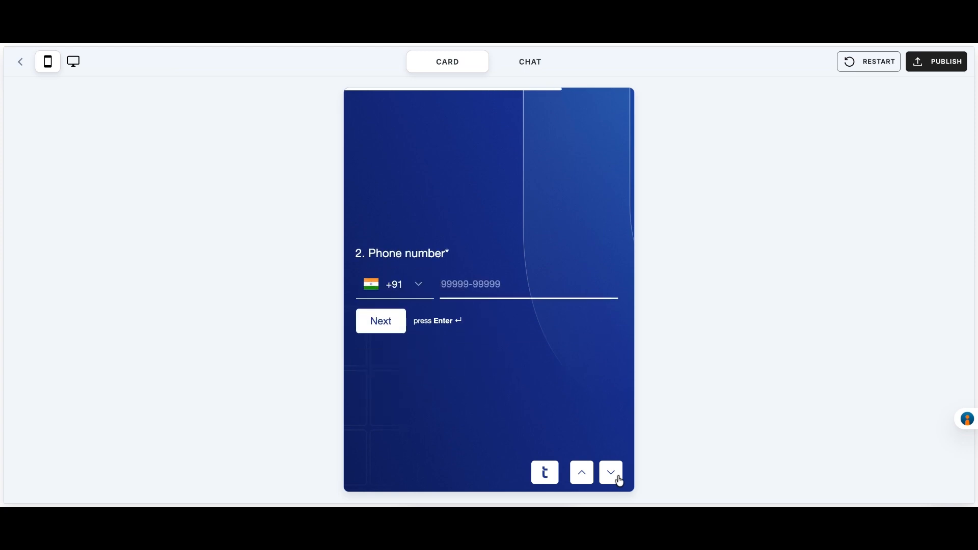
click(613, 475)
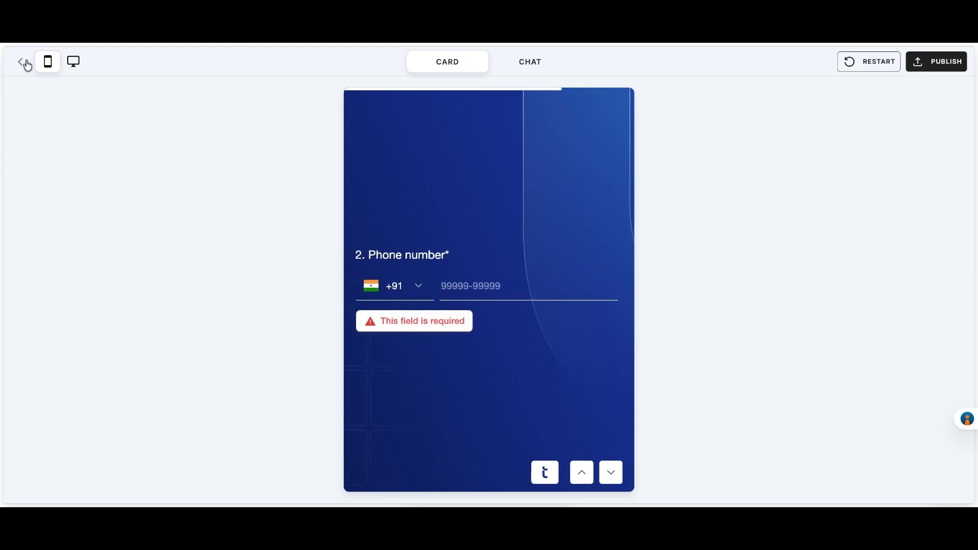
Step: Switch the mobile preview to the chat layout and submit an answer to the full name question
click(531, 65)
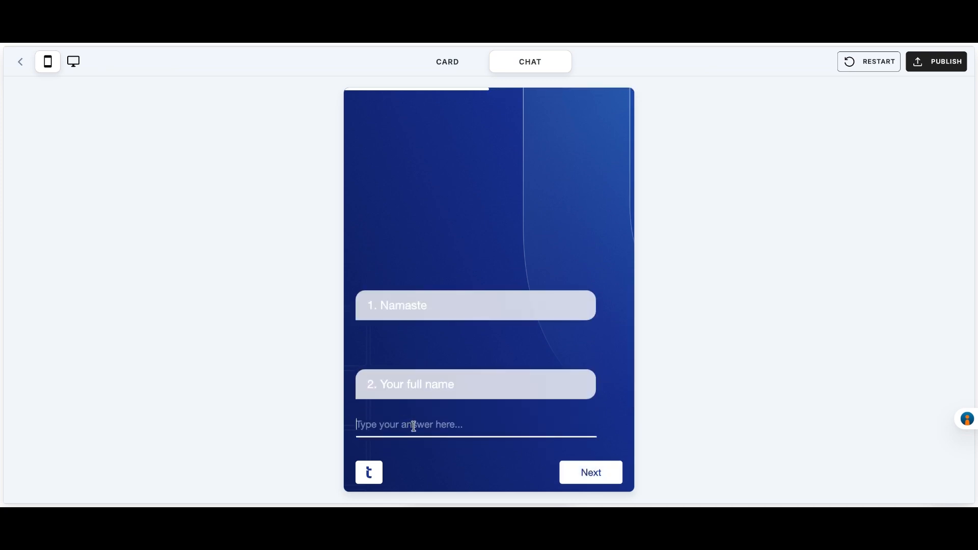
text(Viswa)
click(601, 473)
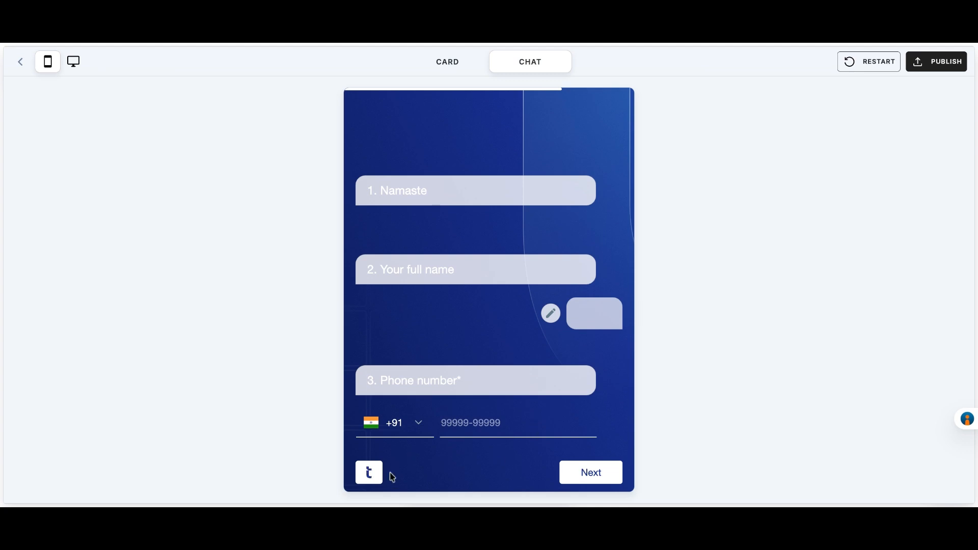
Step: Leave the preview and review the form's distribution, response and branding options on the publish page
click(23, 62)
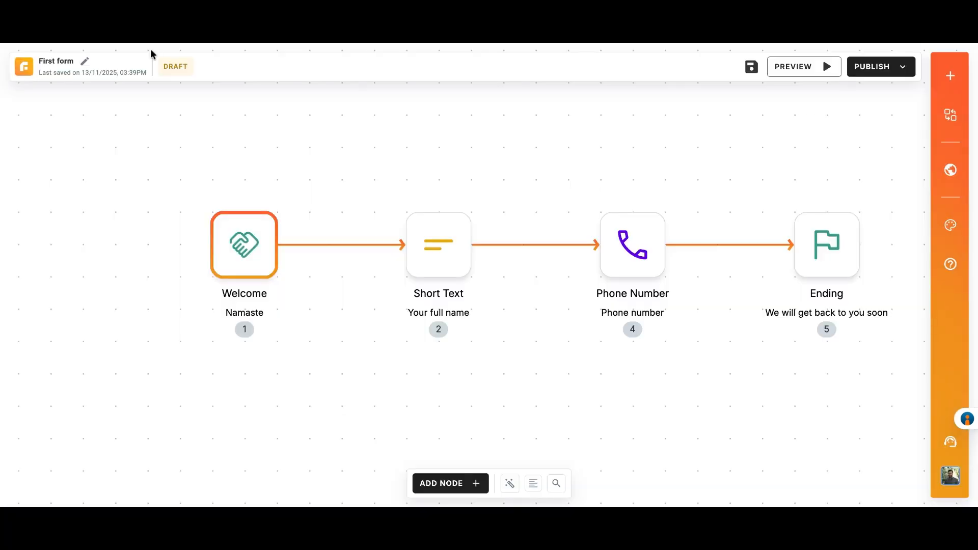
click(888, 68)
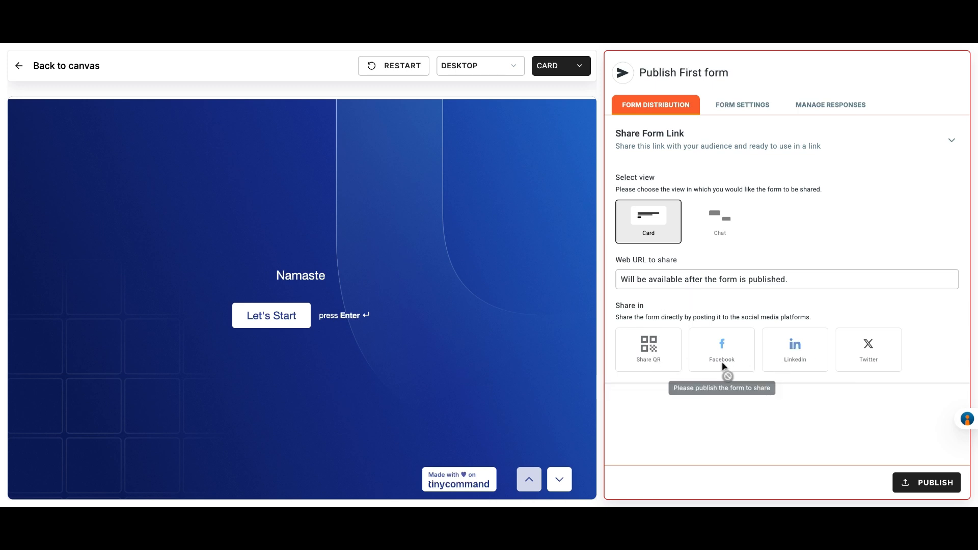
click(724, 108)
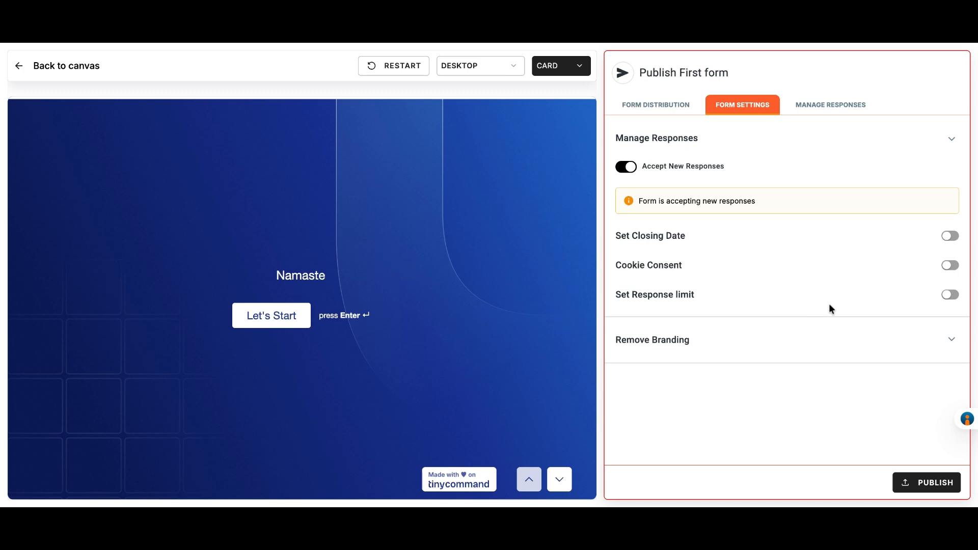
click(925, 347)
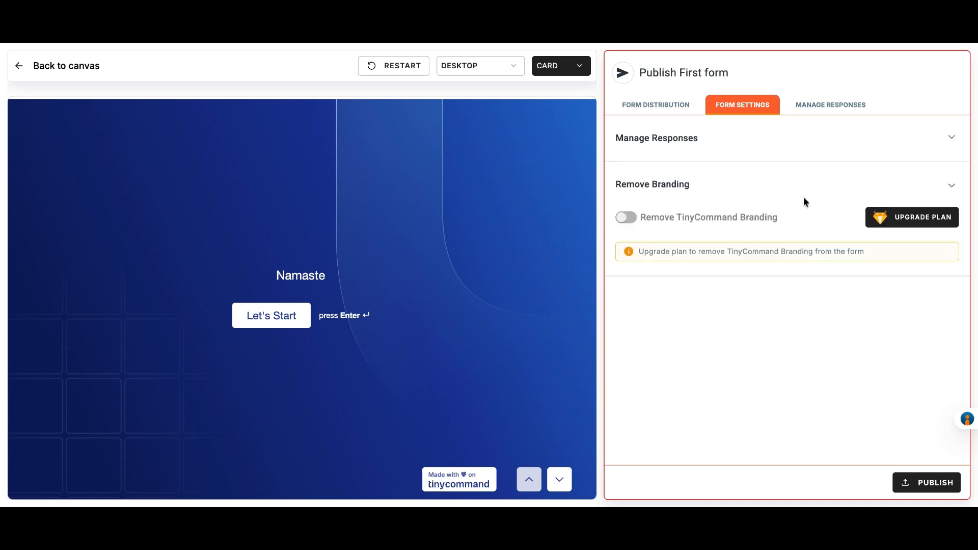
Step: Try the Set Response limit option in the Manage Responses settings and turn it back off
click(675, 146)
click(954, 298)
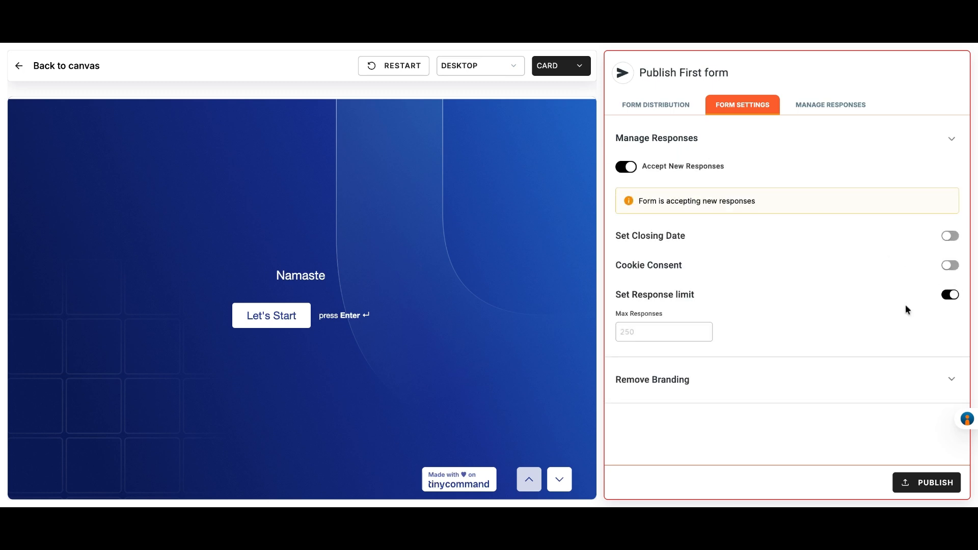
click(674, 329)
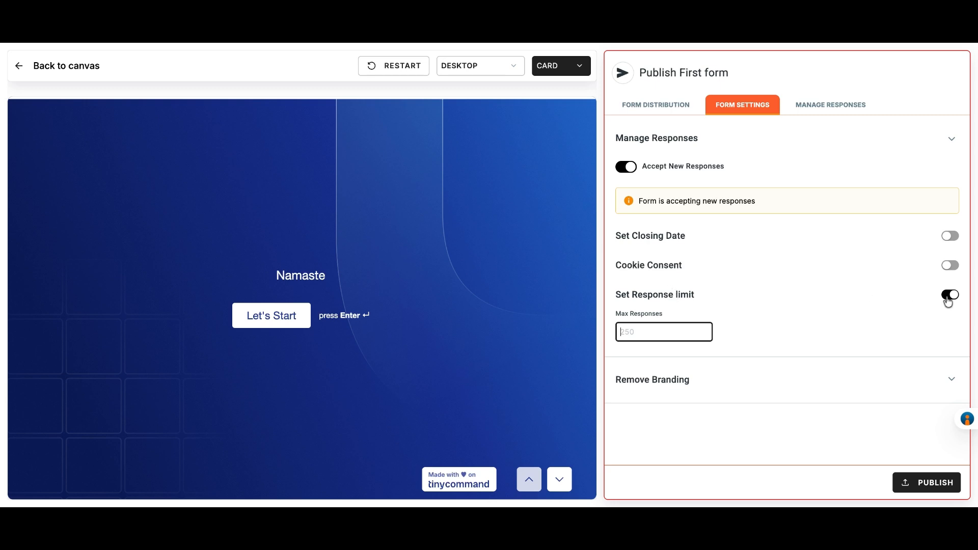
click(945, 295)
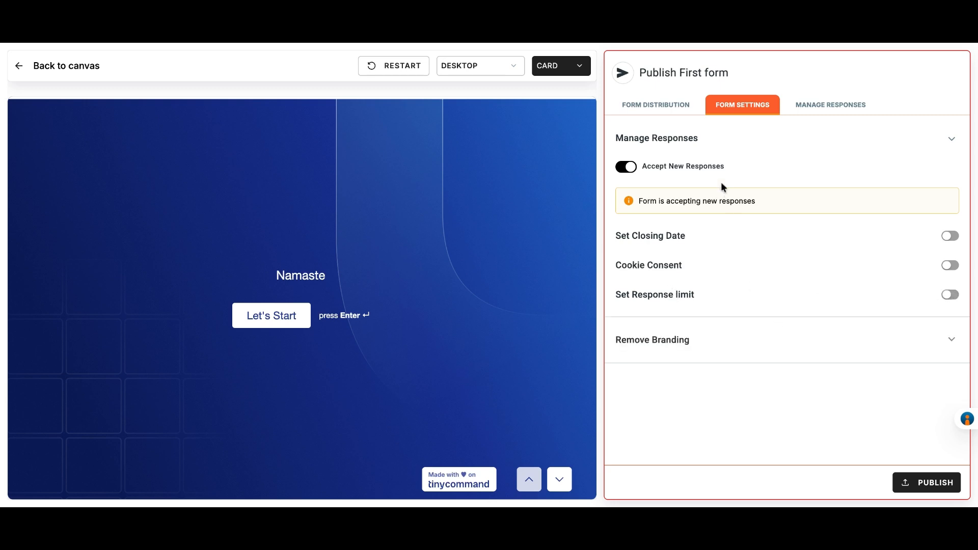
Step: Review how the form's answers map to the responses sheet and return to the form canvas
click(827, 109)
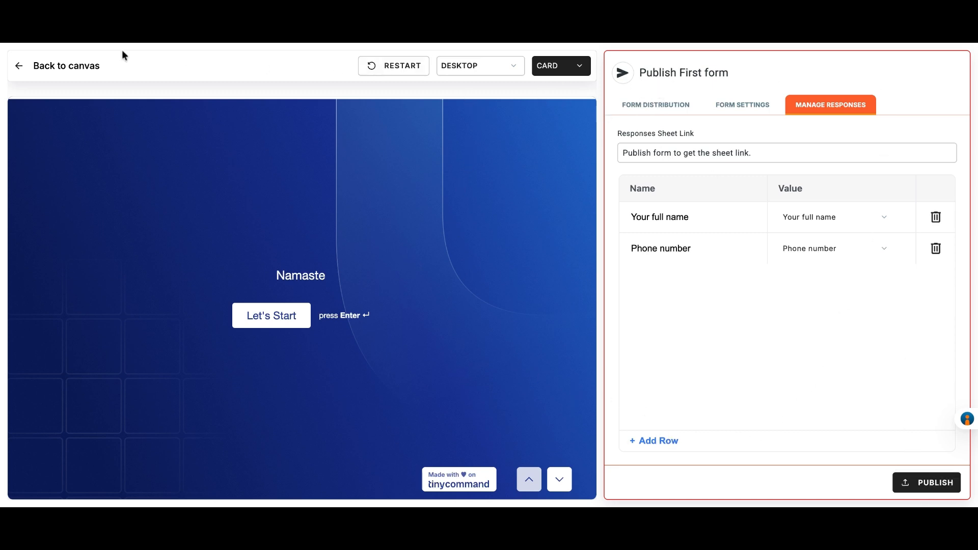
click(49, 68)
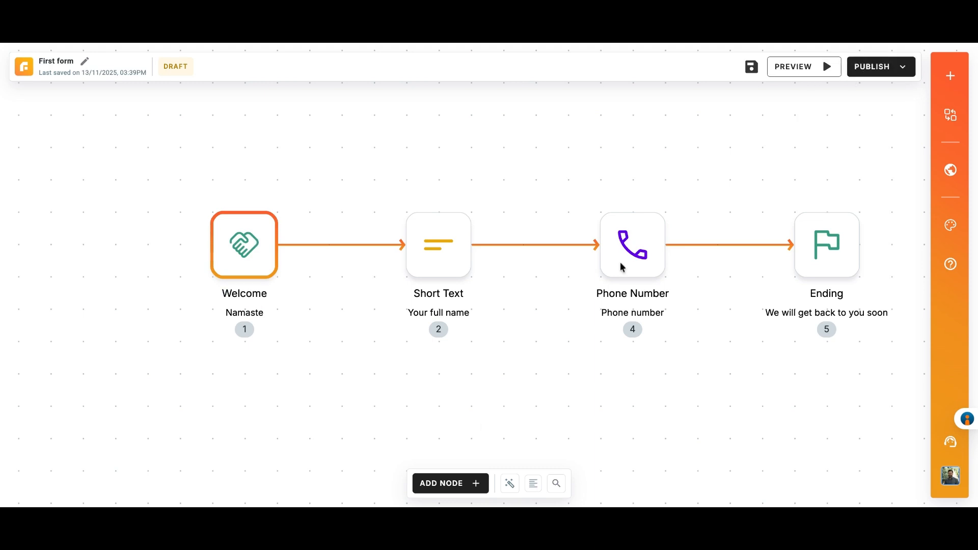
Step: Search the node library for payment integrations using "pay" and "stri"
click(433, 483)
text(pay)
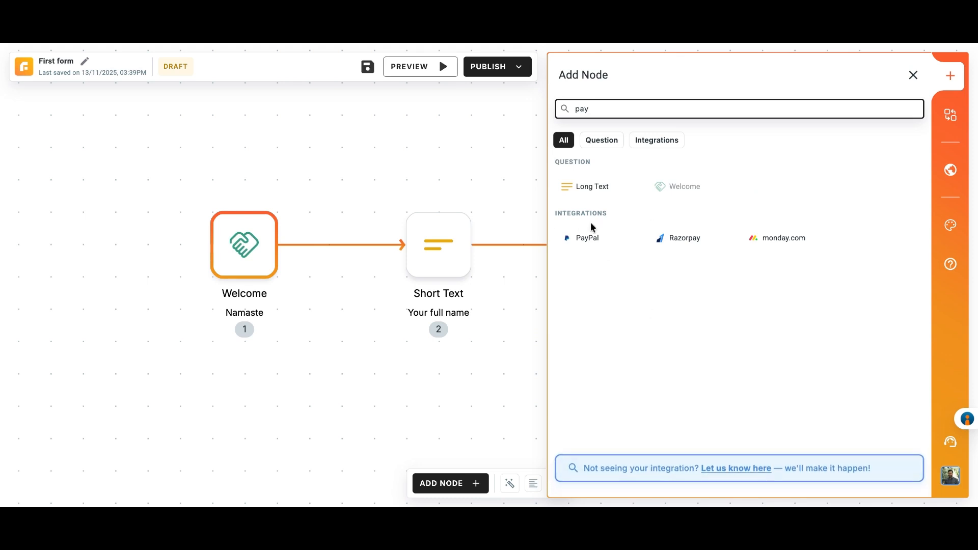
double_click(635, 109)
text(stri)
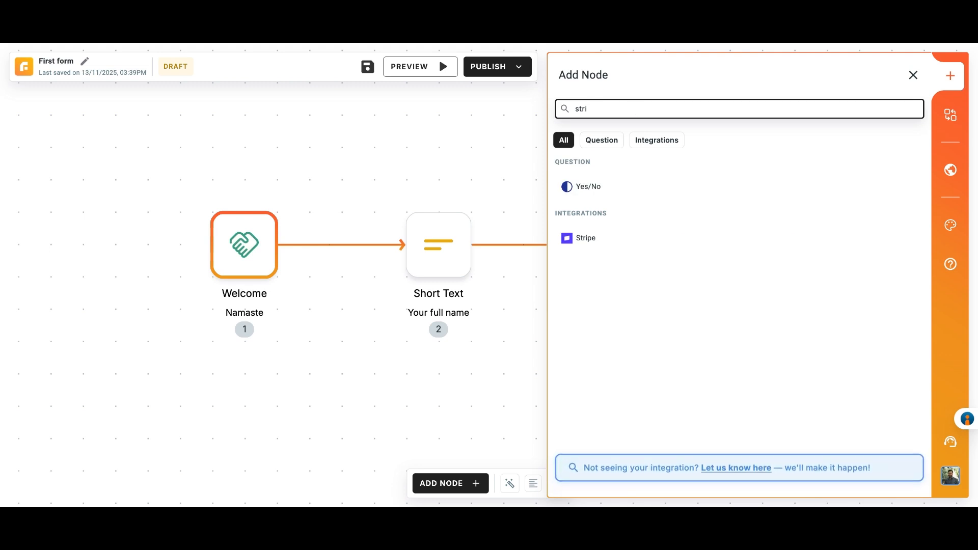
key(ctrl+a)
key(BackSpace)
text(paty)
key(BackSpace)
key(BackSpace)
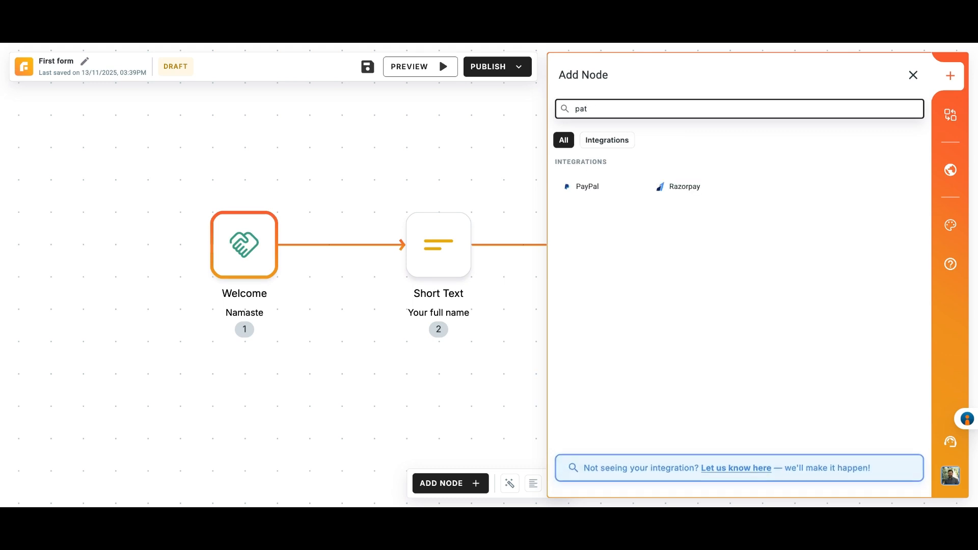
text(y)
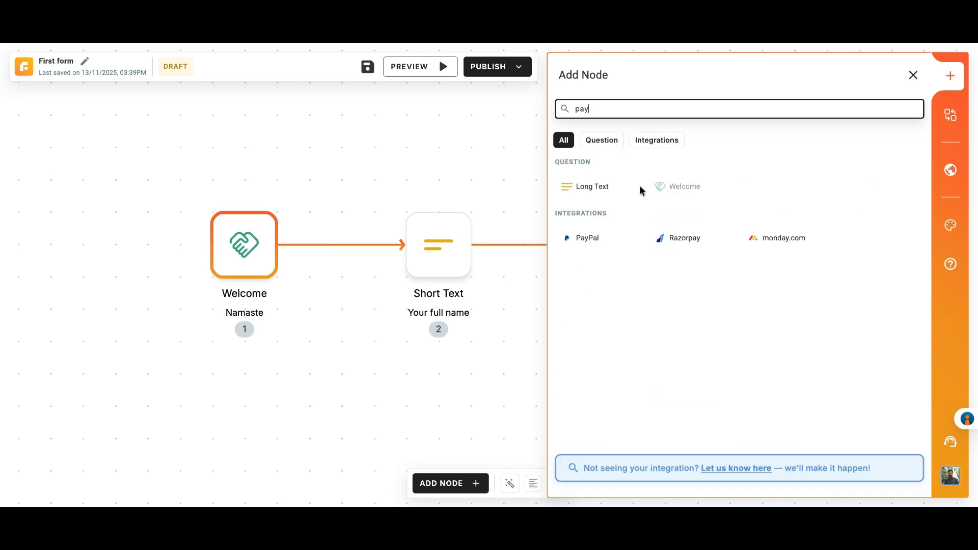
Step: Add a Razorpay Mock node to the form canvas and close its connection setup
click(591, 238)
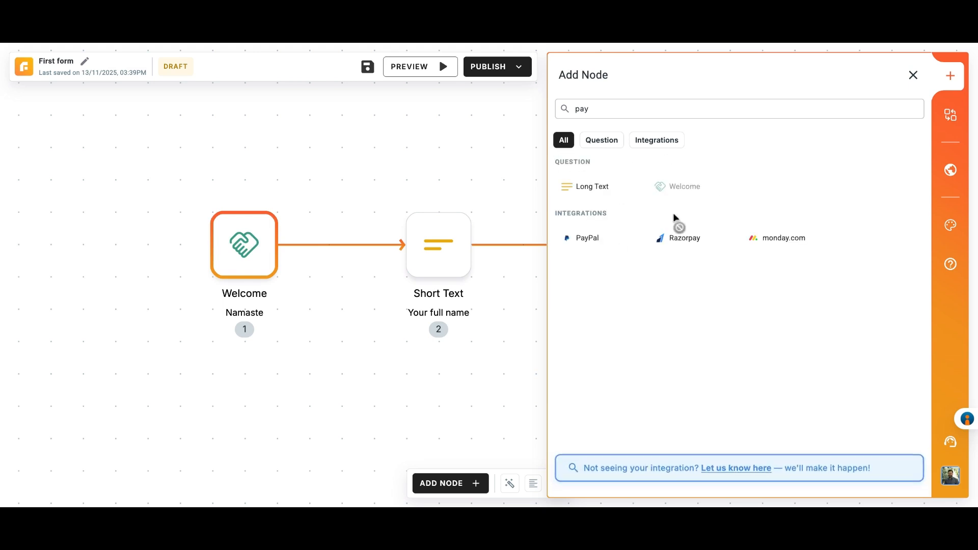
click(670, 237)
click(585, 203)
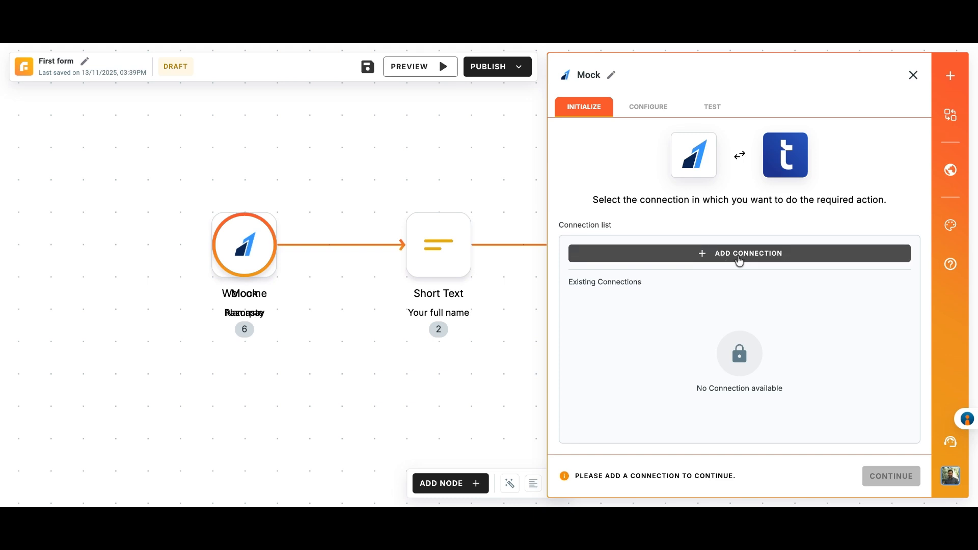
click(912, 75)
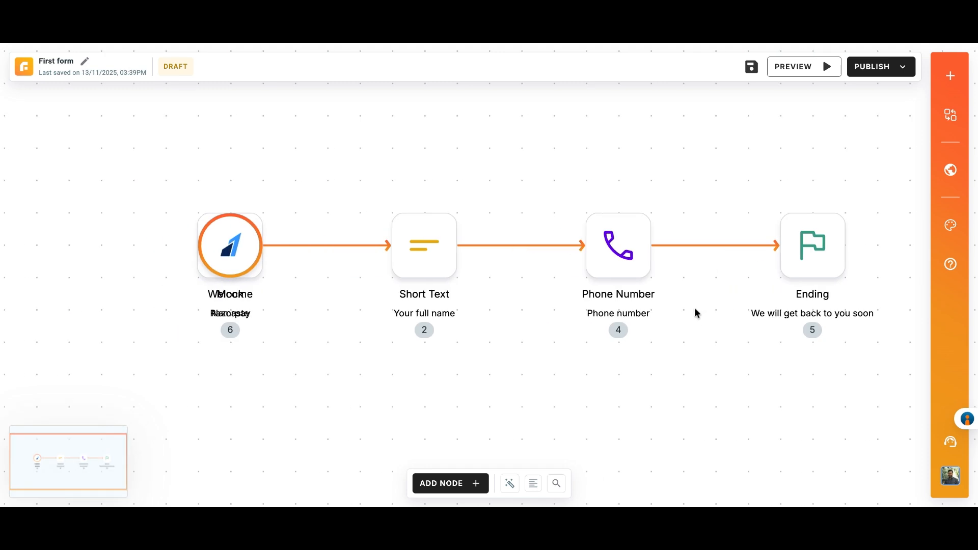
Step: Move the Razorpay node off the Welcome node and delete it from the canvas
click(872, 76)
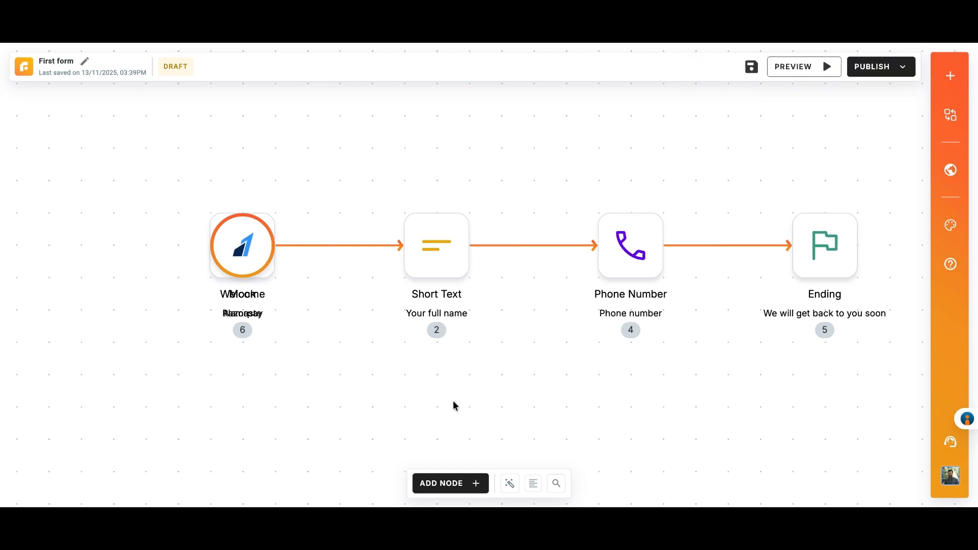
drag(201, 245, 363, 148)
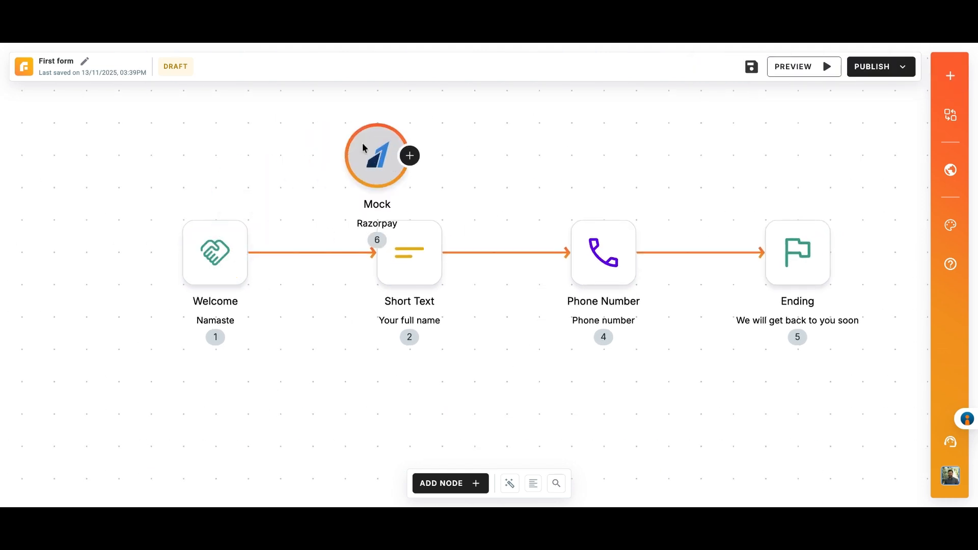
right_click(363, 153)
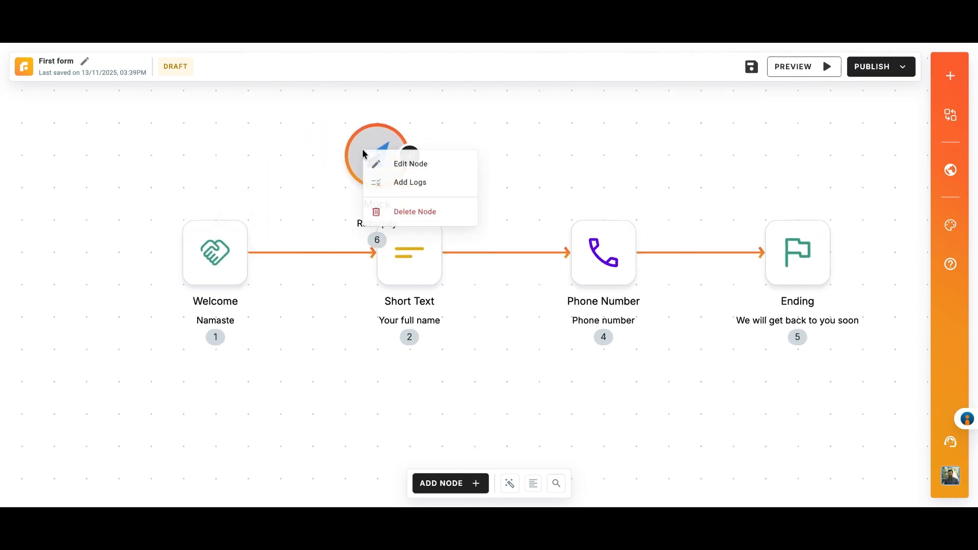
click(415, 212)
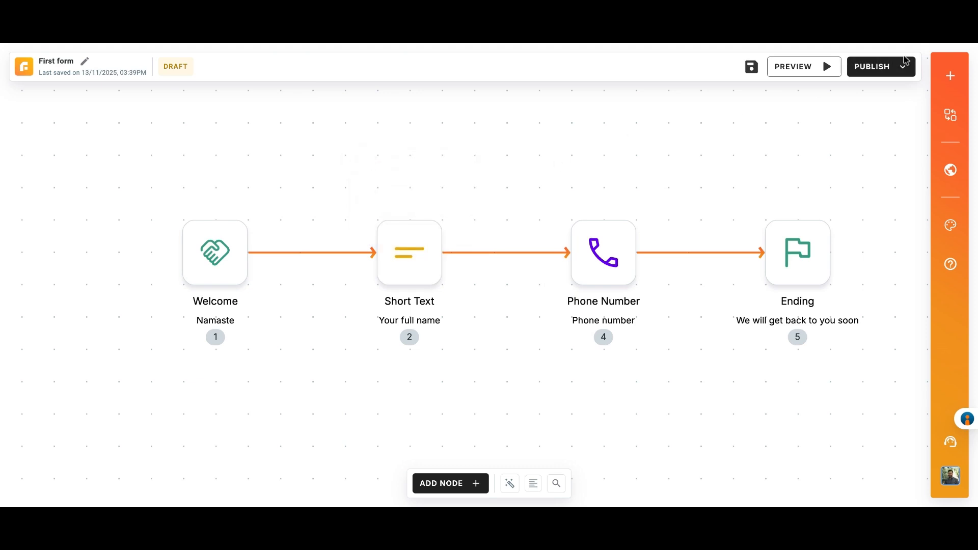
Step: Publish First form with the card view selected for sharing
click(866, 69)
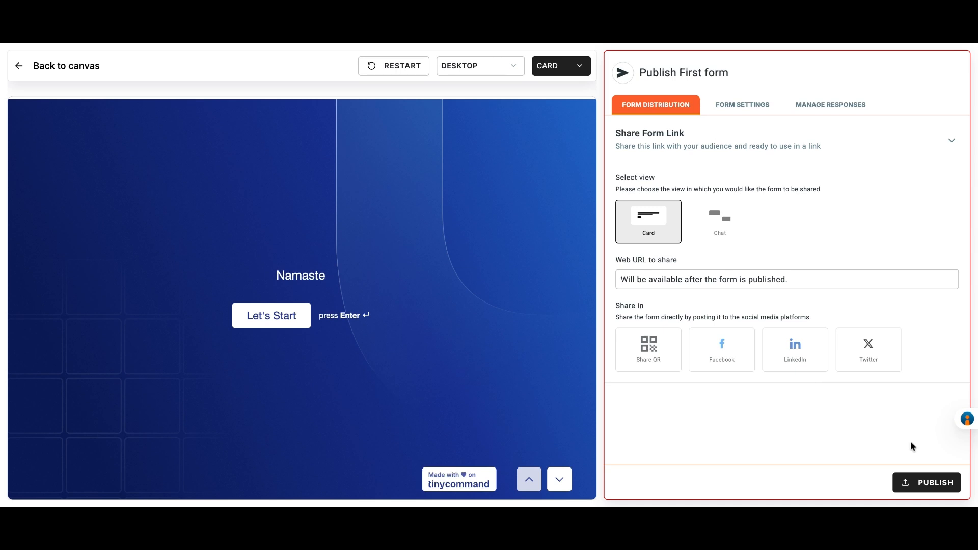
click(917, 490)
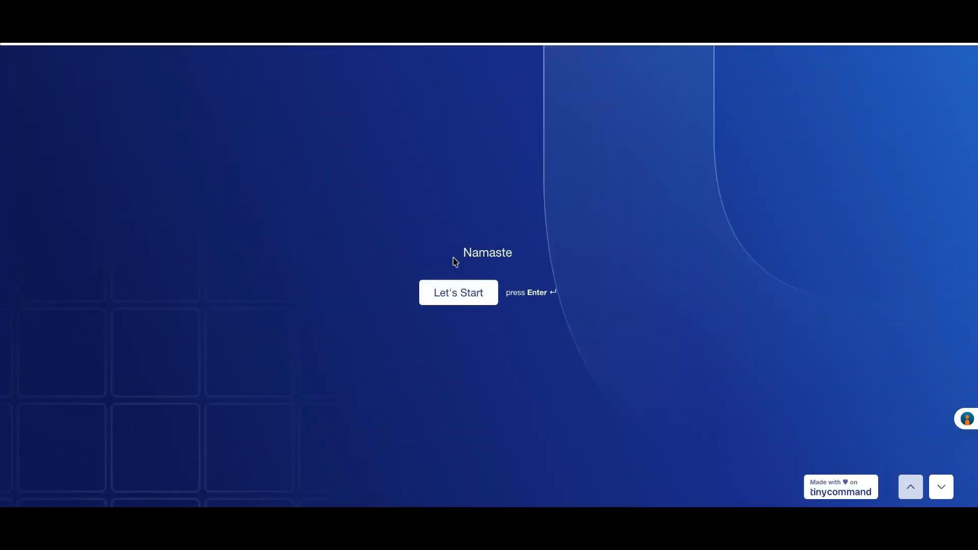
Step: Start the published form and submit the respondent's name for the full name question
click(476, 298)
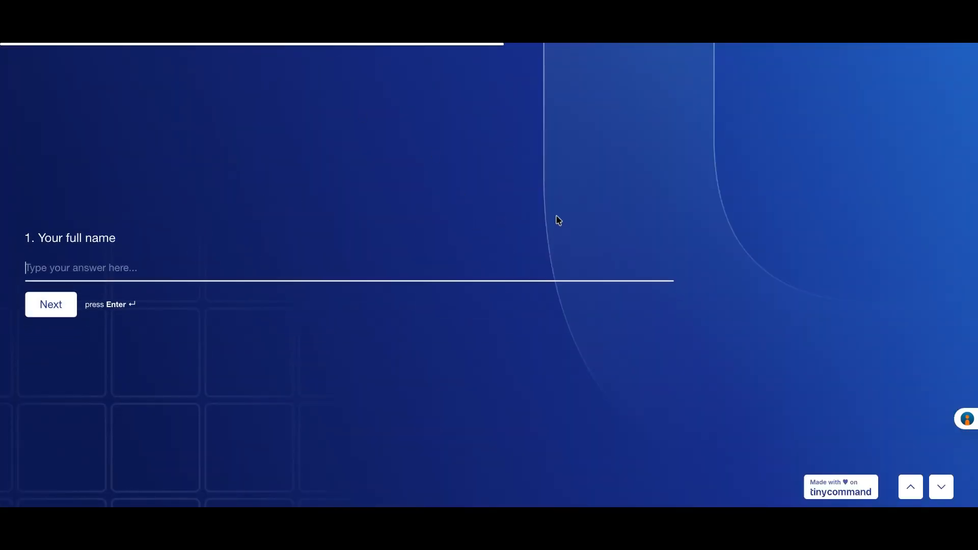
text(Viswa)
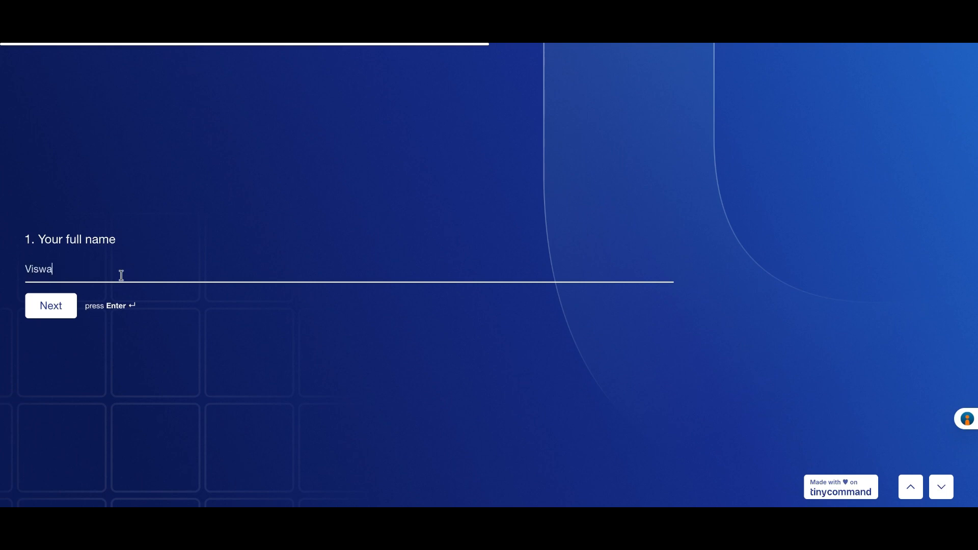
key(Return)
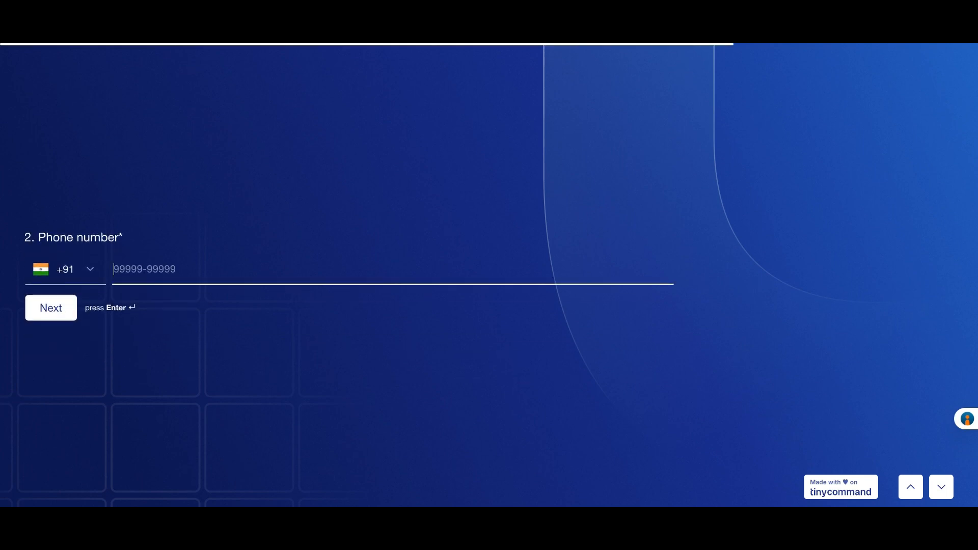
Step: Enter a phone number in the published form and request its verification code
text(90123-45678)
click(62, 315)
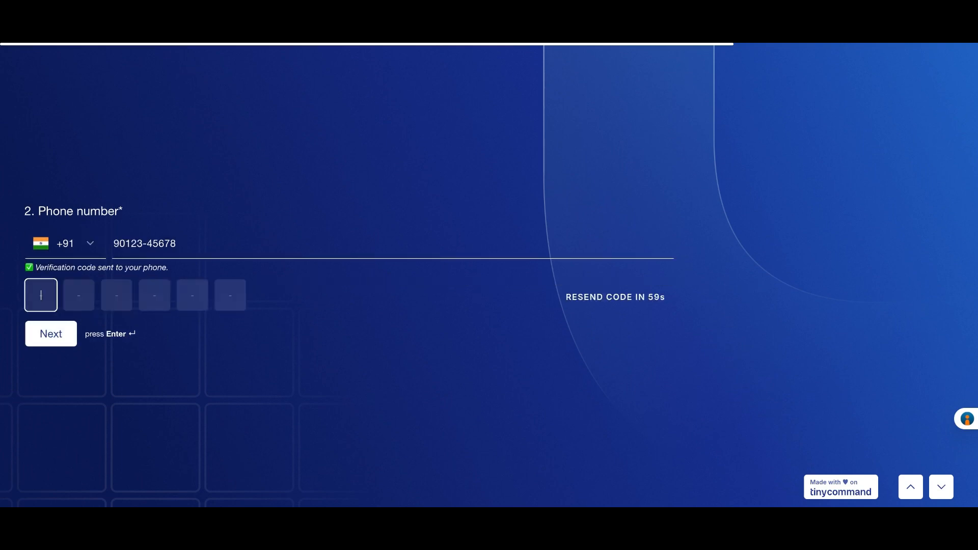
Step: Replace the entered phone number with a different one and enter the verification code
click(205, 237)
key(ctrl+a)
key(BackSpace)
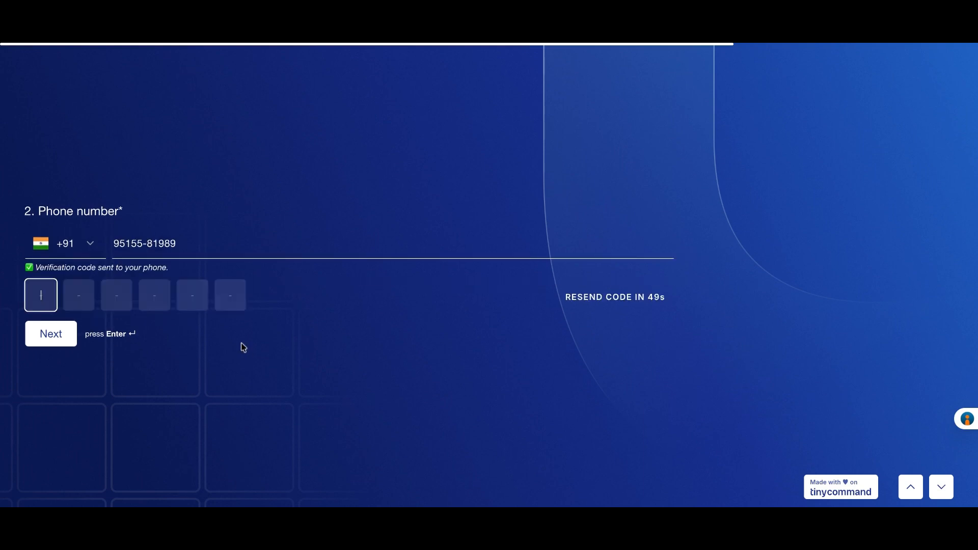
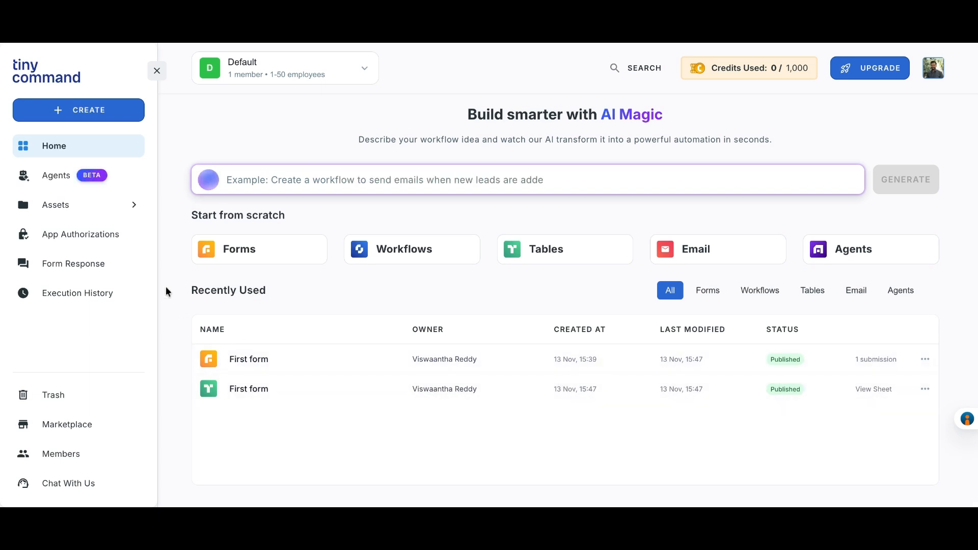
Step: Open the First form responses table from the Tables assets and widen its Phone number column
click(104, 206)
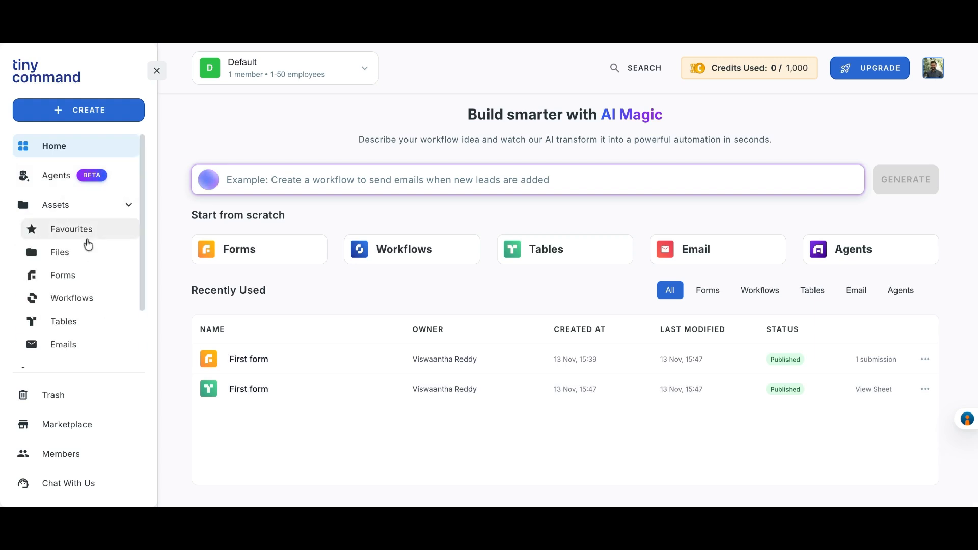
click(66, 276)
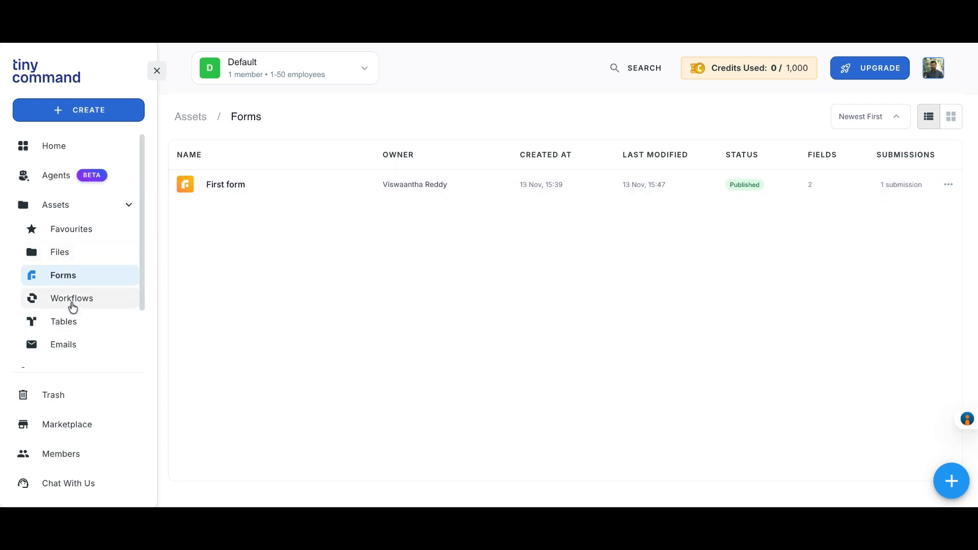
click(69, 321)
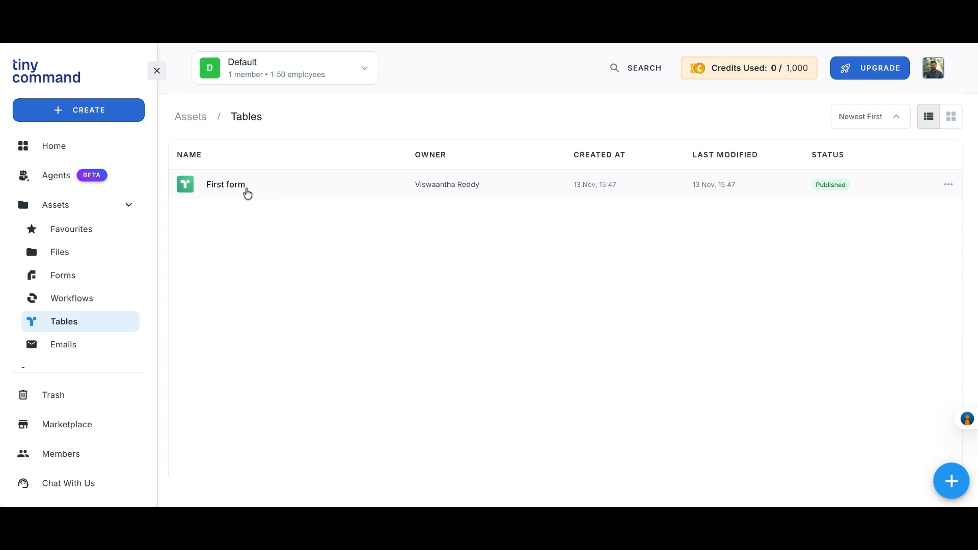
click(948, 184)
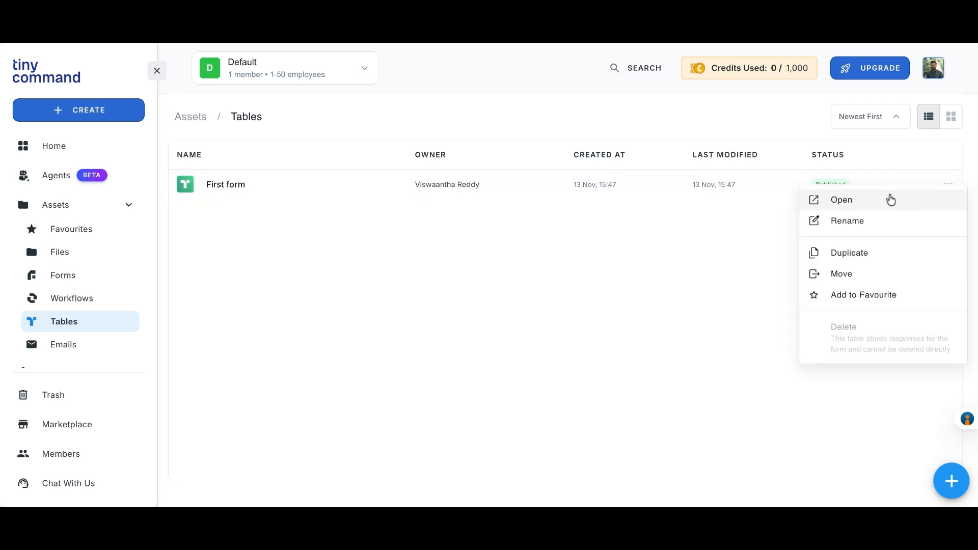
click(878, 206)
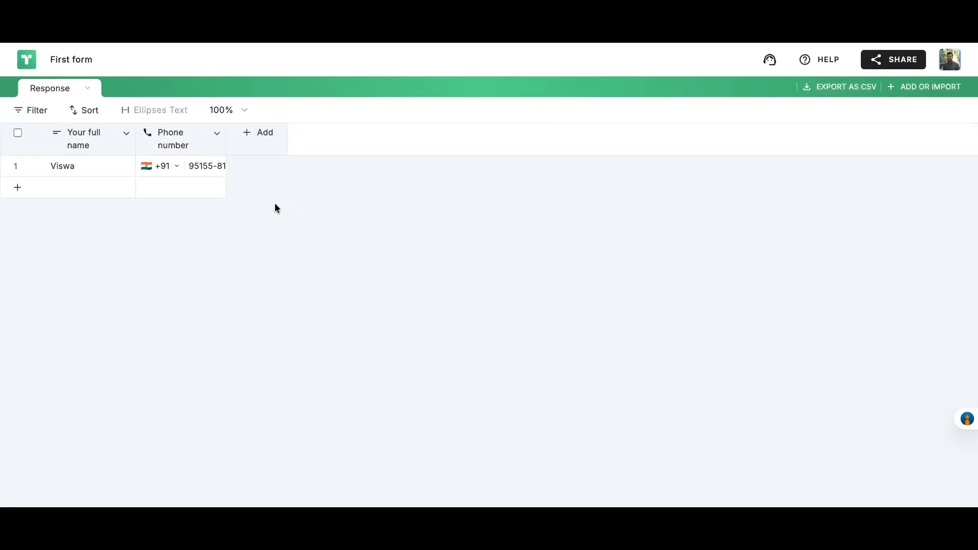
drag(226, 142, 302, 148)
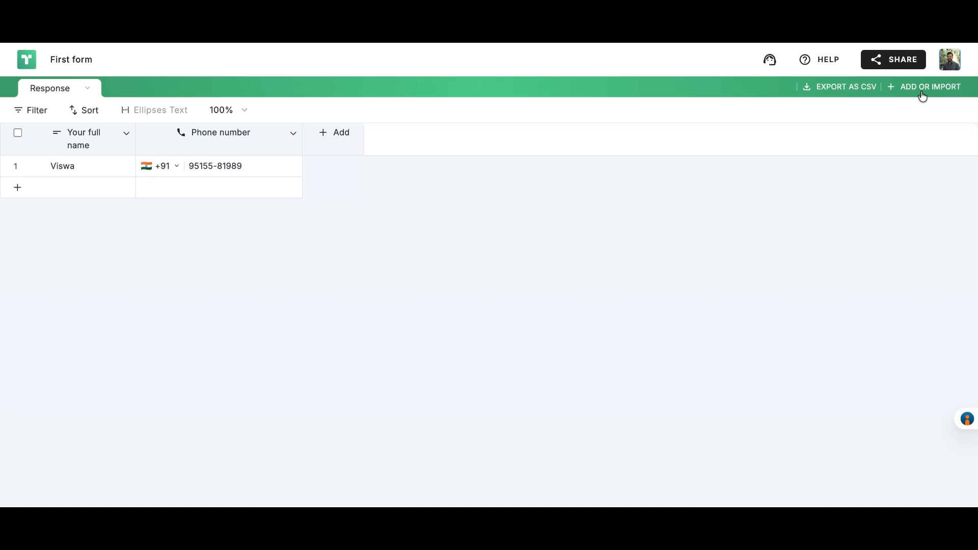
click(89, 92)
click(212, 227)
click(246, 115)
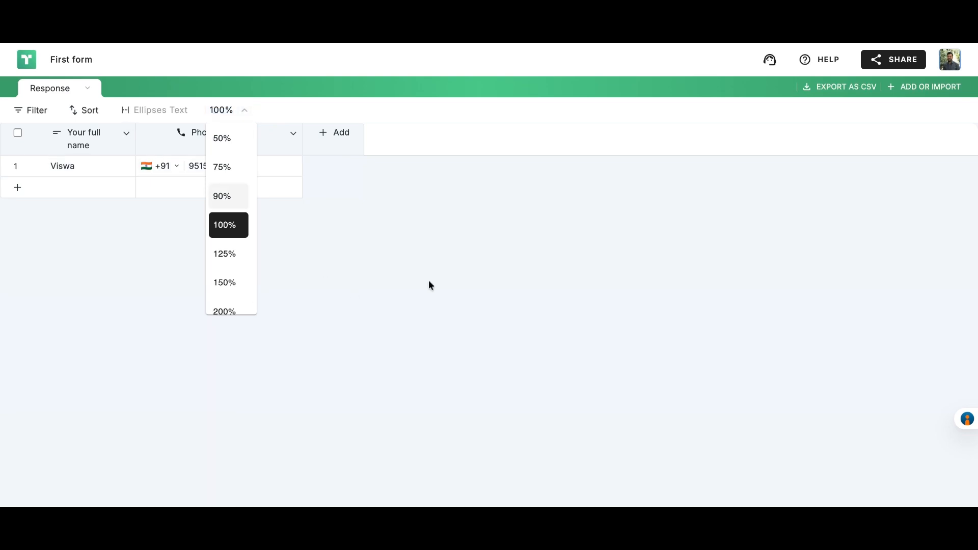
click(117, 278)
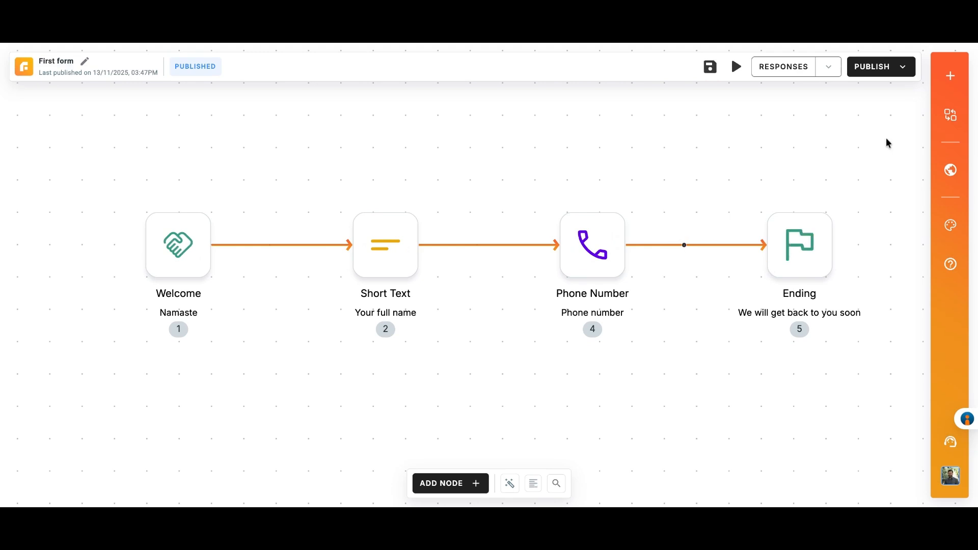
Step: Add an Email question node to First form with the question text "Your email"
click(463, 481)
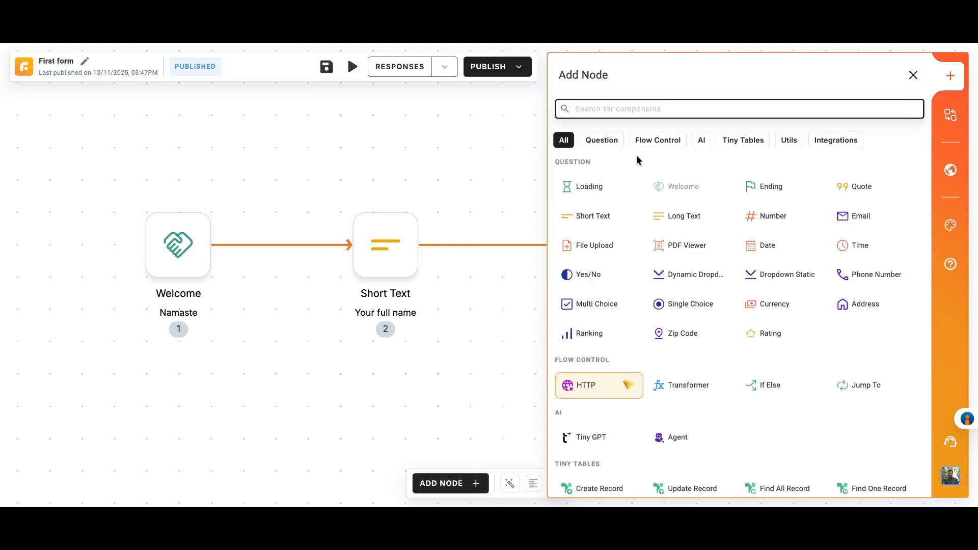
text(email)
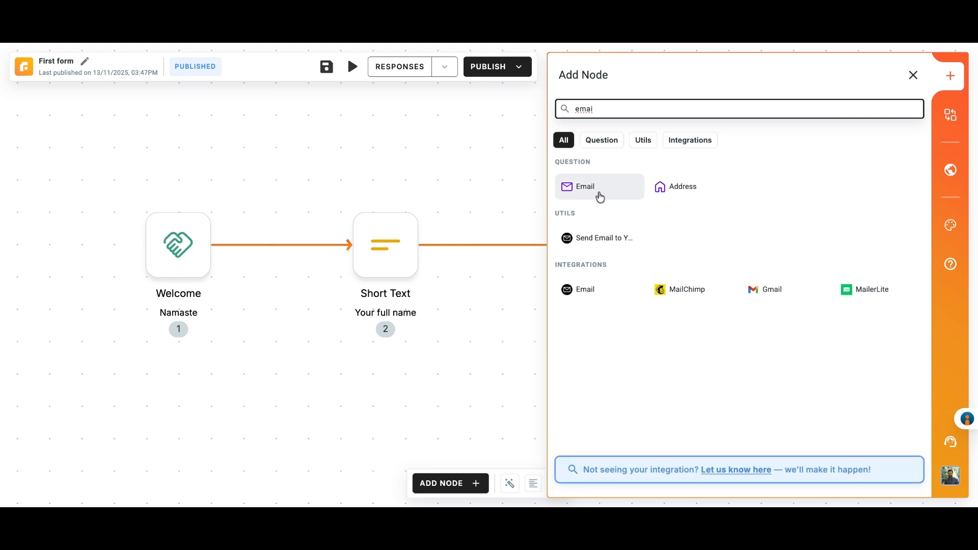
click(600, 197)
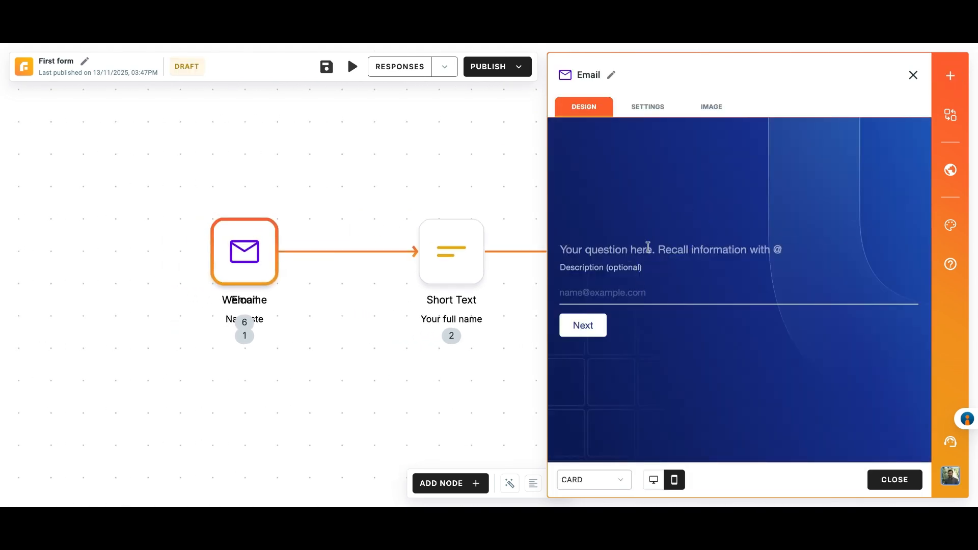
text(You)
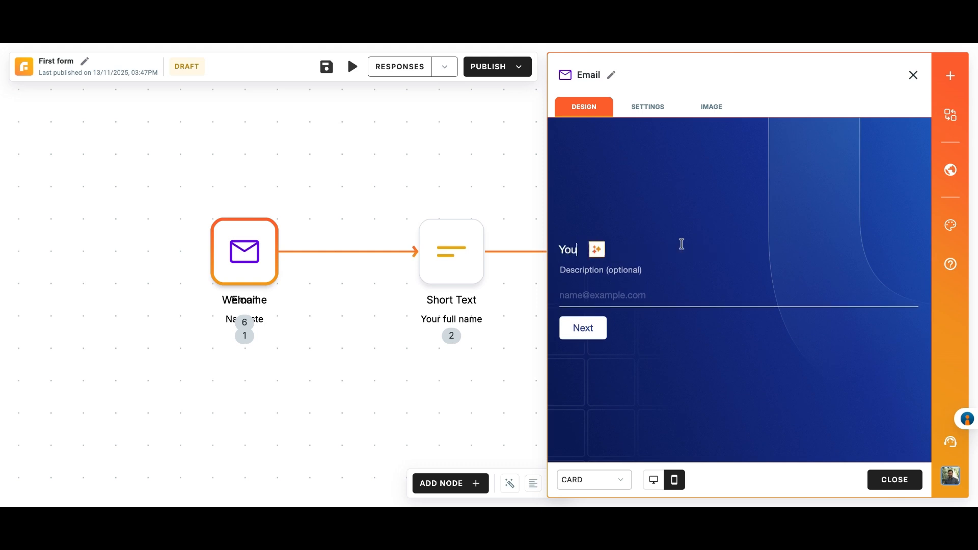
text(r email)
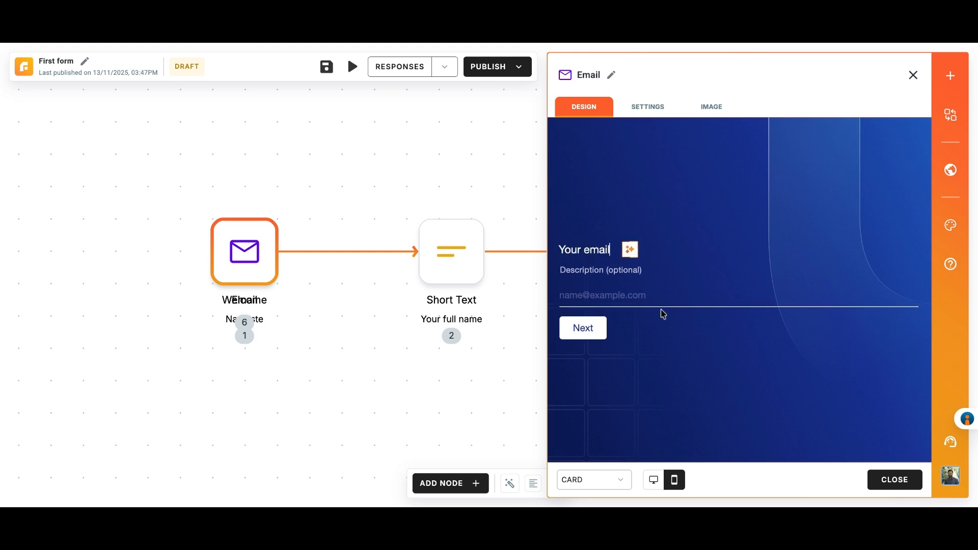
Step: Make the Email question required and close its settings
click(649, 102)
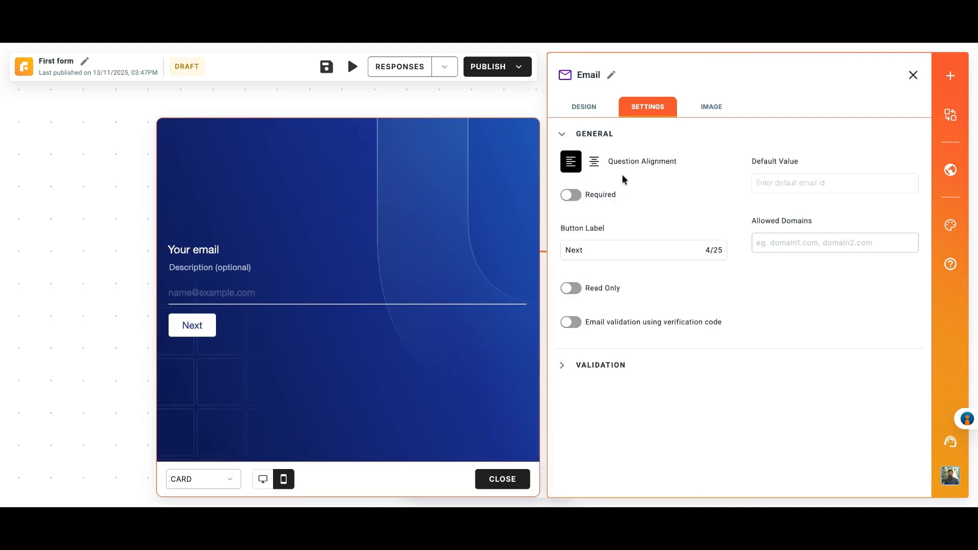
click(607, 197)
click(913, 75)
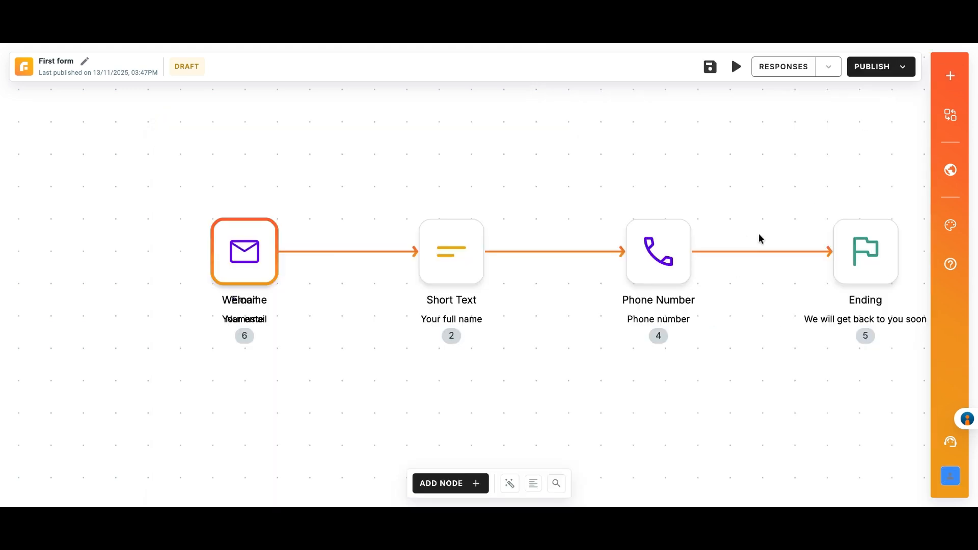
Step: Place the Email node between Short Text and Phone Number, routing their link through it, and space out the nodes
scroll(633, 409, right, 4)
scroll(674, 400, left, 1)
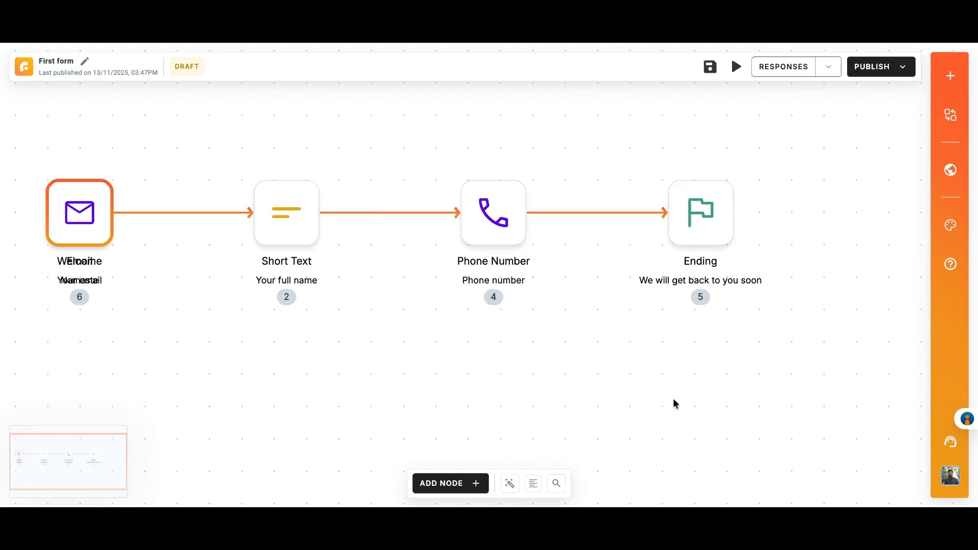
drag(120, 245, 445, 180)
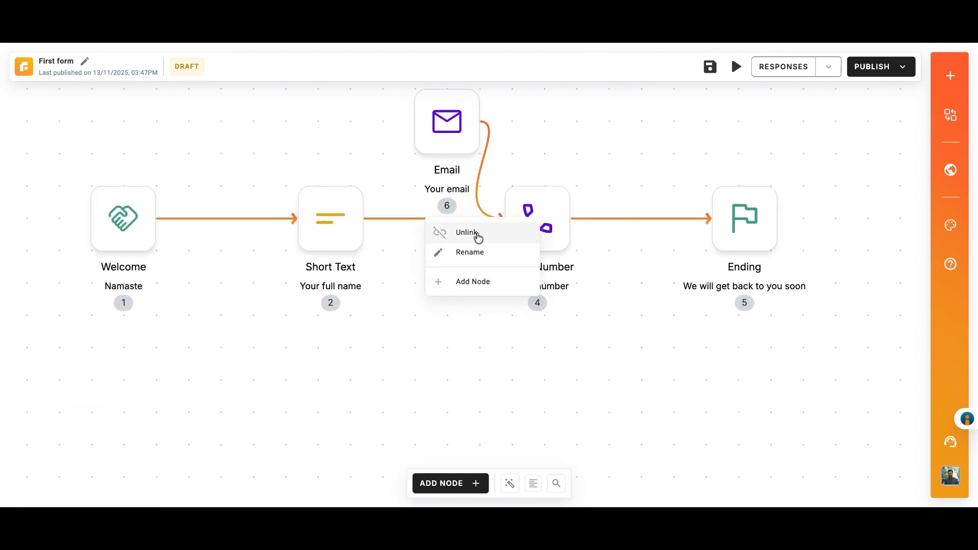
click(476, 233)
mouse_move(362, 218)
drag(363, 218, 428, 236)
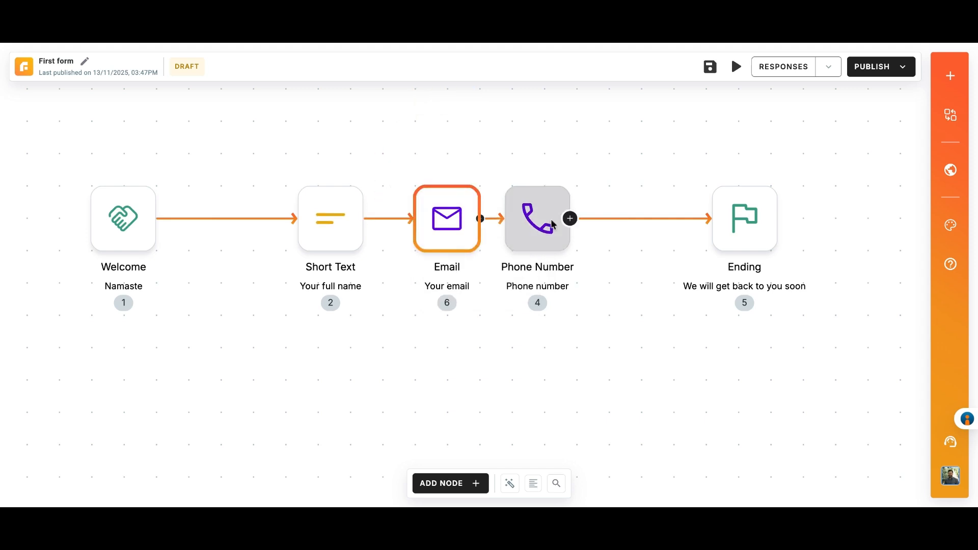
drag(553, 225, 592, 225)
drag(453, 224, 485, 225)
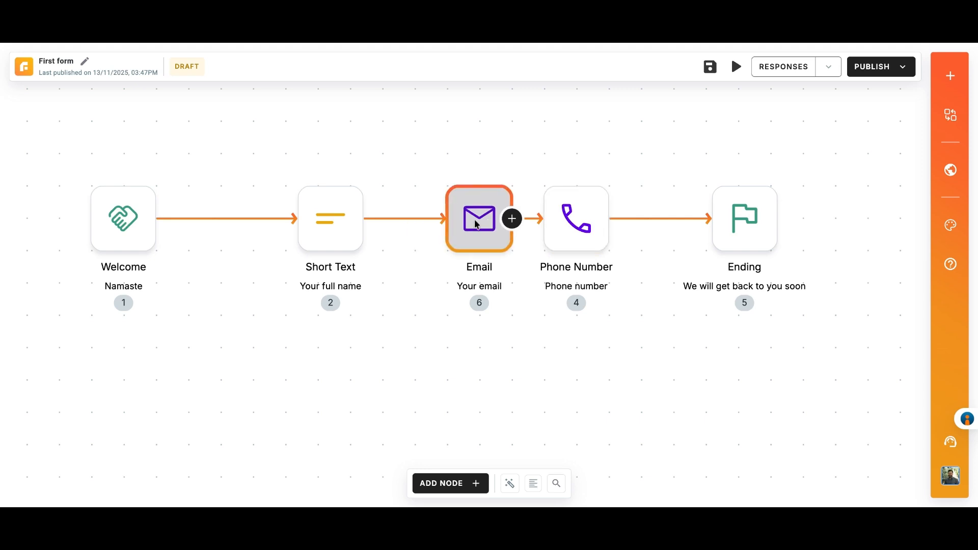
Step: Open the form's web link from its publish page and submit the respondent's full name
click(868, 67)
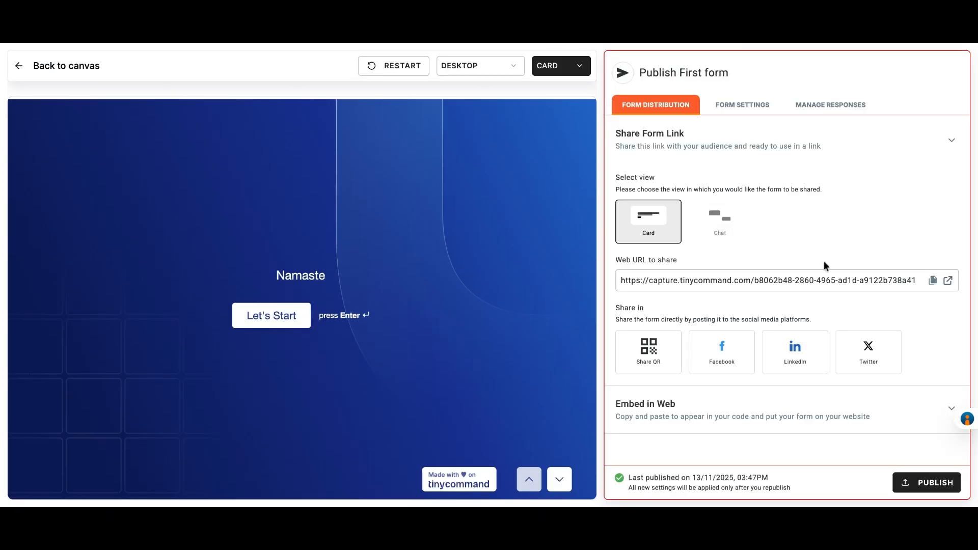
click(949, 281)
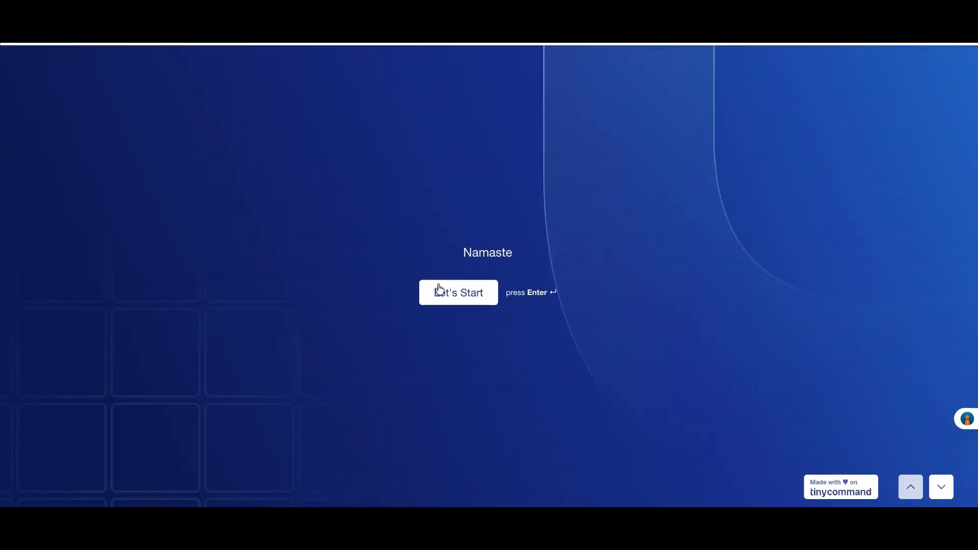
click(439, 289)
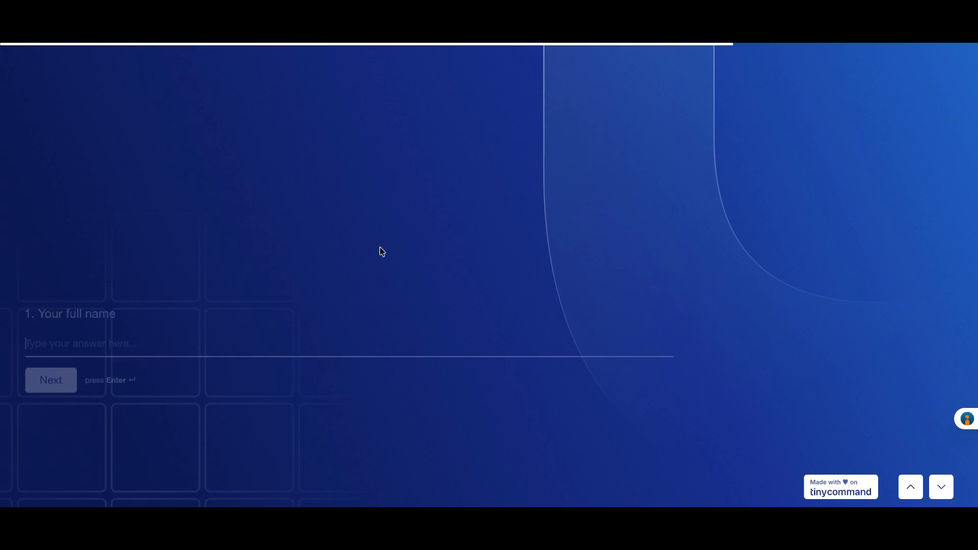
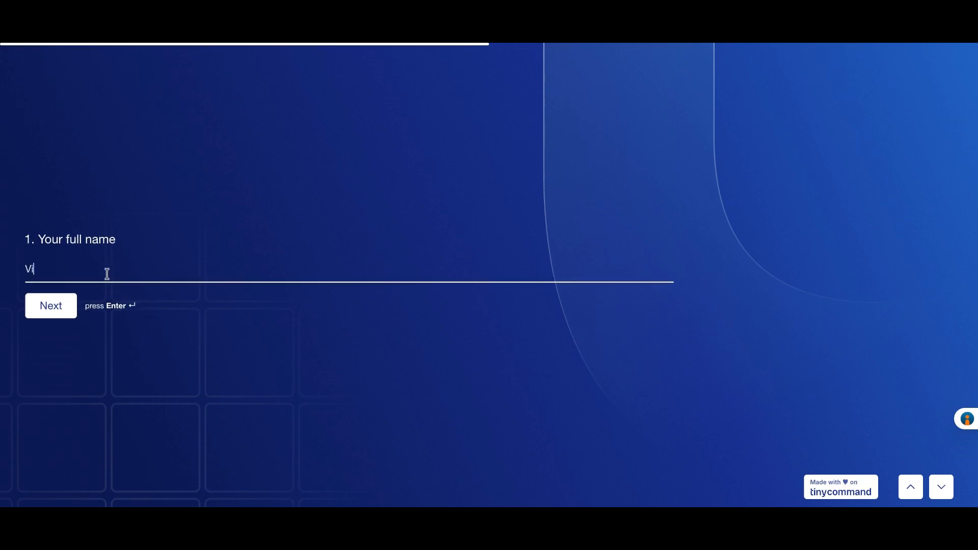
key(Return)
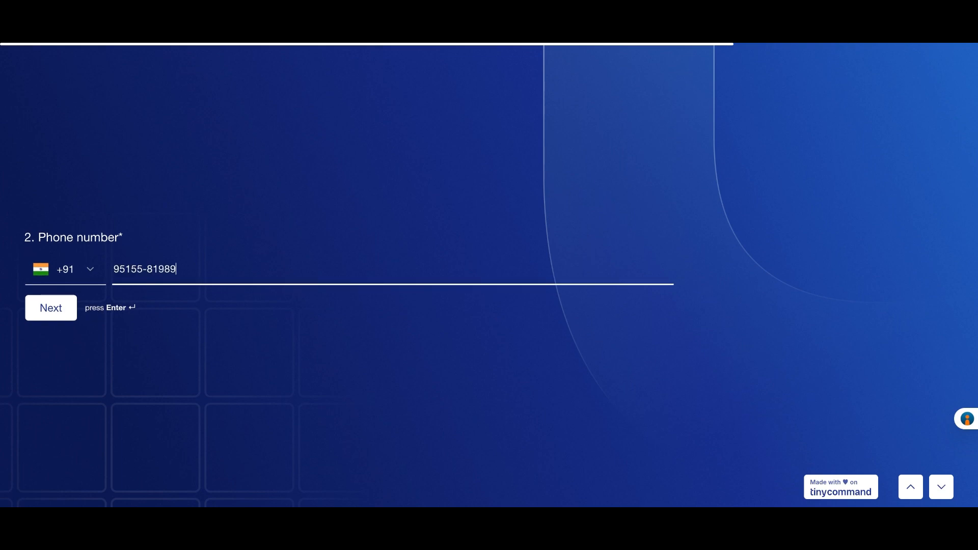
Step: Enter the respondent's phone number, request its verification code, and submit the received code
click(284, 45)
click(51, 311)
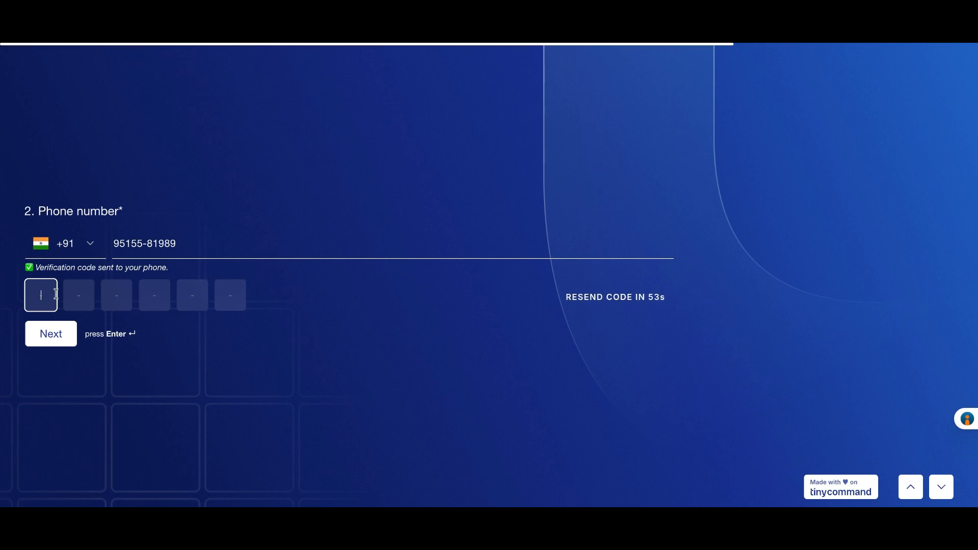
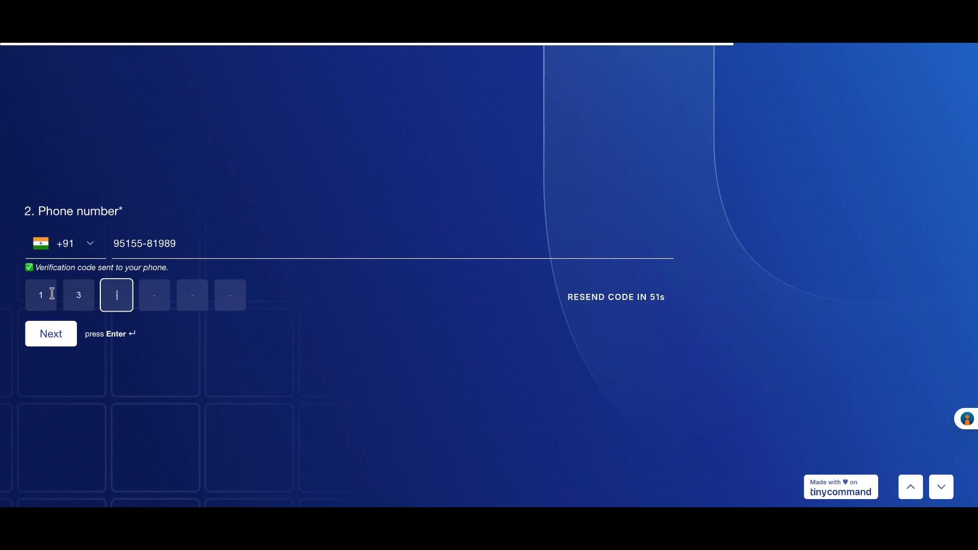
click(50, 340)
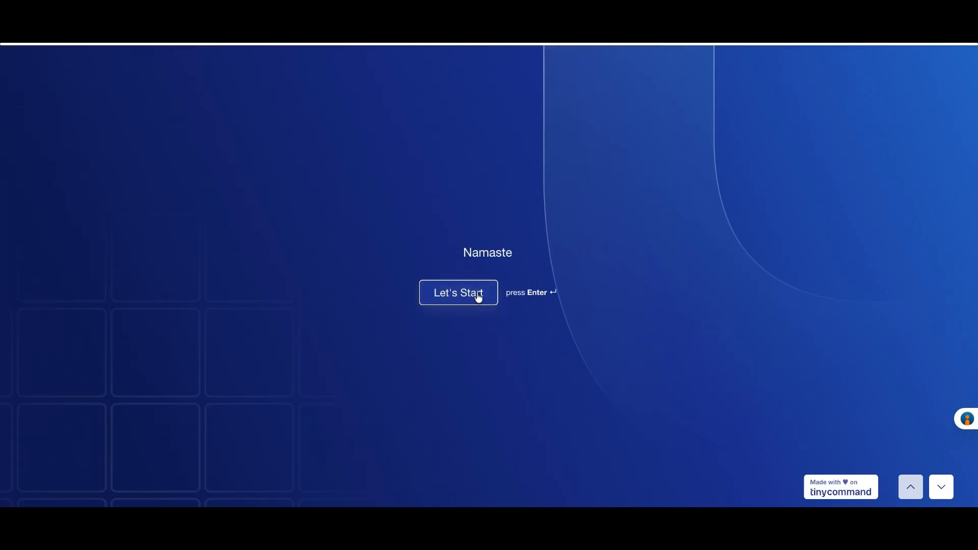
Step: Start another test response with the respondent's name and a different phone number, and request the verification code
click(476, 295)
text(Viswanath)
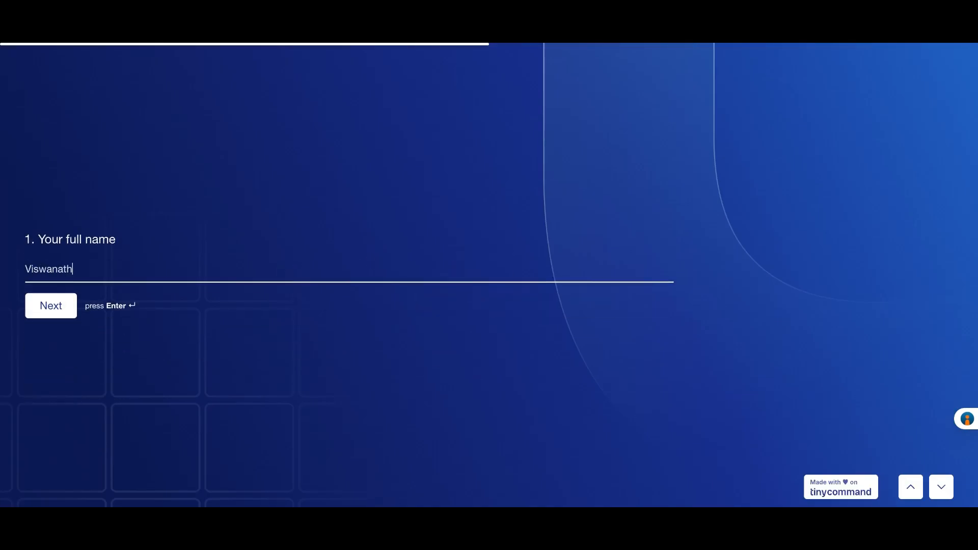
key(Return)
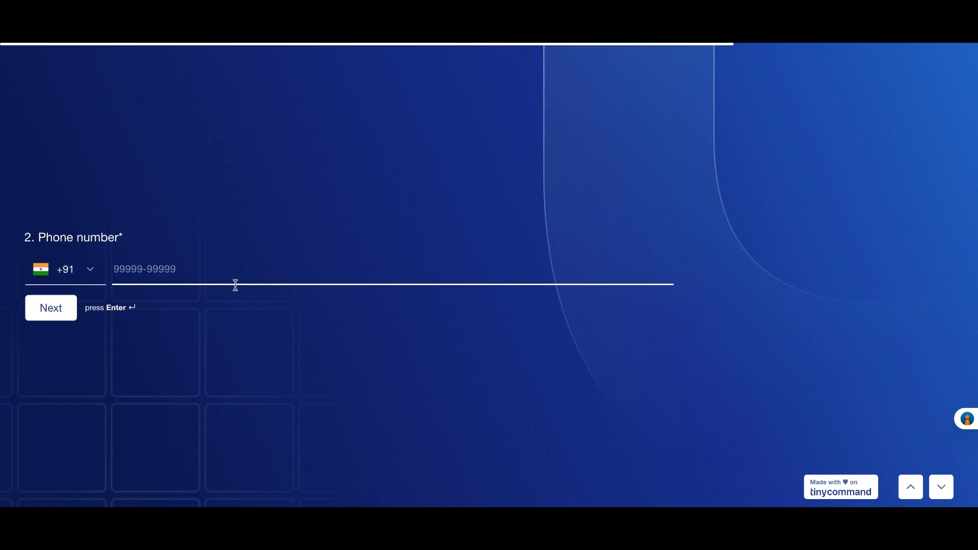
text(90123-45678)
key(Return)
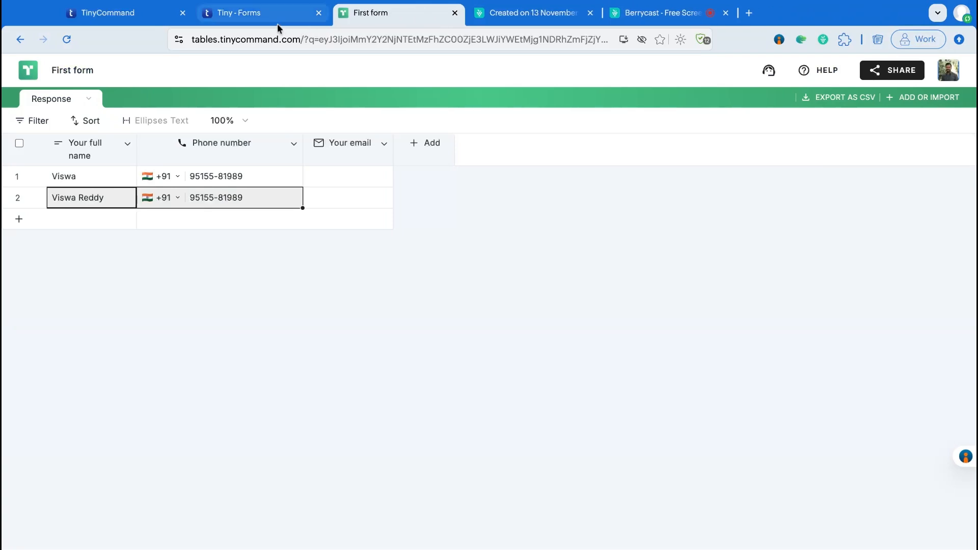
Step: Return to the form's publish page, reopen its web link and submit the respondent's full name
click(269, 20)
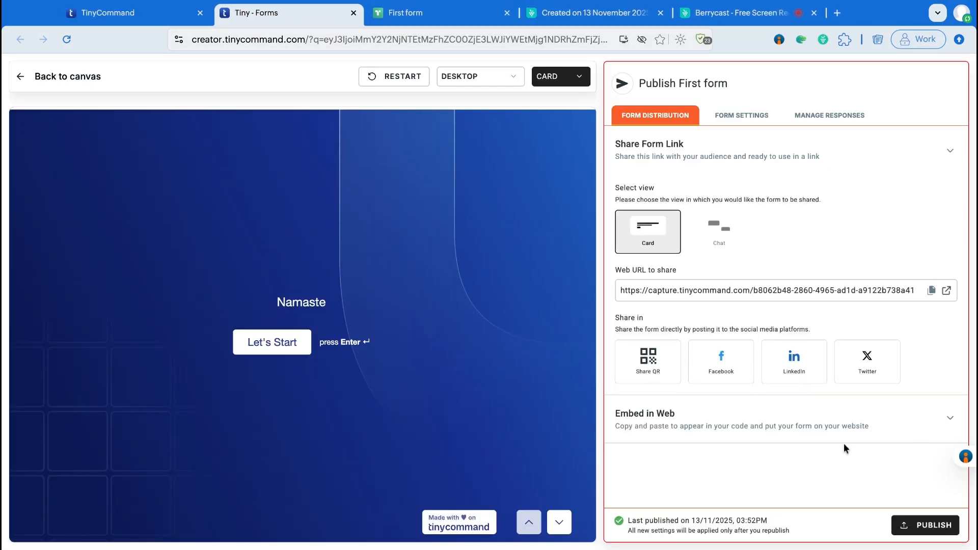
click(946, 291)
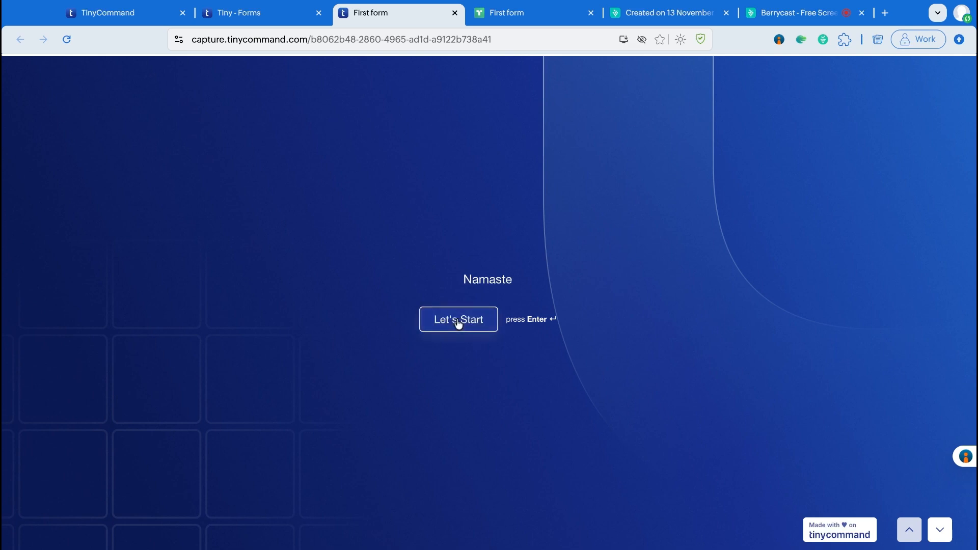
click(457, 323)
text(Viswanatha)
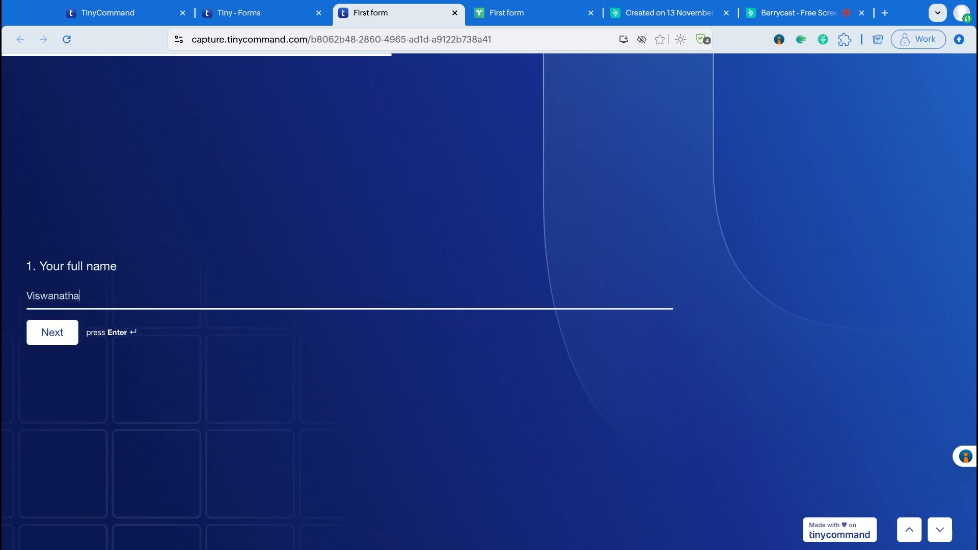
key(Return)
Step: Answer the "Your email" question with the respondent's e-mail address
text(abc)
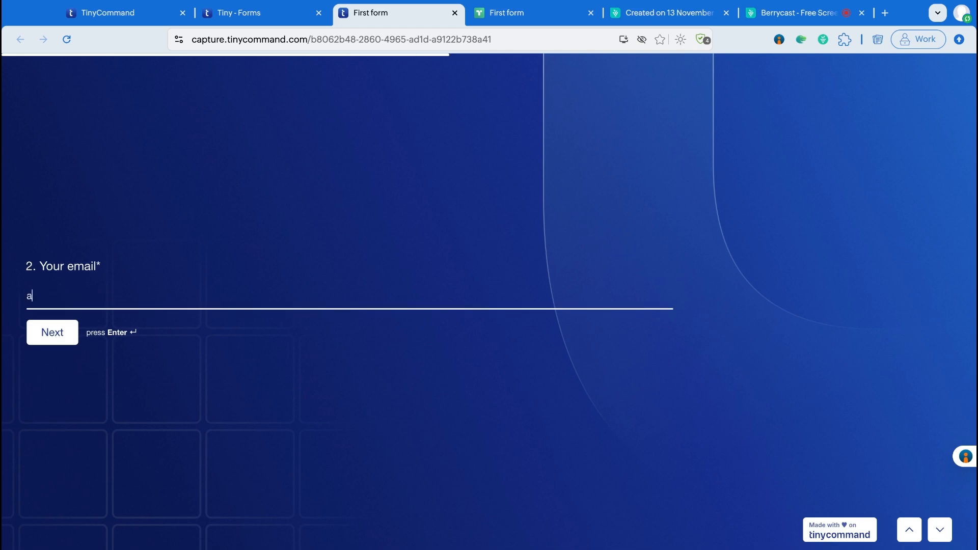
key(BackSpace)
key(BackSpace)
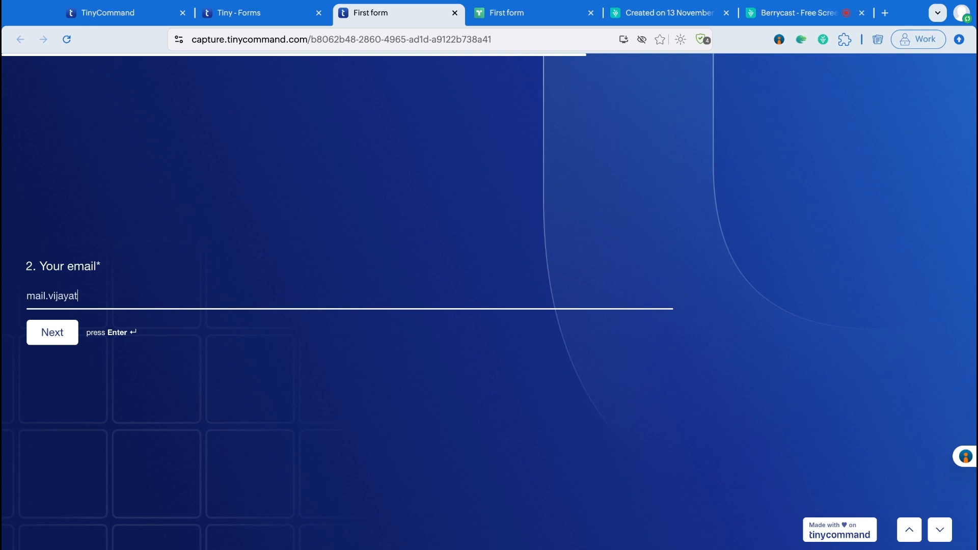
key(Return)
Step: Enter the respondent's phone number, submit the form, and close the TinyCommand website page that opens
text(90123-45678)
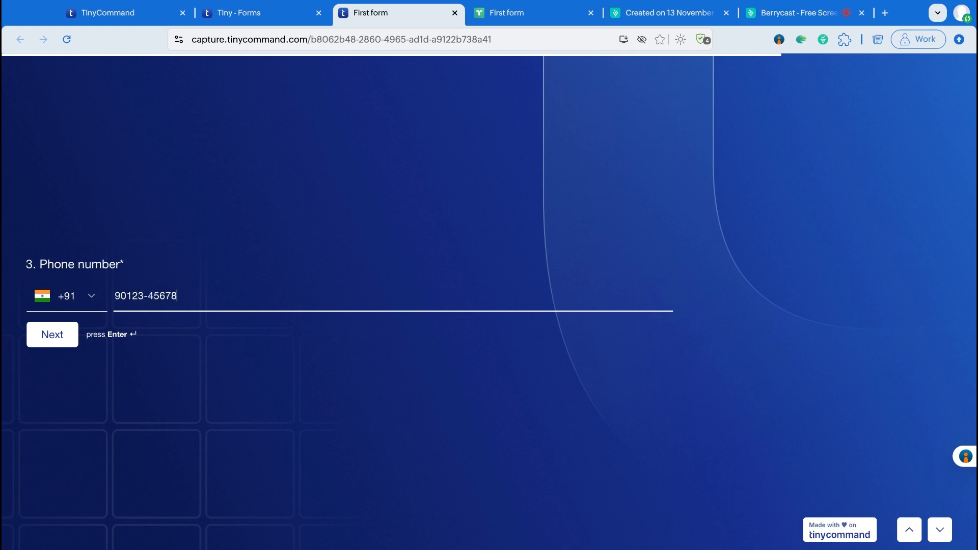
key(Return)
click(502, 291)
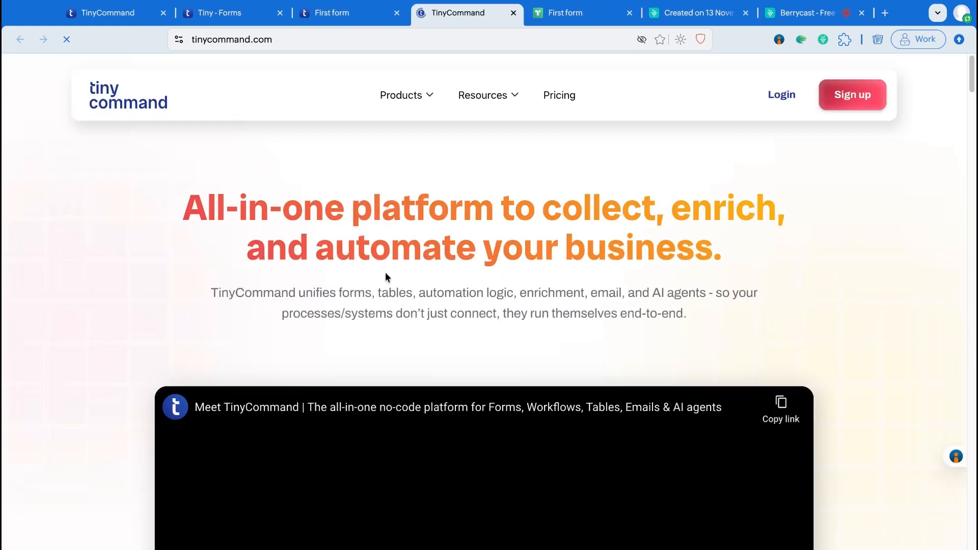
click(513, 13)
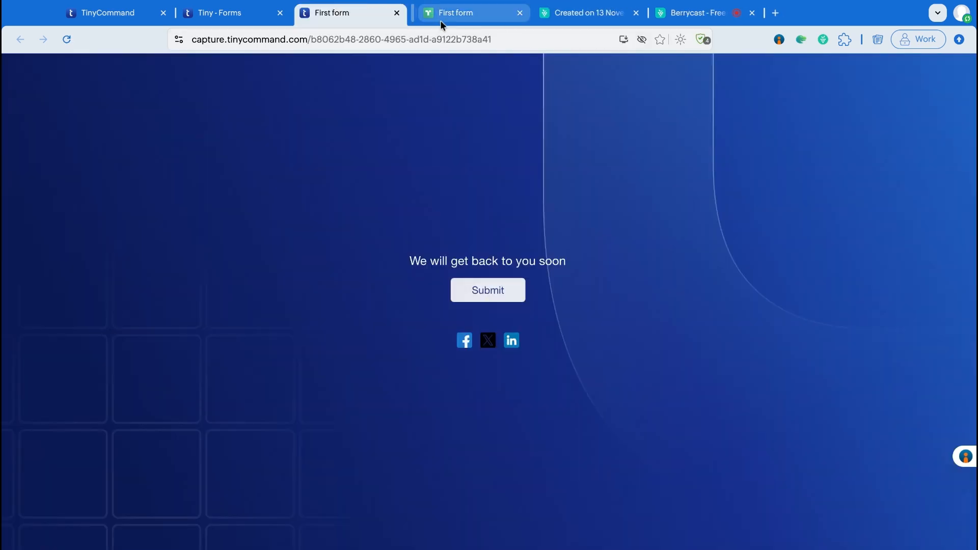
Step: Examine the new response in the First form table and the form's entry in the Forms list
click(222, 20)
click(352, 16)
click(396, 13)
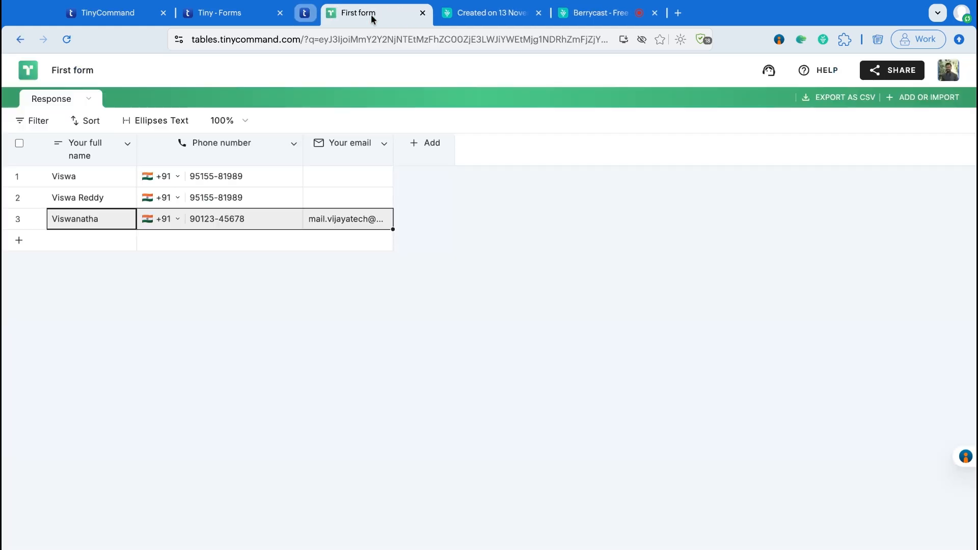
click(131, 15)
click(230, 13)
click(326, 16)
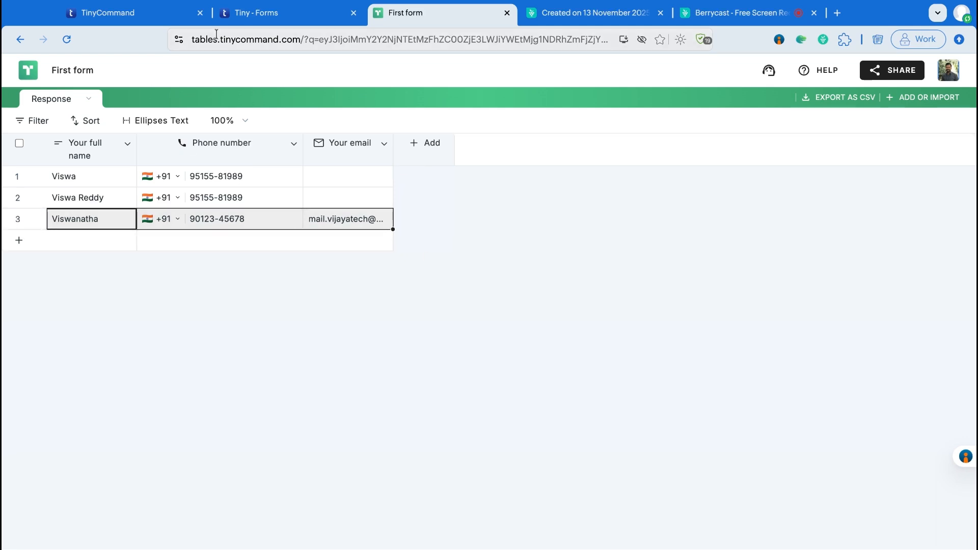
click(267, 16)
click(120, 15)
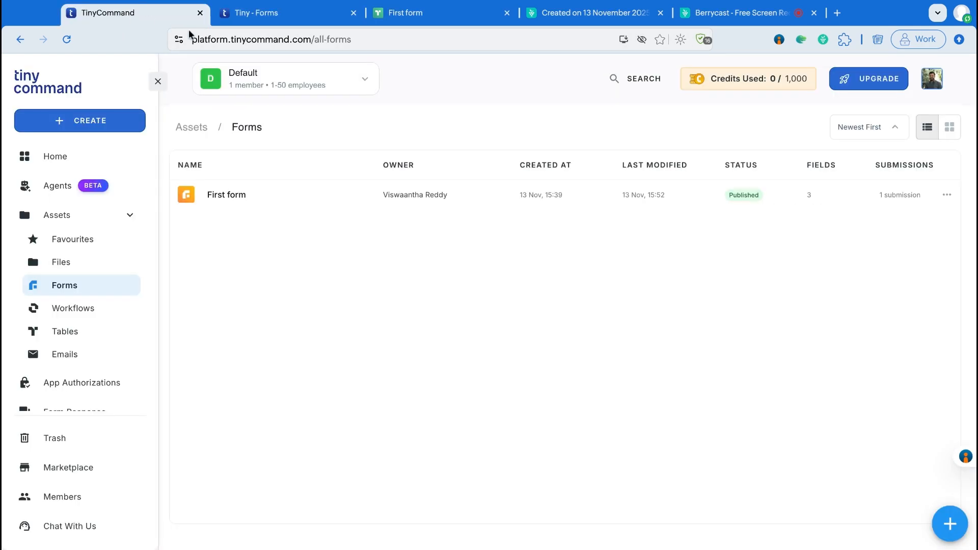
Step: Close the form editor page and create a new workflow from scratch in the Workflows section
click(326, 15)
click(335, 14)
click(261, 12)
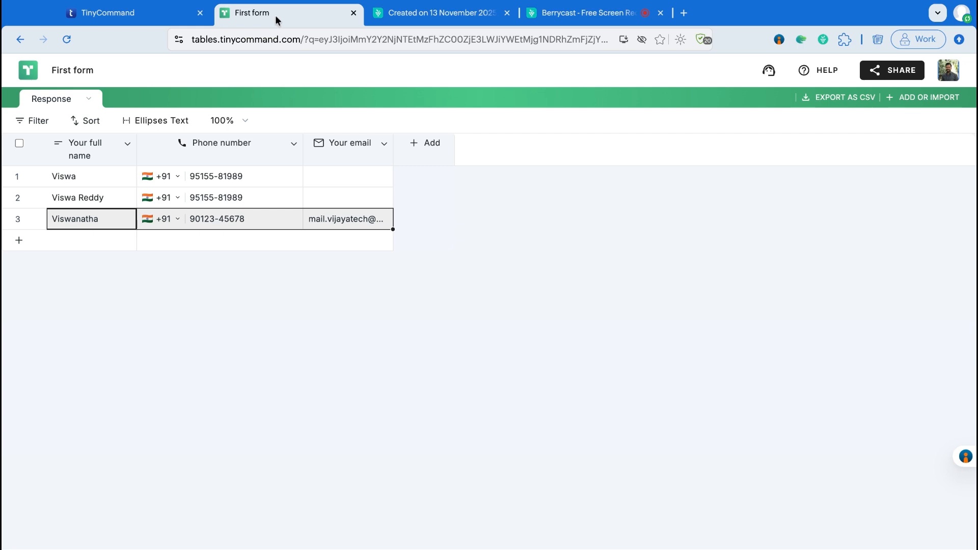
click(132, 16)
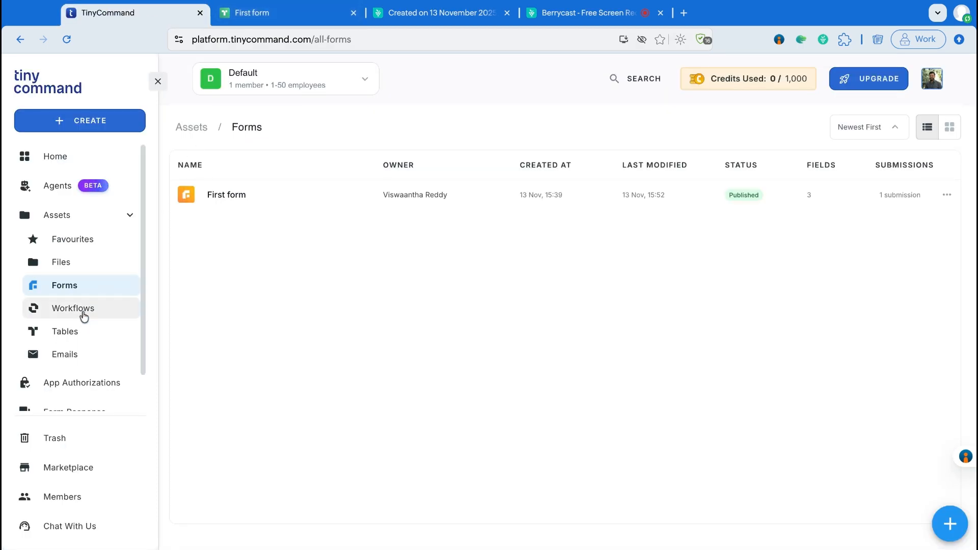
click(83, 315)
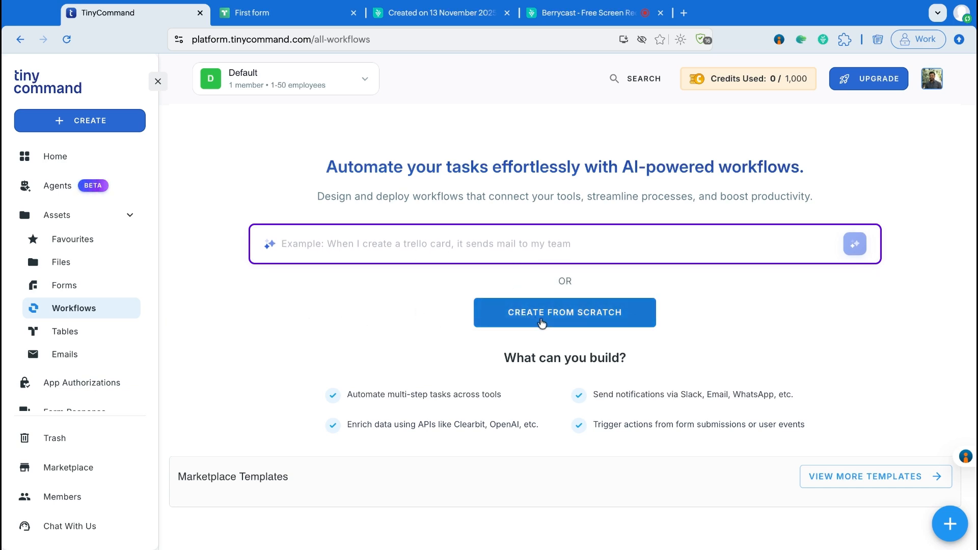
click(543, 321)
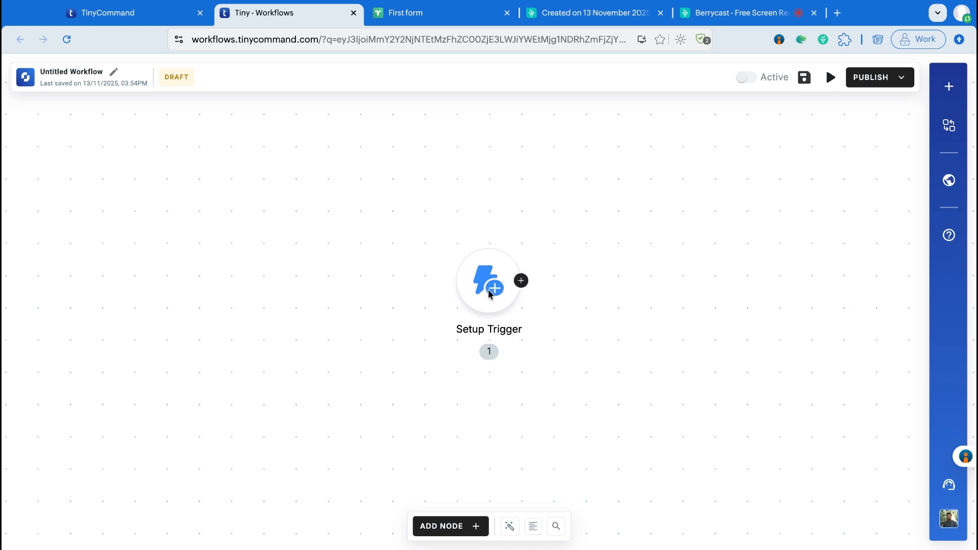
Step: Set the workflow's trigger to a Form Trigger on "First form" with the Submitted event, mapping the Short Text, Email and Phone number questions
click(490, 284)
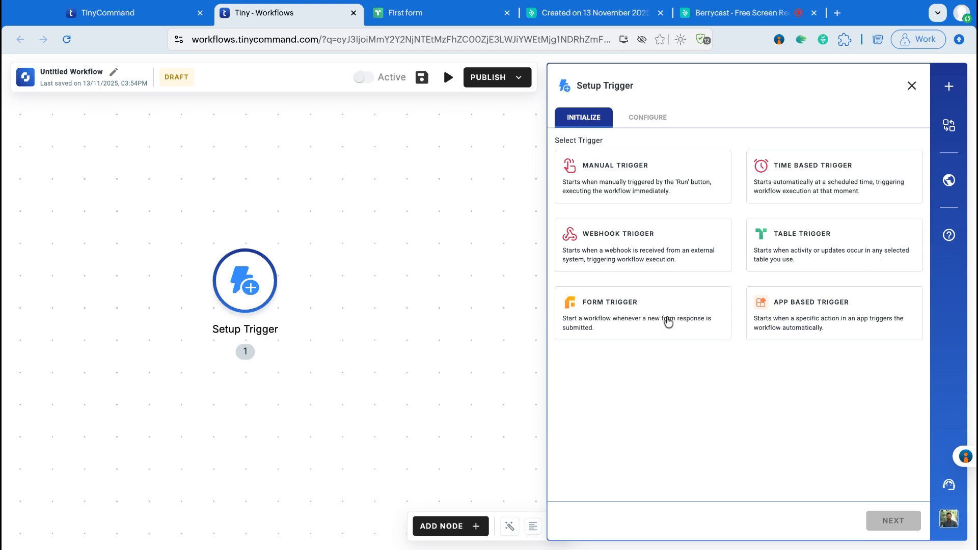
click(668, 321)
click(652, 190)
click(640, 209)
click(640, 245)
click(662, 312)
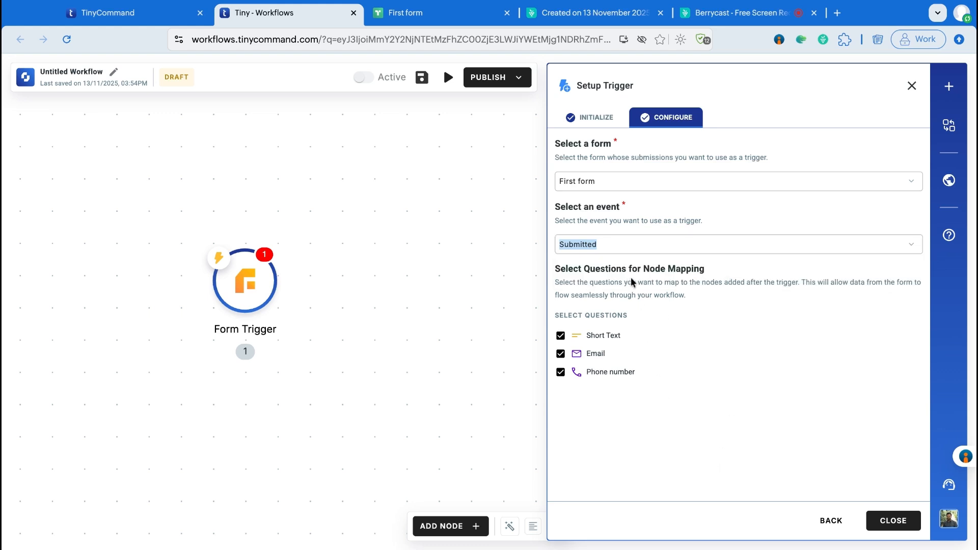
click(905, 525)
Step: Search the node components for "email" and add a Send Email to Yourself node after the Form Trigger
click(278, 281)
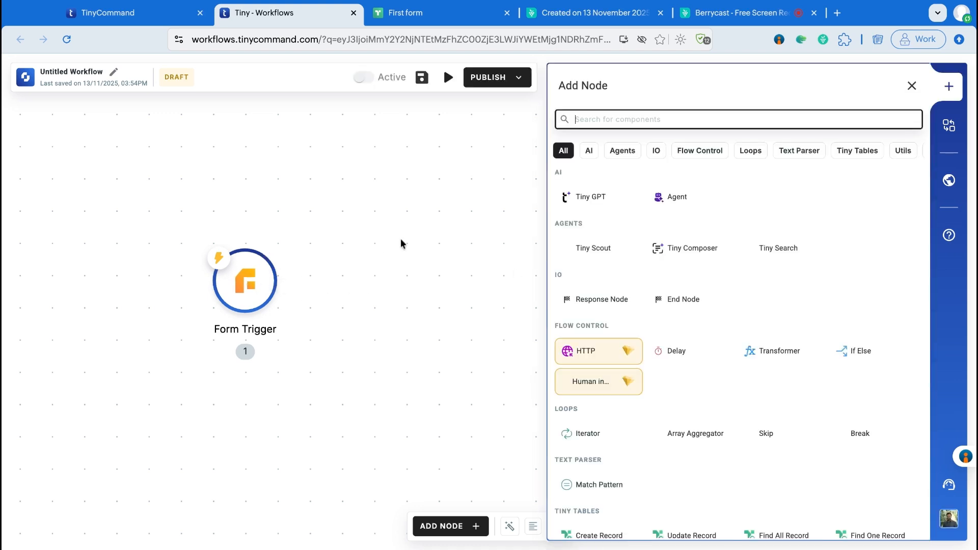
text(email)
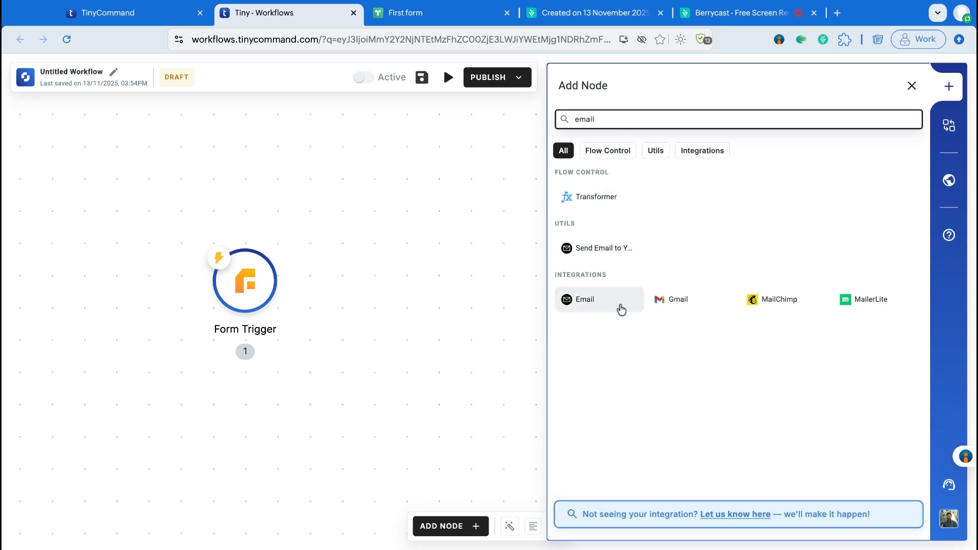
click(585, 300)
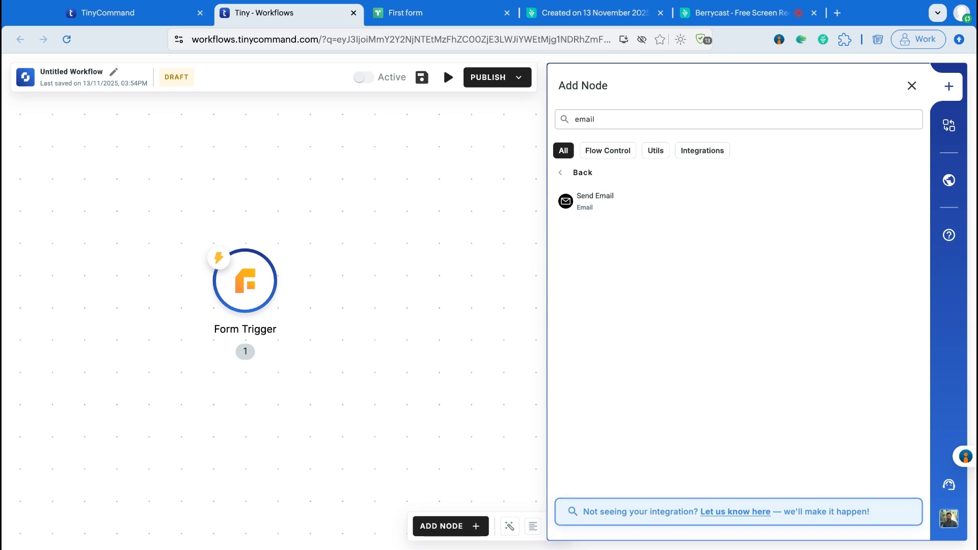
click(569, 173)
click(617, 252)
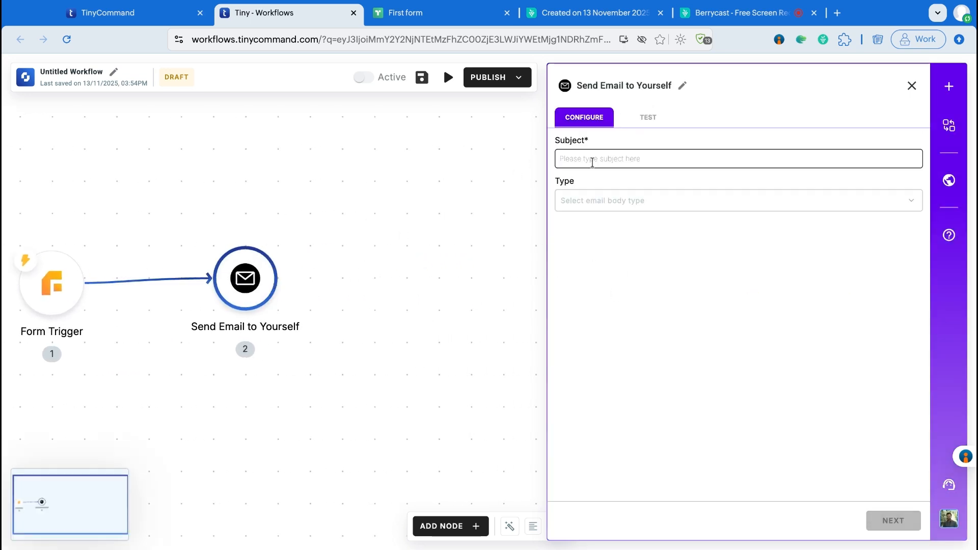
Step: Set the email body type to Text/HTML and begin the body with "New form submission" followed by a line break
click(620, 159)
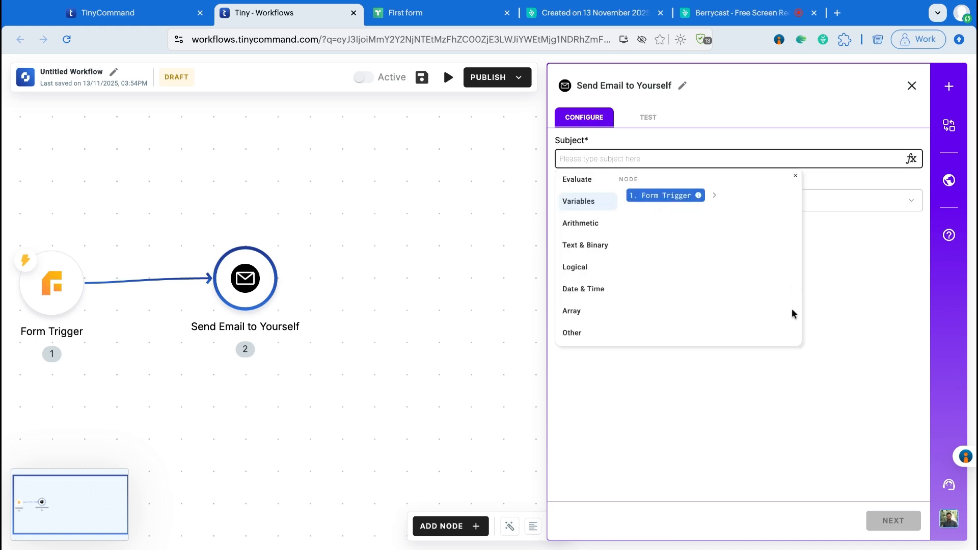
click(750, 372)
click(612, 200)
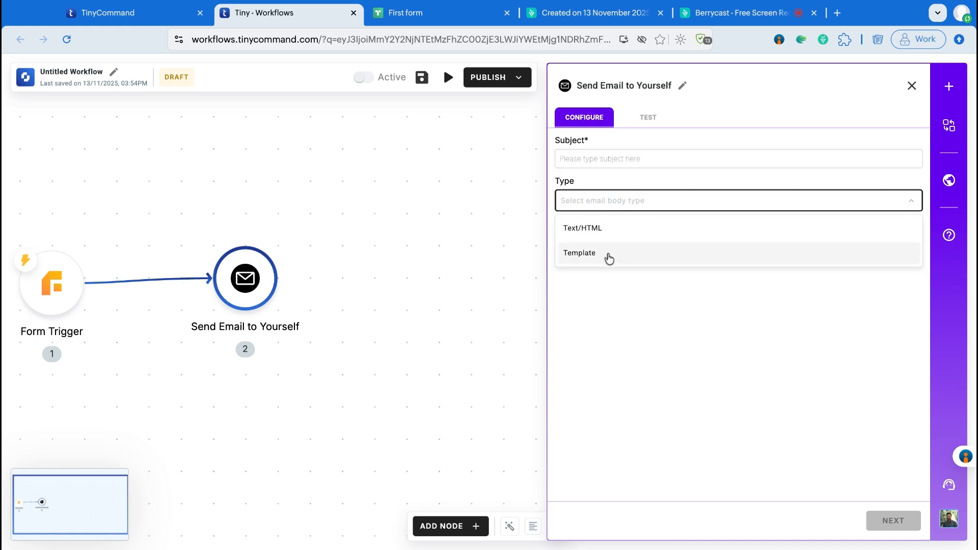
click(614, 230)
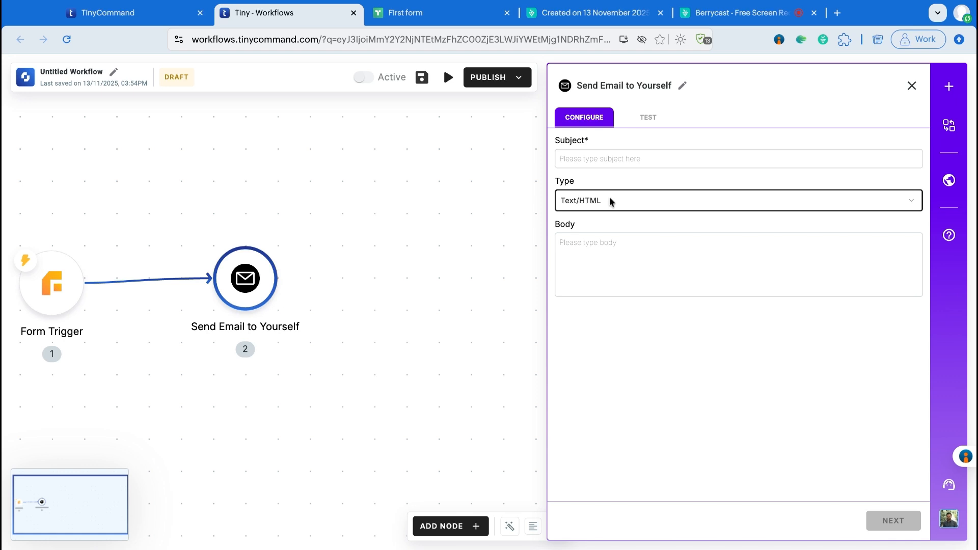
click(635, 243)
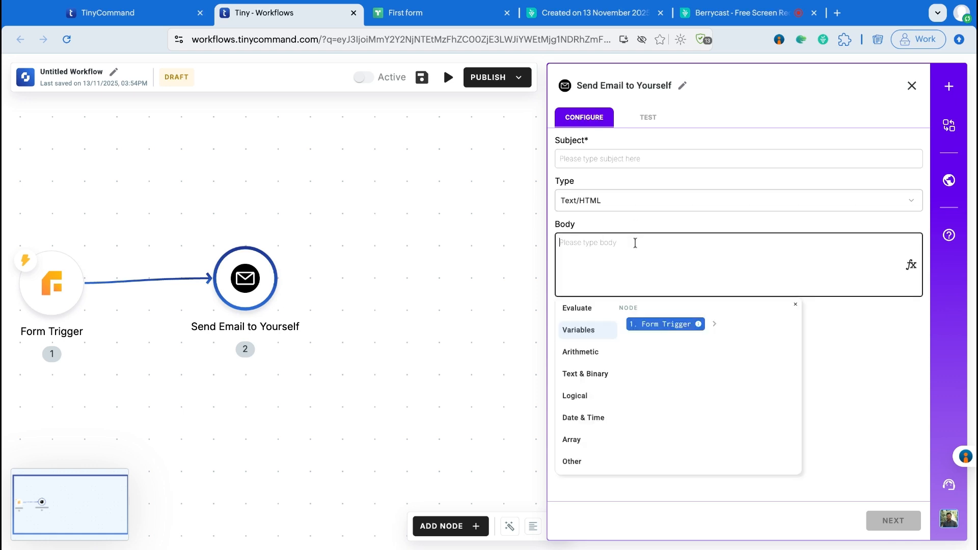
text(New form submission)
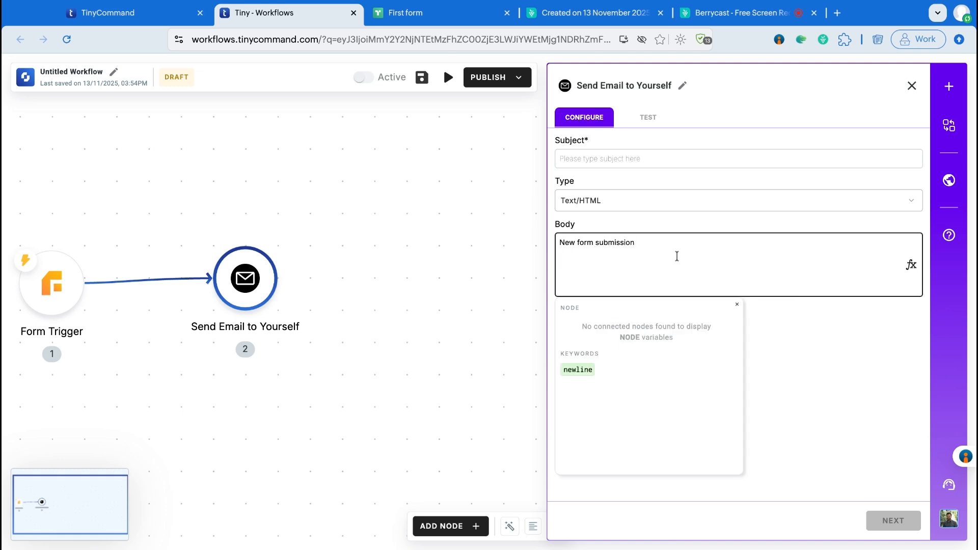
key(Return)
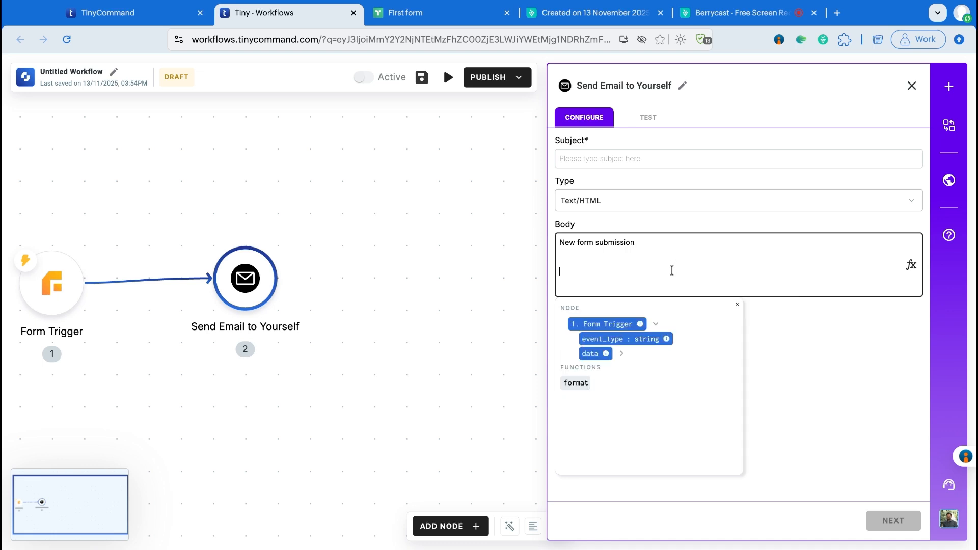
Step: Add "Email:" and "Phone number :" lines to the body with the Form Trigger's Email, countryCode and phoneNumber variables
click(622, 355)
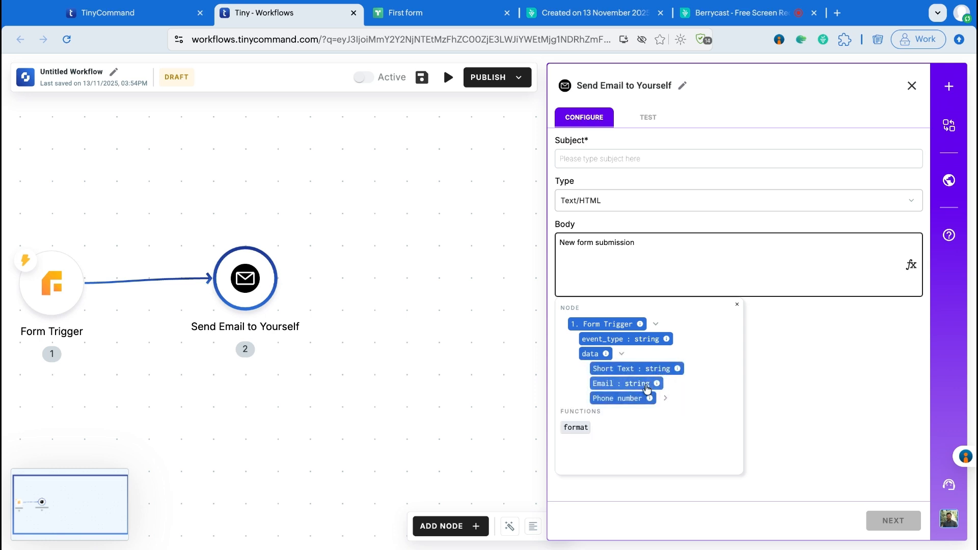
click(643, 389)
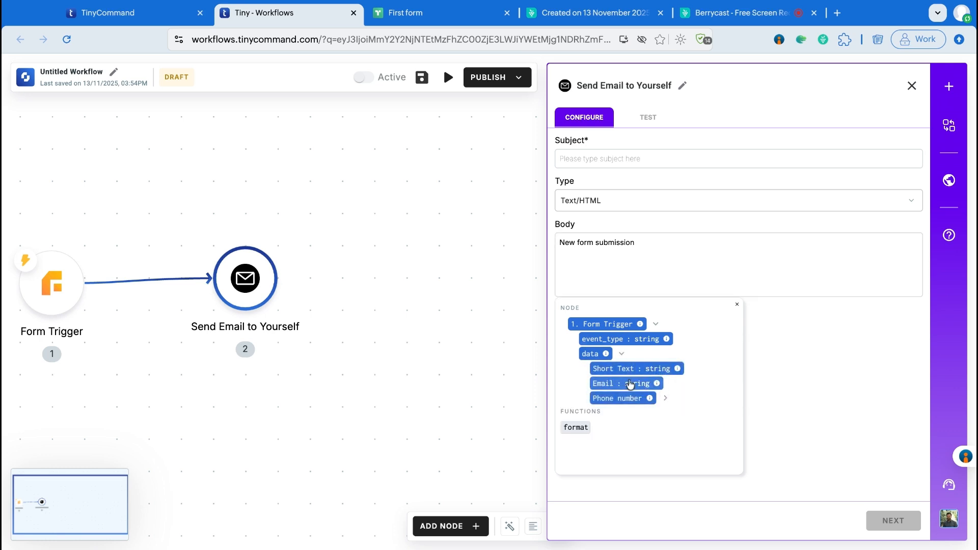
click(629, 385)
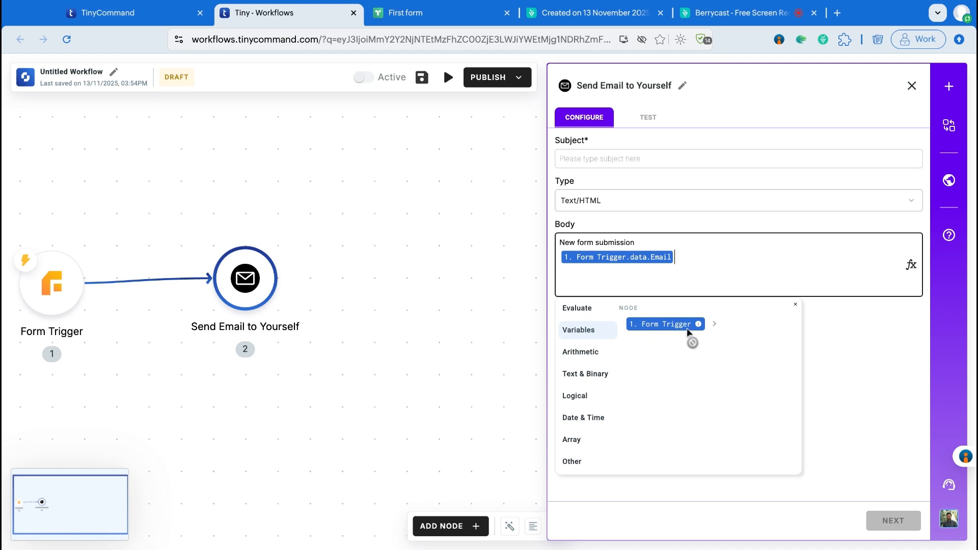
click(714, 325)
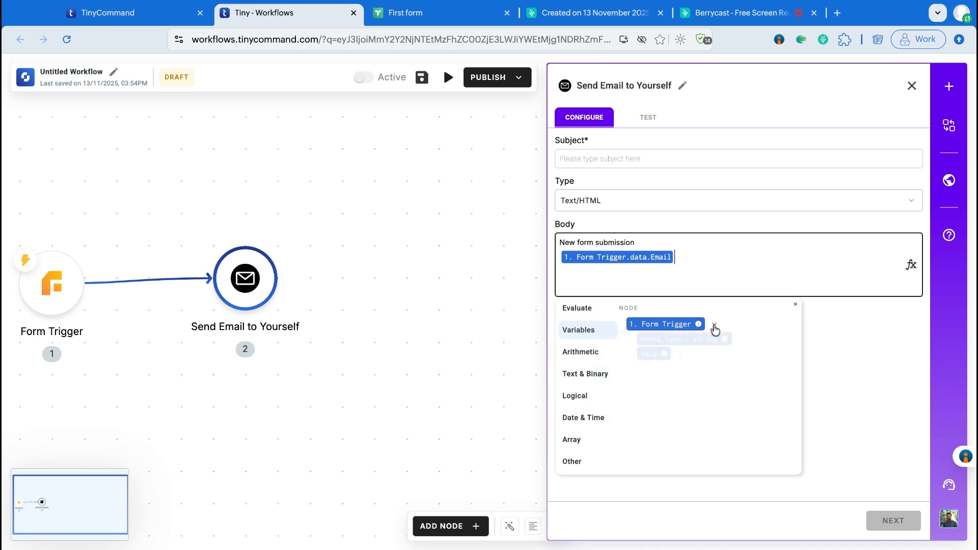
click(681, 355)
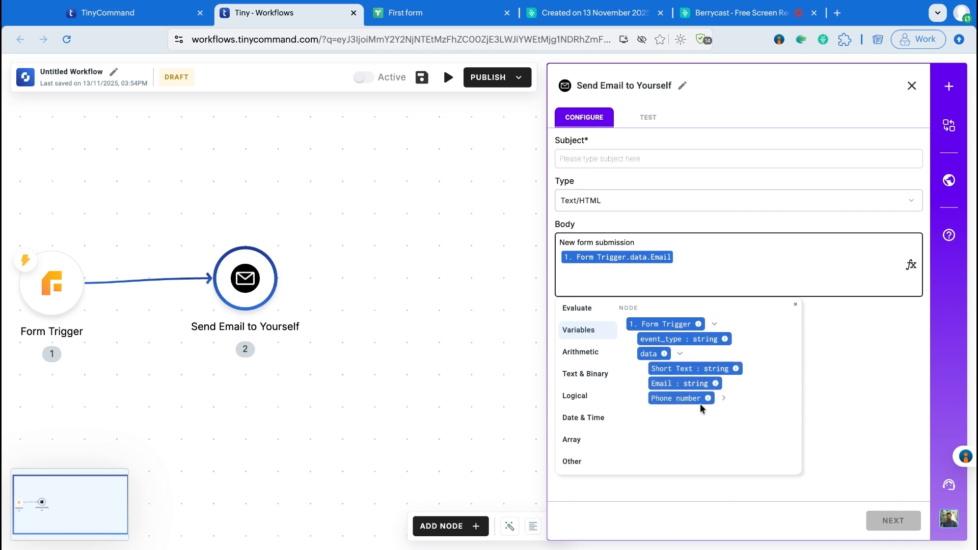
click(723, 398)
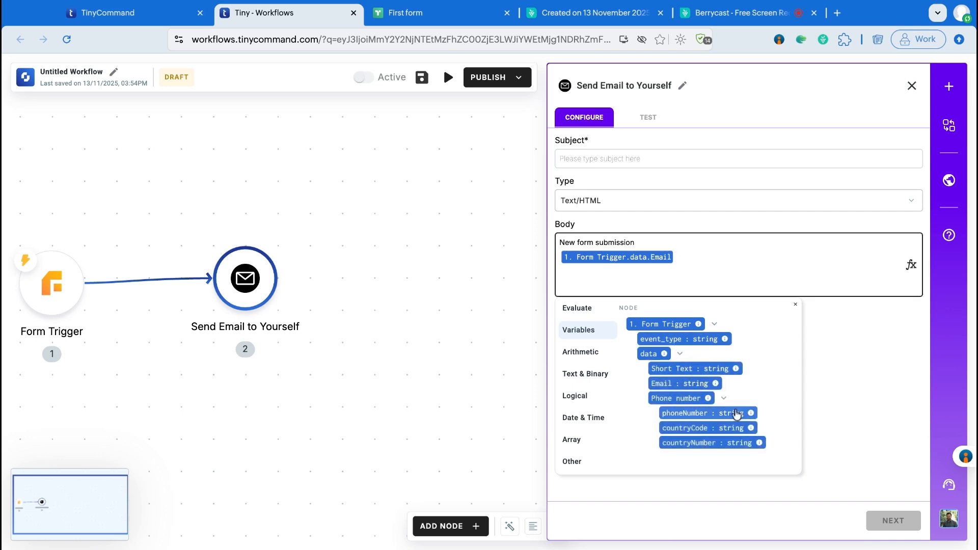
click(707, 417)
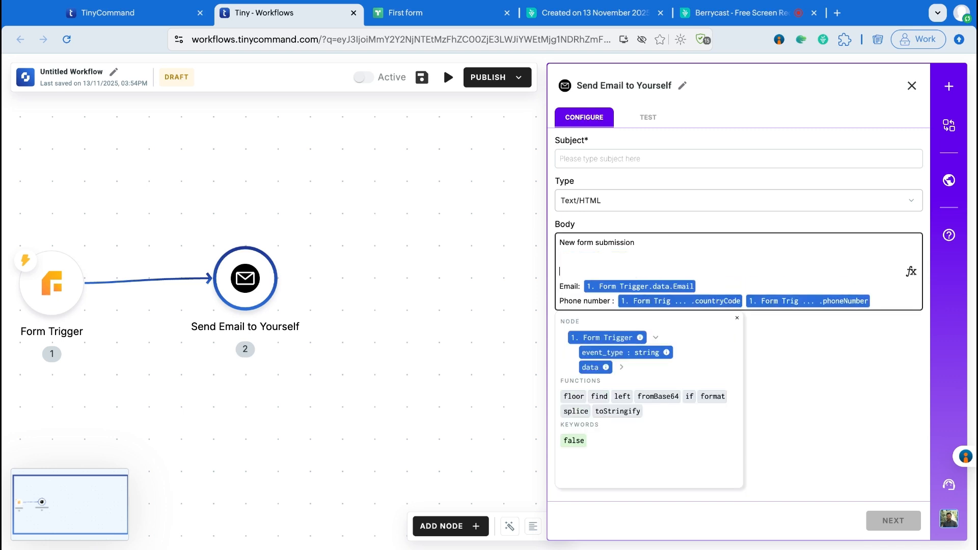
Step: Add a "Name:" line above the Email line in the body, filled with the Form Trigger's Short Text variable
text(Name:)
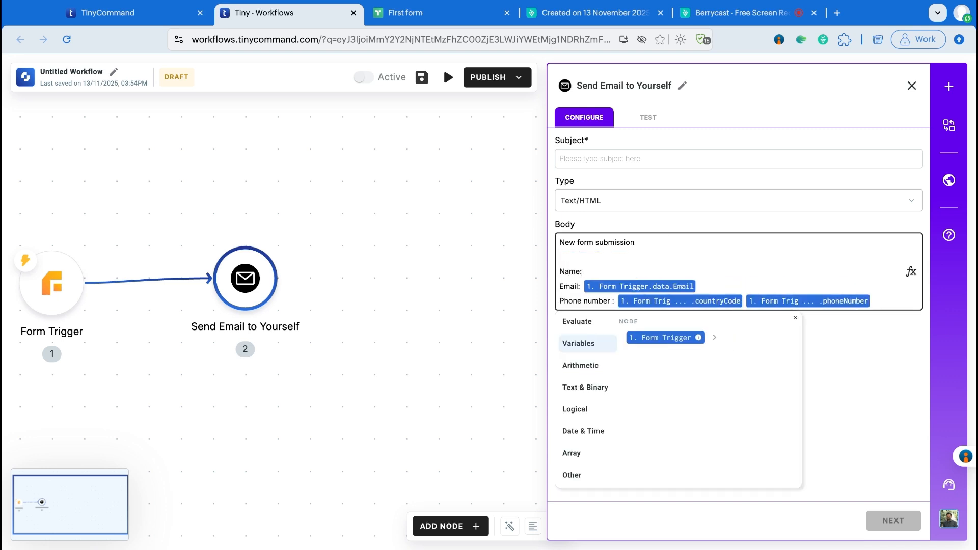
click(714, 339)
click(681, 369)
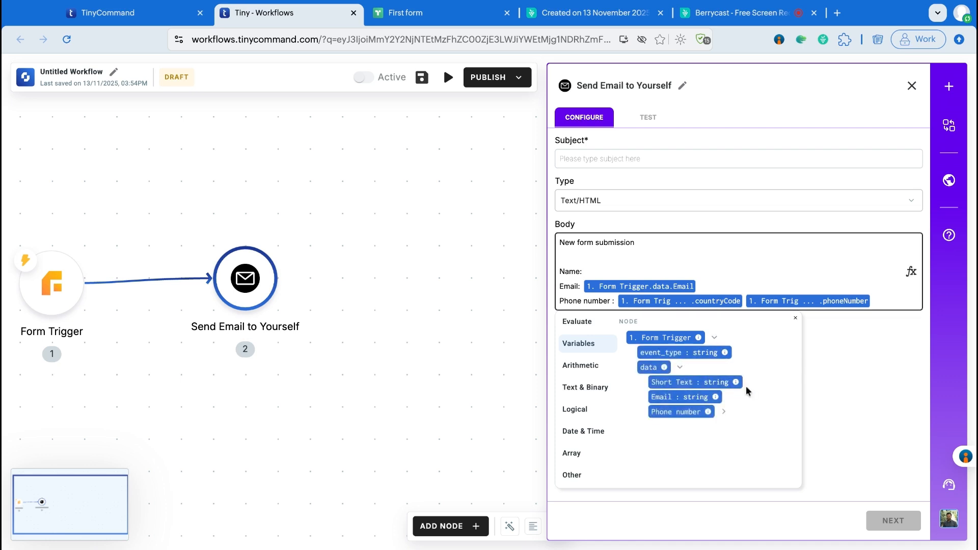
click(744, 388)
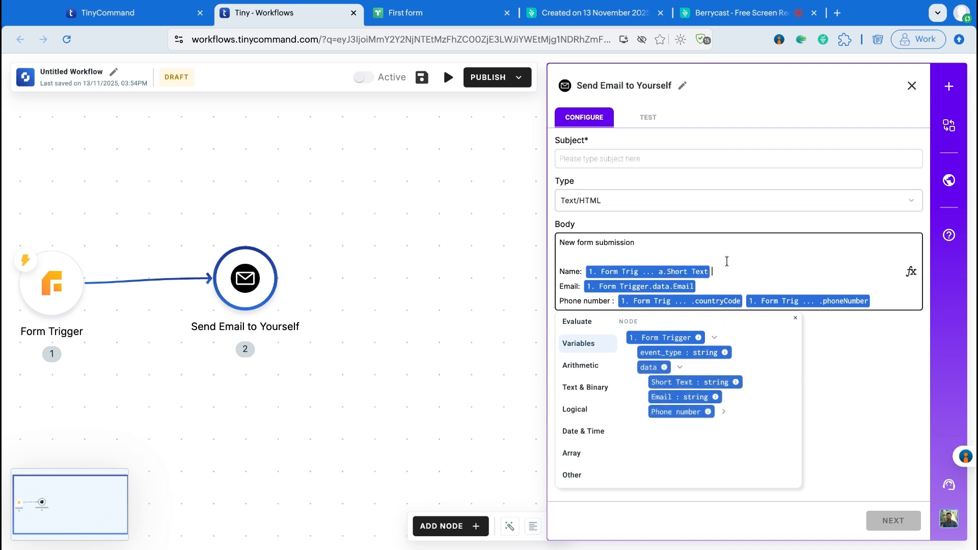
click(833, 369)
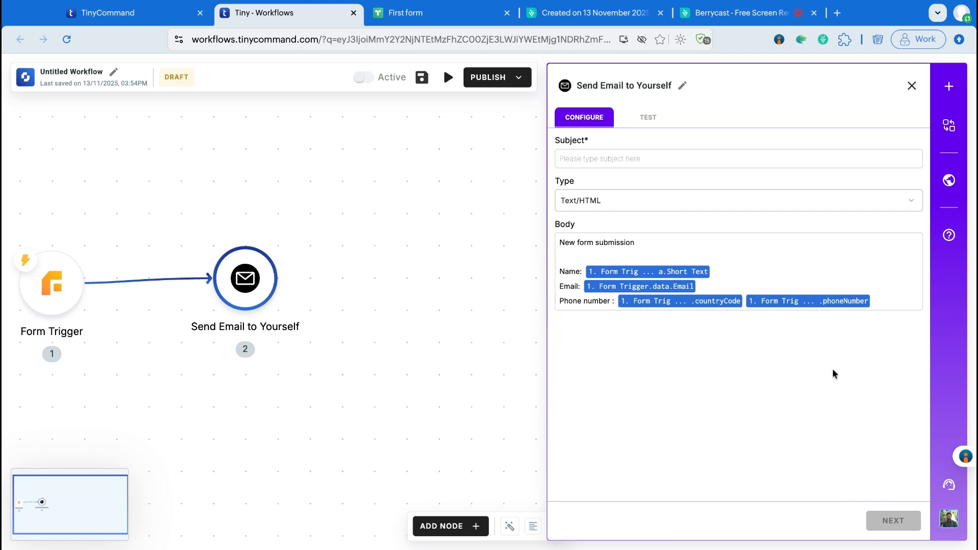
Step: Set the email subject to "New form submission - First Form"
click(618, 162)
text(New)
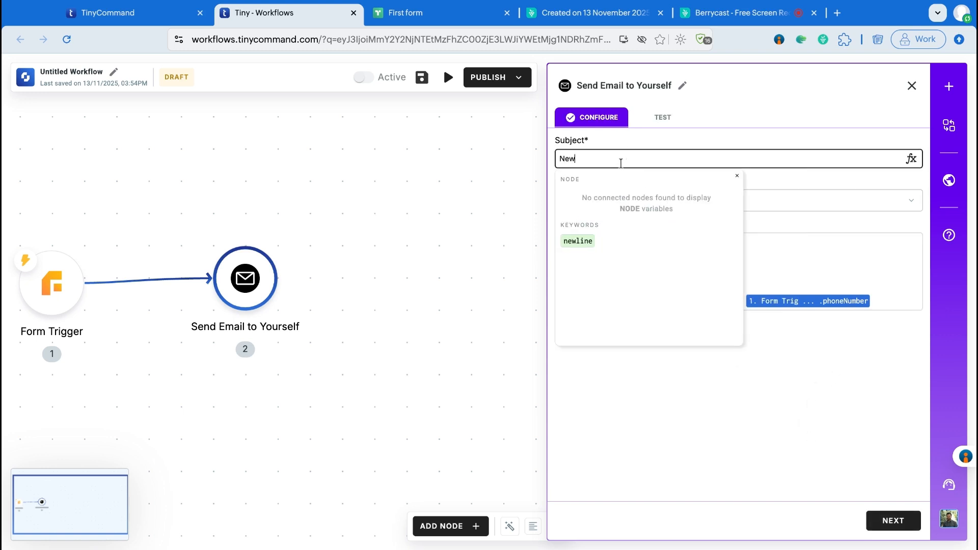
text( form submission)
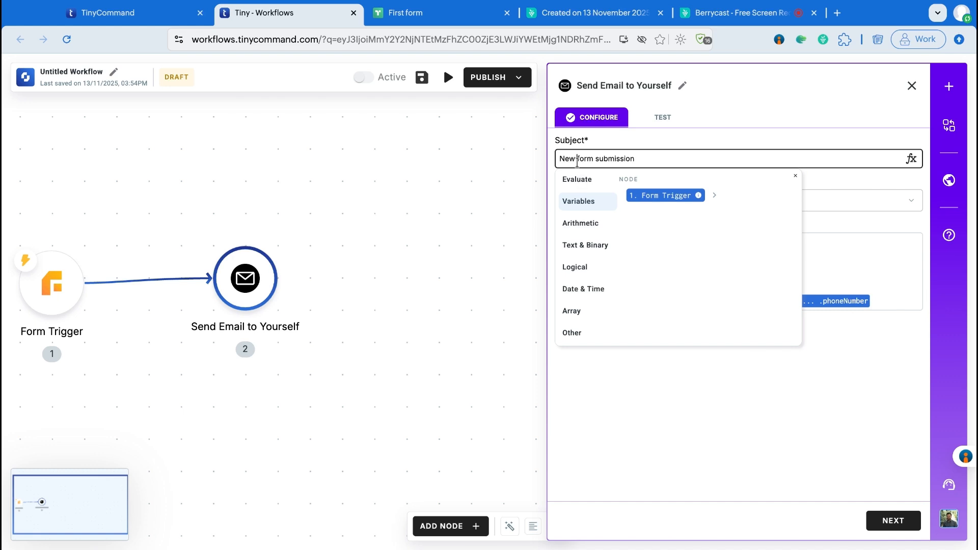
text( - Fir)
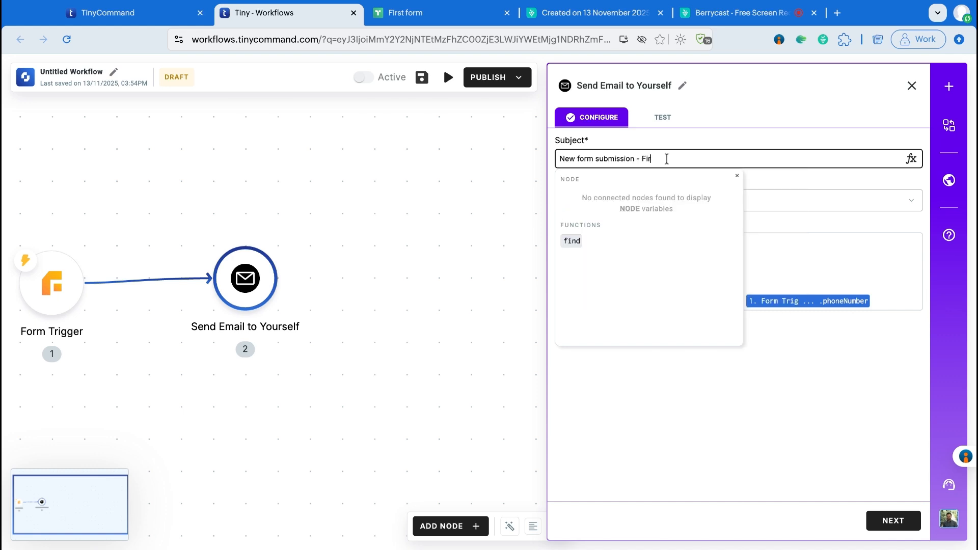
text(st Form)
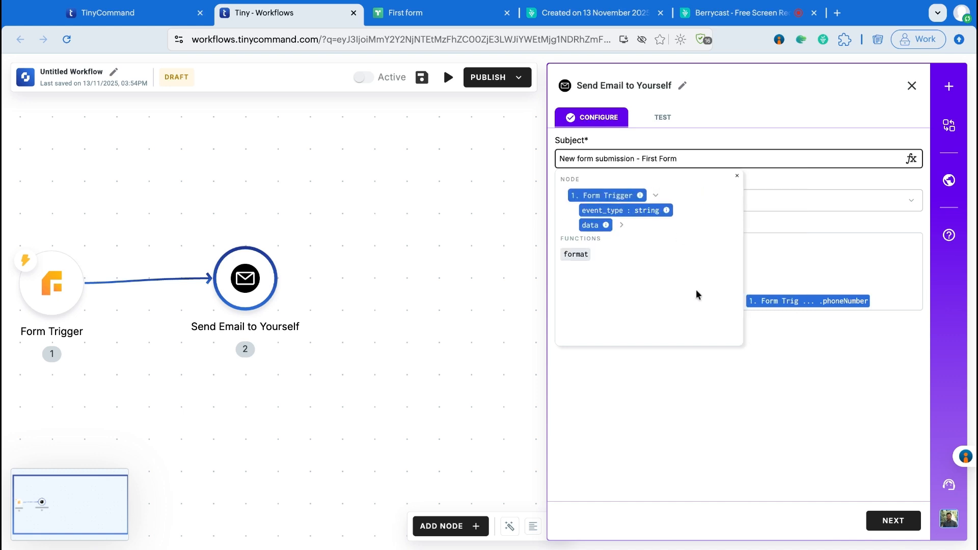
click(709, 388)
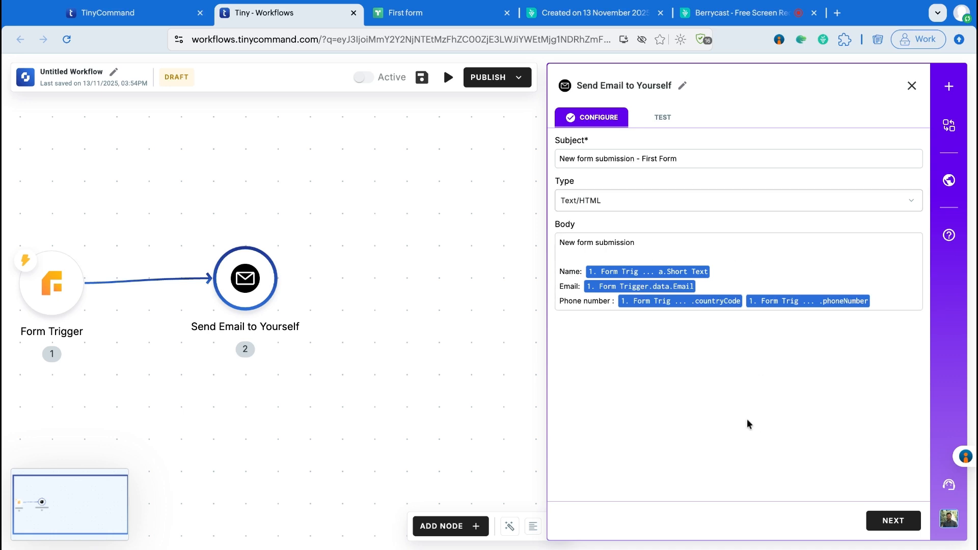
Step: Test the Send Email to Yourself node with sample form data, then switch to Gmail to read the notification and return to the inbox
click(663, 117)
click(830, 520)
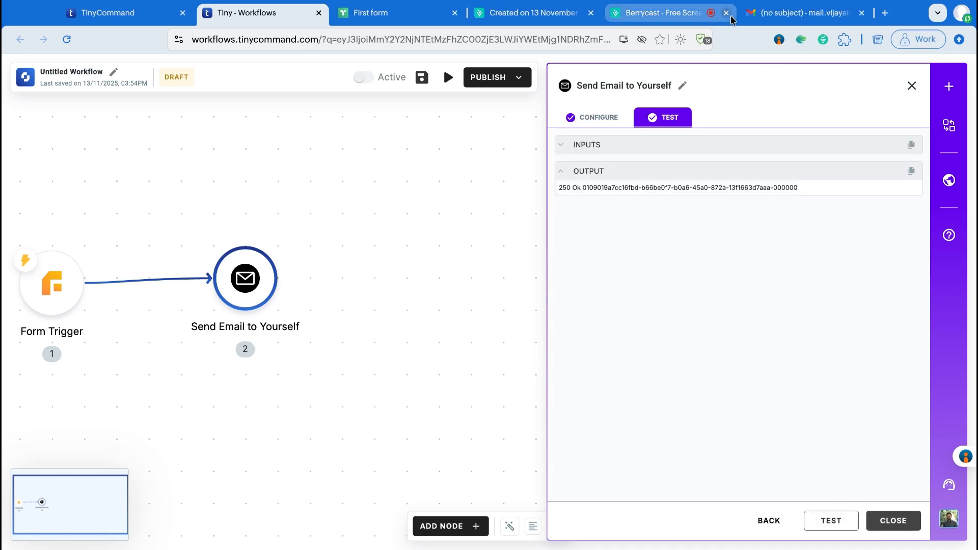
click(858, 16)
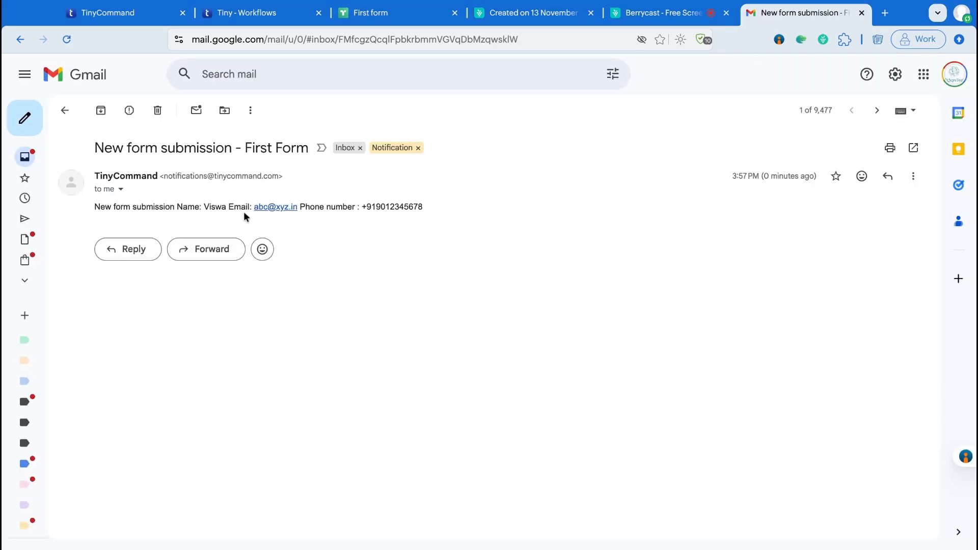
click(65, 110)
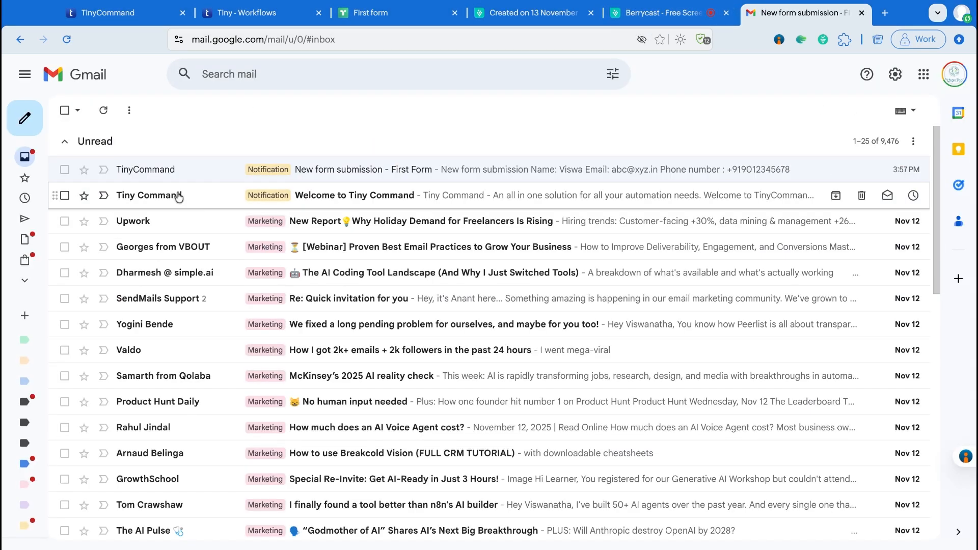
Step: Read the Welcome to Tiny Command email, then switch to TinyCommand and create an email template from scratch
click(332, 201)
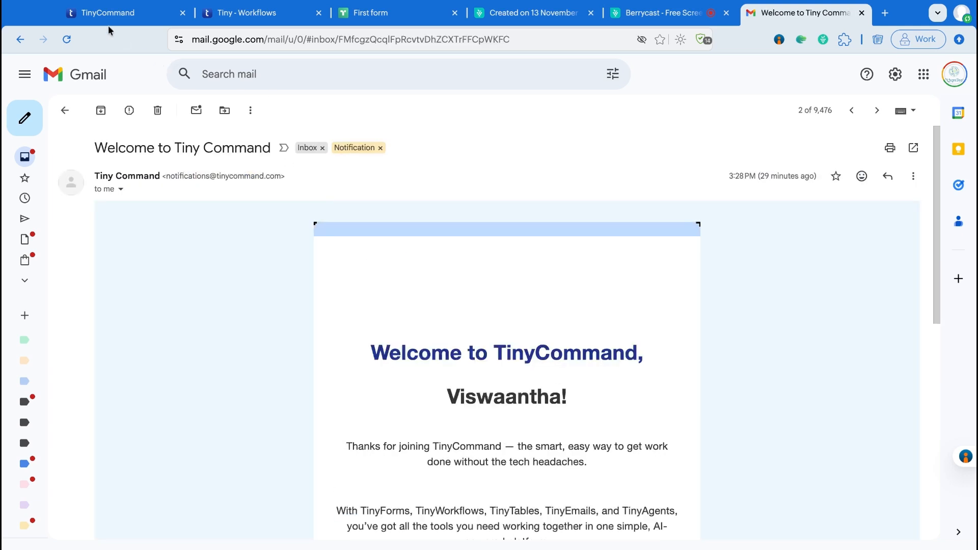
click(113, 18)
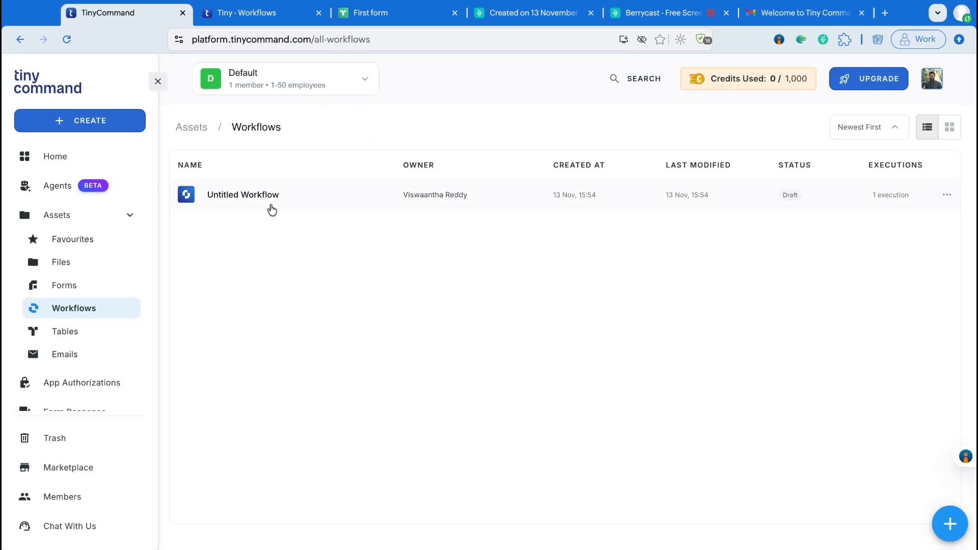
click(945, 194)
click(121, 349)
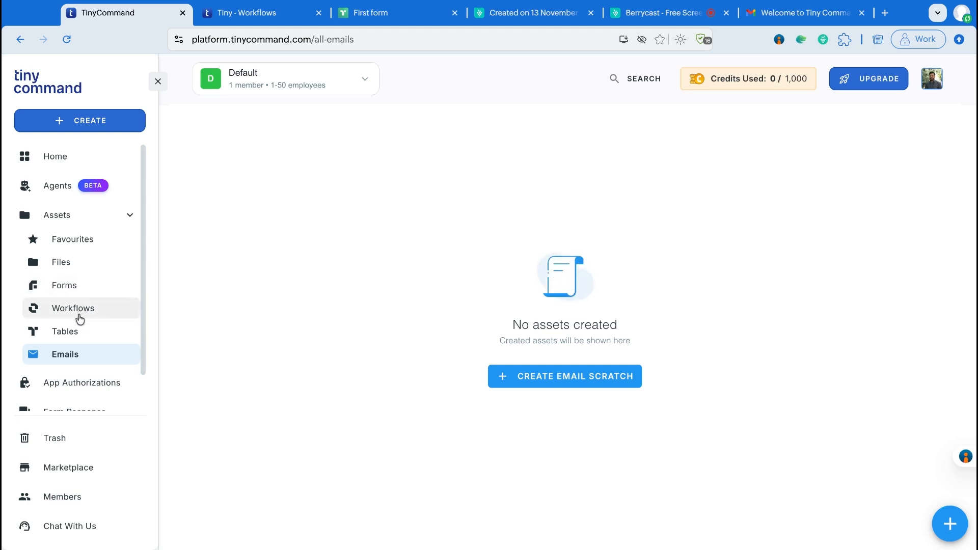
click(561, 376)
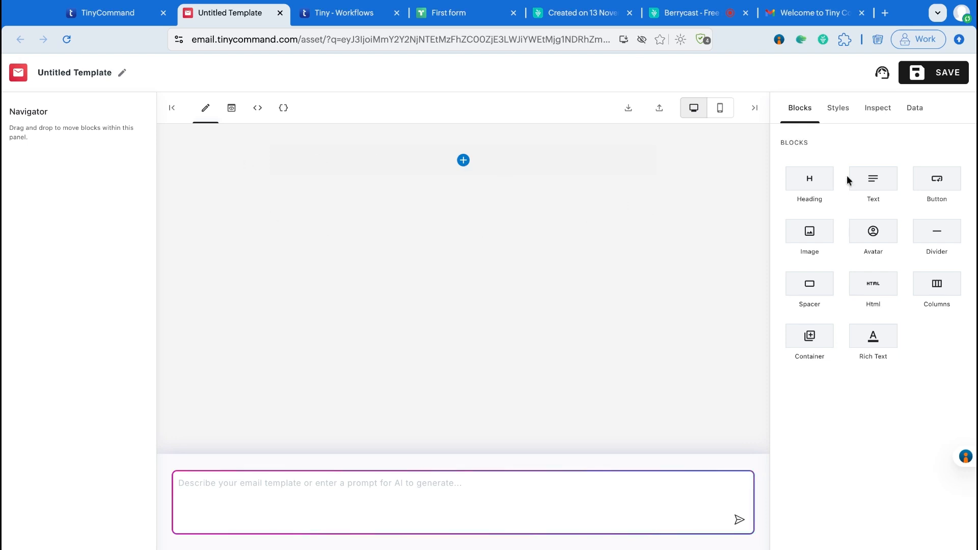
Step: Rename the untitled email template as "First Template"
click(123, 76)
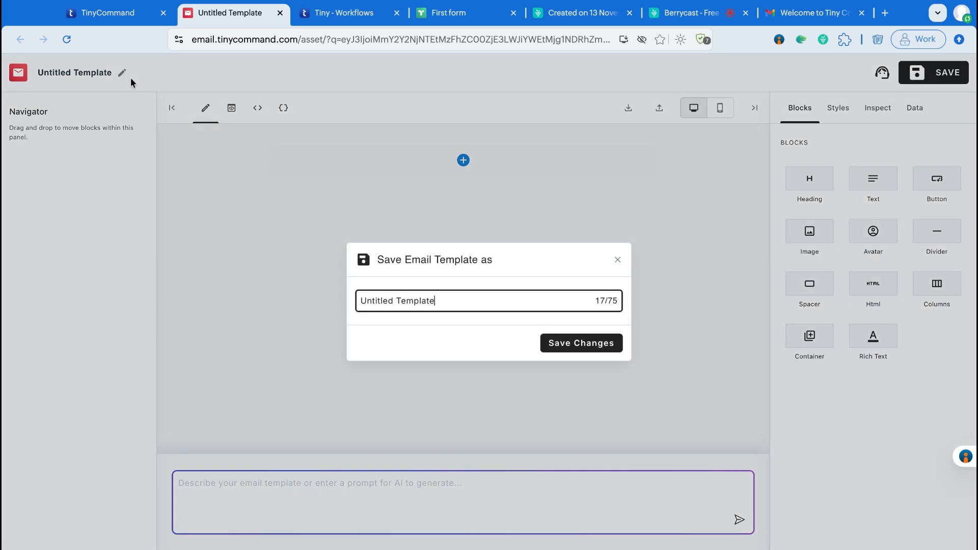
triple_click(455, 296)
text(First Templa)
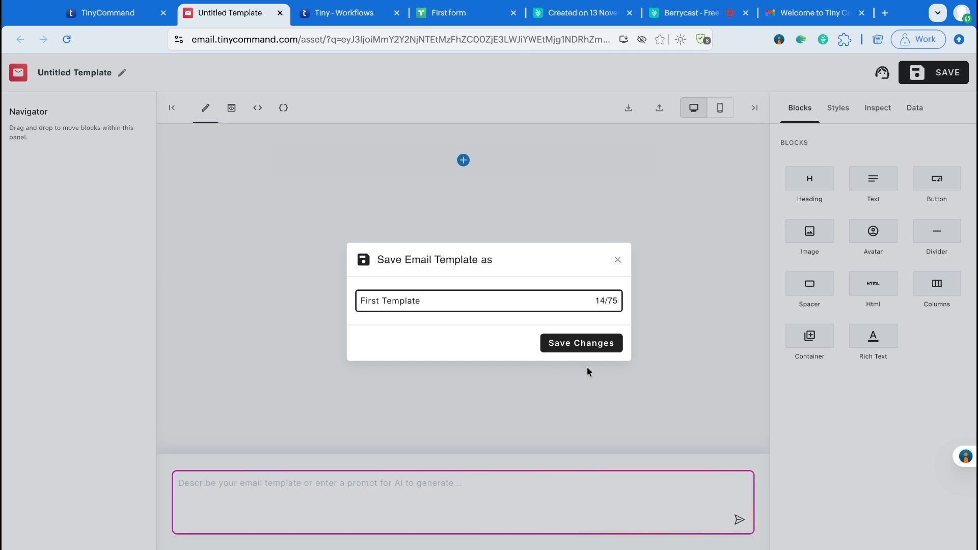
click(605, 344)
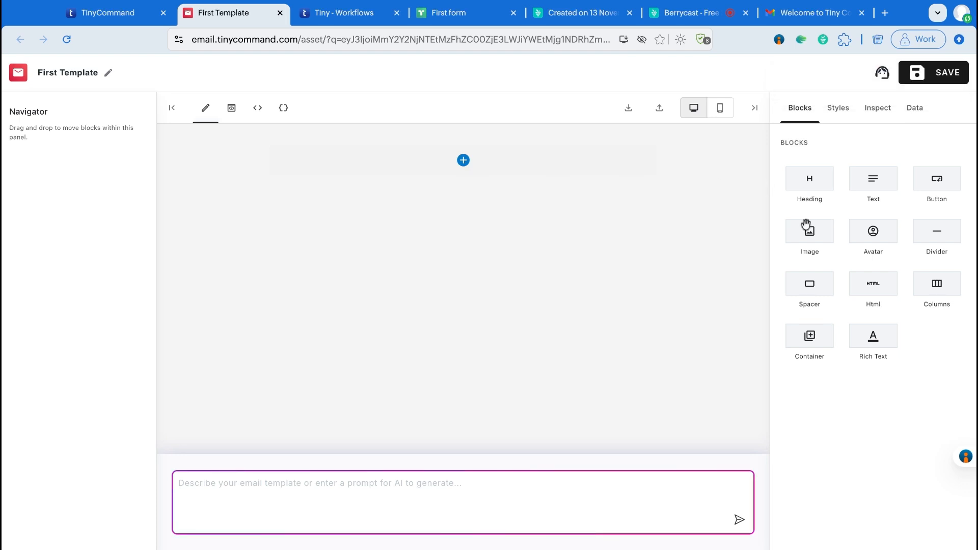
drag(810, 237, 469, 176)
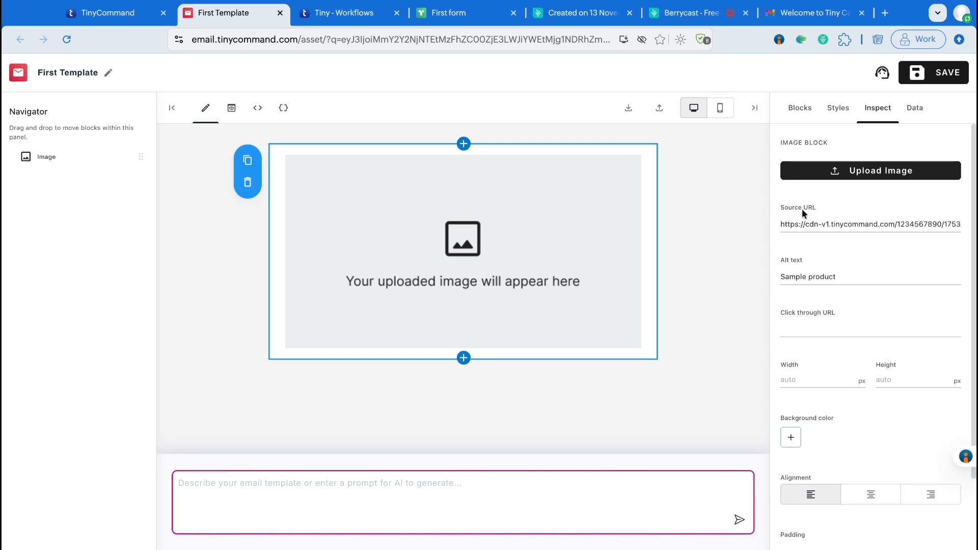
triple_click(840, 223)
click(827, 292)
click(848, 279)
triple_click(866, 278)
text(atharva Labs)
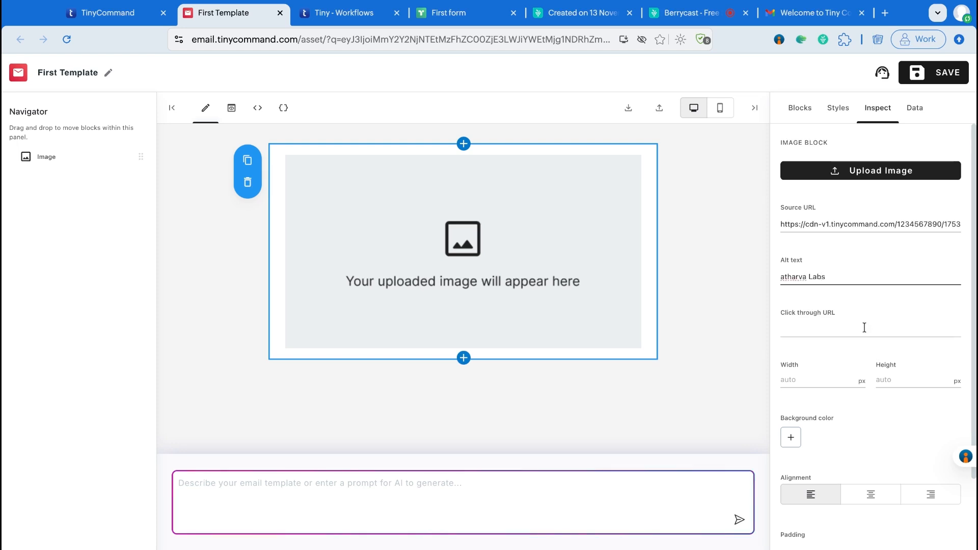
click(863, 328)
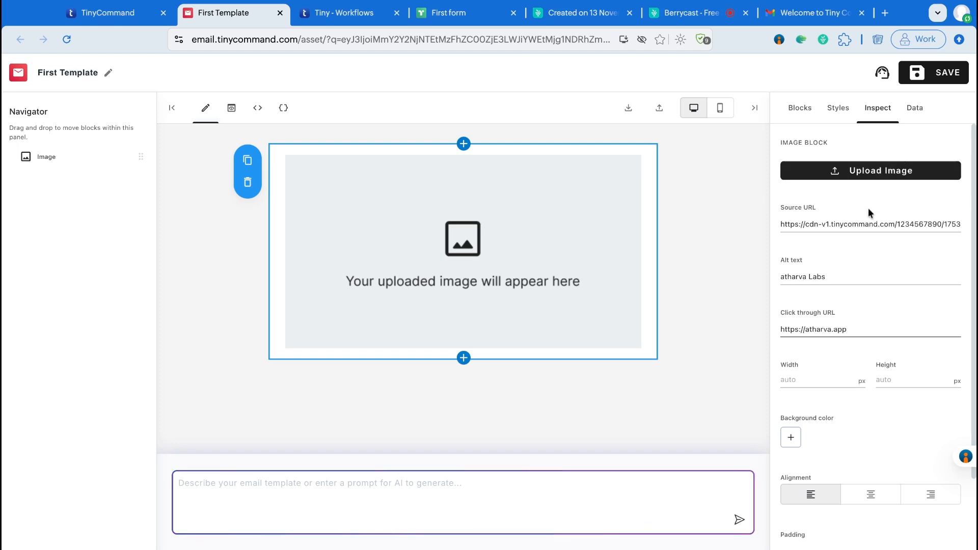
triple_click(818, 224)
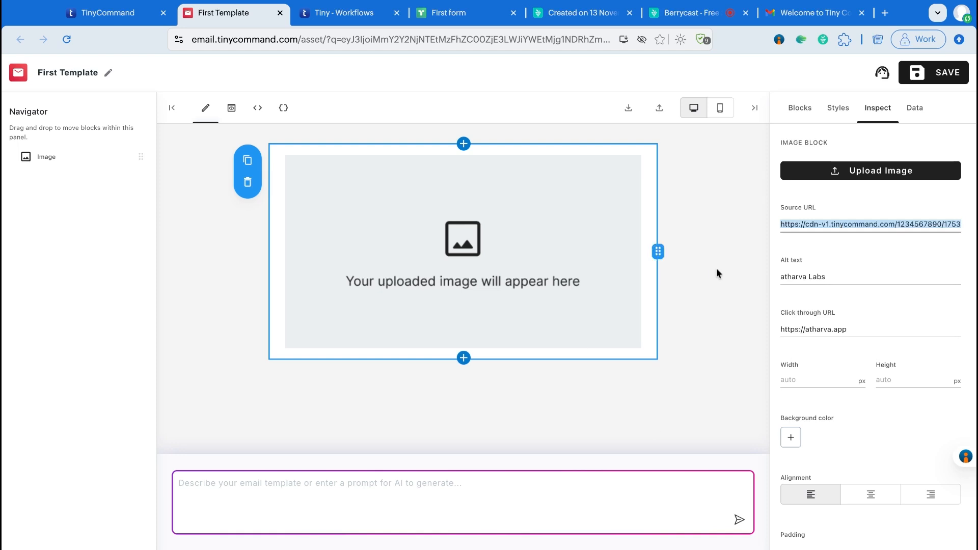
click(926, 82)
Step: Add a heading block below the image with the text "Welcome to atharva Labs"
click(811, 115)
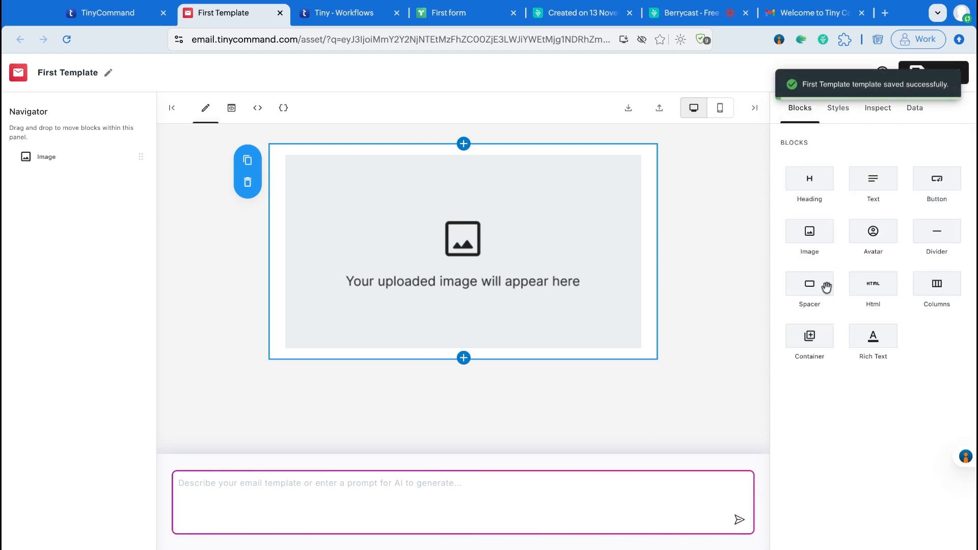
drag(820, 191, 461, 398)
click(863, 181)
key(ctrl+a)
text(Welcome to)
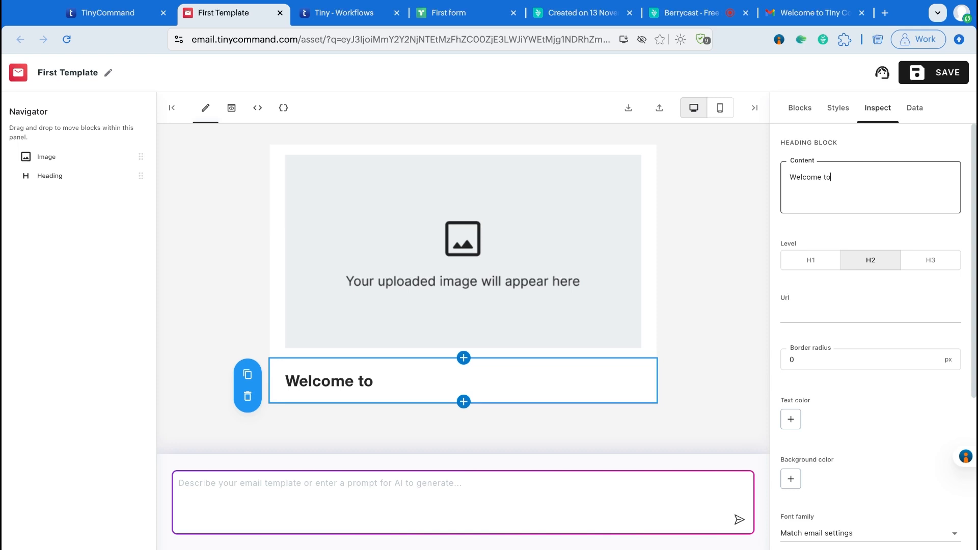
text( atharv)
text(a AI)
key(BackSpace)
key(BackSpace)
text(Labs)
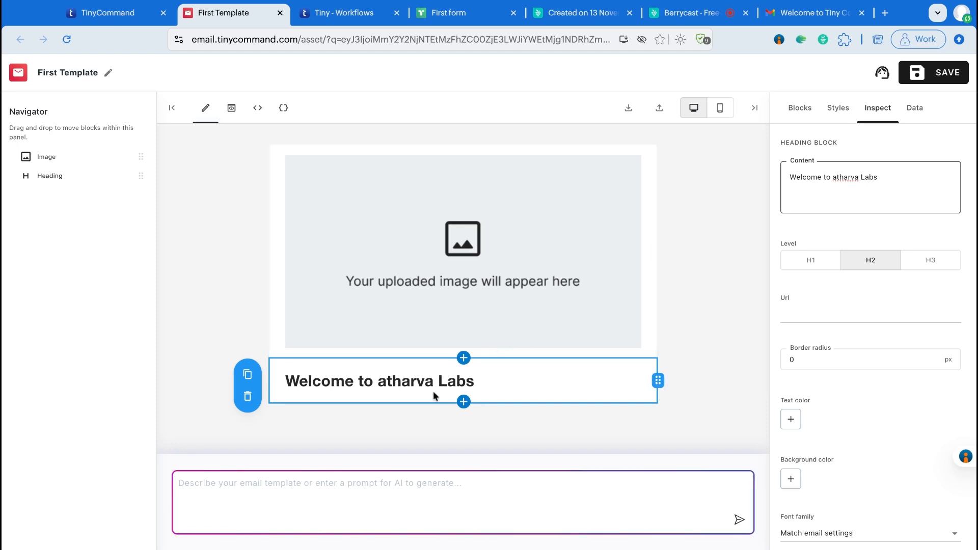
Step: Insert "AI" before "Labs" in the welcome heading and centre-align the heading
click(500, 380)
click(438, 382)
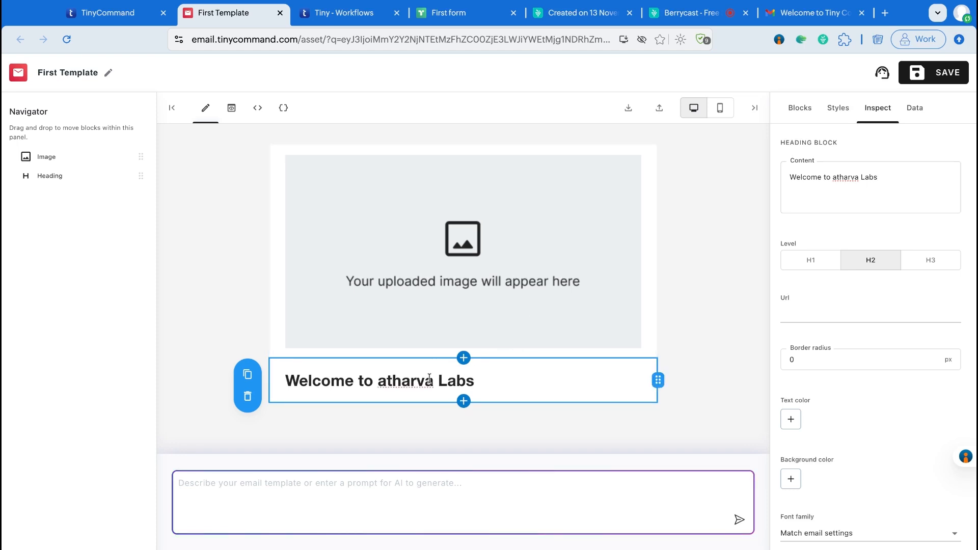
text(AI)
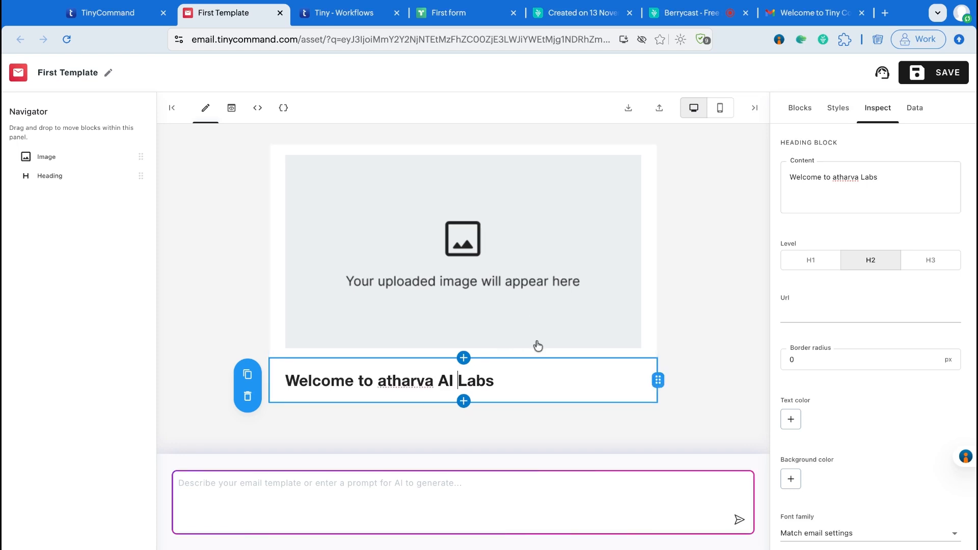
click(799, 106)
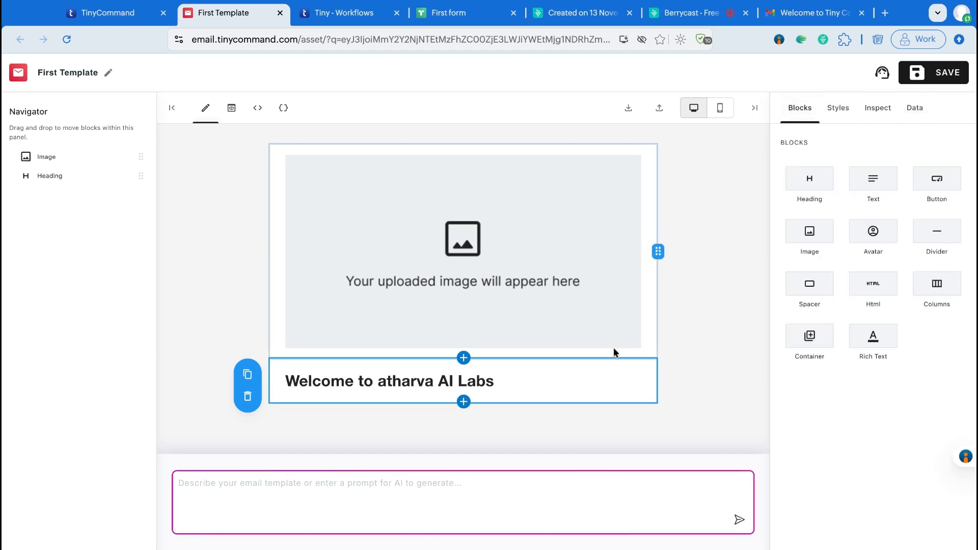
click(491, 378)
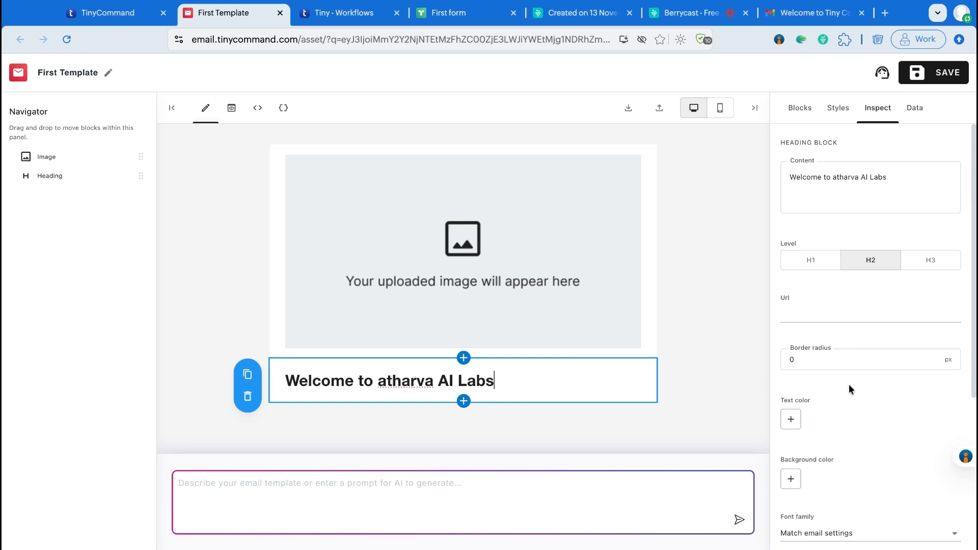
scroll(876, 402, down, 2)
scroll(874, 405, down, 3)
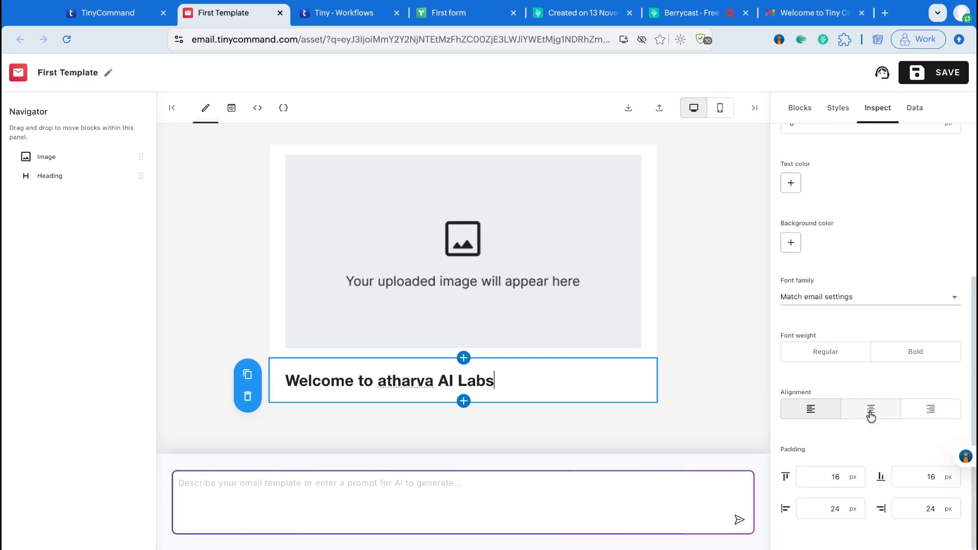
click(871, 411)
scroll(866, 264, up, 5)
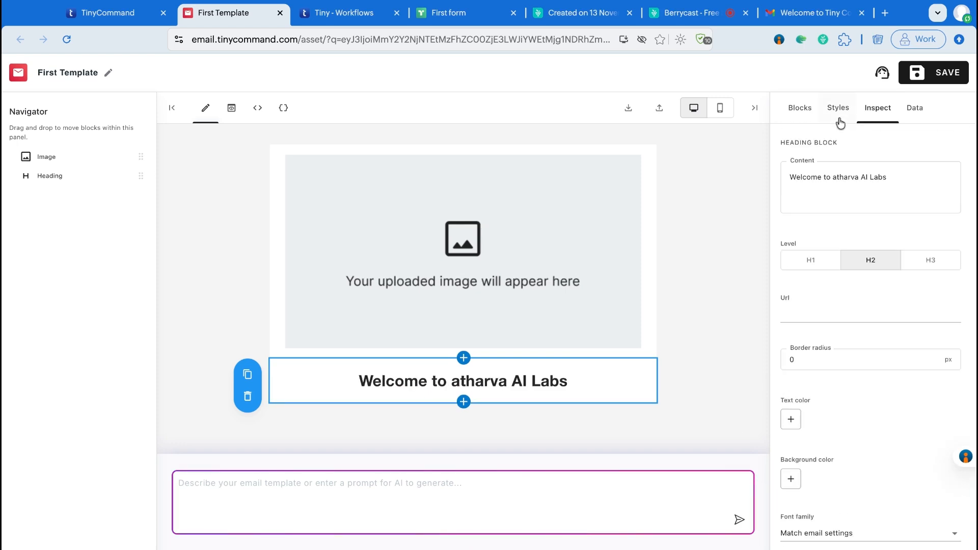
Step: Insert a columns block below the welcome heading and set it to 2 columns
click(810, 108)
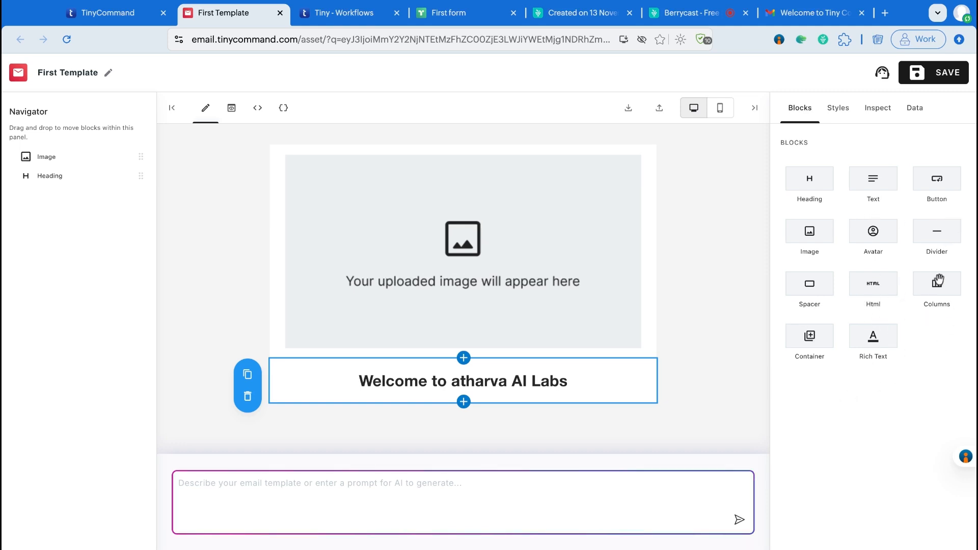
click(464, 402)
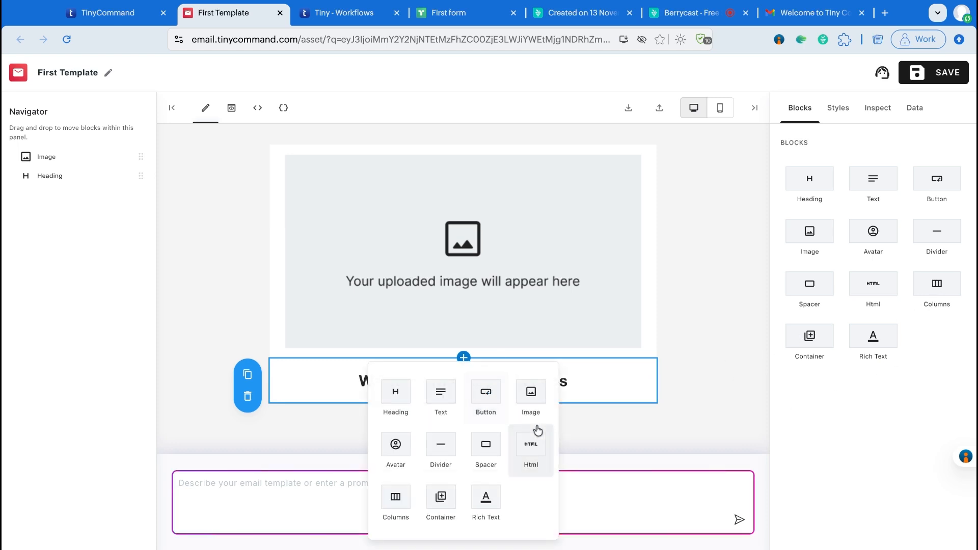
click(397, 499)
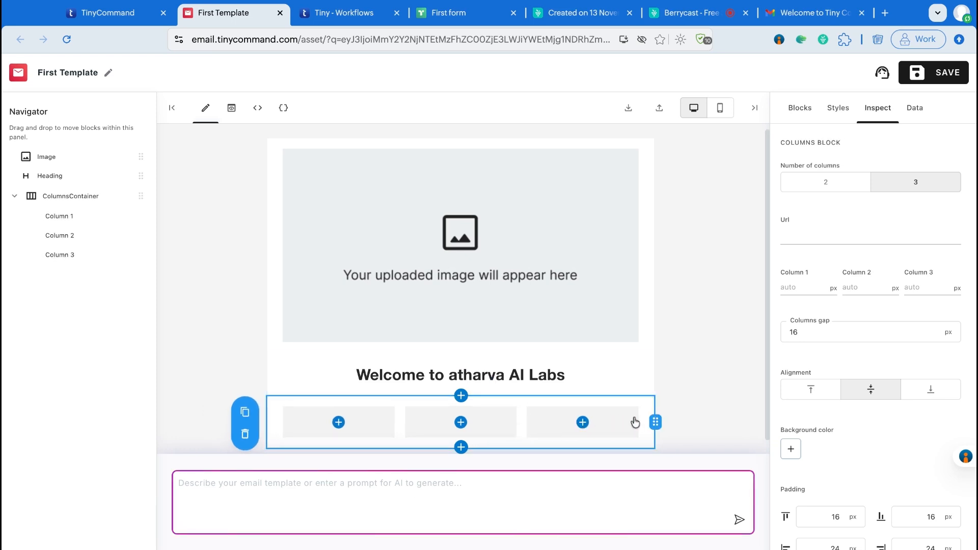
click(840, 187)
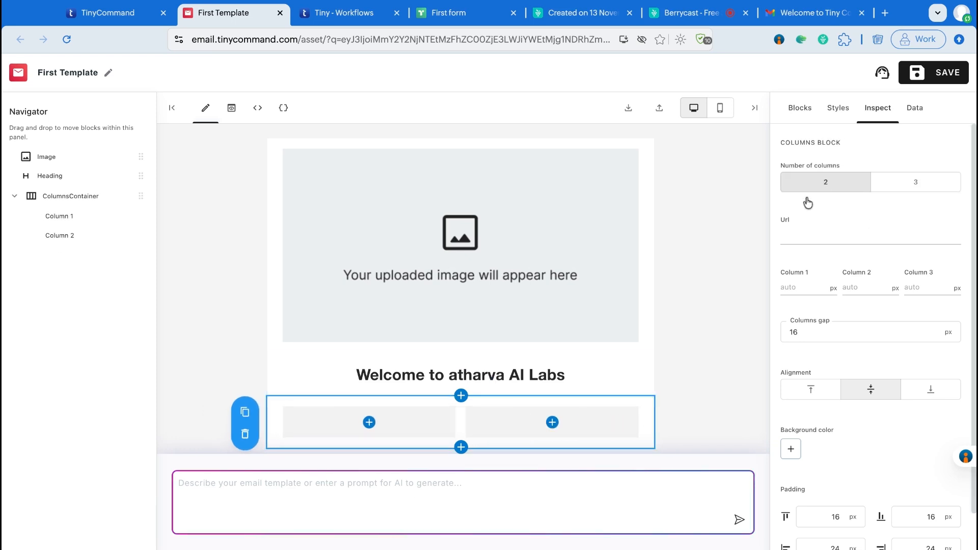
Step: Add a heading reading "AI agents for Marketing" to the first column
click(370, 423)
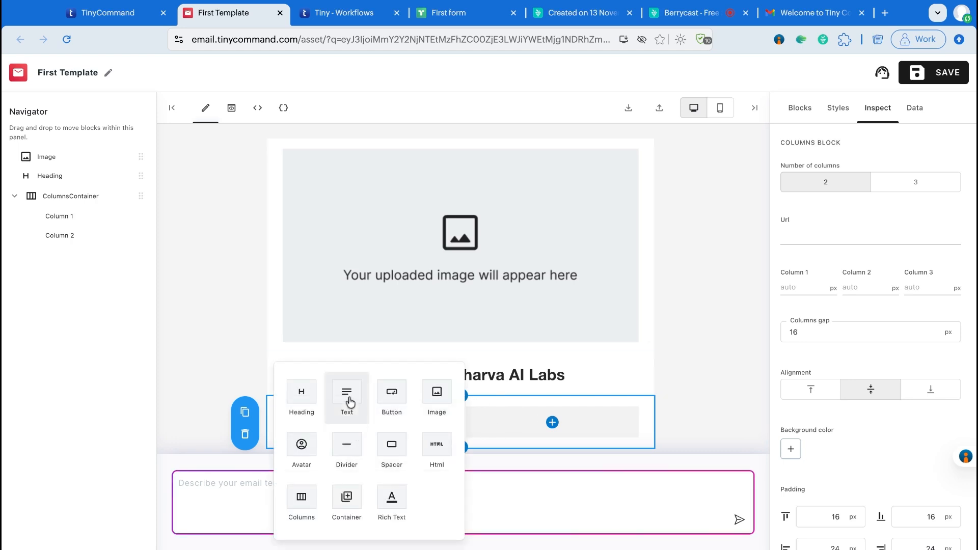
click(319, 402)
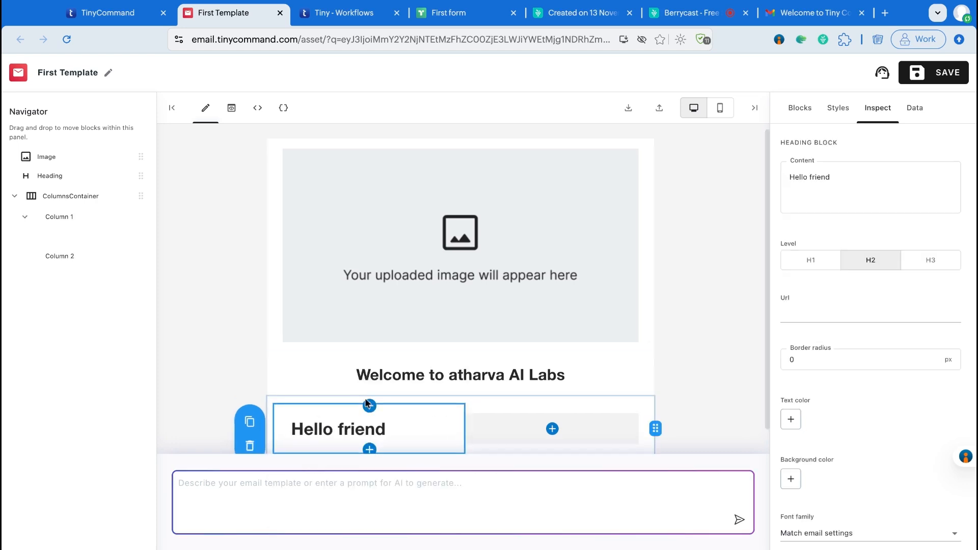
click(859, 190)
key(ctrl+a)
text(AI agents for Marketi)
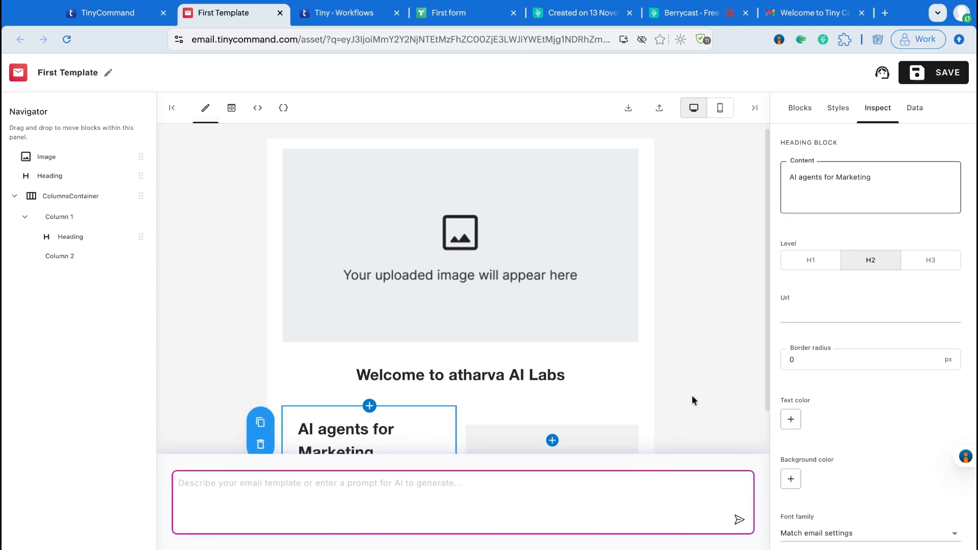
Step: Add a button block labelled "Generate more leads" to the second column
click(553, 441)
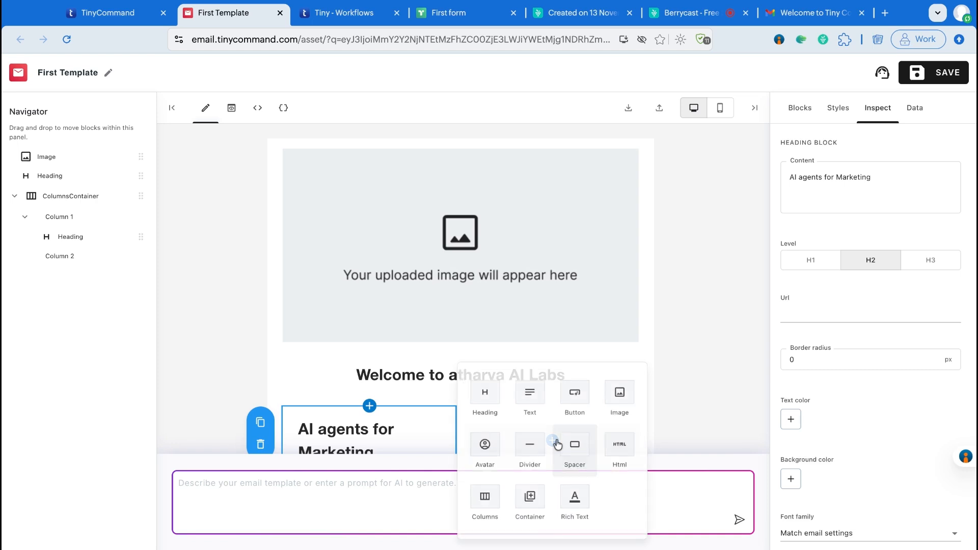
click(578, 395)
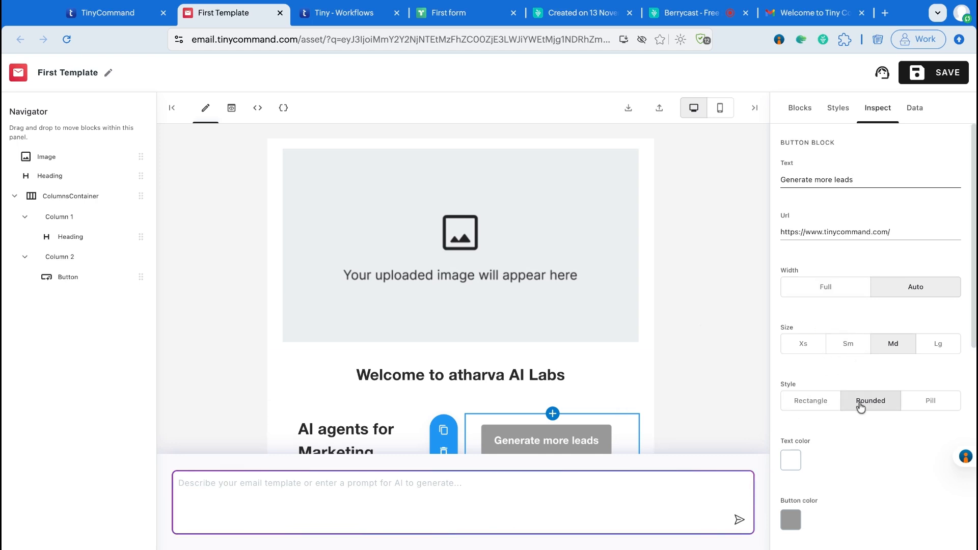
scroll(815, 343, down, 2)
scroll(633, 318, down, 1)
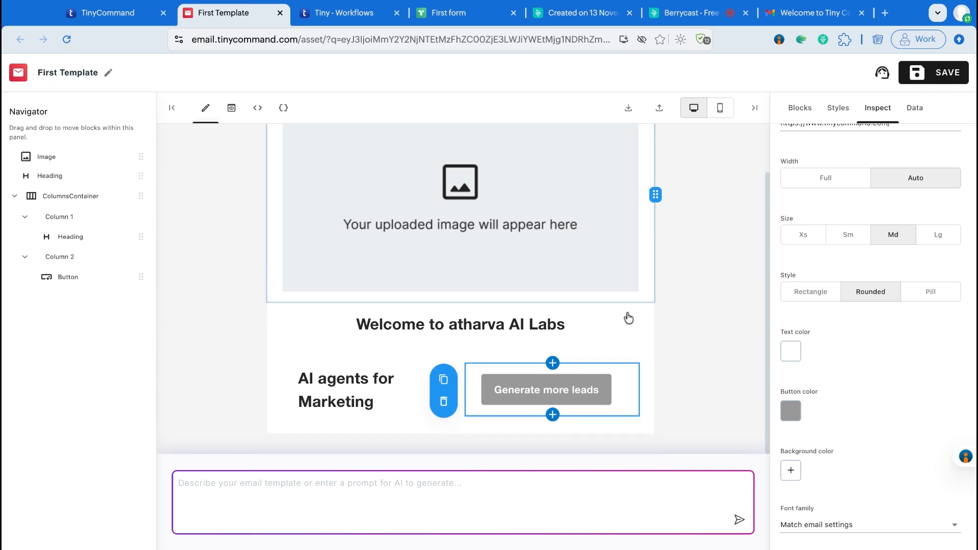
click(696, 361)
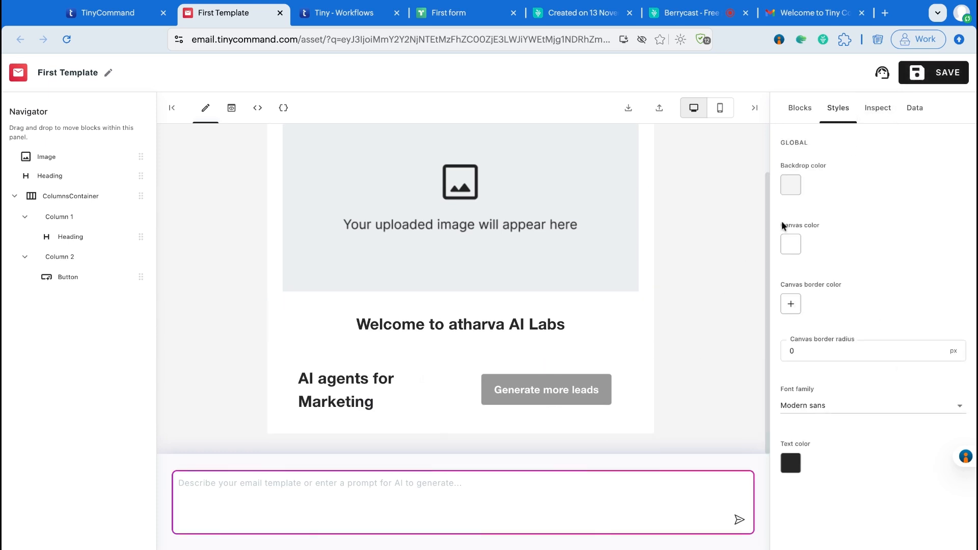
Step: Place a divider block below the two-column section
click(800, 108)
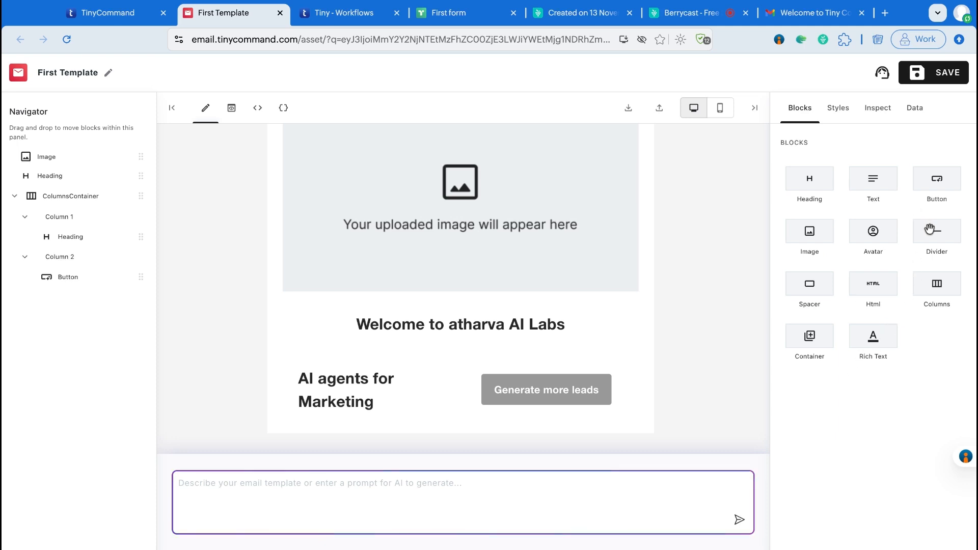
click(712, 387)
click(800, 108)
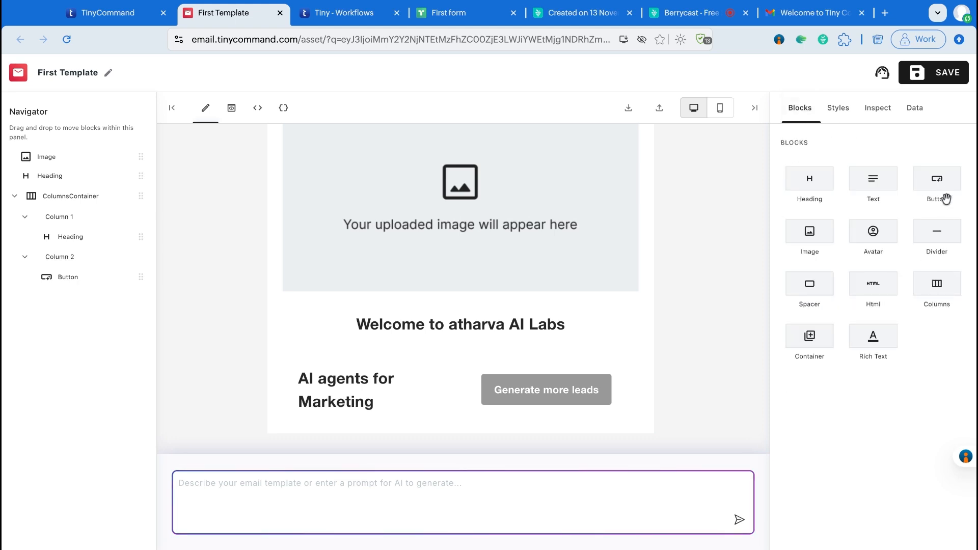
drag(936, 238, 449, 415)
Step: Add a rich text block below the welcome heading reading "We send the information regarding the AI updates that are useful to you."
click(800, 107)
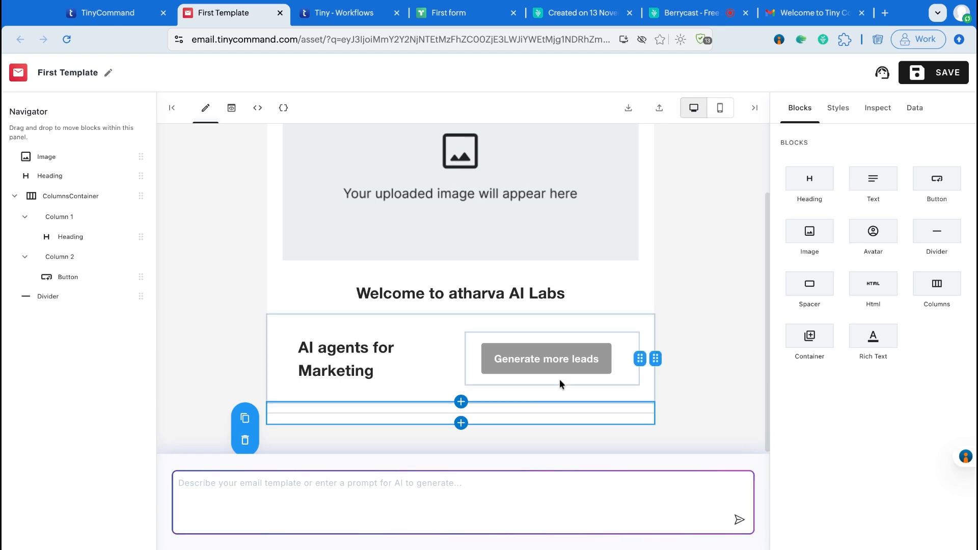
drag(872, 339, 465, 301)
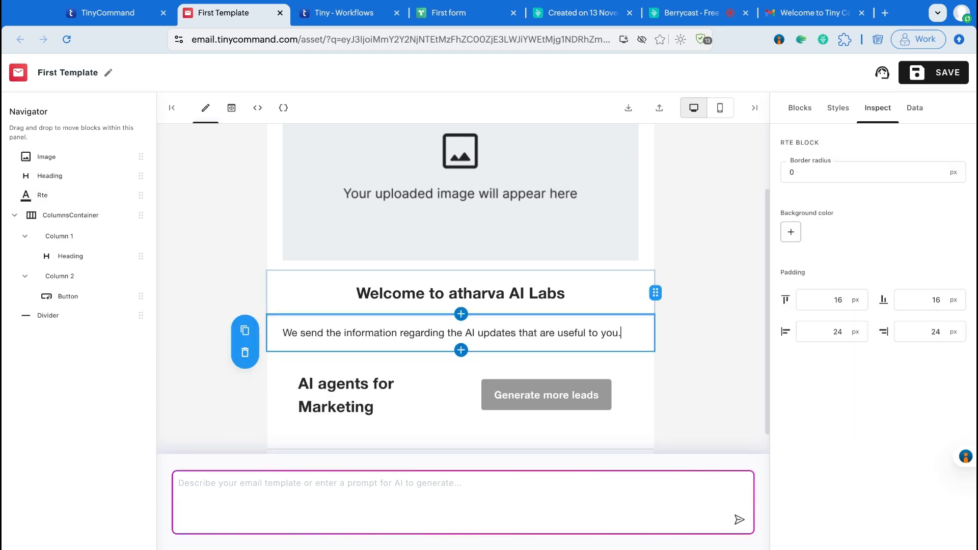
click(722, 333)
scroll(473, 338, down, 1)
scroll(467, 344, up, 3)
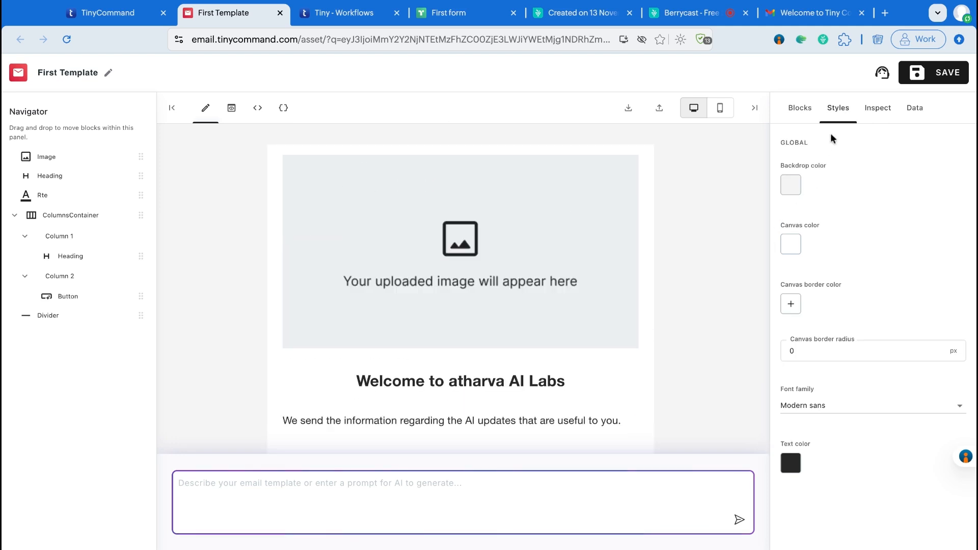
Step: Save the First Template email and preview its full layout
click(920, 76)
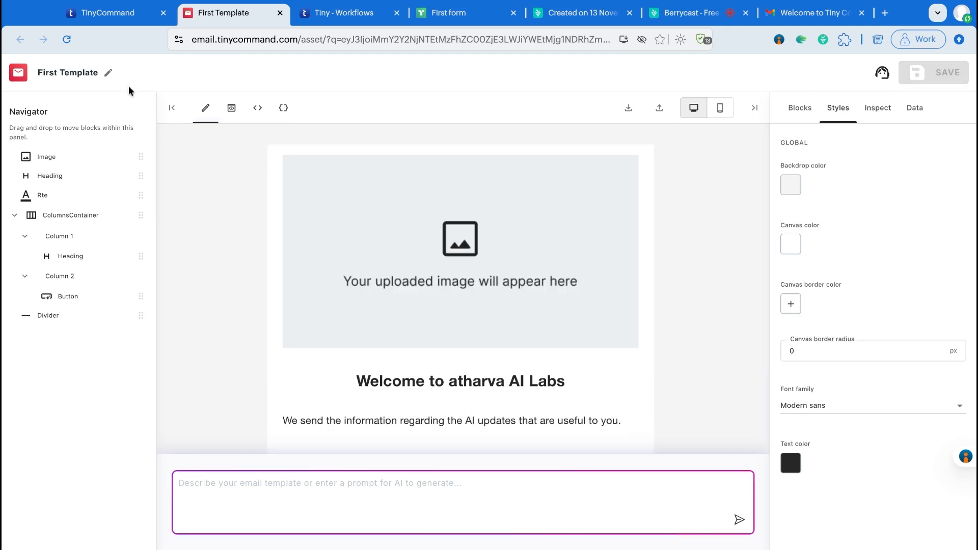
click(231, 108)
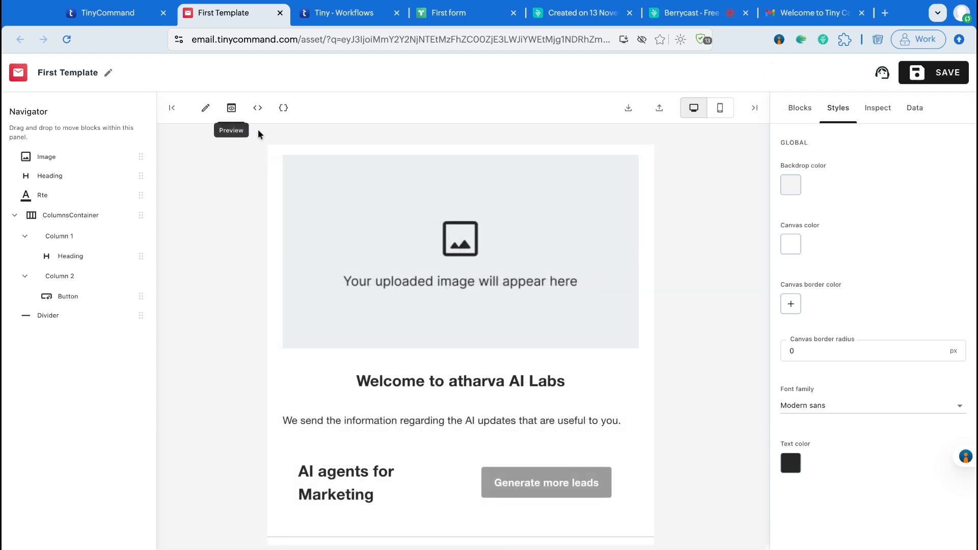
scroll(459, 365, down, 1)
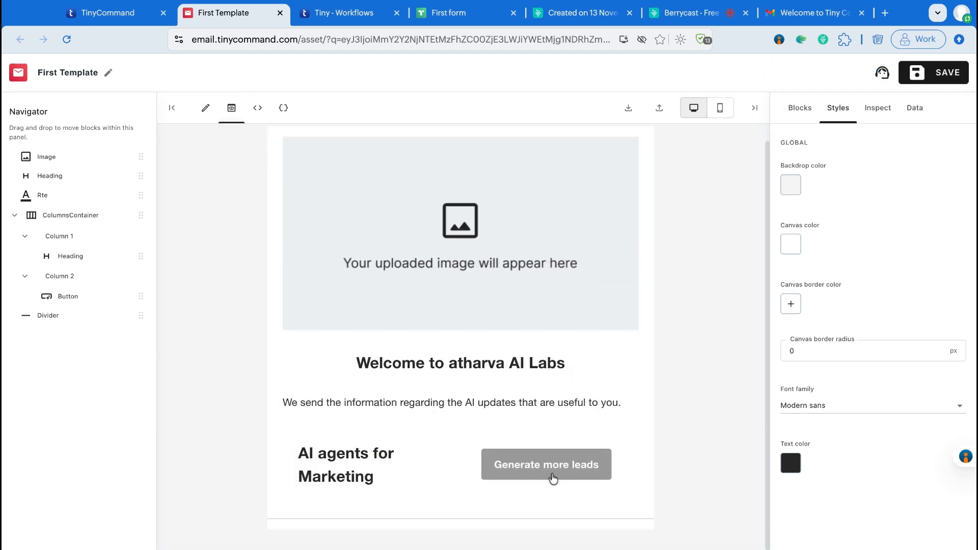
scroll(313, 209, up, 1)
Step: Inspect the template's HTML output and JSON code, and return to the visual editor
click(257, 107)
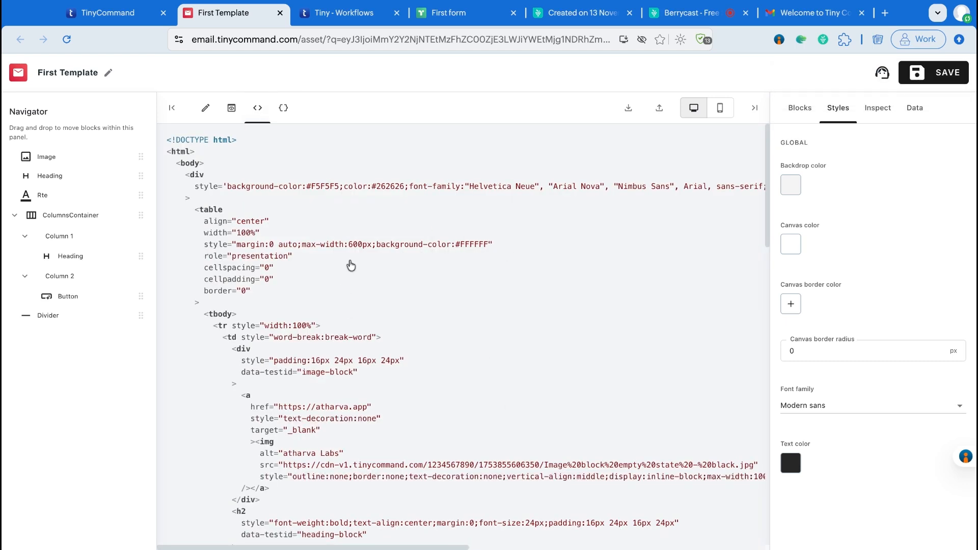
click(283, 107)
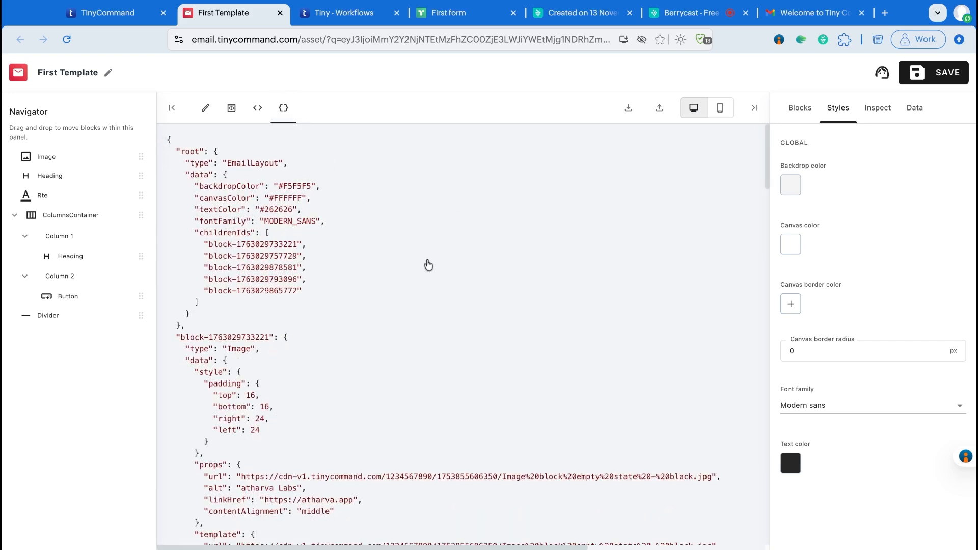
scroll(367, 241, down, 6)
scroll(367, 241, down, 4)
scroll(229, 153, up, 10)
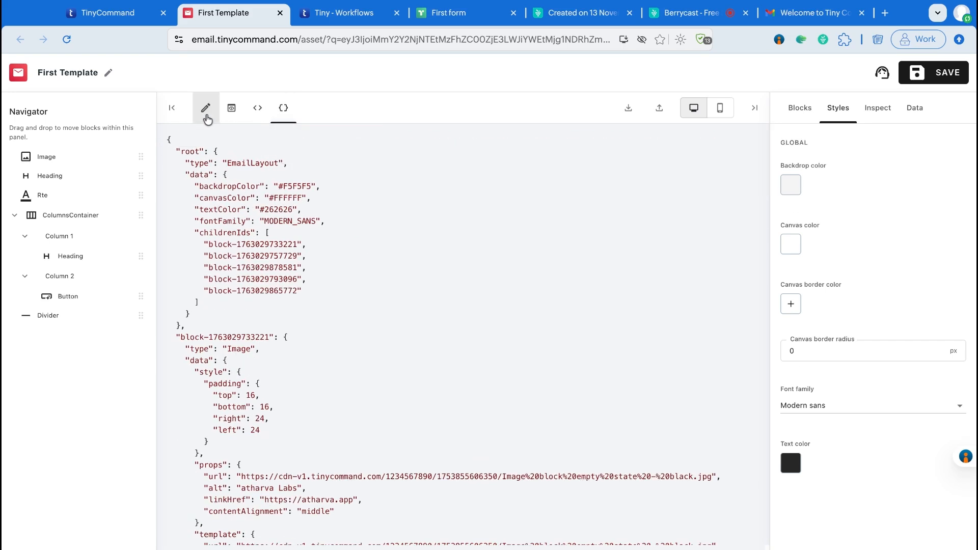
click(206, 107)
Step: Try a red backdrop color, #c93e3e, in the email's global styles
scroll(550, 314, down, 3)
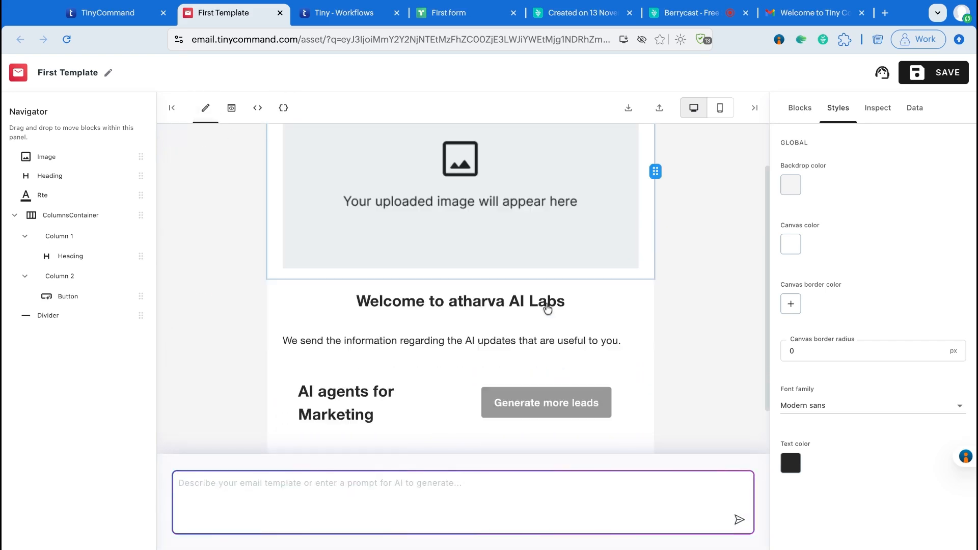
click(515, 382)
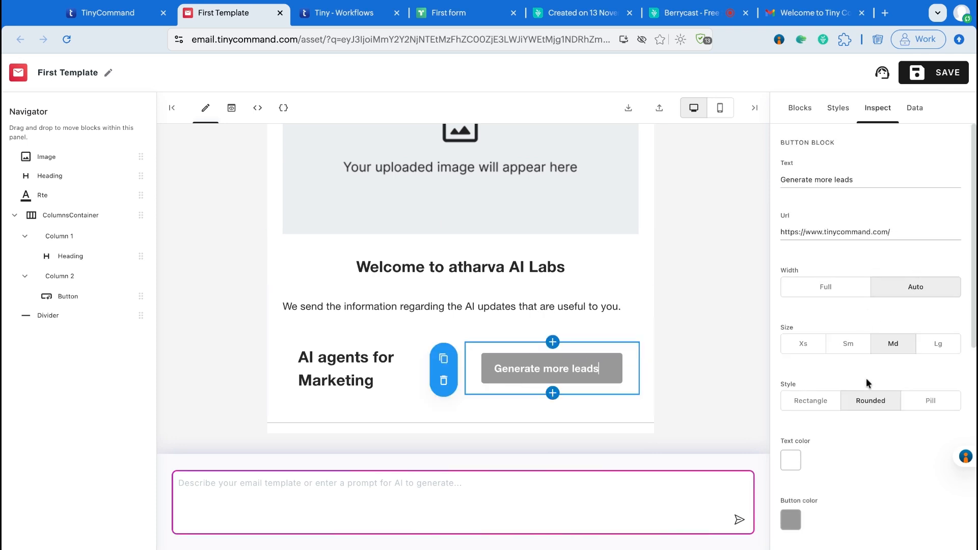
click(838, 108)
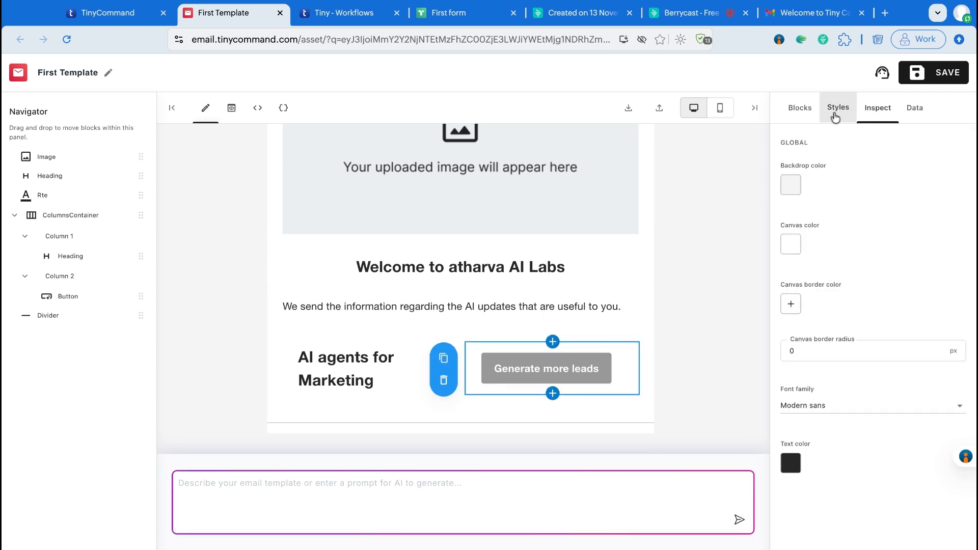
click(796, 193)
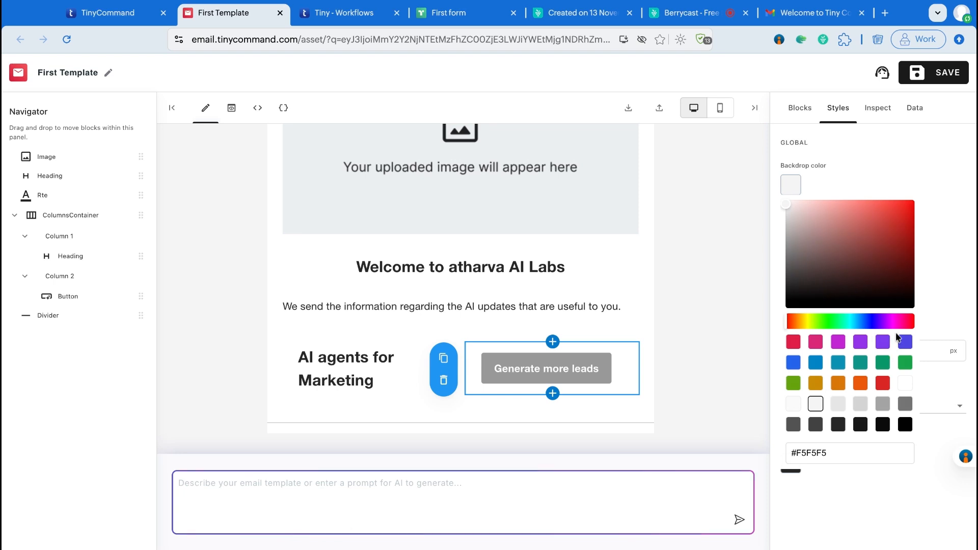
click(875, 221)
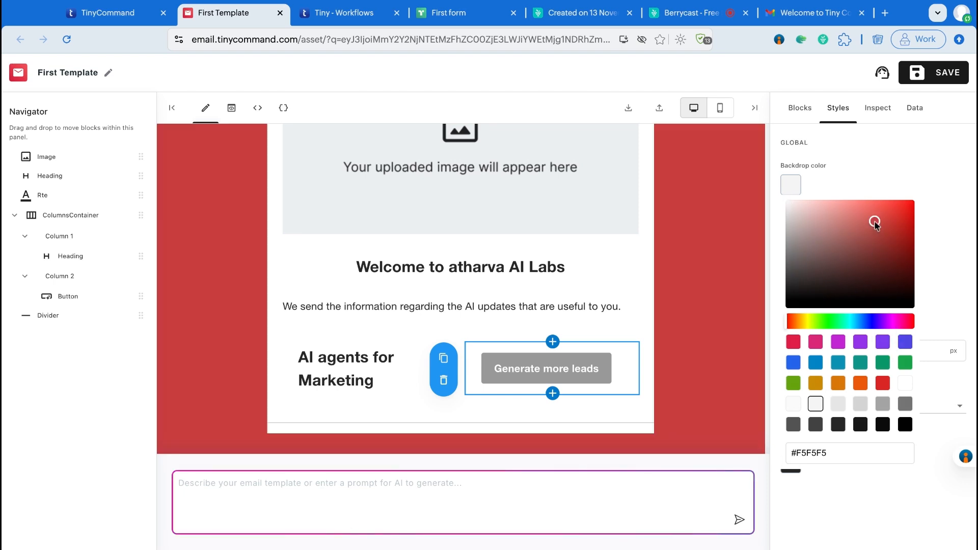
click(847, 161)
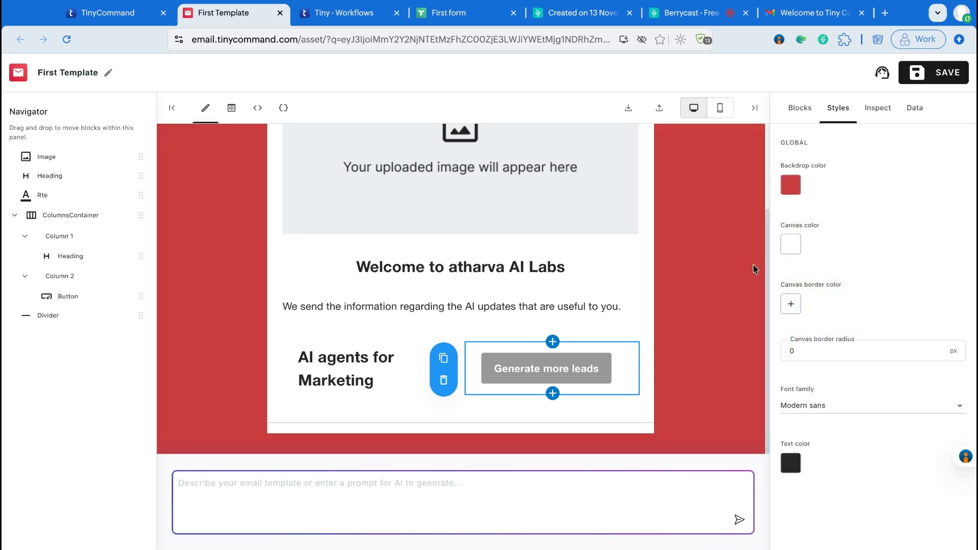
click(732, 201)
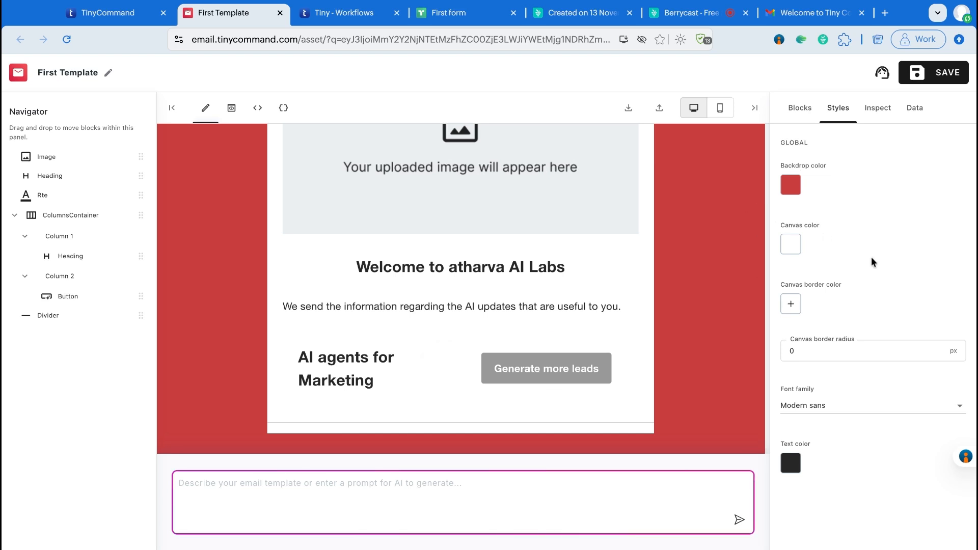
Step: Set the email's global backdrop color to a pale beige based on the amber swatch
click(791, 187)
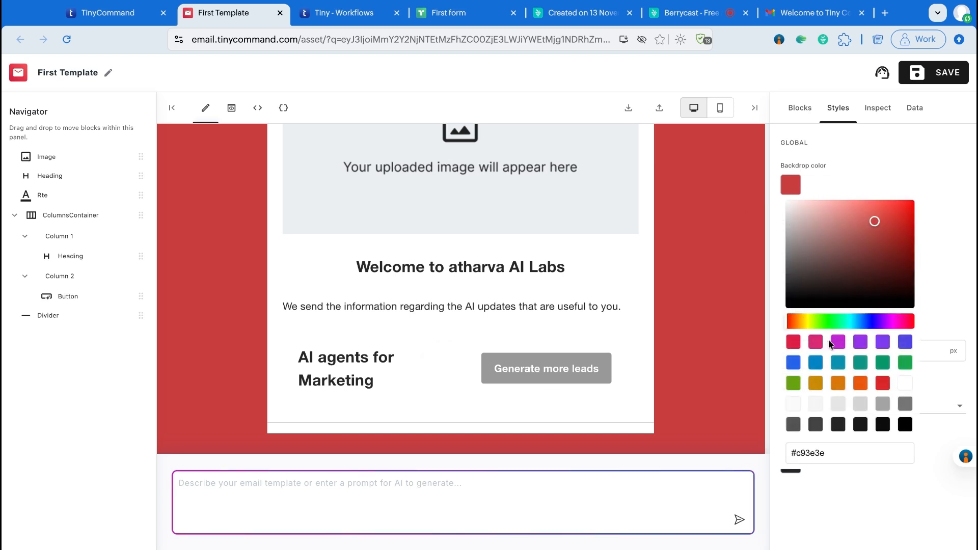
click(838, 383)
drag(906, 216, 792, 213)
click(869, 166)
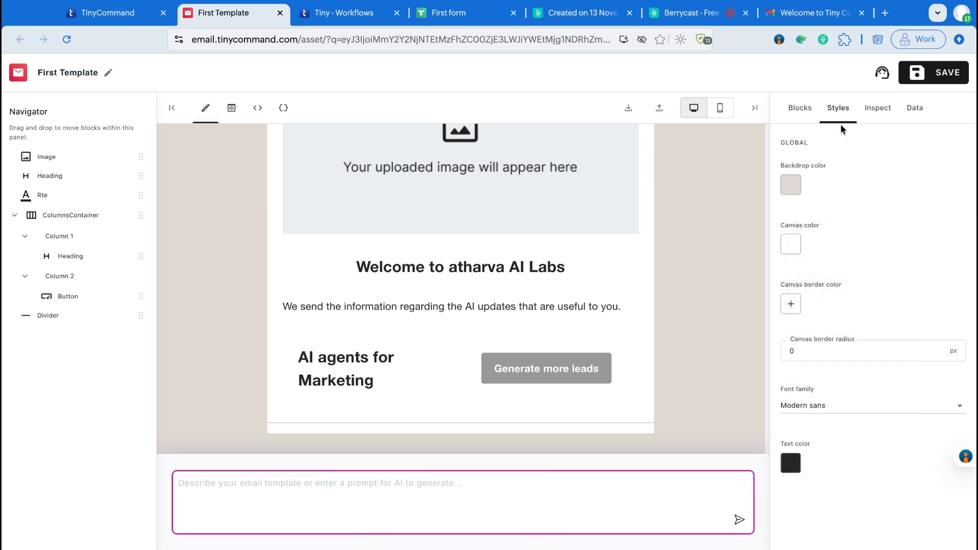
Step: Set the "Generate more leads" button's color to orange #D97706 and save the template
click(799, 108)
click(536, 370)
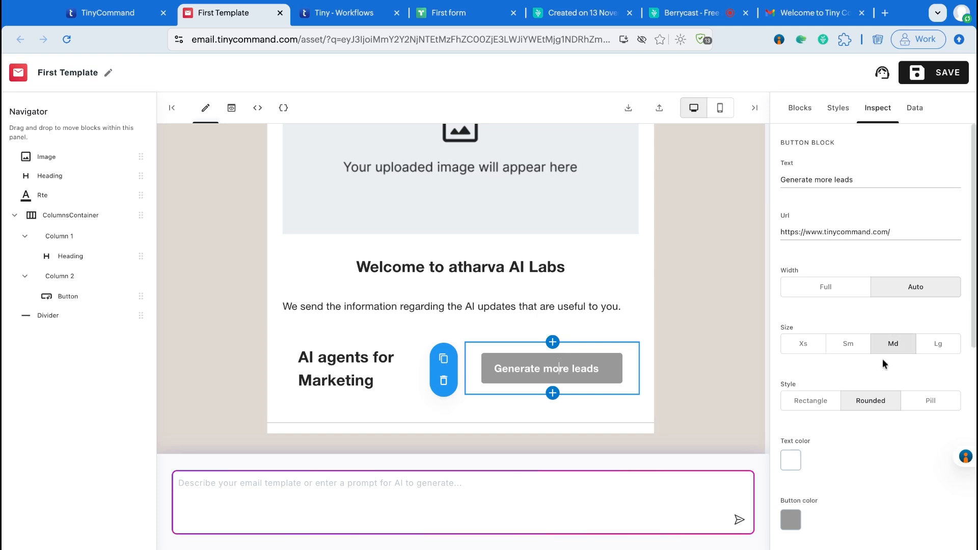
scroll(888, 349, down, 4)
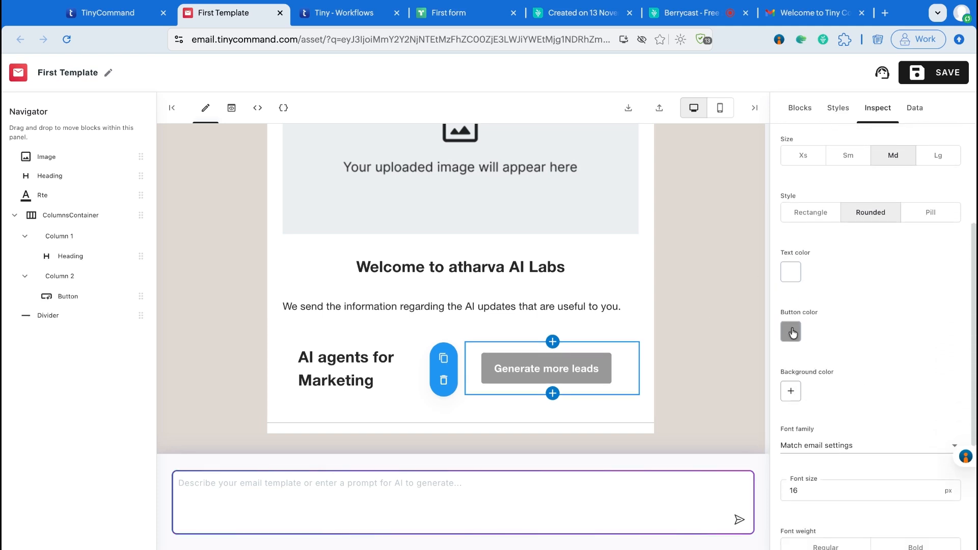
click(791, 332)
click(839, 450)
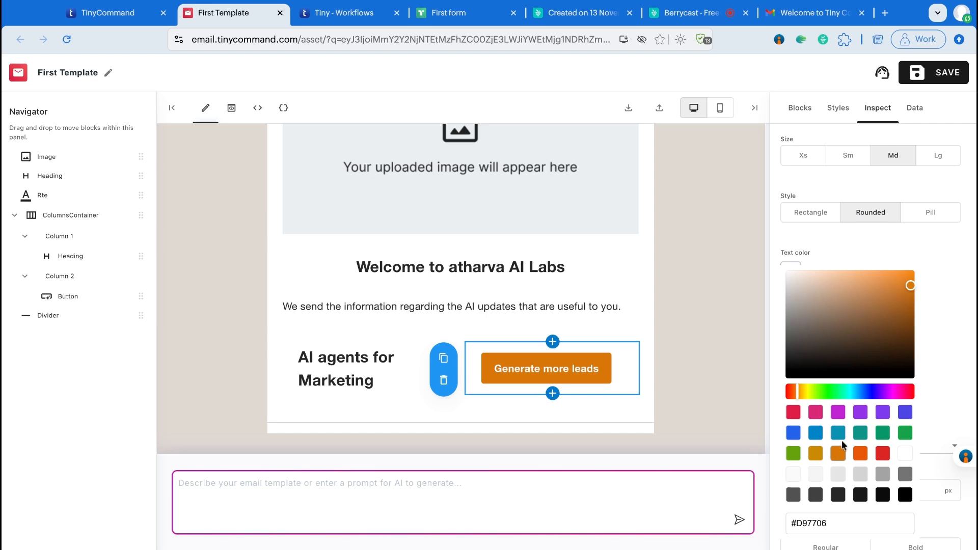
click(937, 245)
click(946, 73)
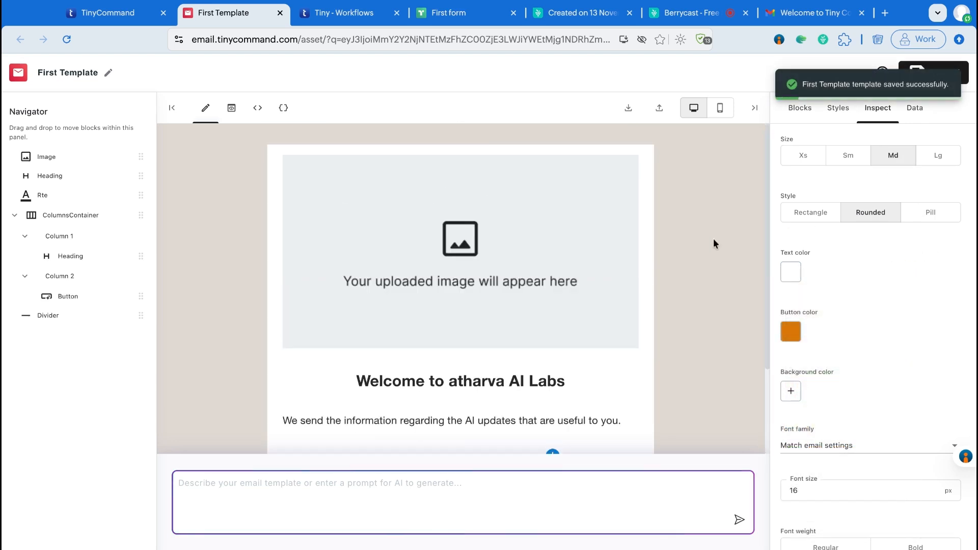
scroll(876, 339, down, 4)
scroll(875, 285, up, 7)
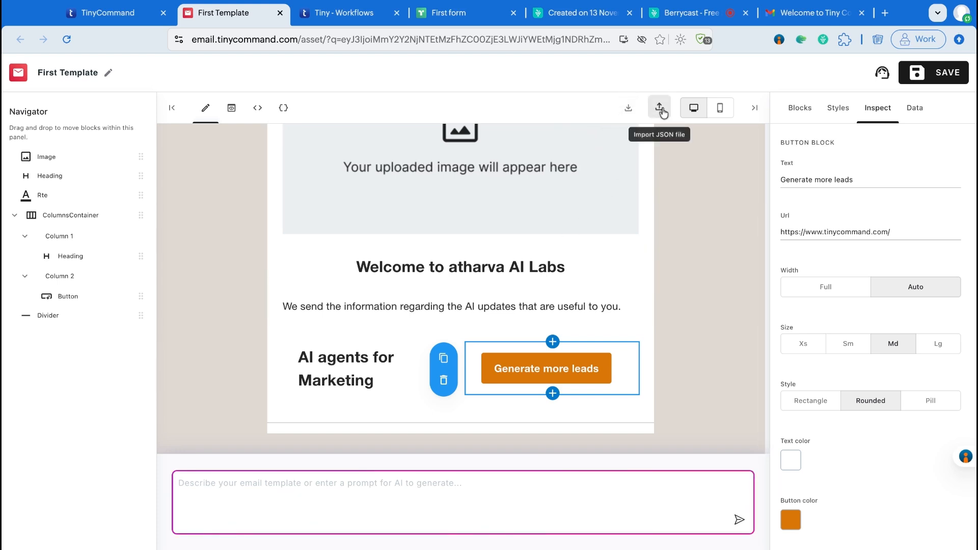
Step: Check the whole email in the mobile layout and switch back to the desktop layout
click(720, 107)
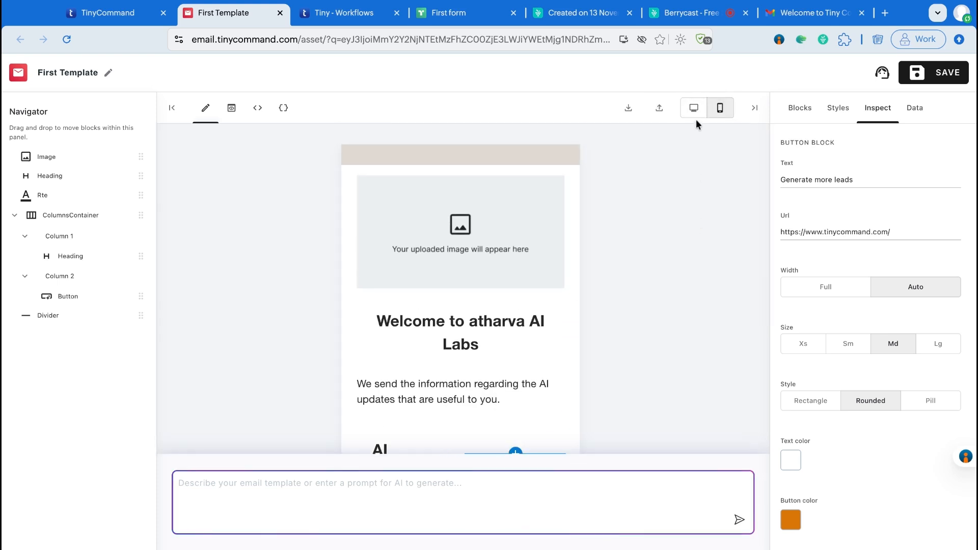
scroll(641, 282, down, 5)
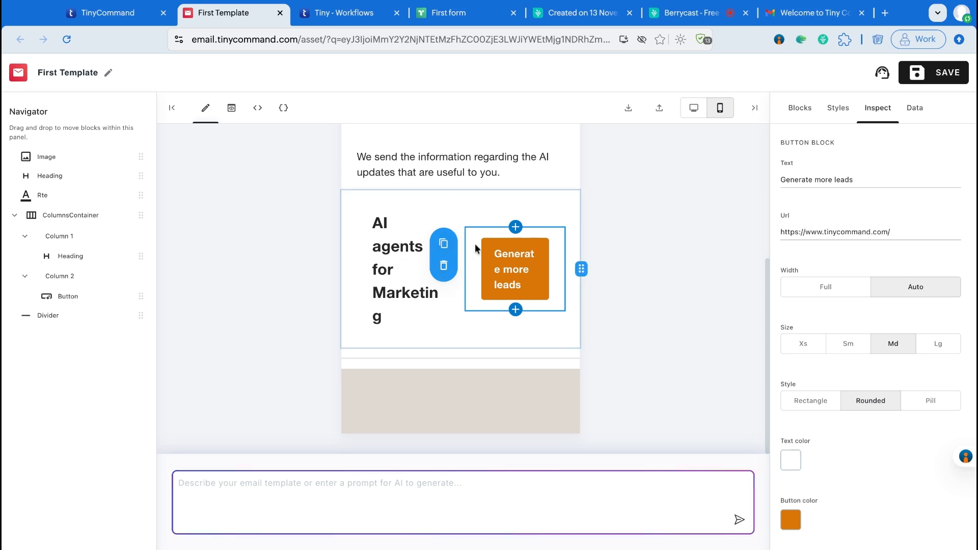
scroll(656, 210, up, 5)
click(693, 108)
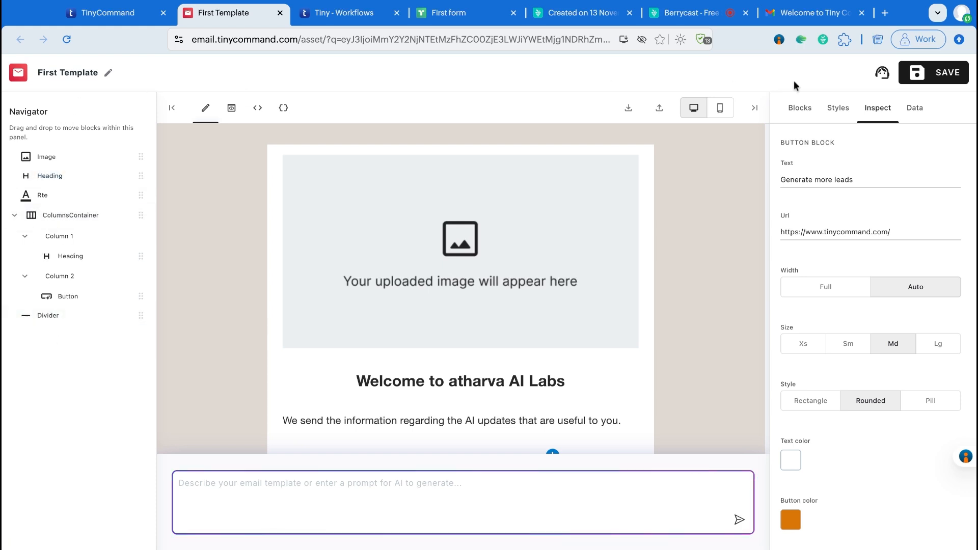
Step: Bring up the available content blocks and leave the First Template editor
click(800, 108)
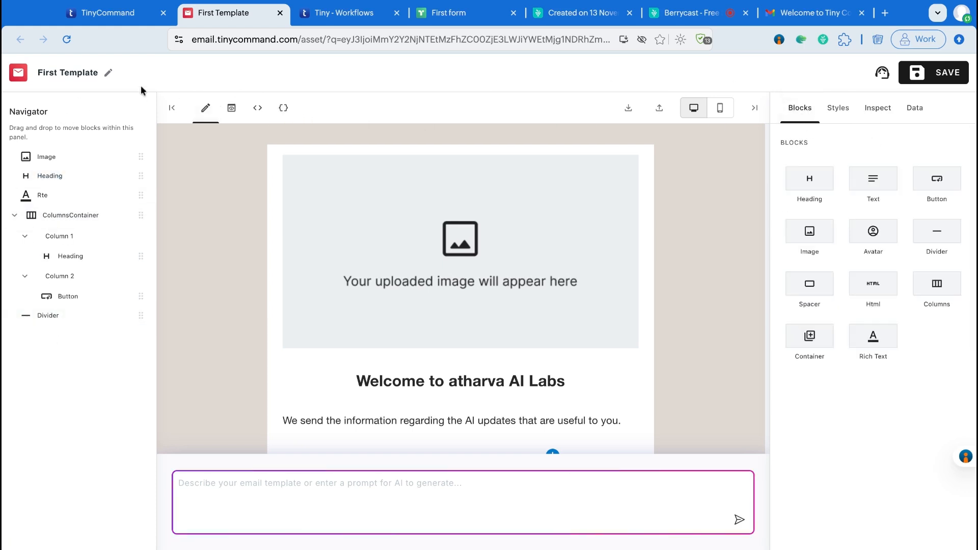
scroll(699, 286, down, 3)
scroll(701, 270, up, 3)
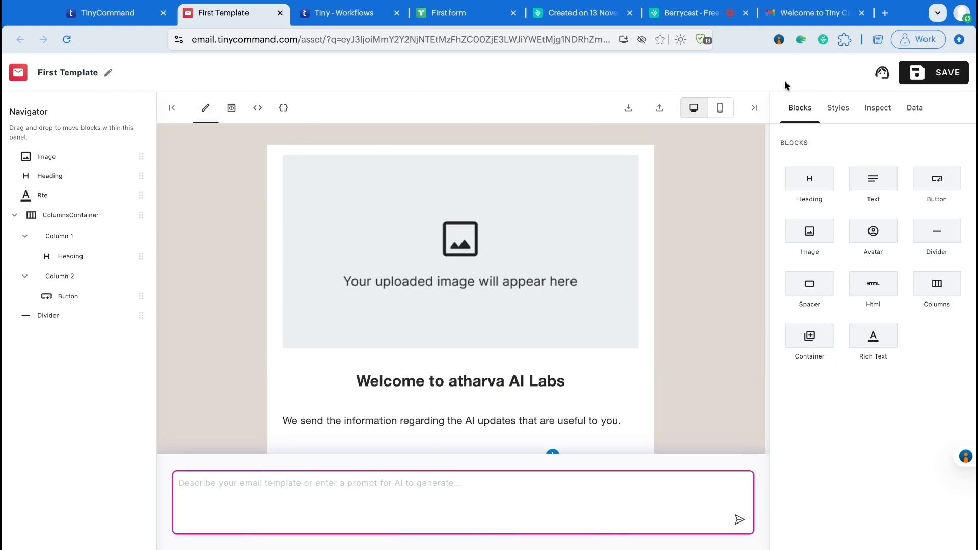
click(18, 76)
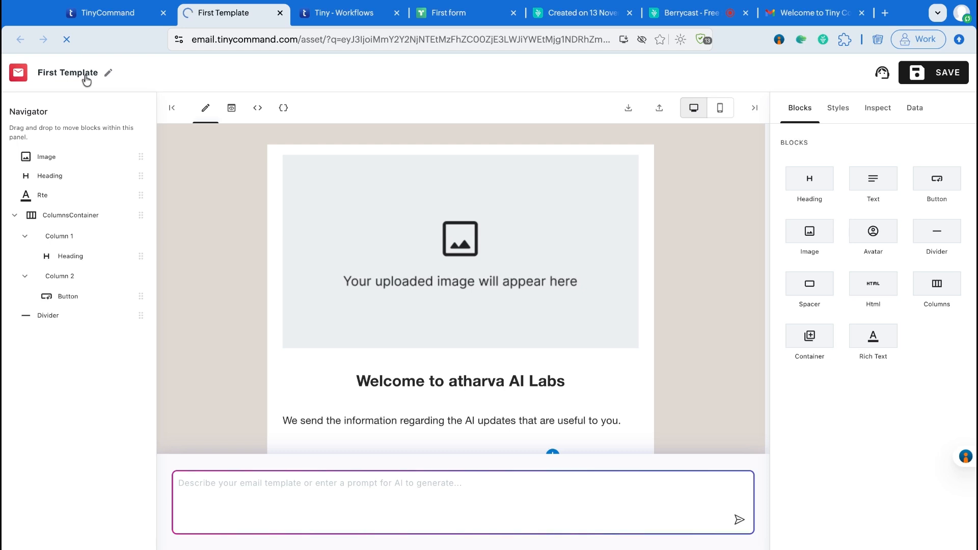
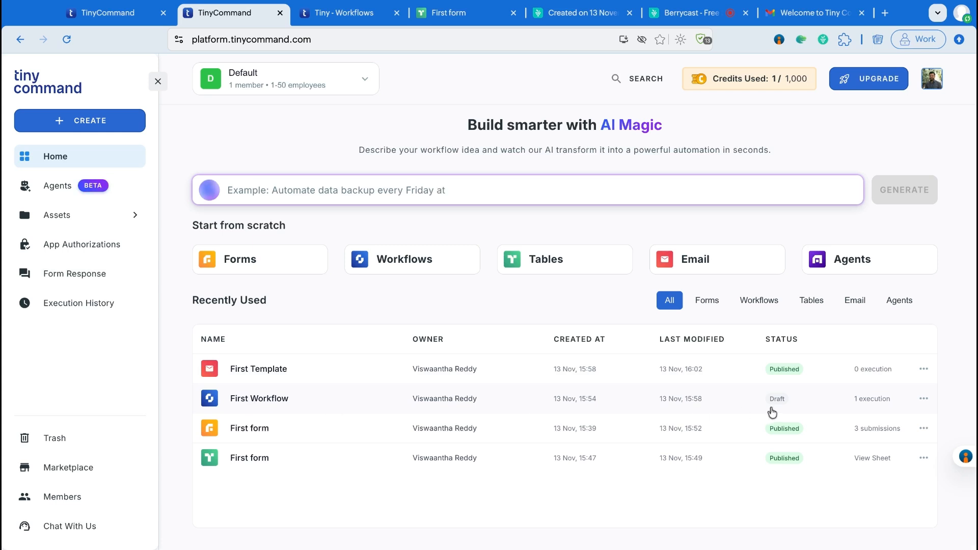
Step: Open First Workflow from the recently used items and close the duplicate workflow browser tab
click(923, 398)
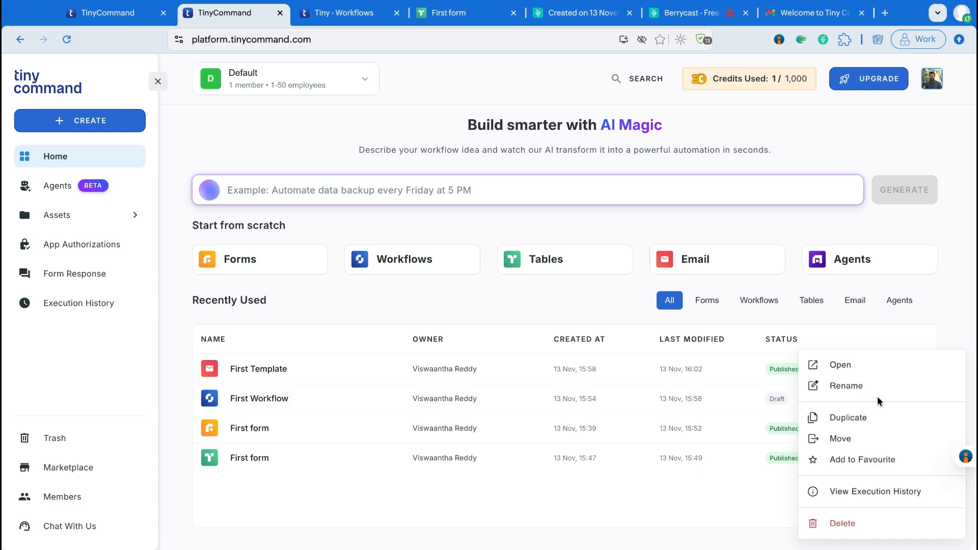
click(865, 368)
click(421, 19)
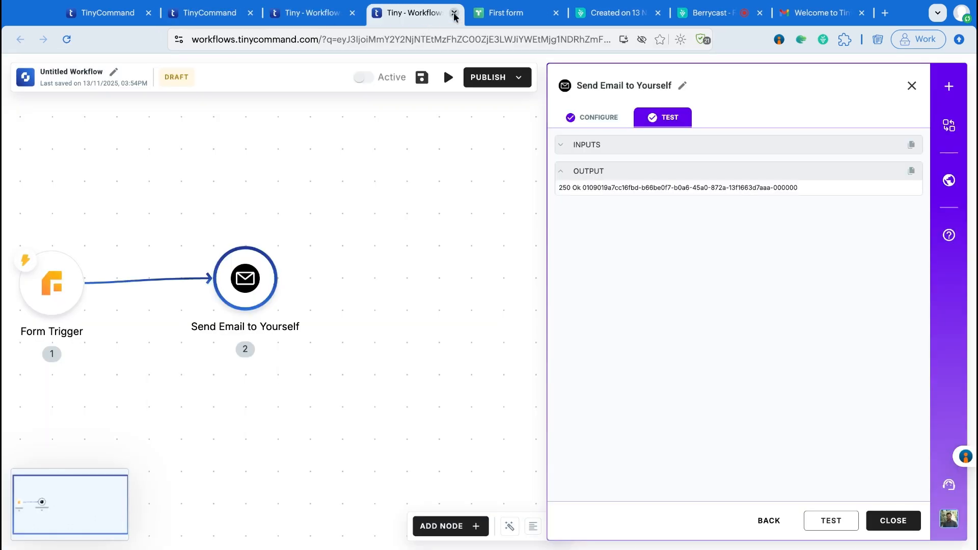
click(343, 18)
click(376, 19)
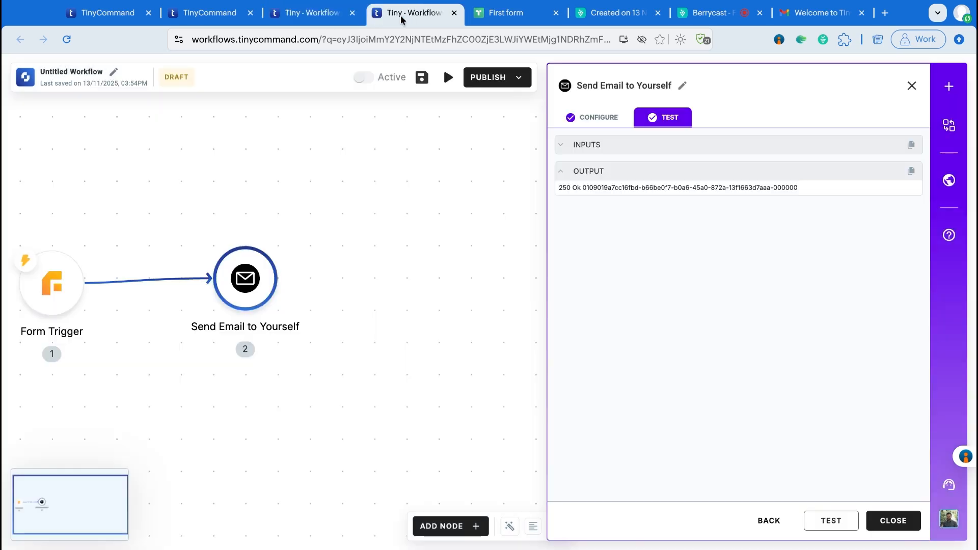
click(349, 17)
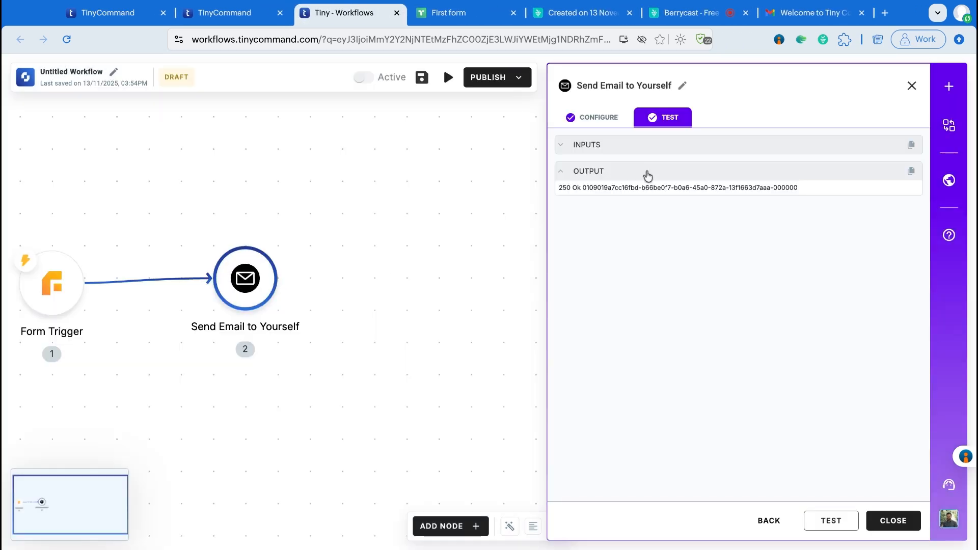
Step: Leave the Send Email to Yourself settings and add the Email integration's Send Email node after that node
click(609, 113)
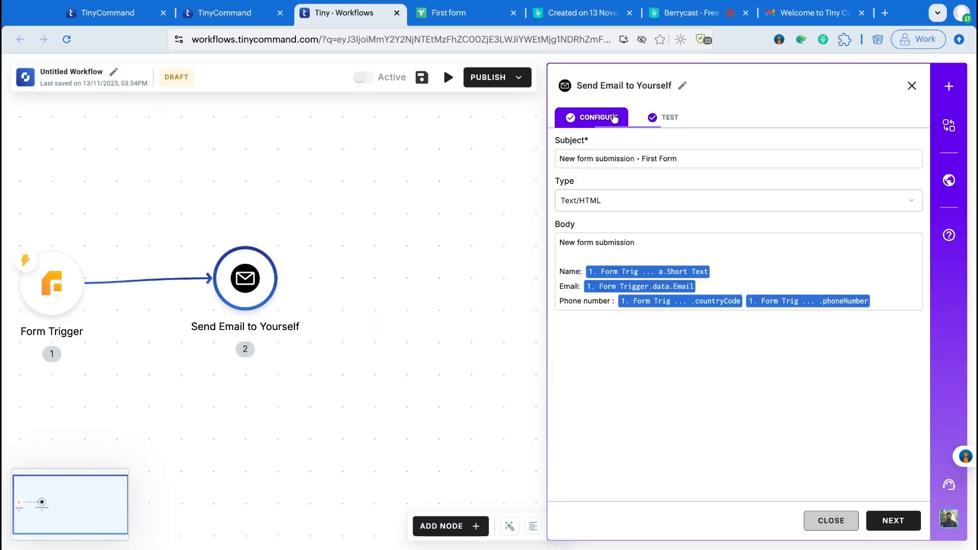
click(911, 85)
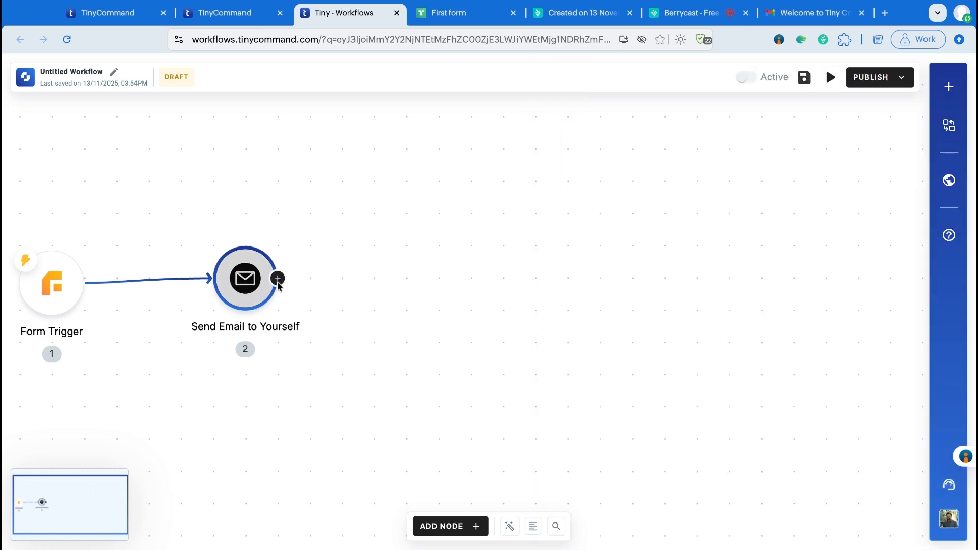
click(279, 278)
text(e)
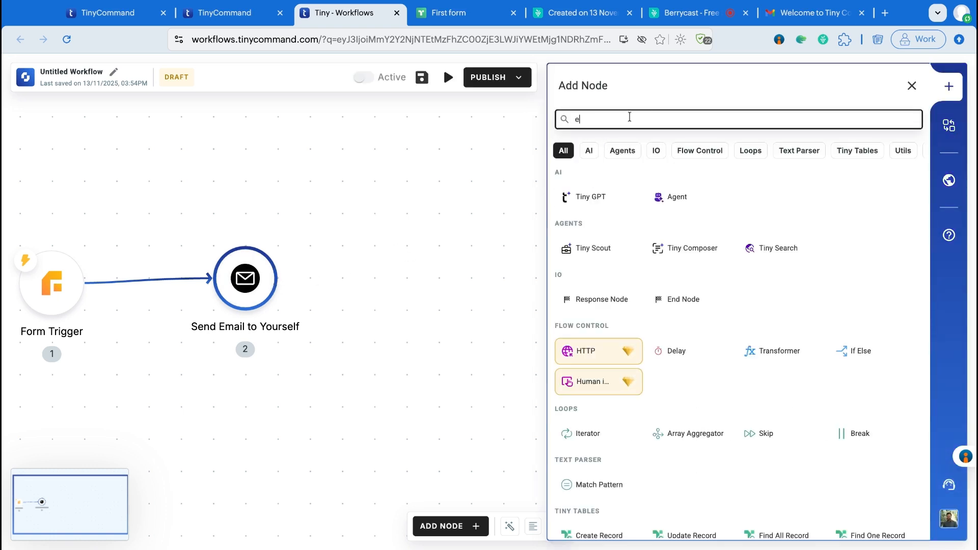
text(mail)
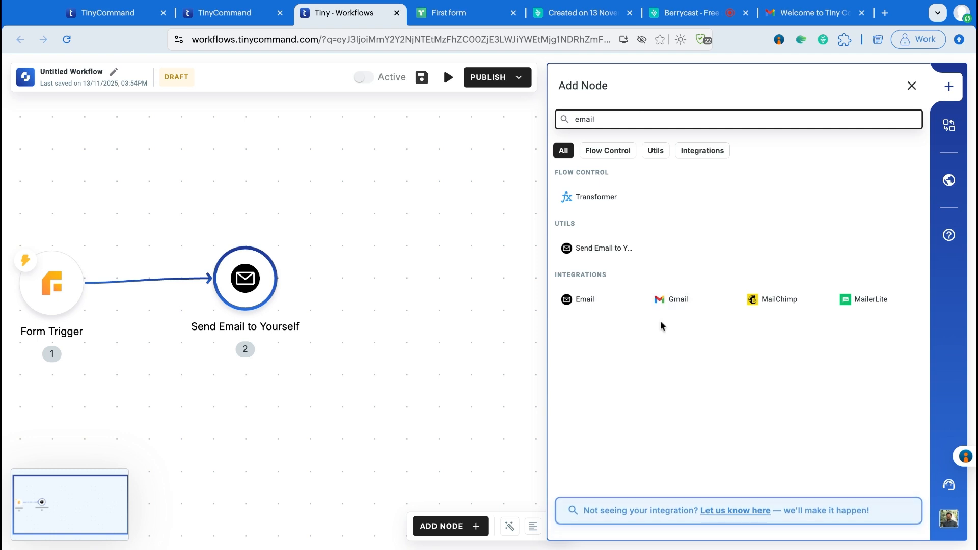
click(601, 305)
click(597, 206)
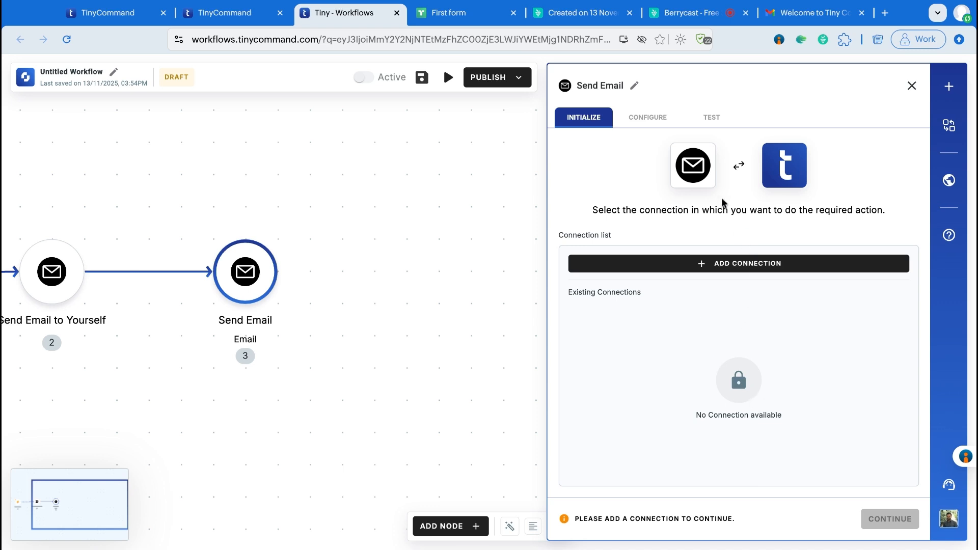
Step: Examine the fields required for a new email connection, discard the entry and close the Send Email node's settings
click(713, 264)
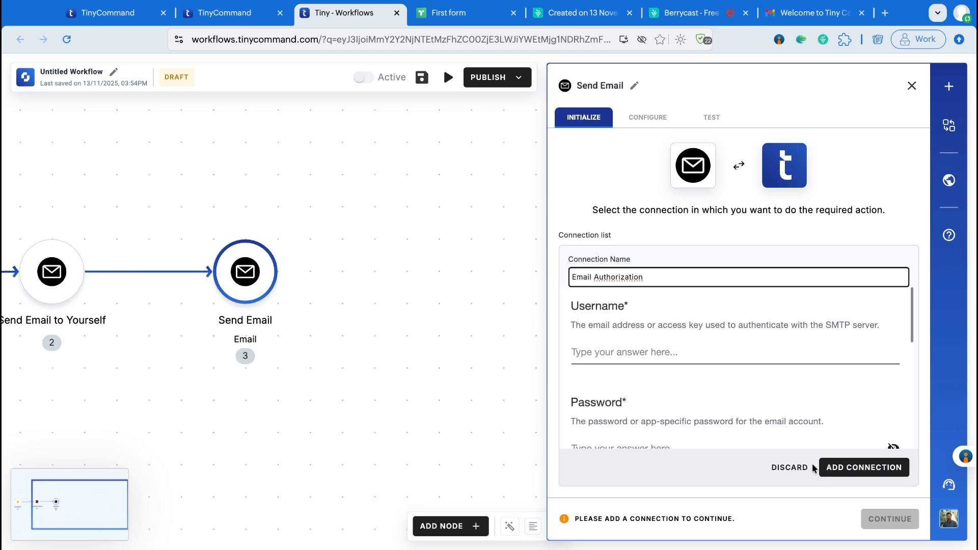
scroll(669, 347, down, 5)
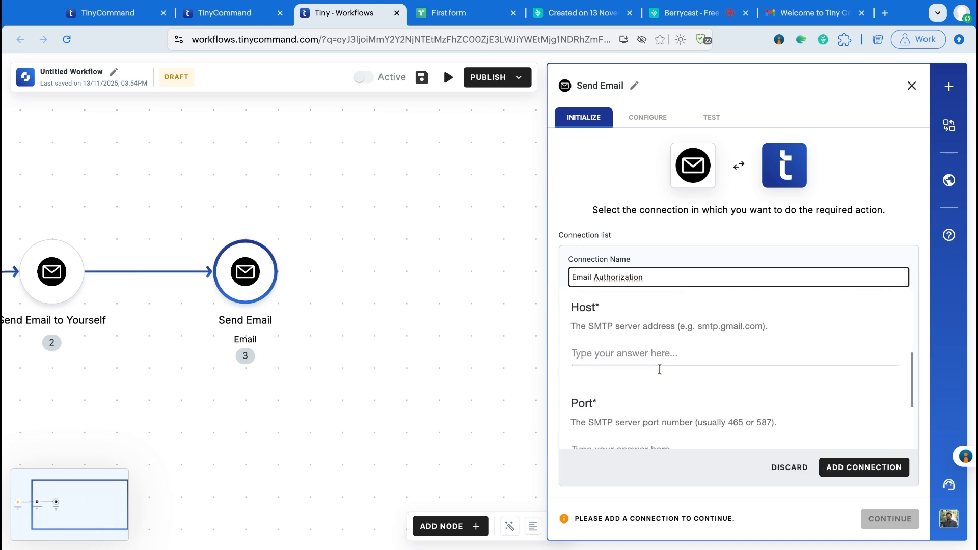
click(792, 469)
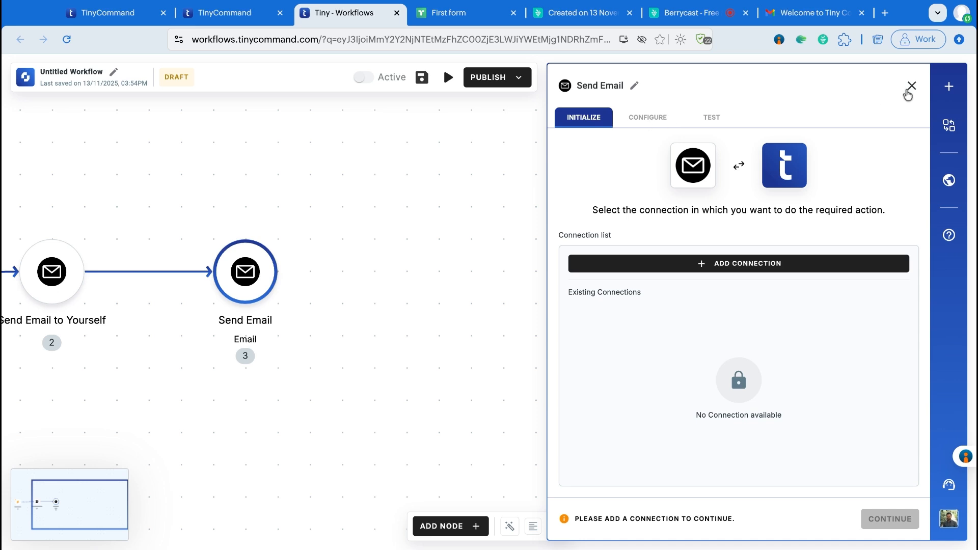
click(910, 88)
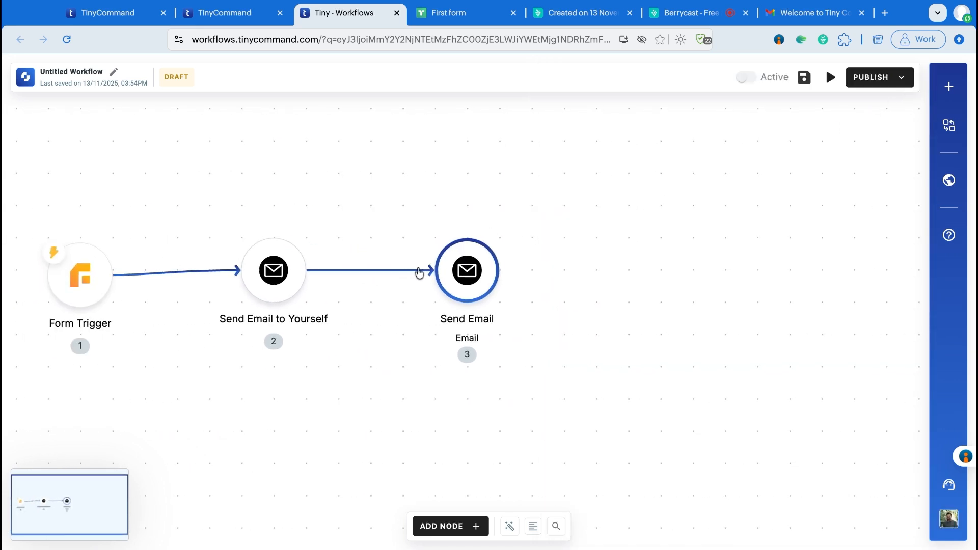
Step: Reopen the Send Email node and continue past its connection to the configuration stage
click(456, 267)
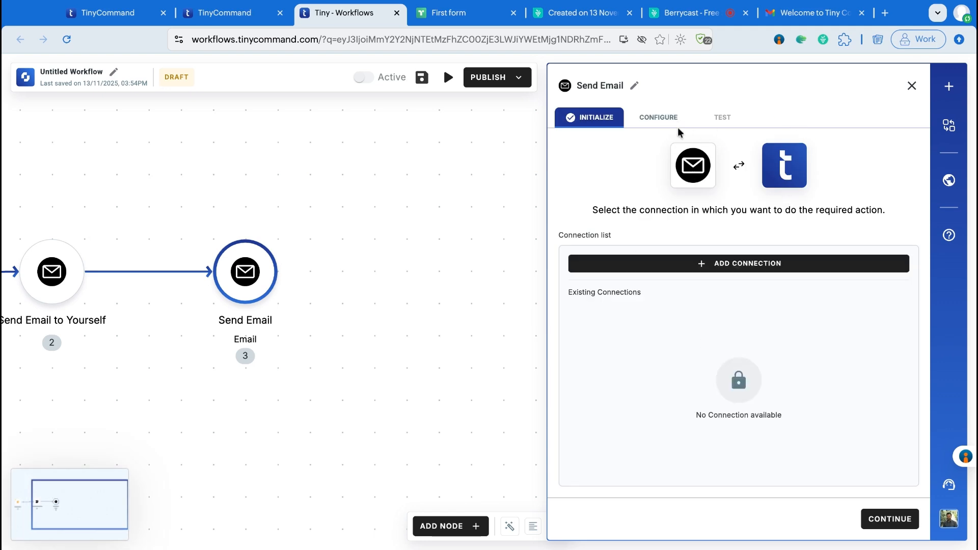
click(676, 126)
click(581, 118)
click(878, 517)
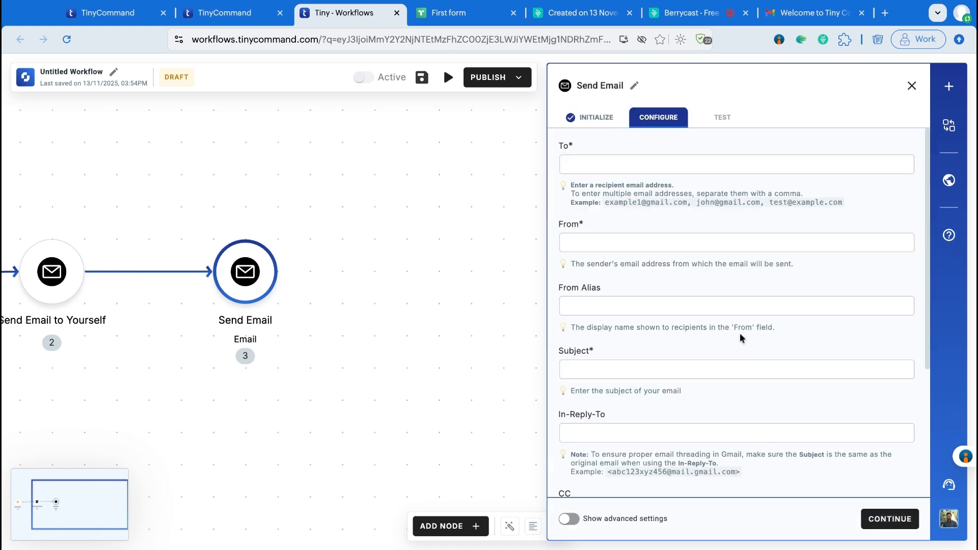
Step: Set the Send Email node's Email Type to Template
click(677, 165)
click(776, 133)
scroll(698, 357, down, 4)
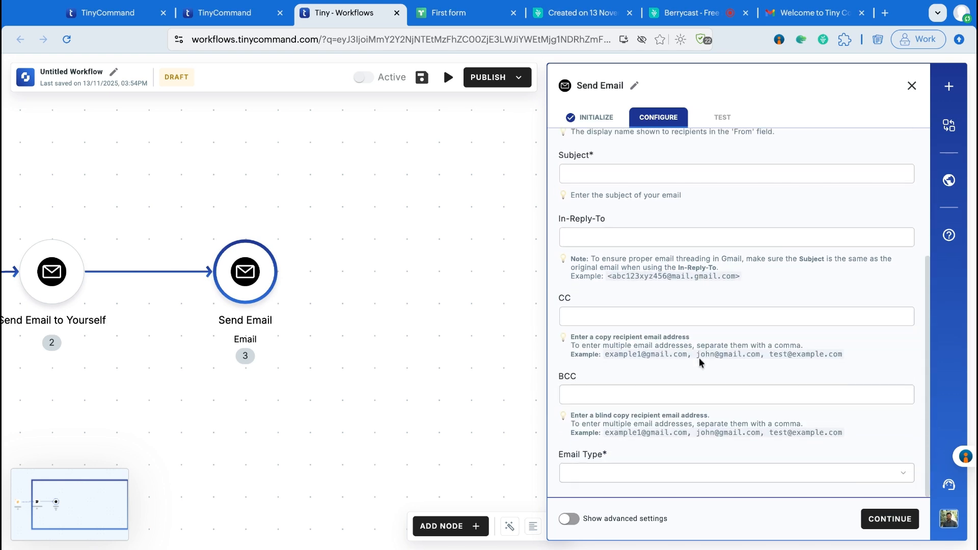
click(682, 473)
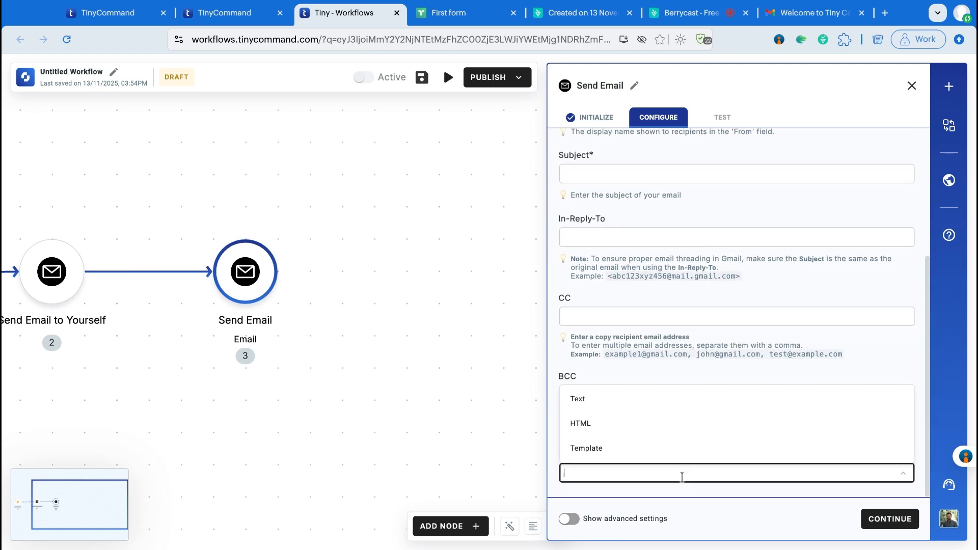
click(649, 450)
scroll(734, 325, up, 5)
scroll(733, 322, down, 4)
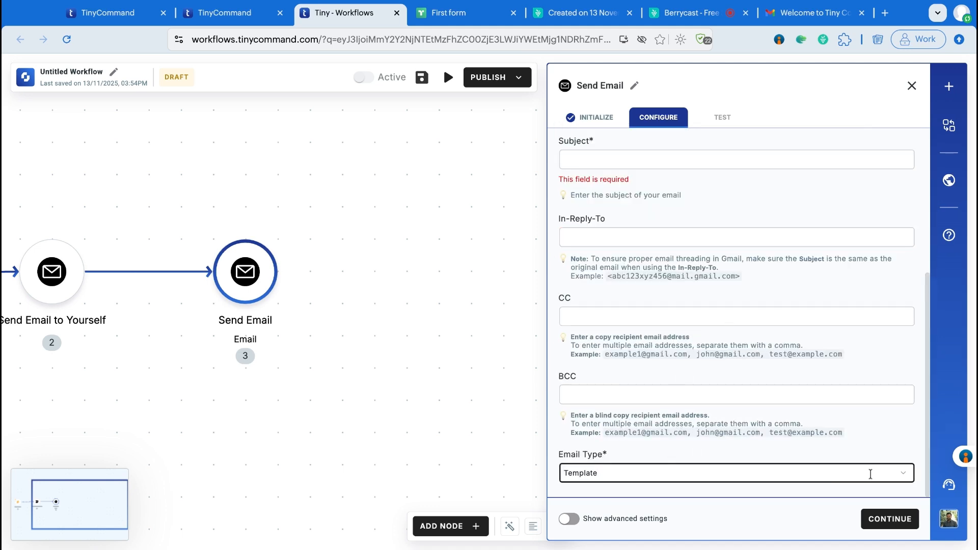
scroll(744, 316, up, 5)
click(633, 164)
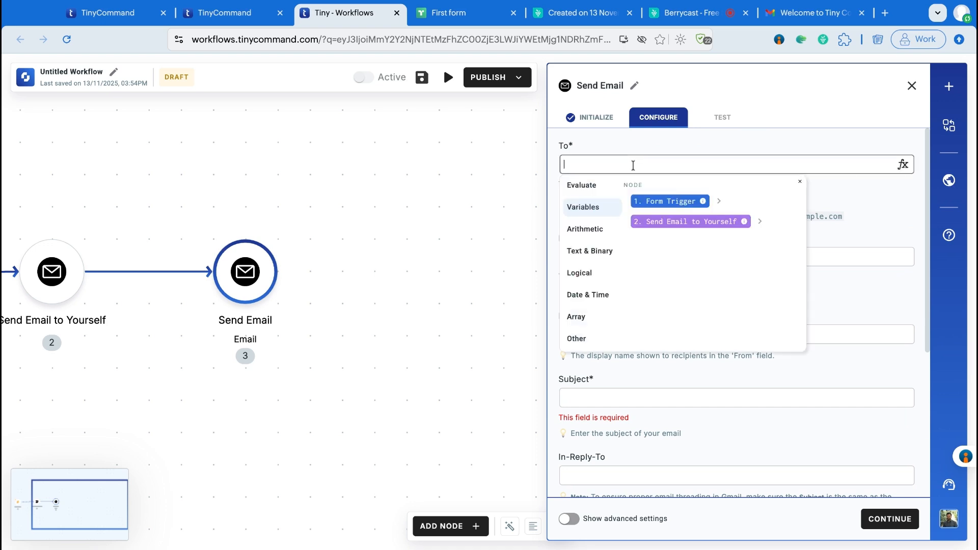
text(mai)
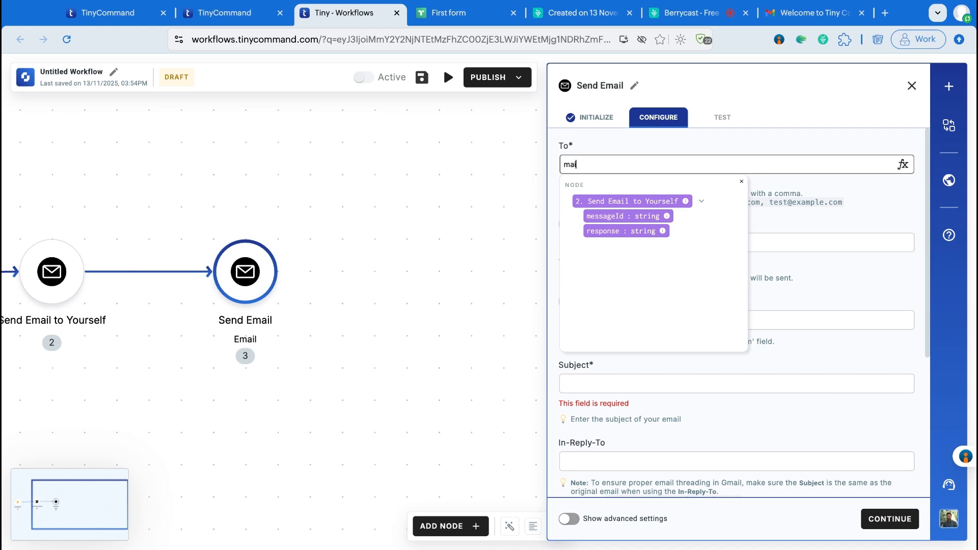
text(l.vij)
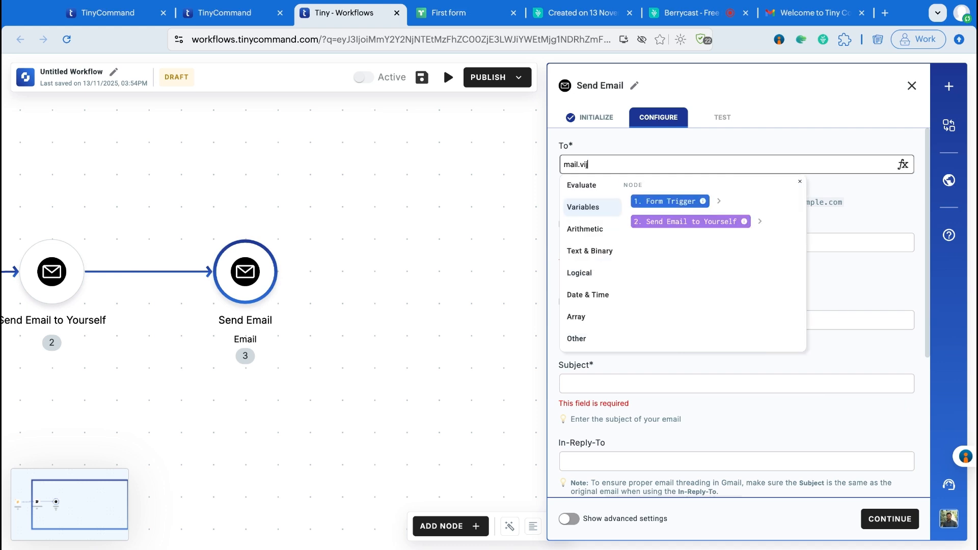
key(ctrl+a)
key(BackSpace)
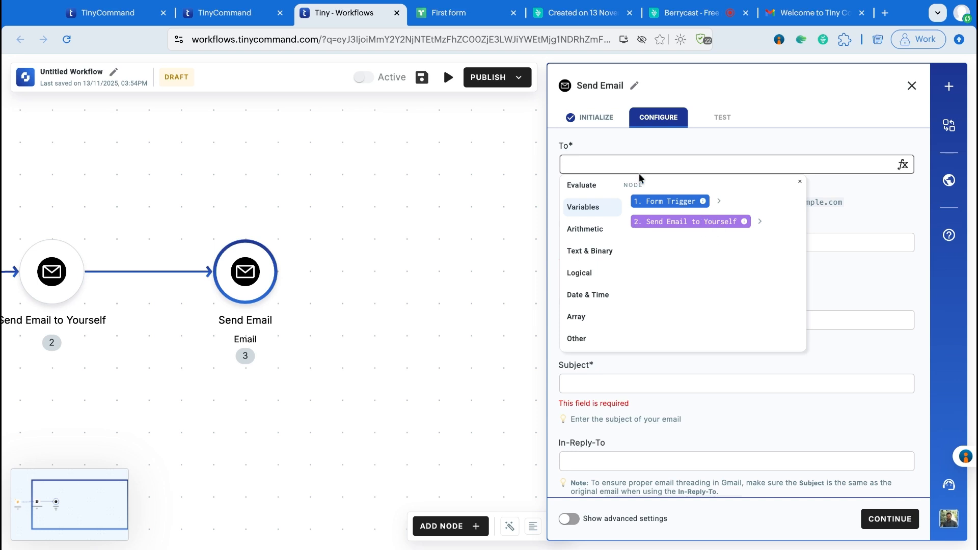
text(mail.vi)
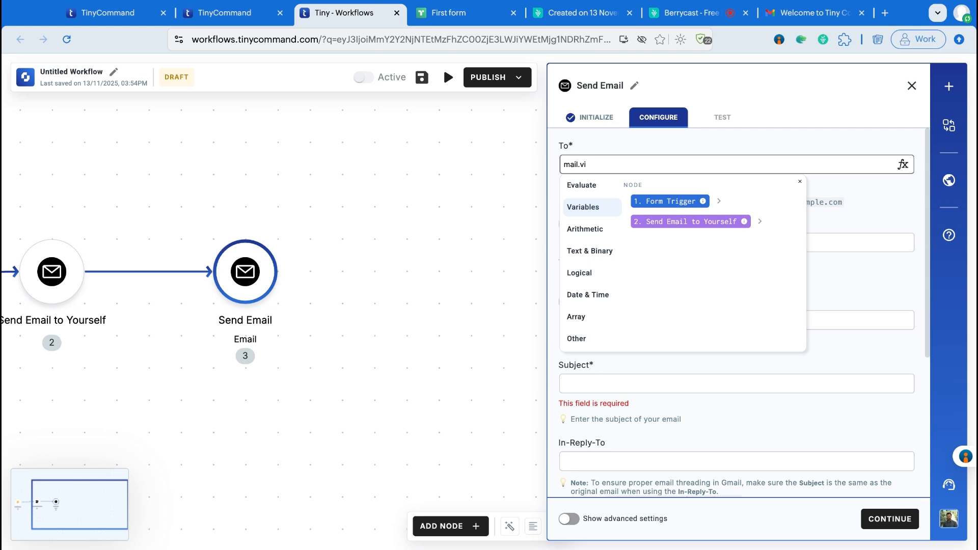
Step: Try to insert the Form Trigger's Email variable as the Send Email node's recipient
click(719, 201)
click(685, 233)
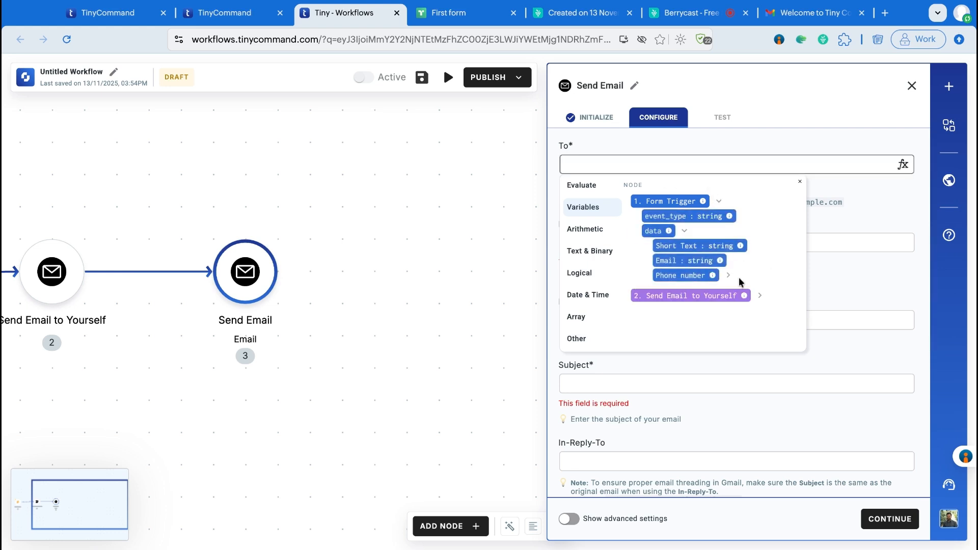
click(719, 261)
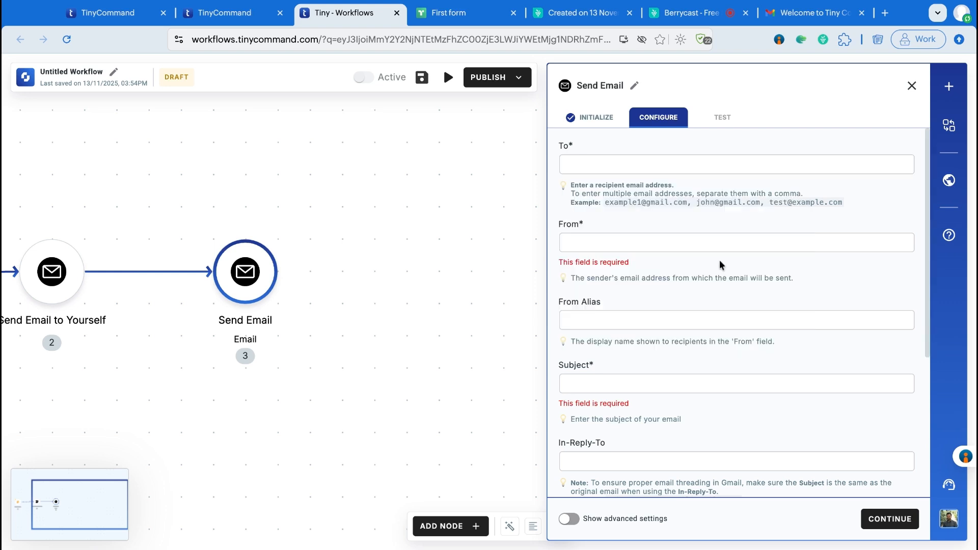
click(646, 164)
click(665, 201)
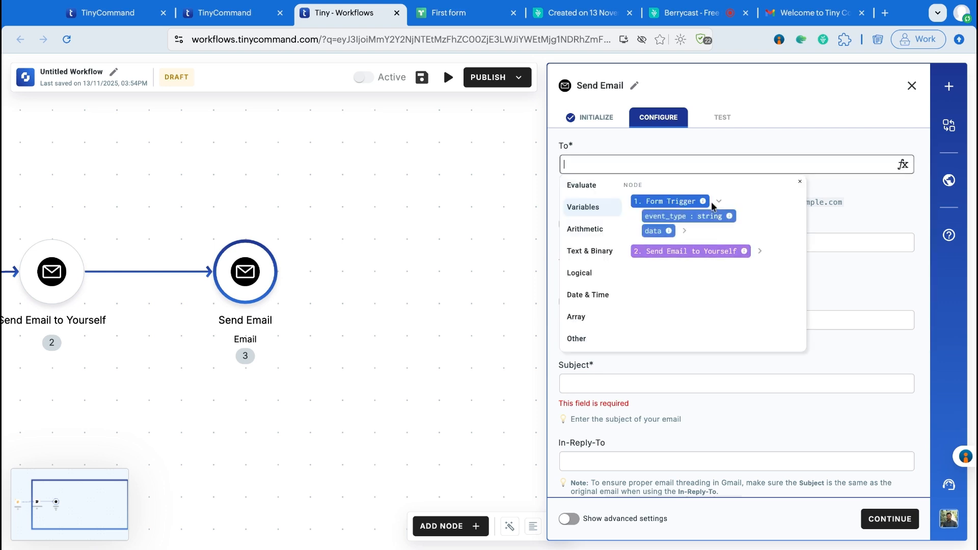
click(679, 230)
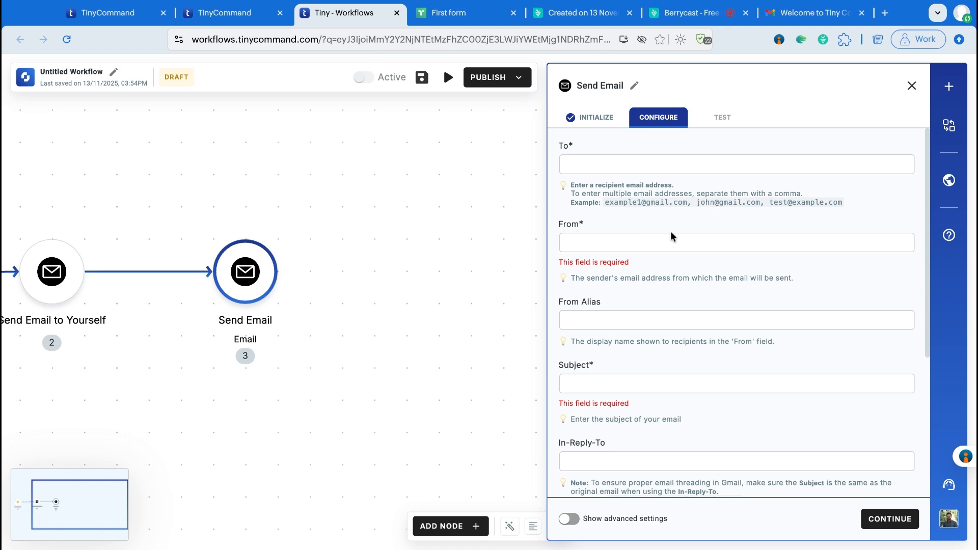
Step: Set the Send Email node's To field to the Email variable from the Form Trigger's data
click(657, 163)
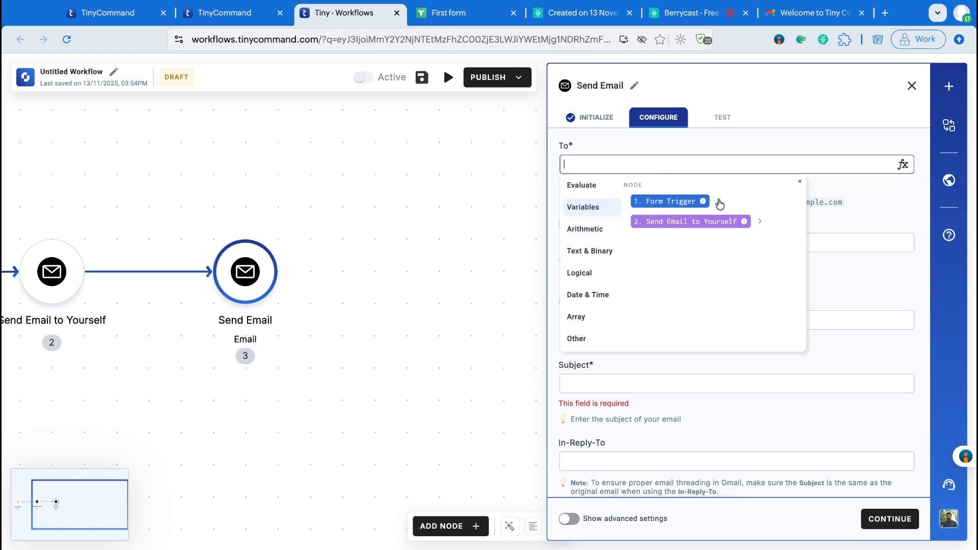
click(719, 202)
click(686, 232)
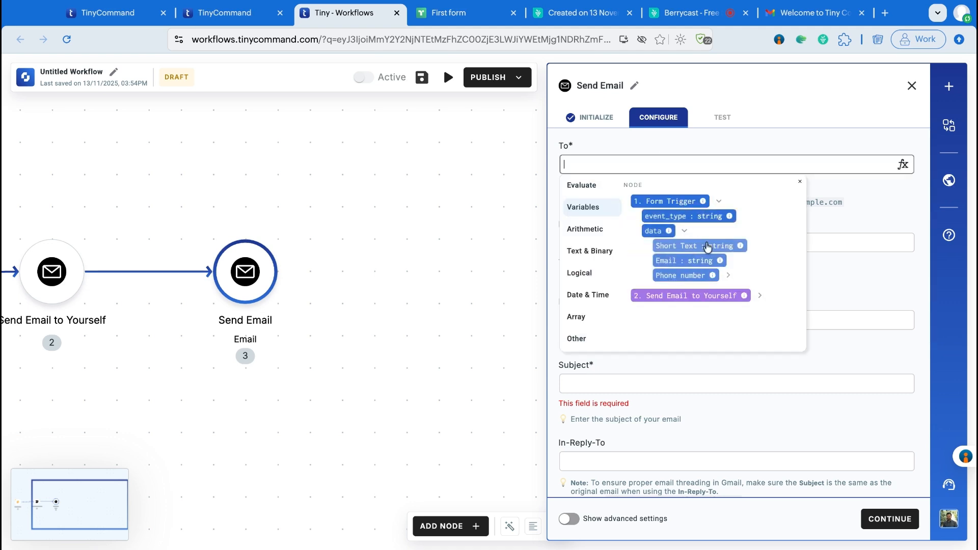
click(702, 262)
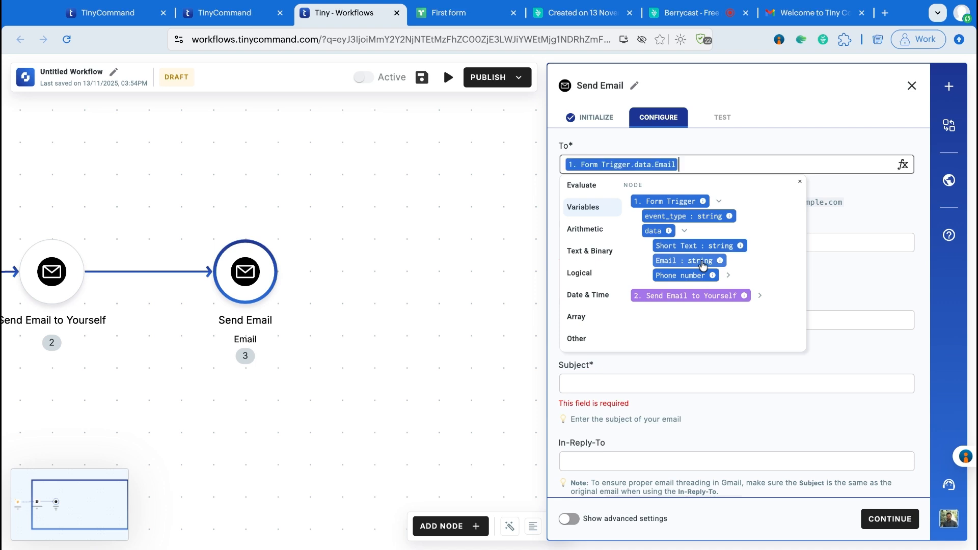
click(719, 148)
Step: Enter the sender's email address and display name, set the subject to "New automation" and continue with the Template email type
click(618, 241)
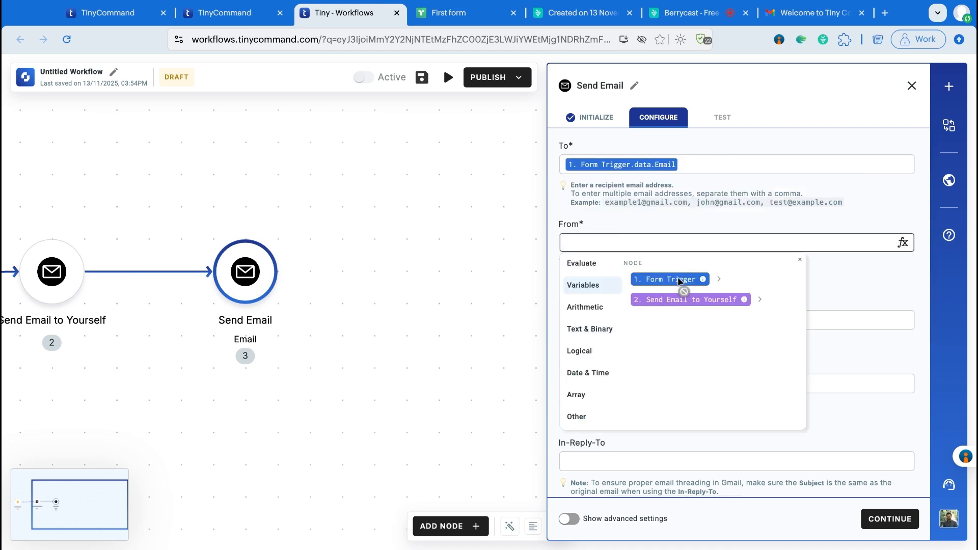
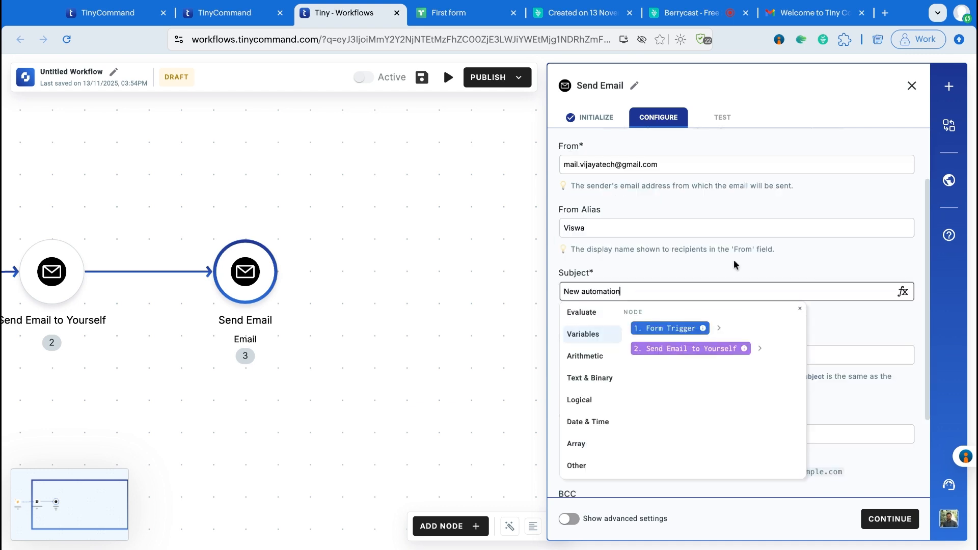
click(733, 264)
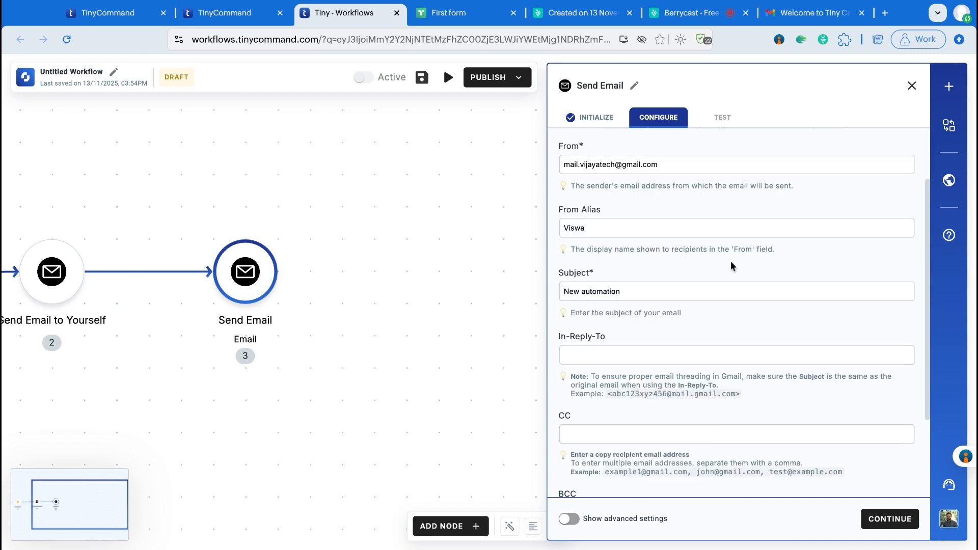
scroll(713, 285, down, 3)
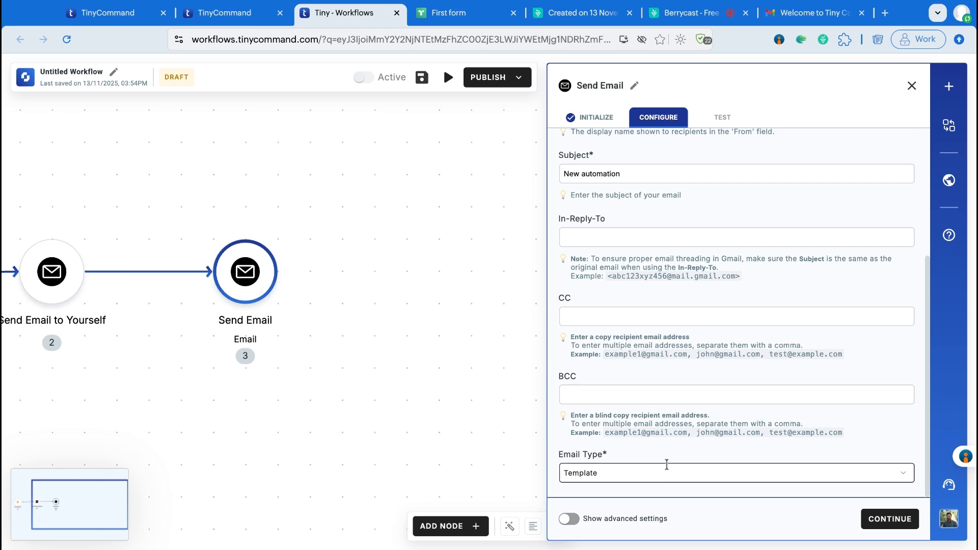
click(869, 519)
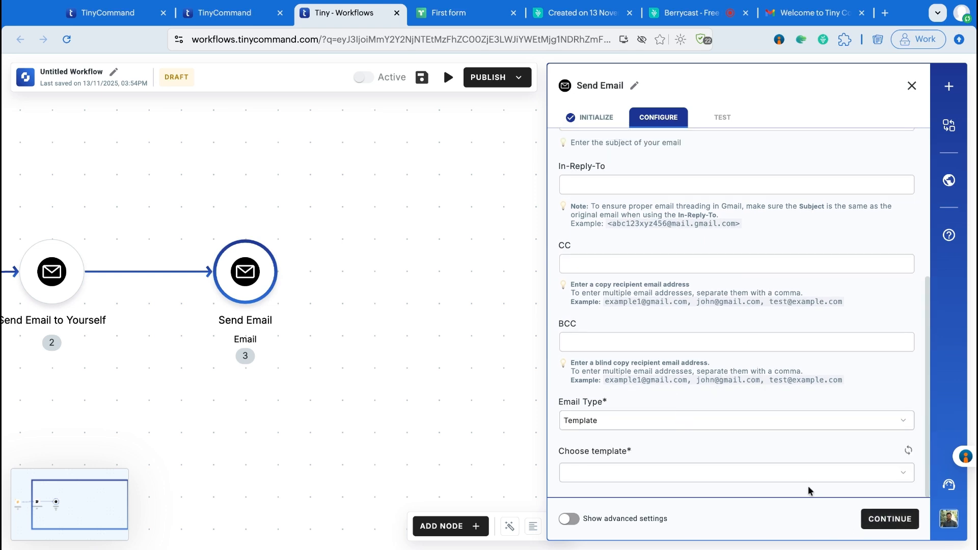
Step: Try to choose a saved template for the Send Email node, refreshing the template list
click(826, 473)
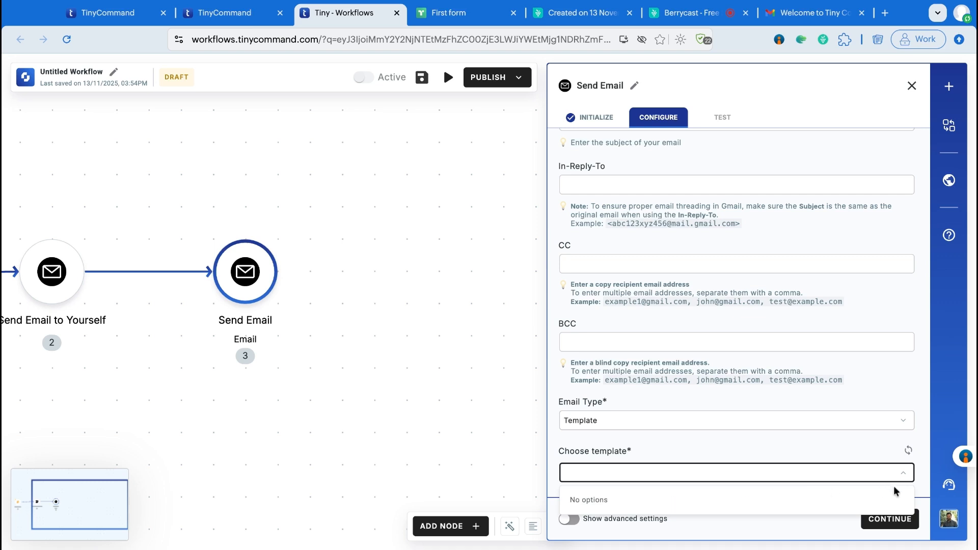
click(909, 451)
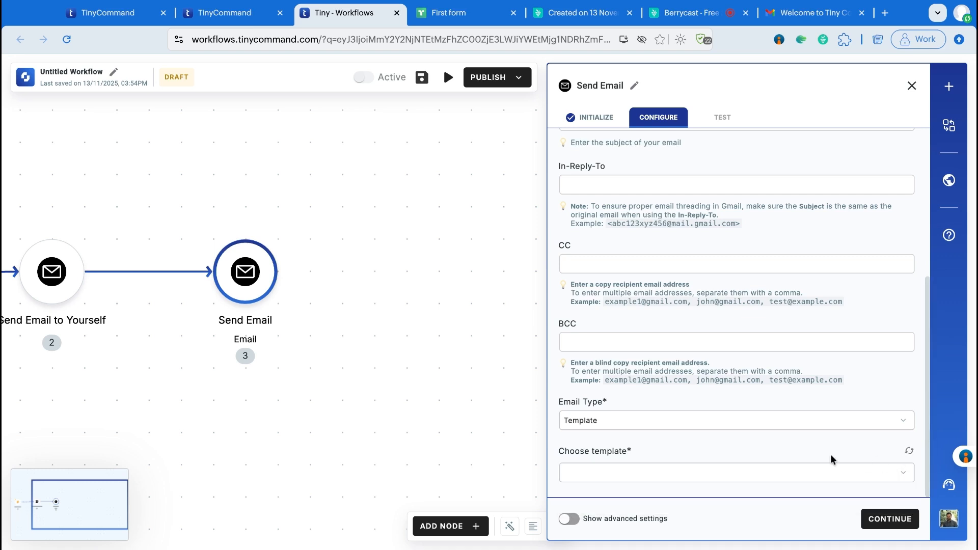
click(903, 476)
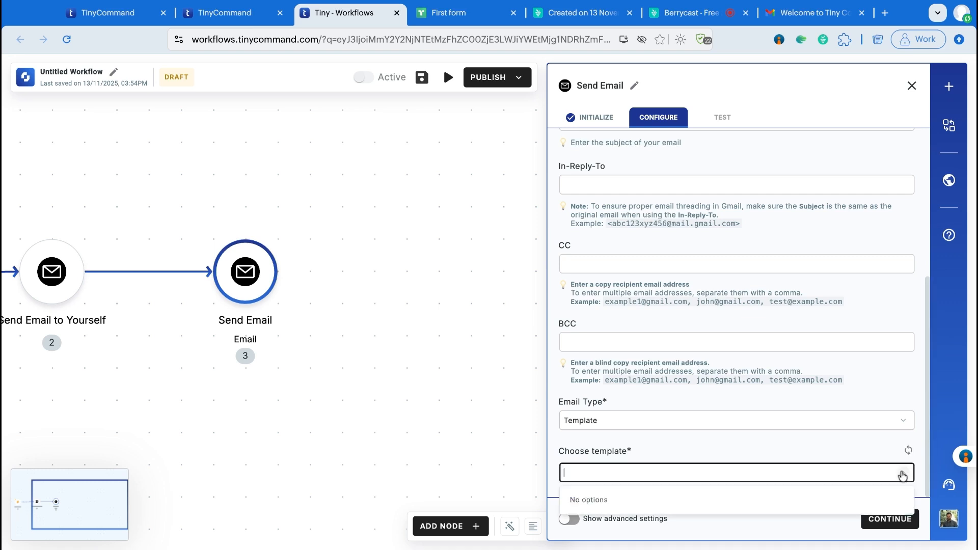
click(731, 448)
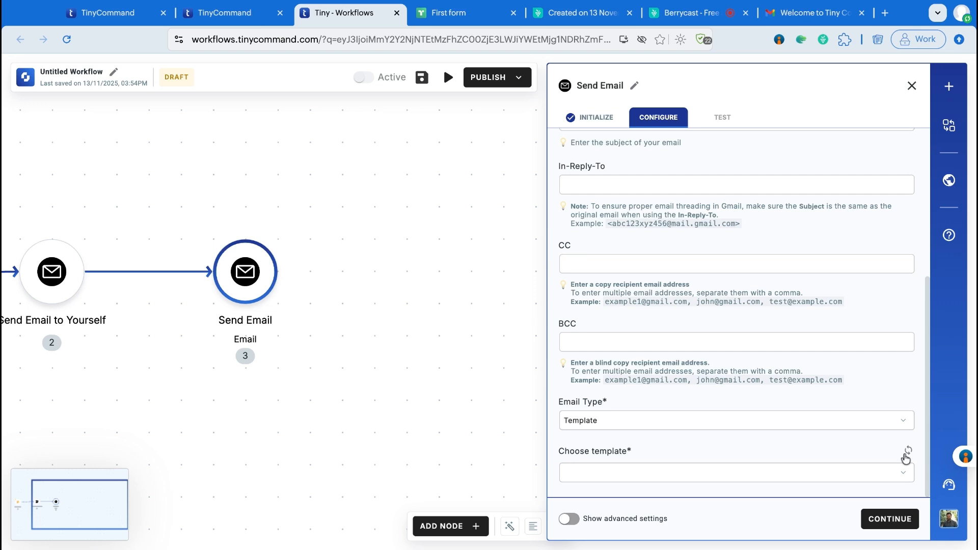
click(896, 521)
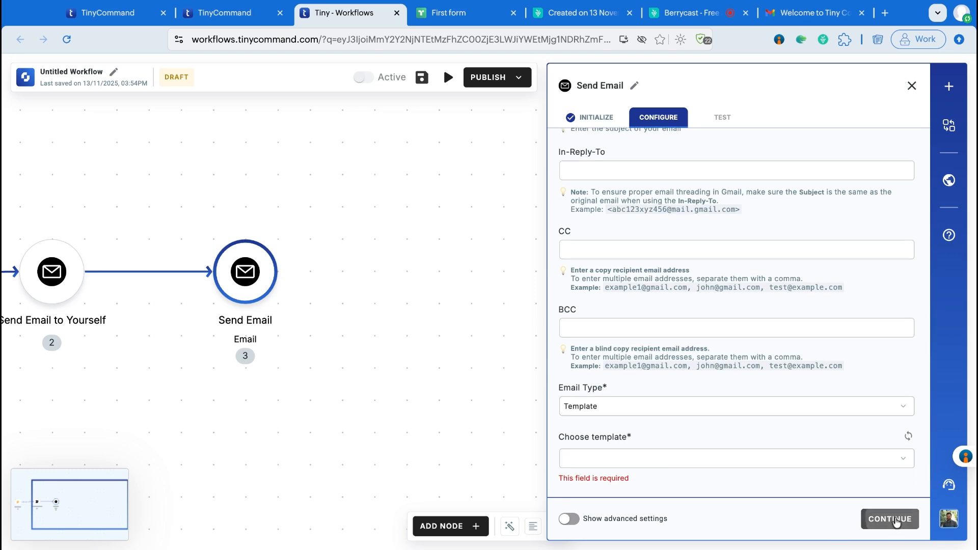
click(906, 460)
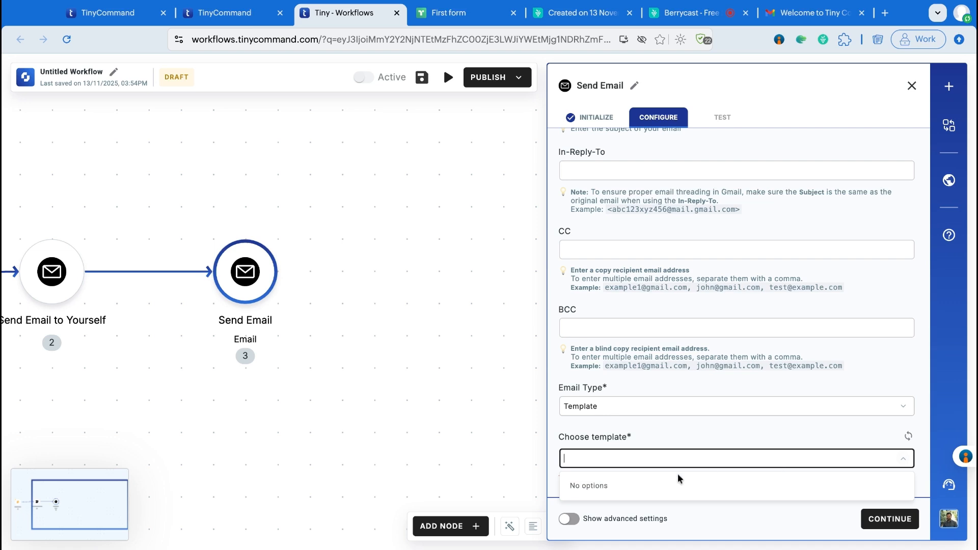
Step: Set the Send Email node's Email Type to Text with the body "Om" and continue to its test stage
click(641, 408)
click(617, 434)
click(760, 459)
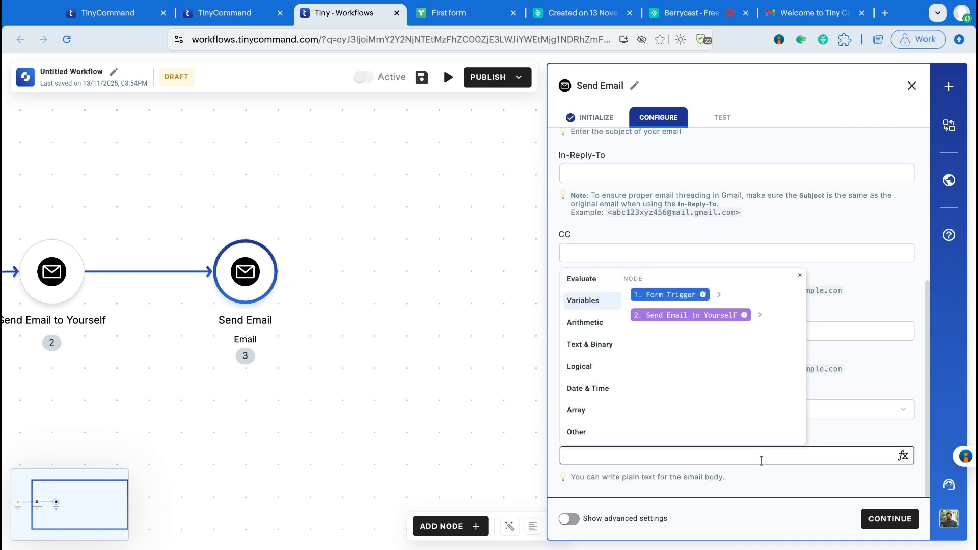
text(Om)
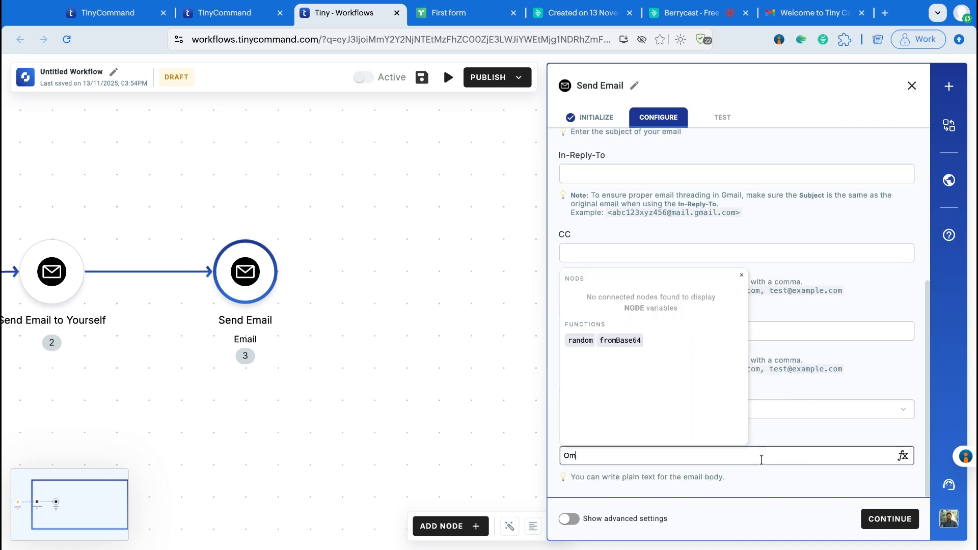
click(830, 435)
click(889, 519)
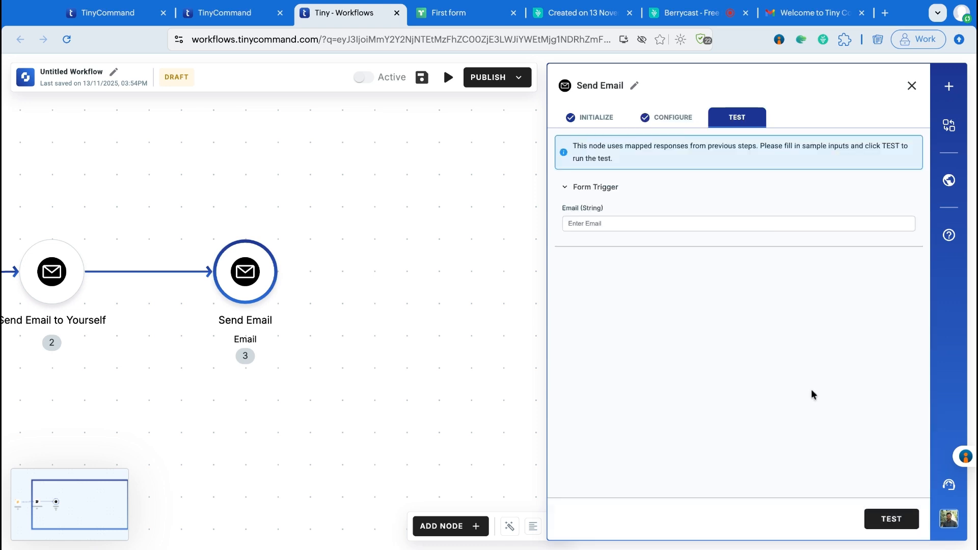
Step: Run a test of the Send Email node with the sample email left empty, and return to its test inputs
click(613, 225)
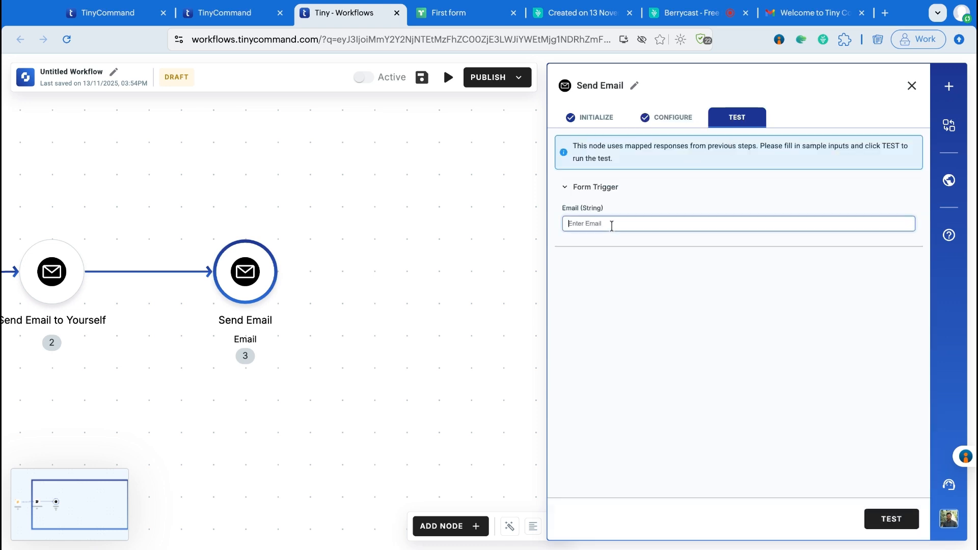
click(897, 247)
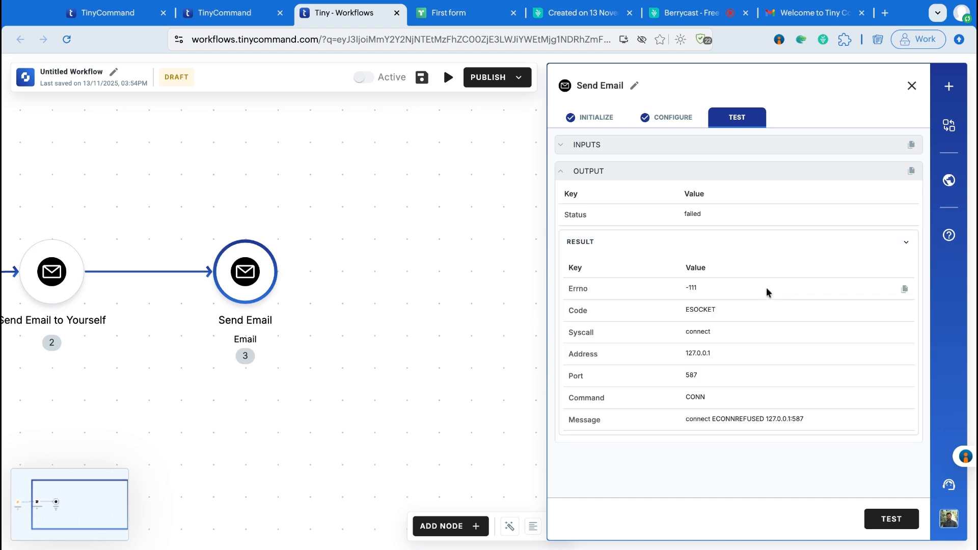
click(893, 519)
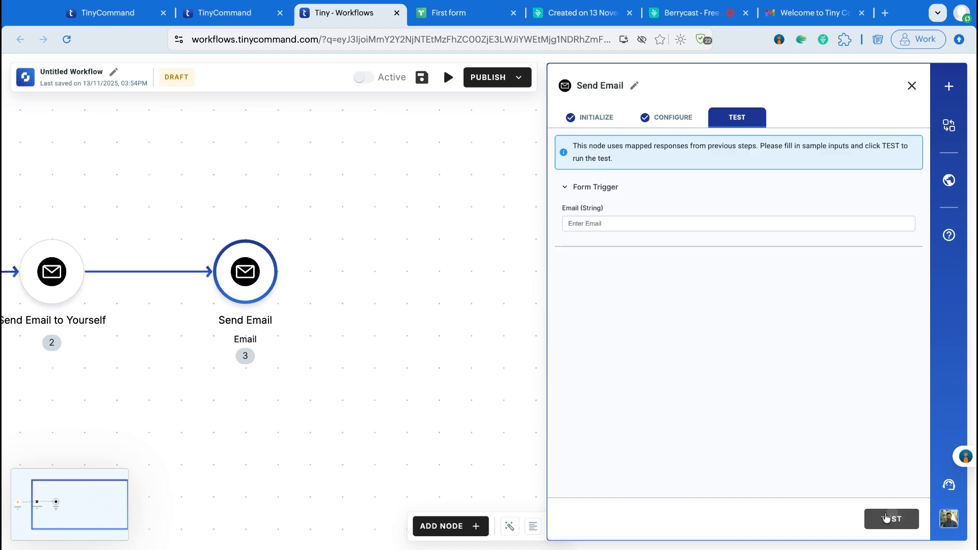
Step: Switch the Send Email node's Email Type back to Template and close the node's configuration
click(669, 124)
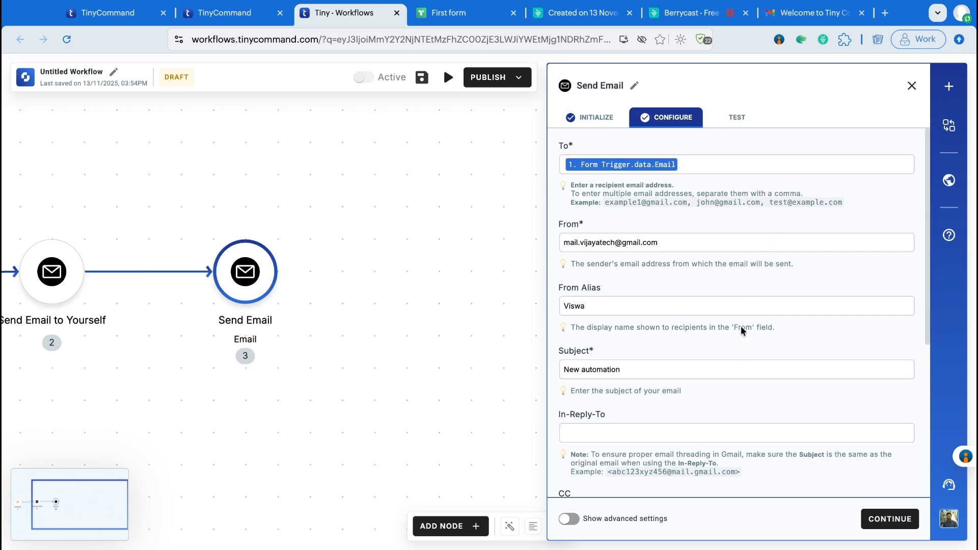
scroll(765, 291, down, 5)
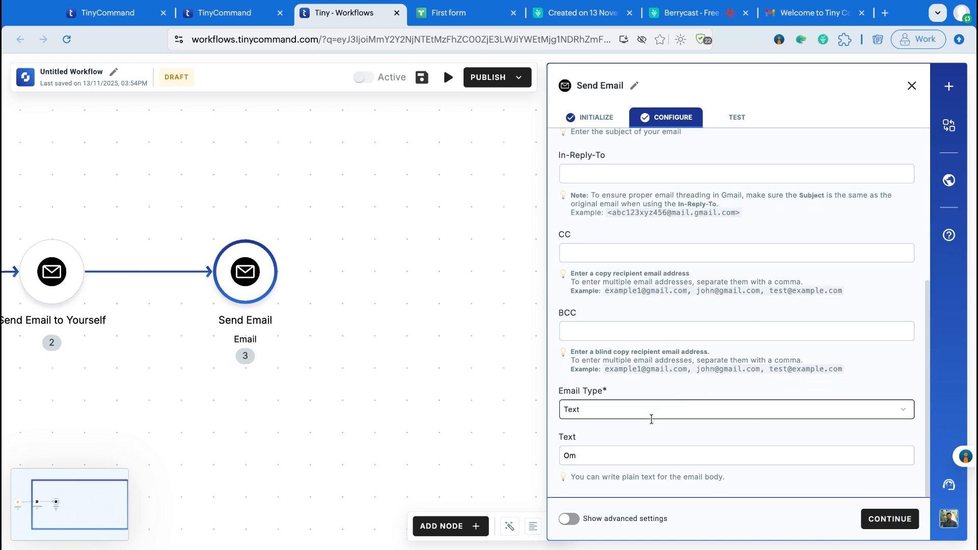
click(906, 414)
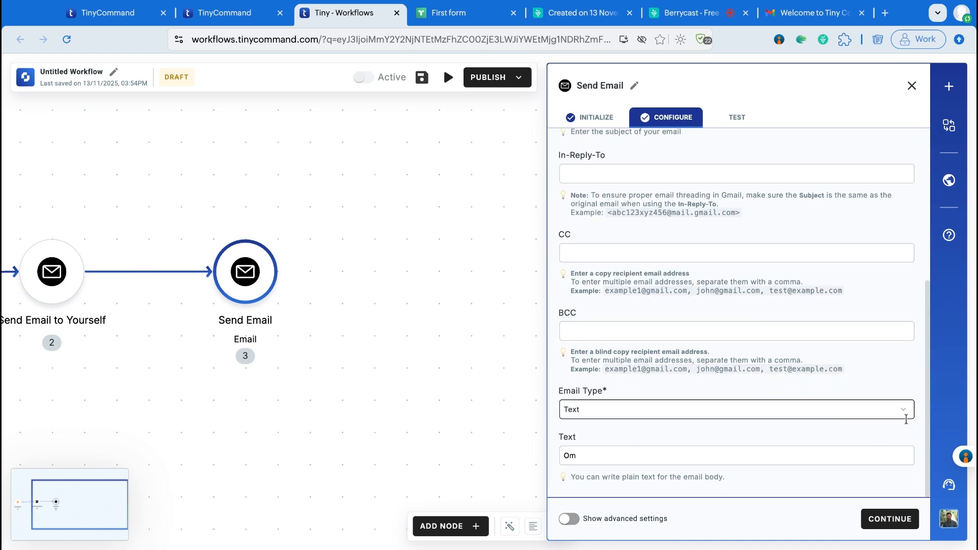
click(883, 406)
click(737, 484)
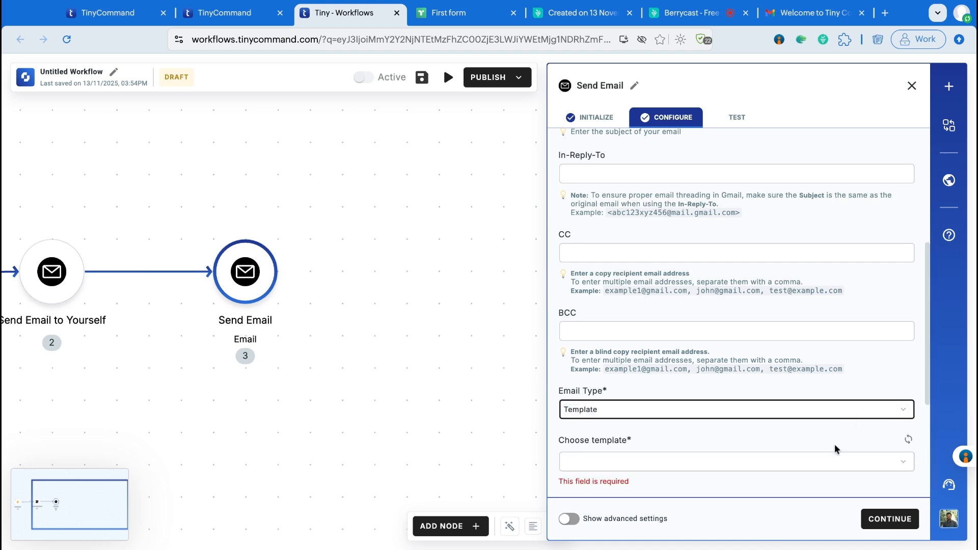
click(912, 85)
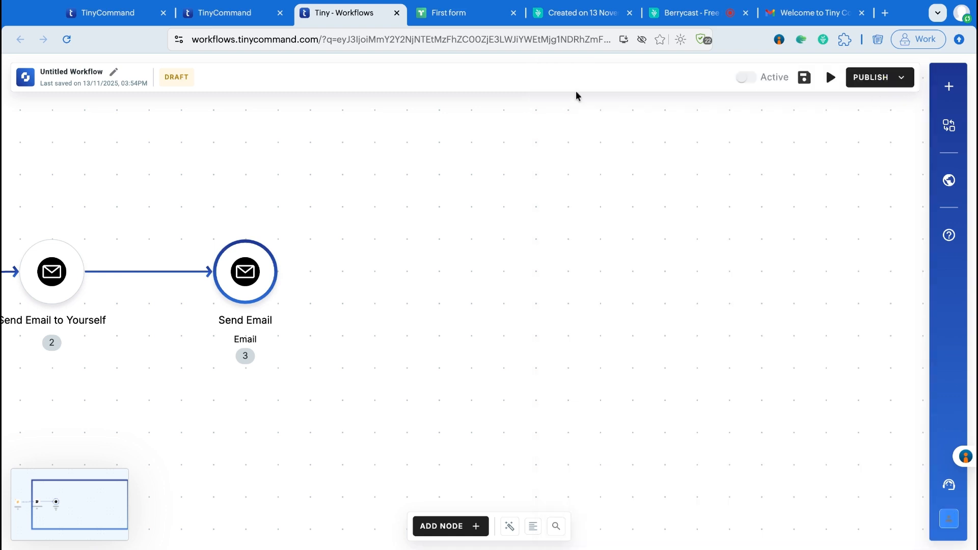
Step: Rename the workflow to "First workflow" and save it
click(113, 72)
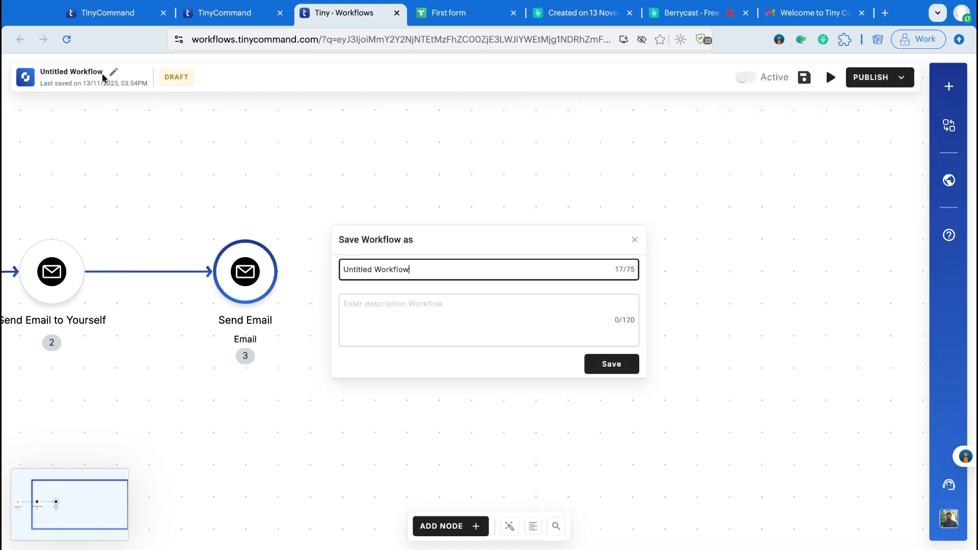
triple_click(455, 260)
text(Firs)
click(624, 359)
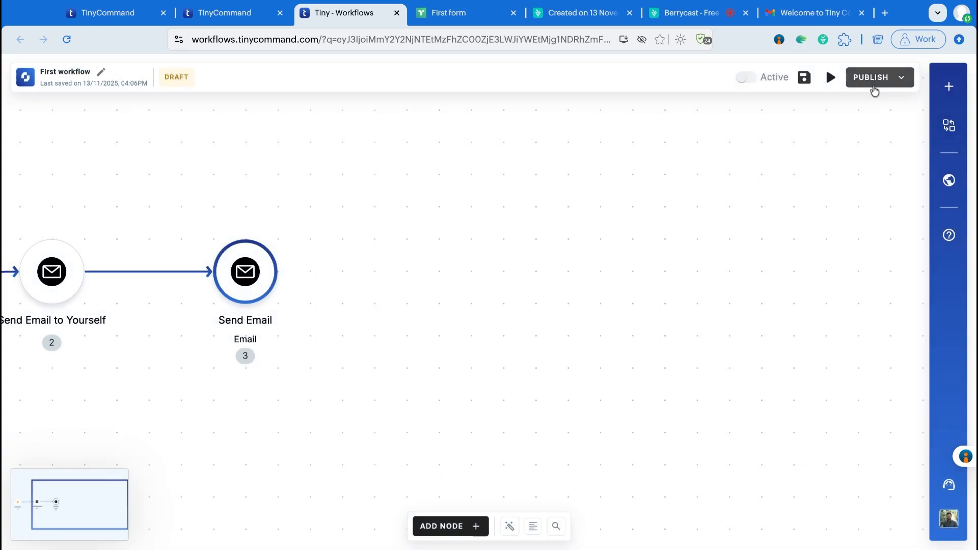
Step: Publish First workflow and close the publishing pane
click(866, 77)
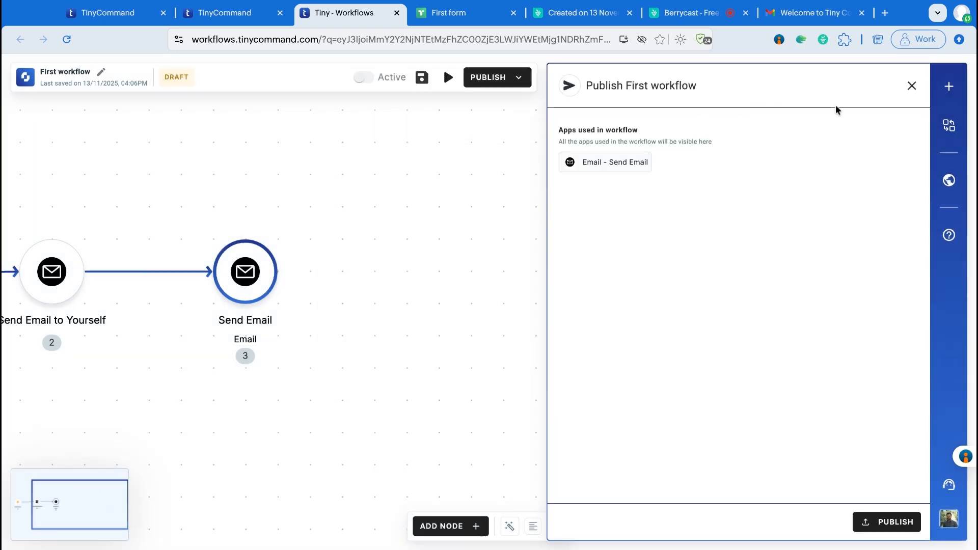
click(886, 522)
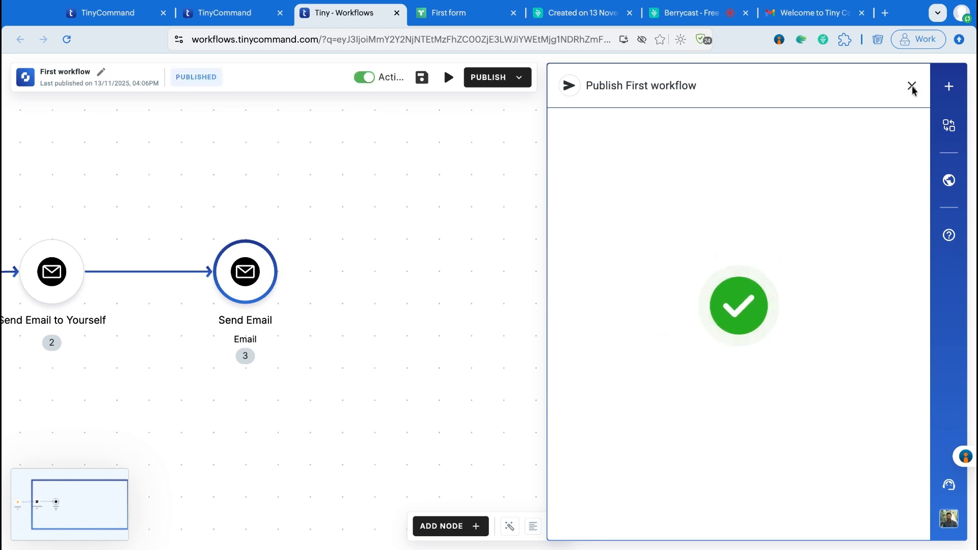
click(912, 88)
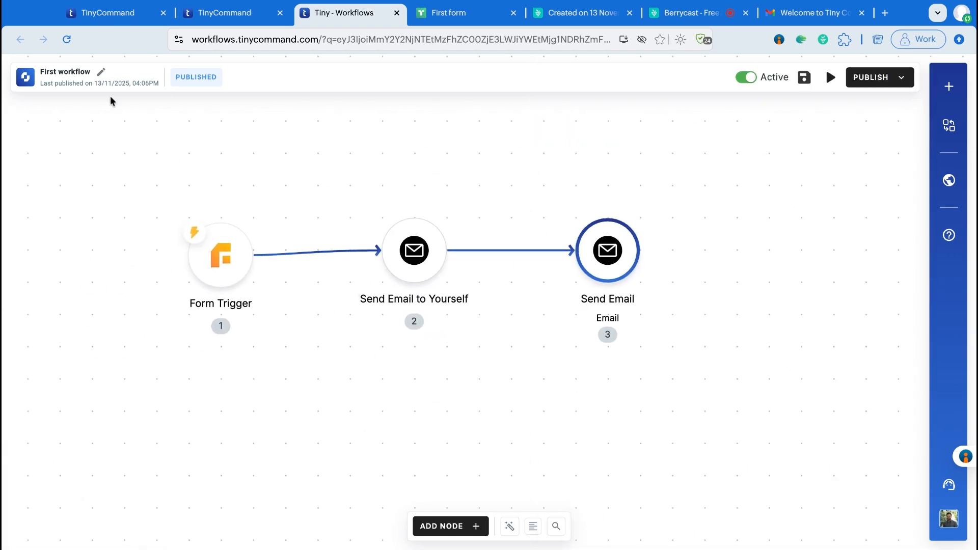
Step: Review the dashboard's recently used items, the Emails list, the First form response table and the published workflow's nodes
click(224, 13)
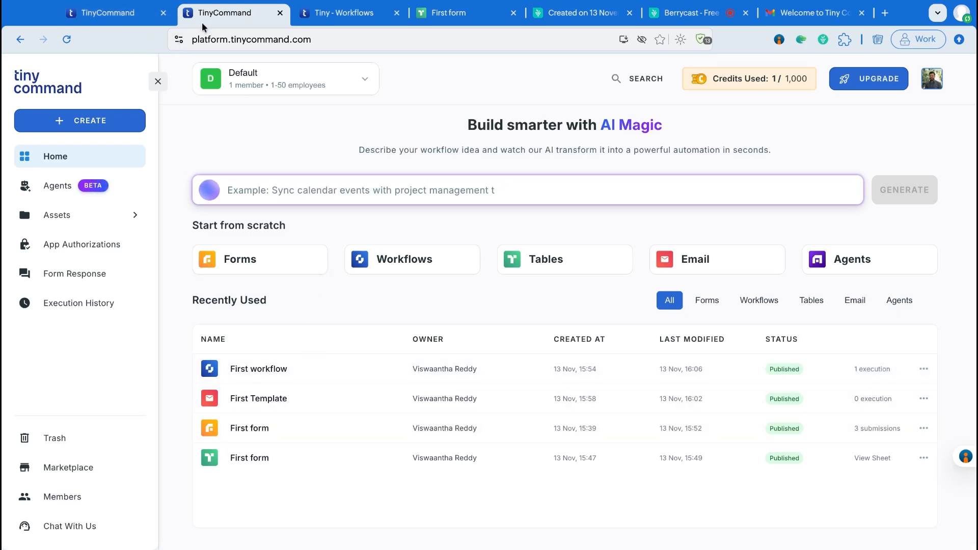
click(325, 18)
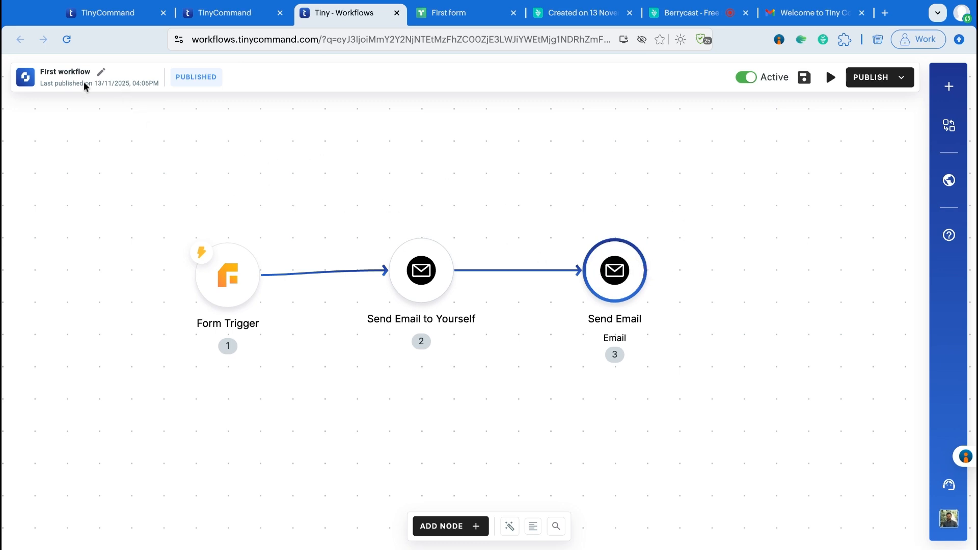
click(109, 16)
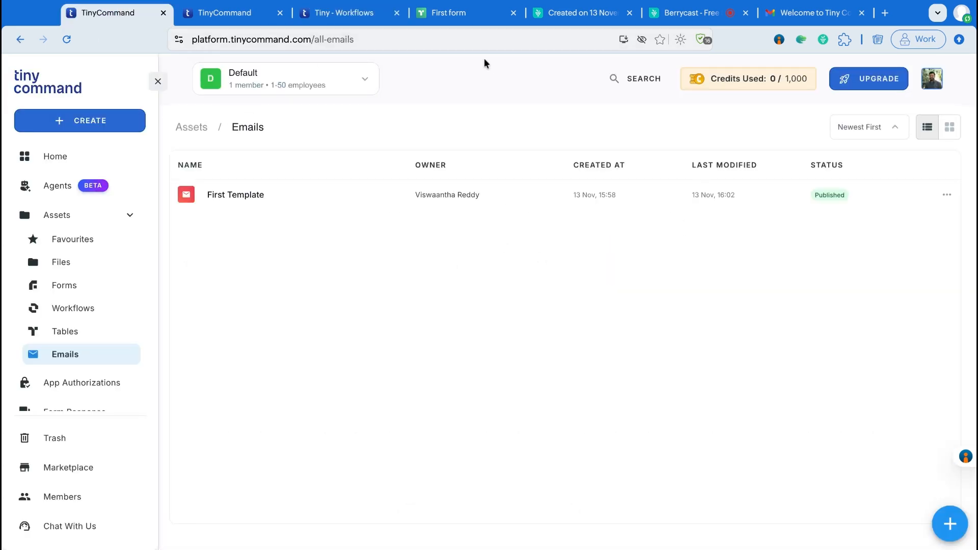
click(344, 12)
click(434, 16)
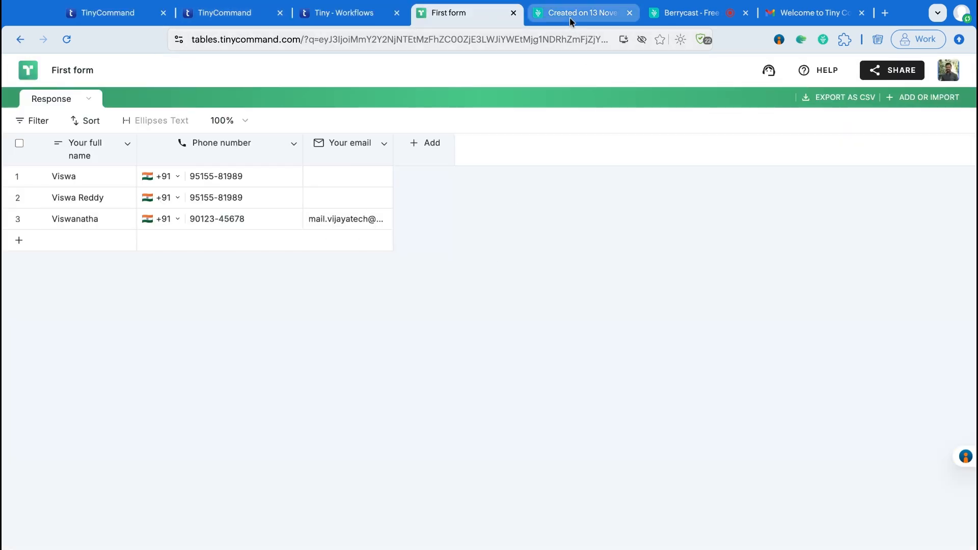
click(344, 15)
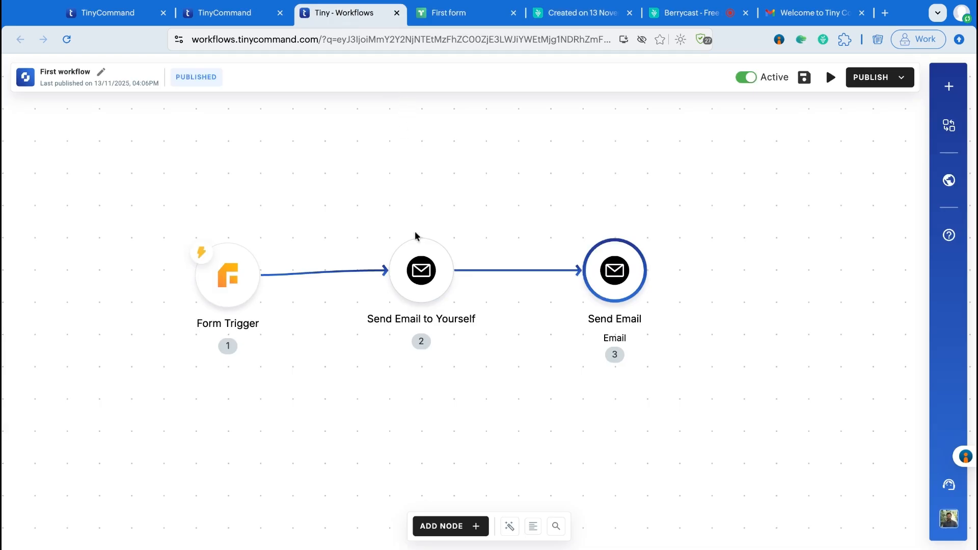
click(233, 279)
click(577, 154)
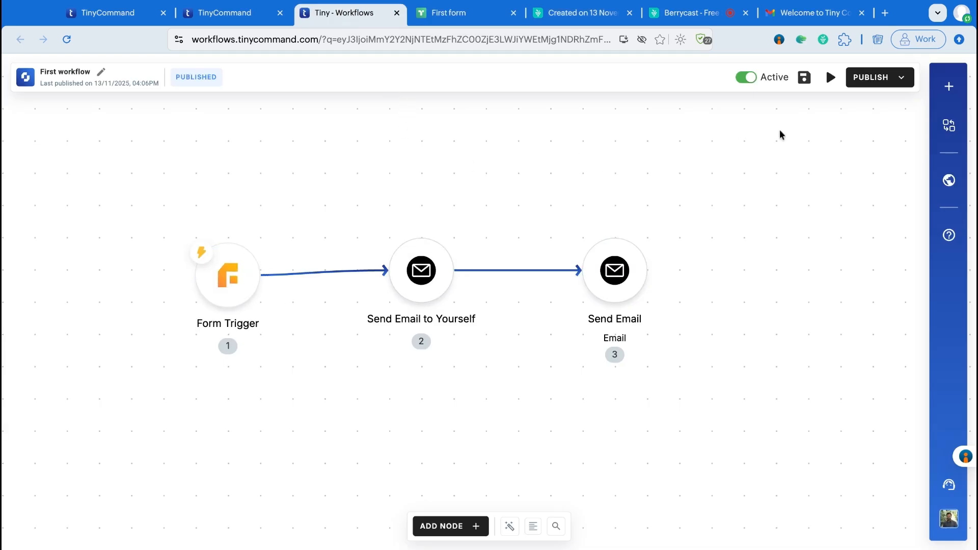
click(224, 16)
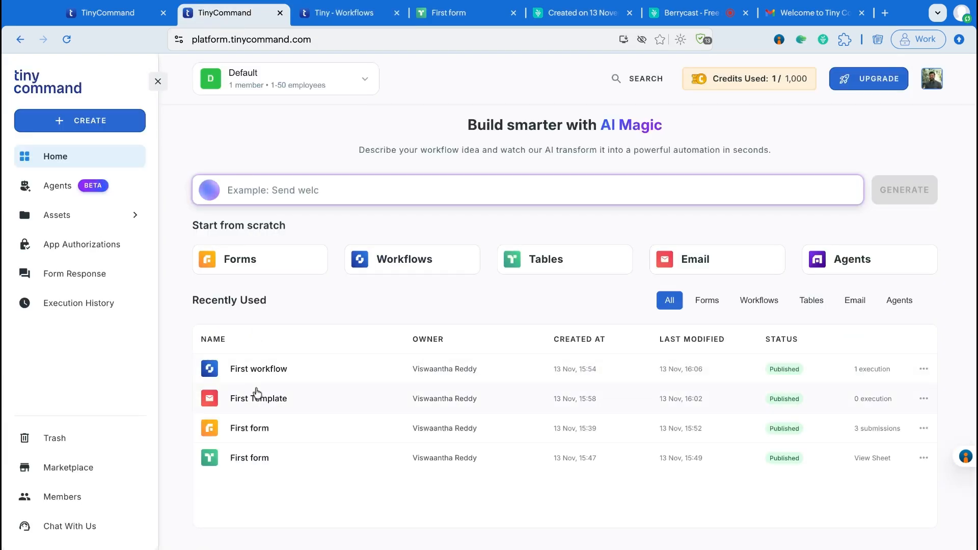
click(380, 20)
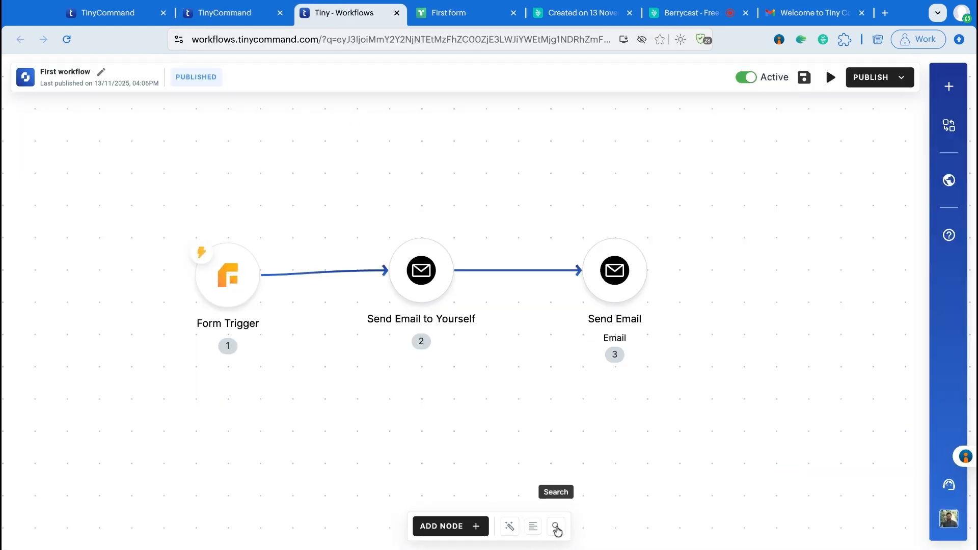
Step: Look at the Run Workflow options without running it, and check the dashboard and response table again
click(831, 76)
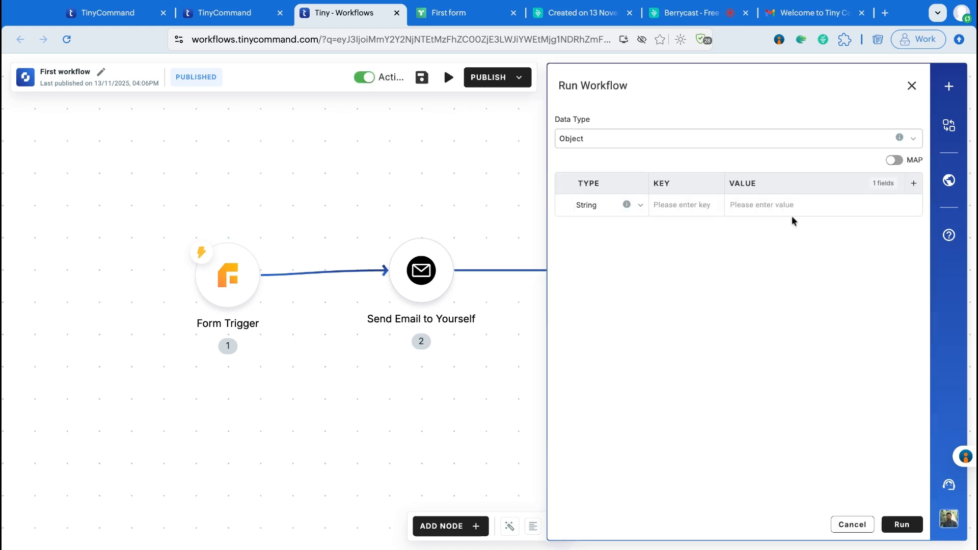
click(912, 86)
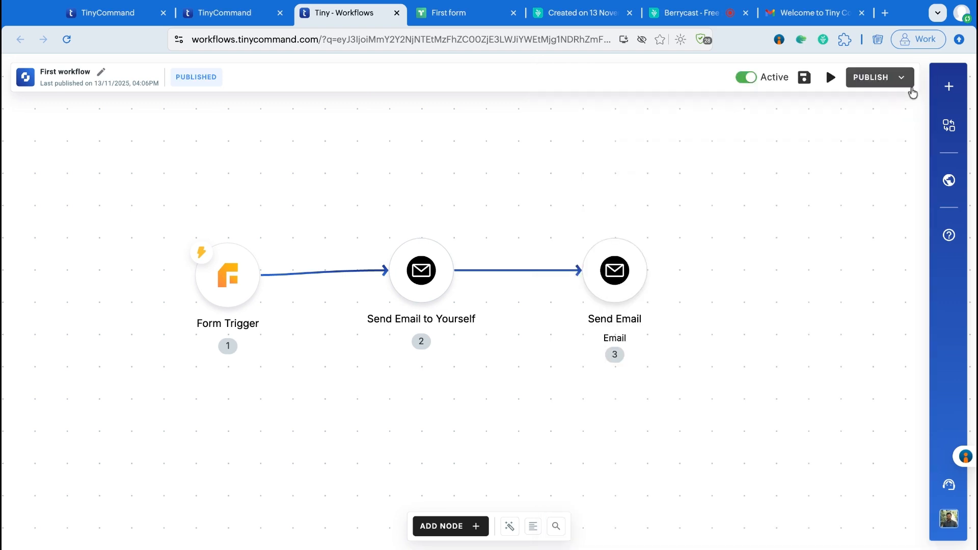
click(213, 18)
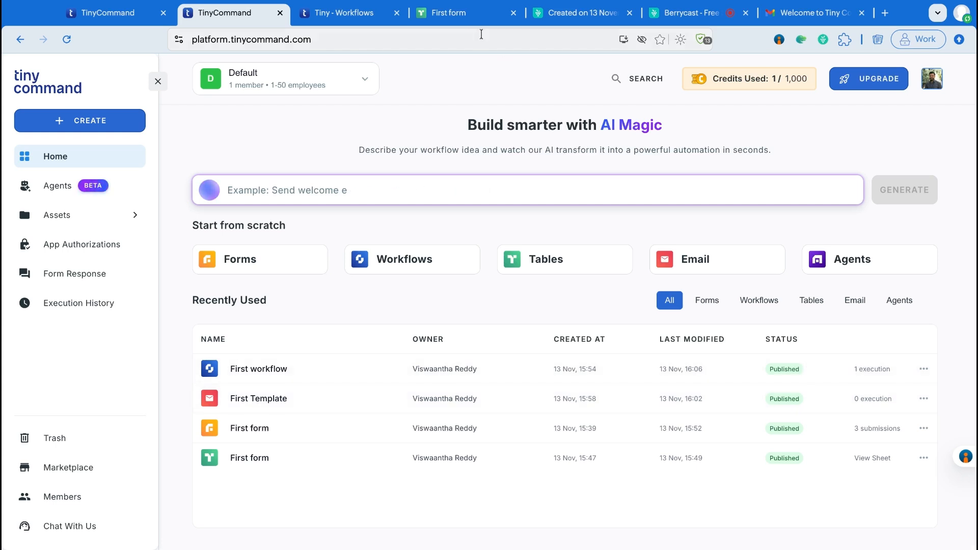
click(466, 14)
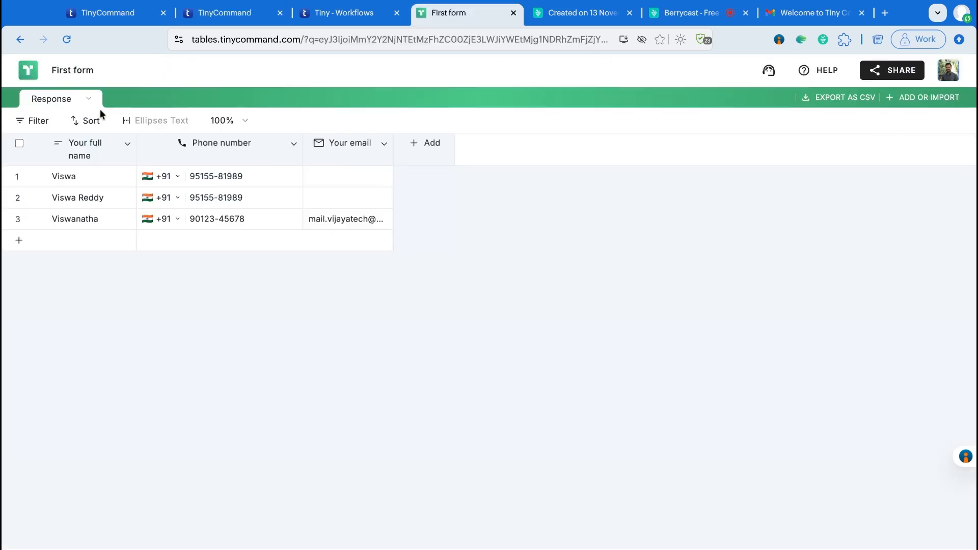
click(361, 16)
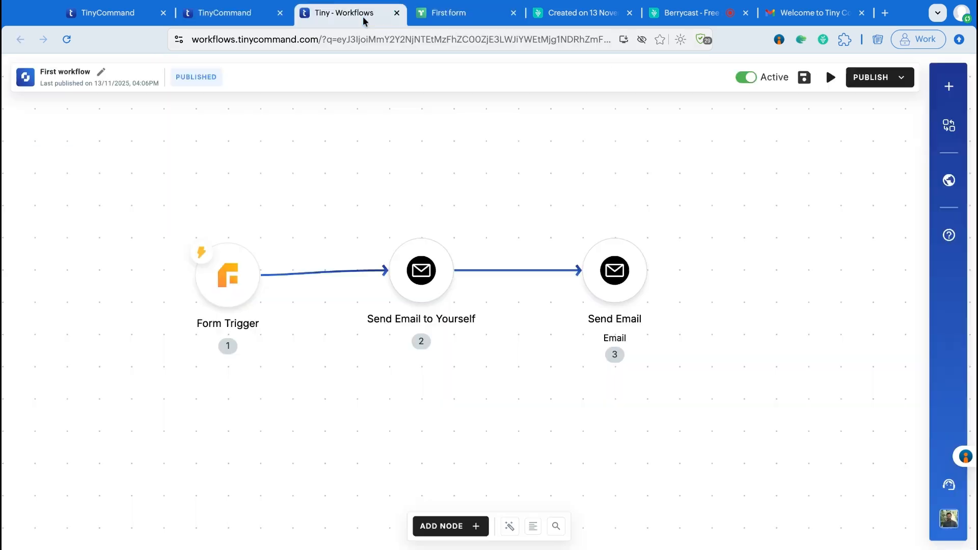
Step: Copy the First form's URL from the dashboard and open the live form in a new browser tab
click(219, 22)
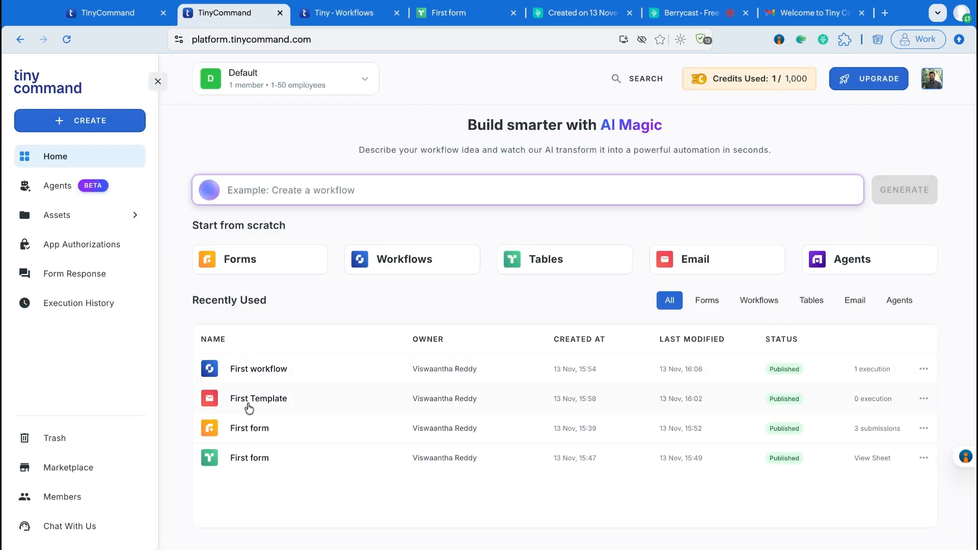
click(924, 428)
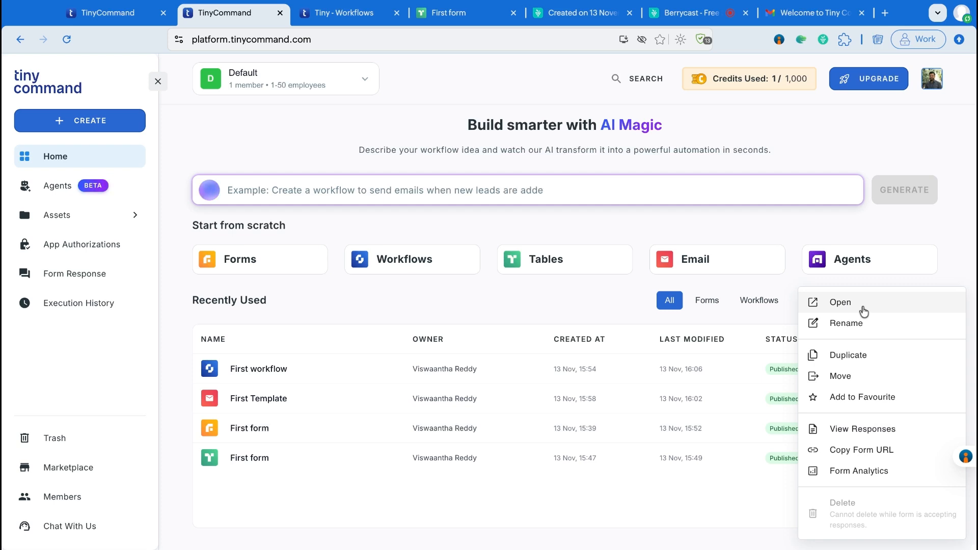
click(872, 452)
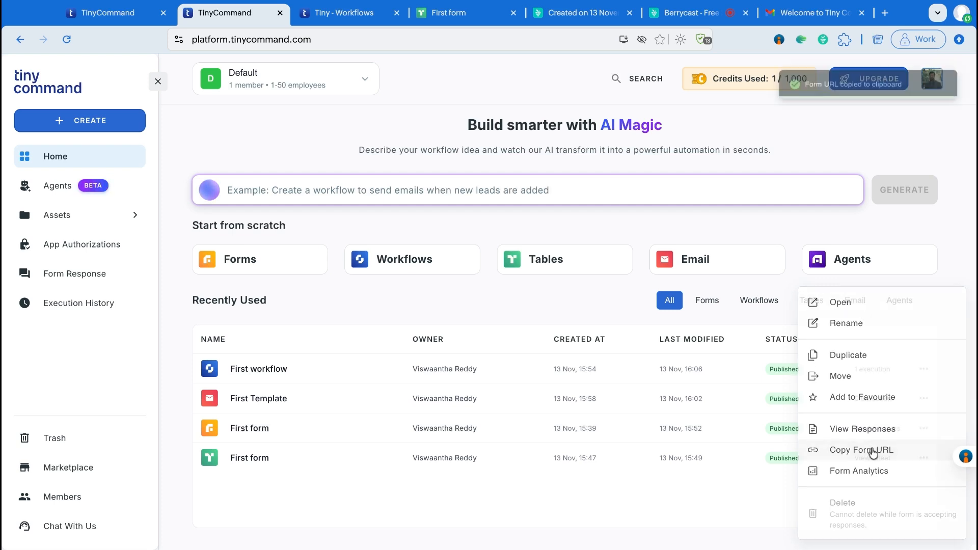
key(ctrl+t)
key(ctrl+v)
key(Return)
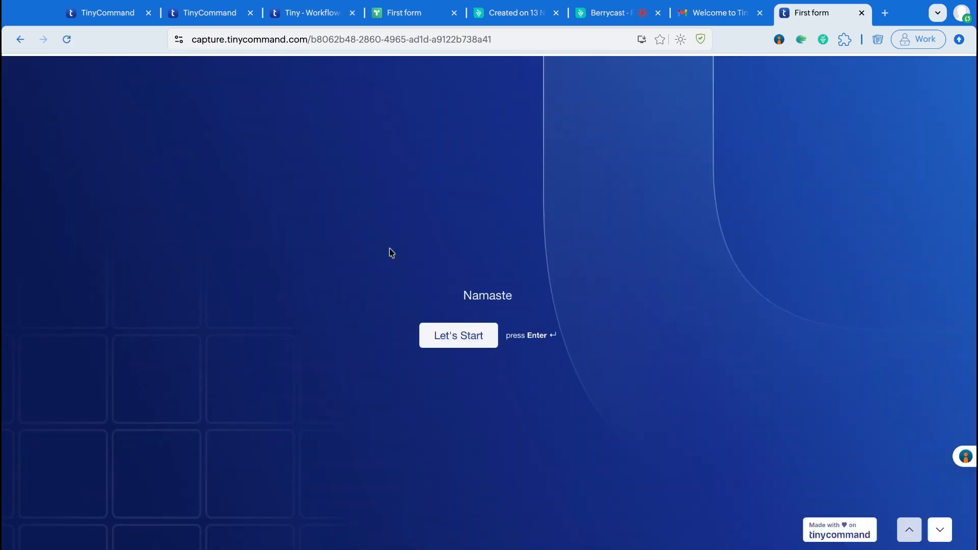
Step: Submit a response through the live First form, close the redirected website, and check the response table
click(493, 335)
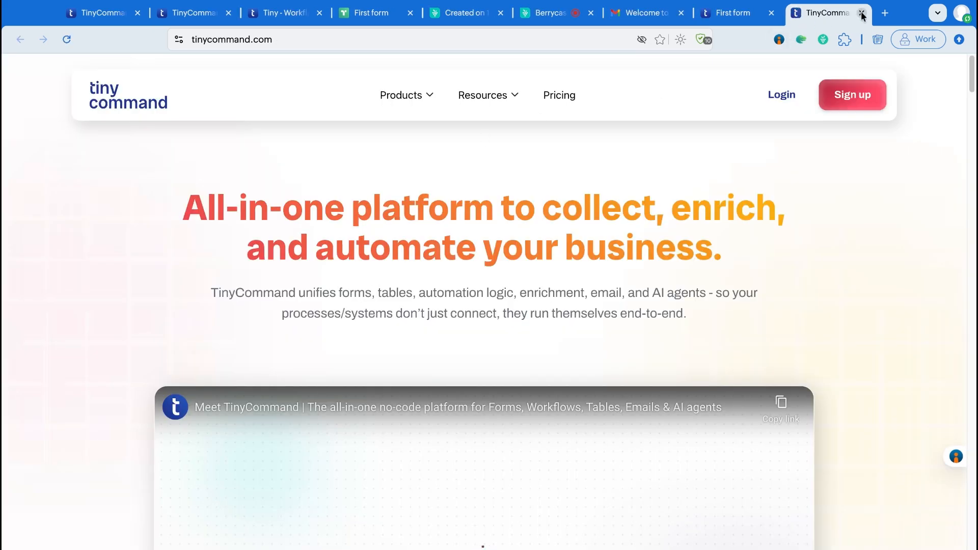
click(861, 13)
click(391, 26)
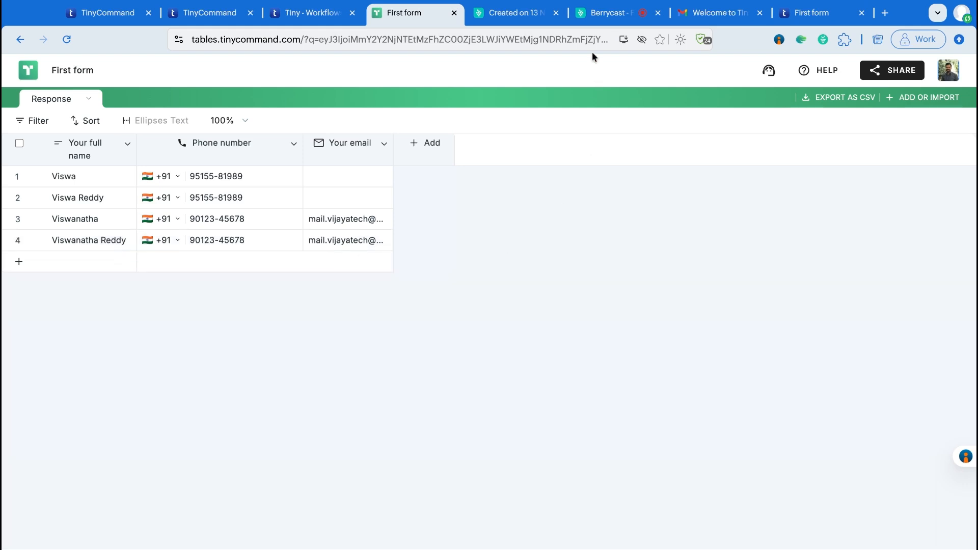
Step: Switch to Gmail, read both messages in the "New form submission - First Form" thread, and refresh the inbox
click(713, 15)
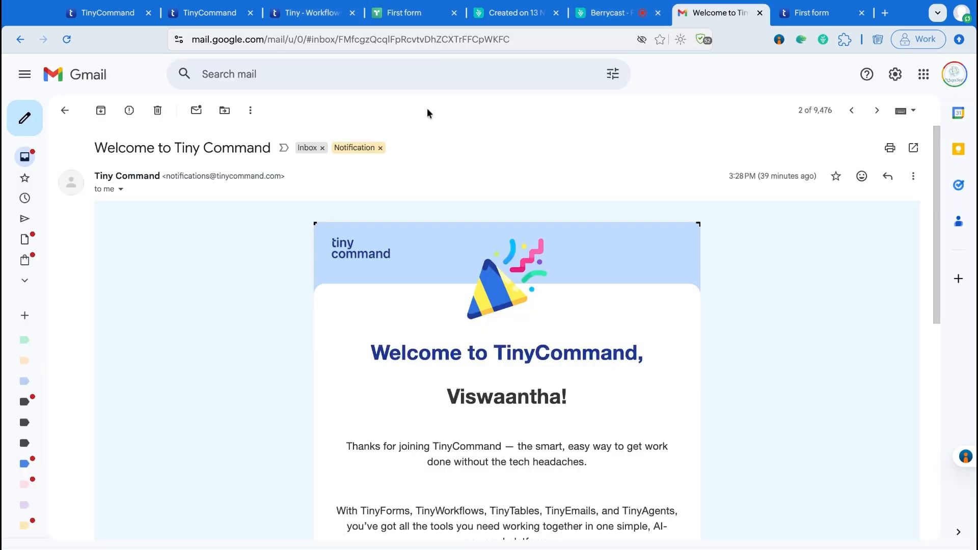
click(64, 110)
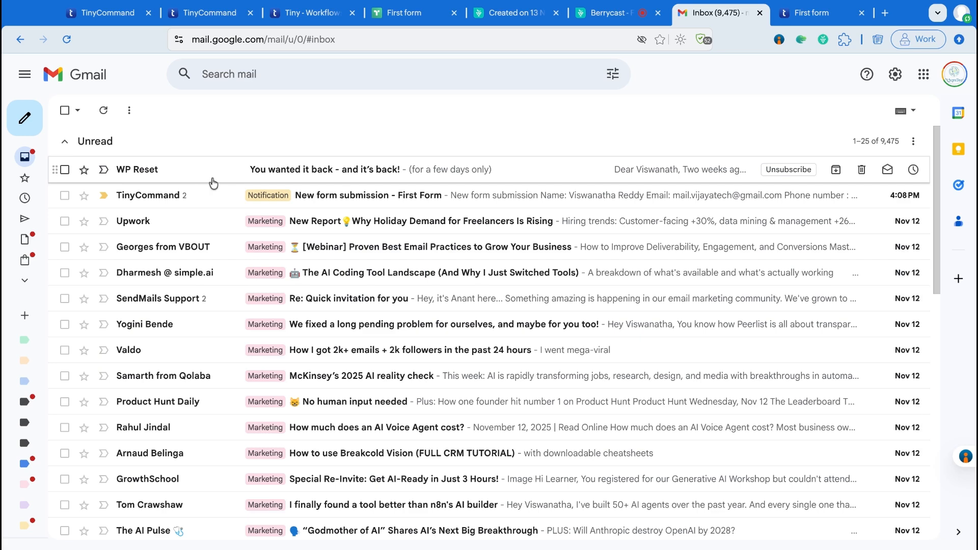
click(340, 199)
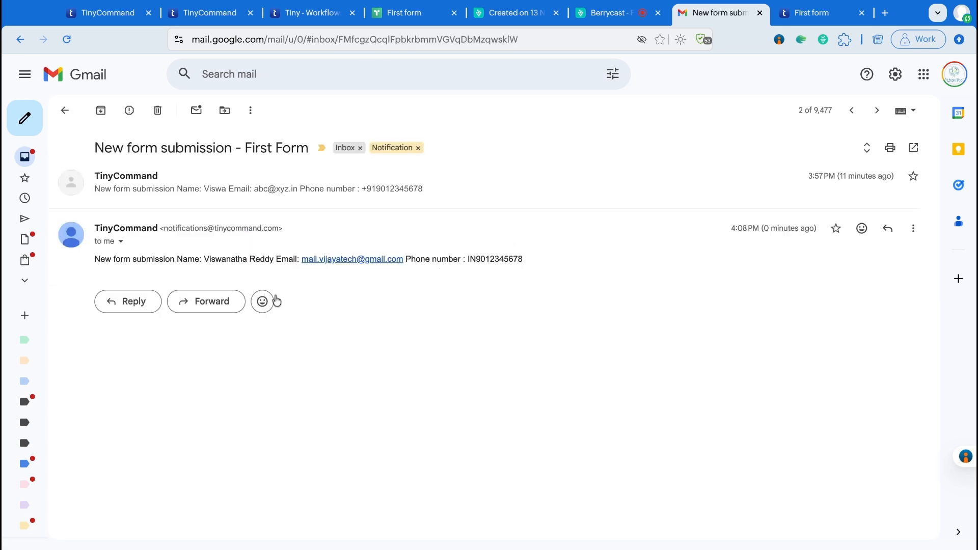
click(235, 195)
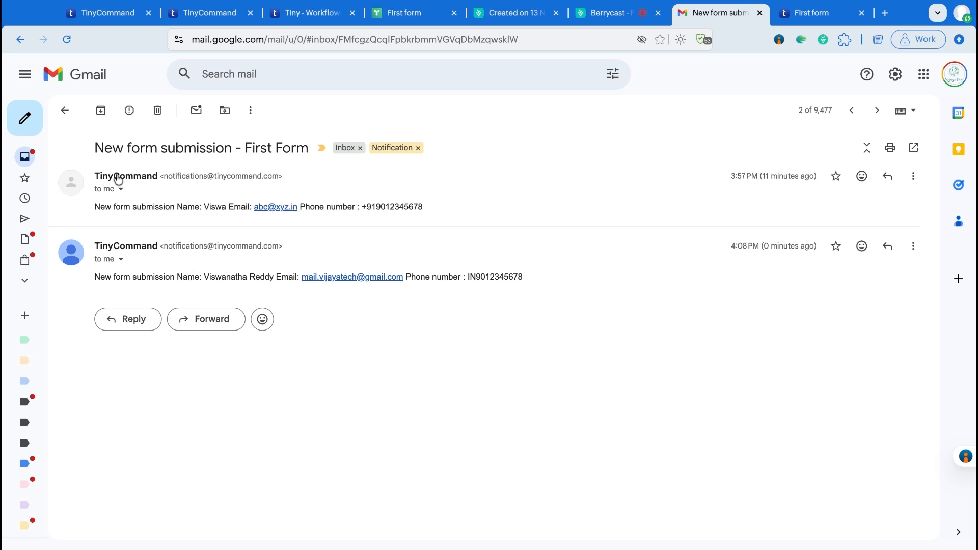
click(65, 111)
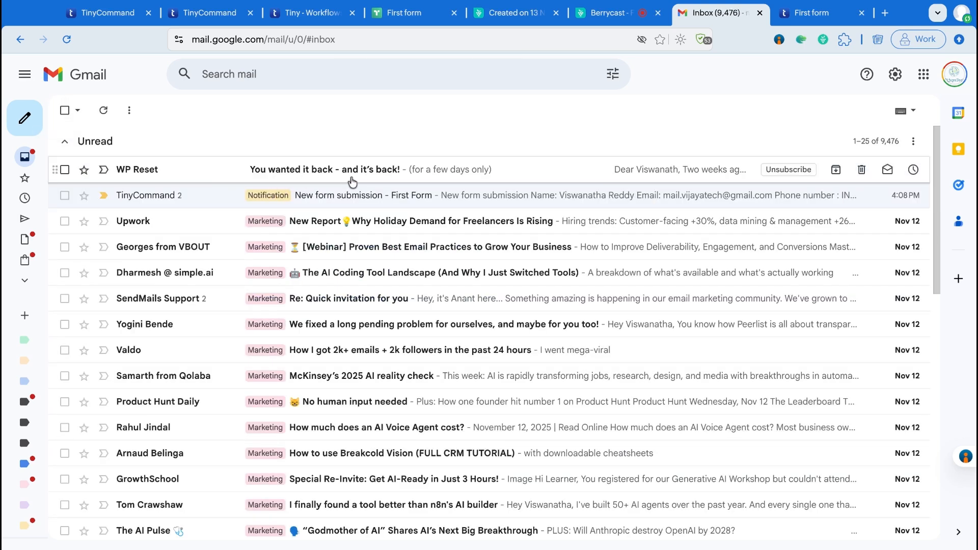
click(103, 110)
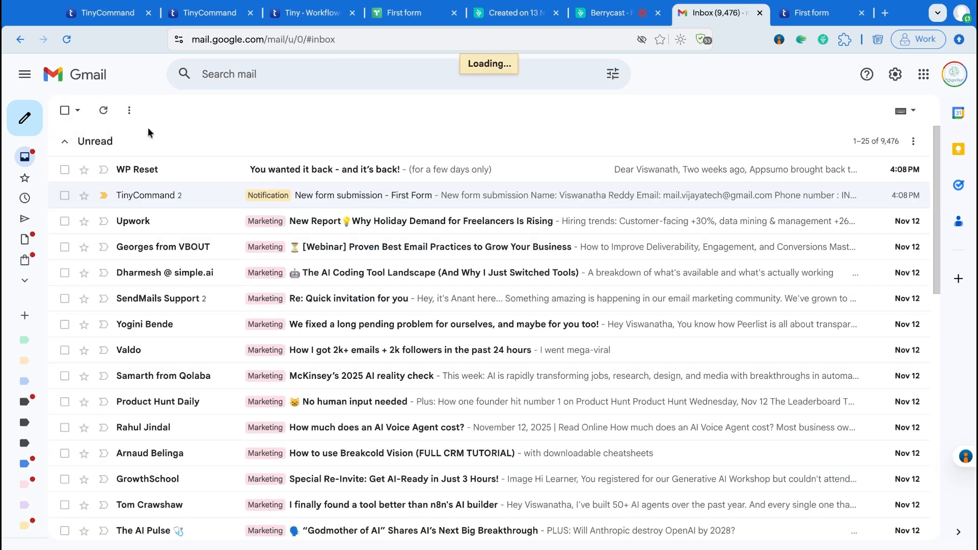
Step: Check the dashboard, the workflow's Send Email node, the submitted form page and the response table
click(214, 14)
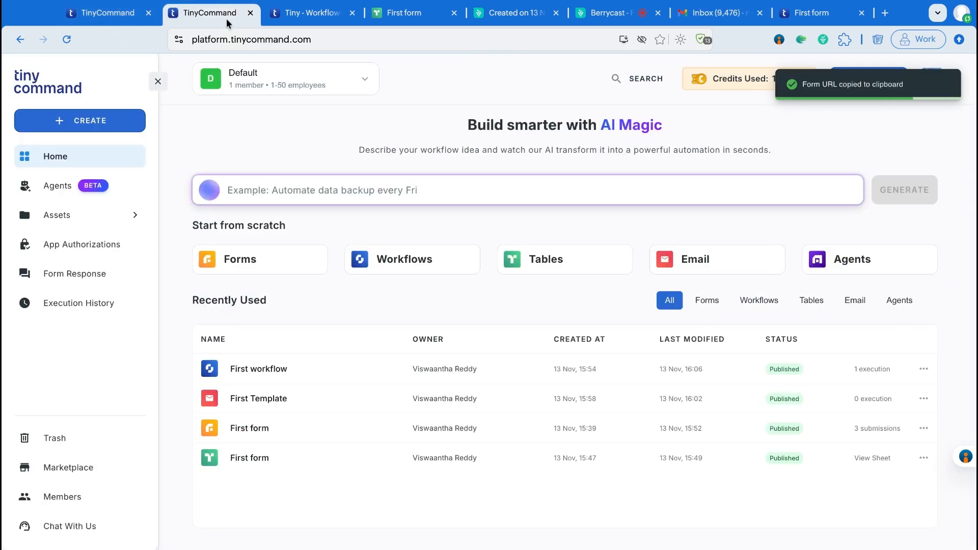
click(312, 15)
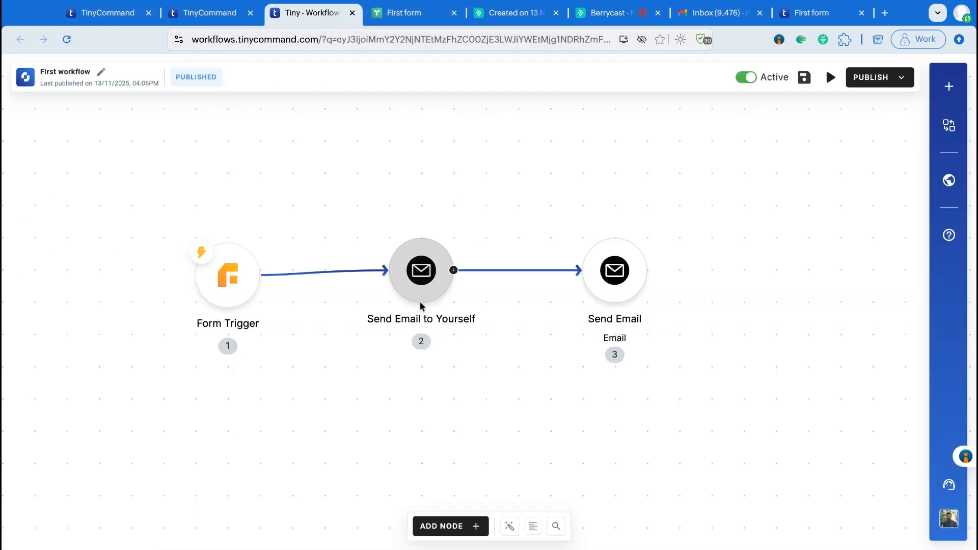
click(609, 272)
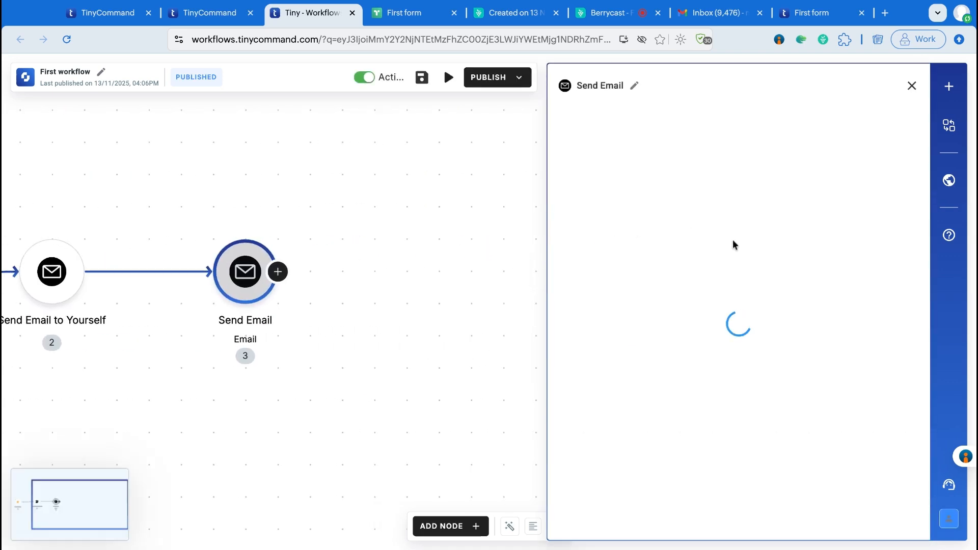
click(810, 18)
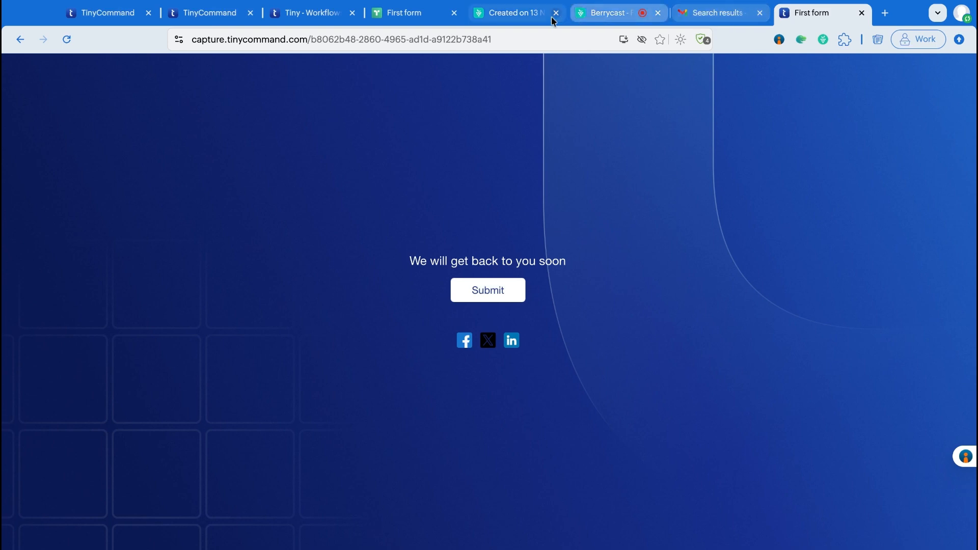
click(415, 15)
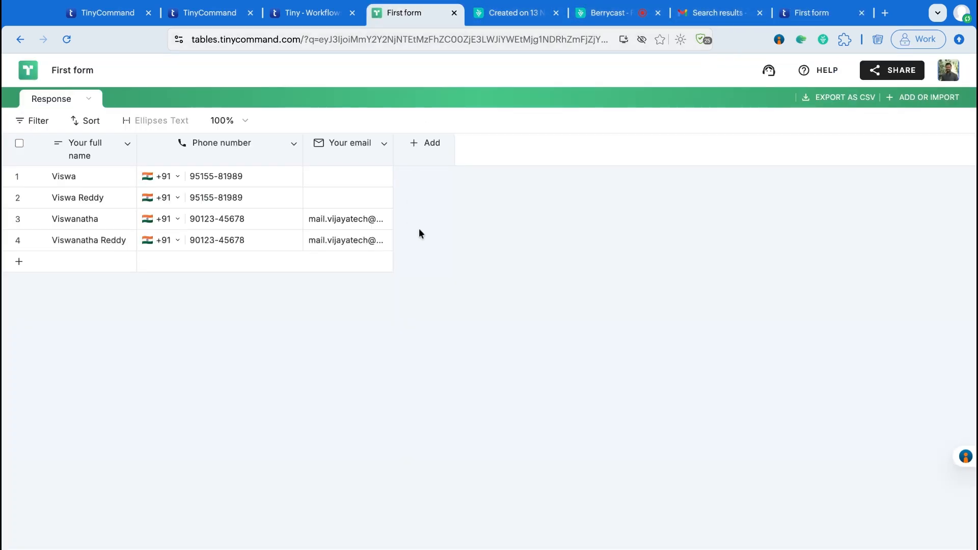
Step: Close the Send Email node's settings, reload First workflow, and view its logs
click(320, 16)
click(911, 87)
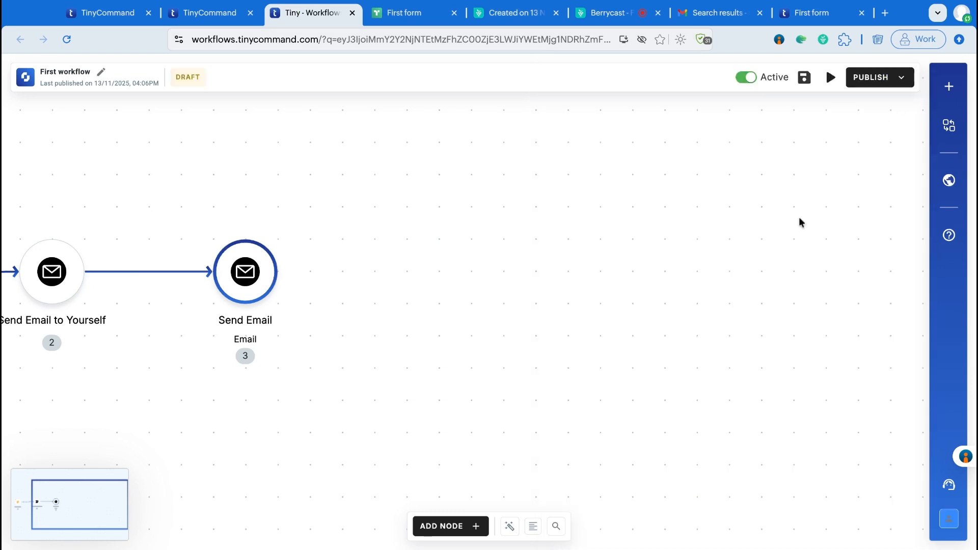
click(67, 39)
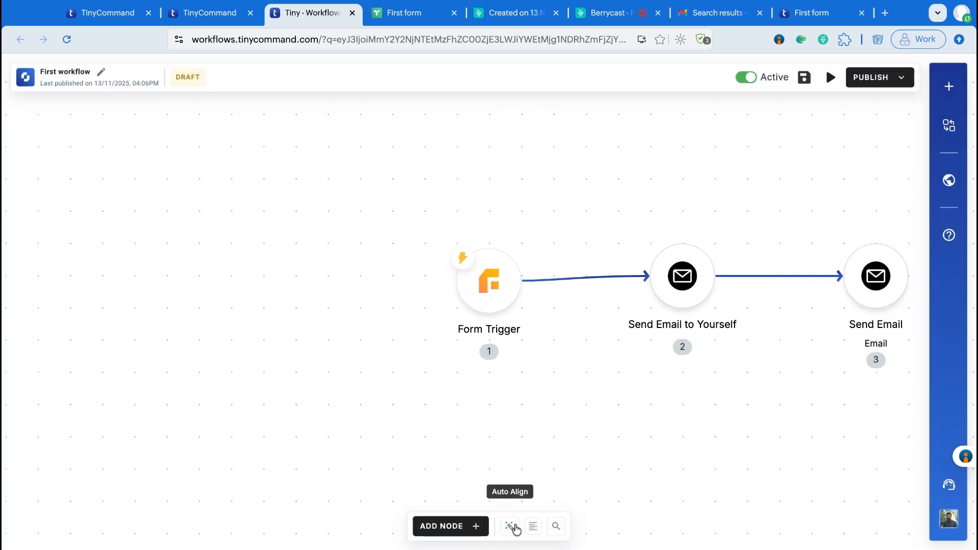
click(531, 526)
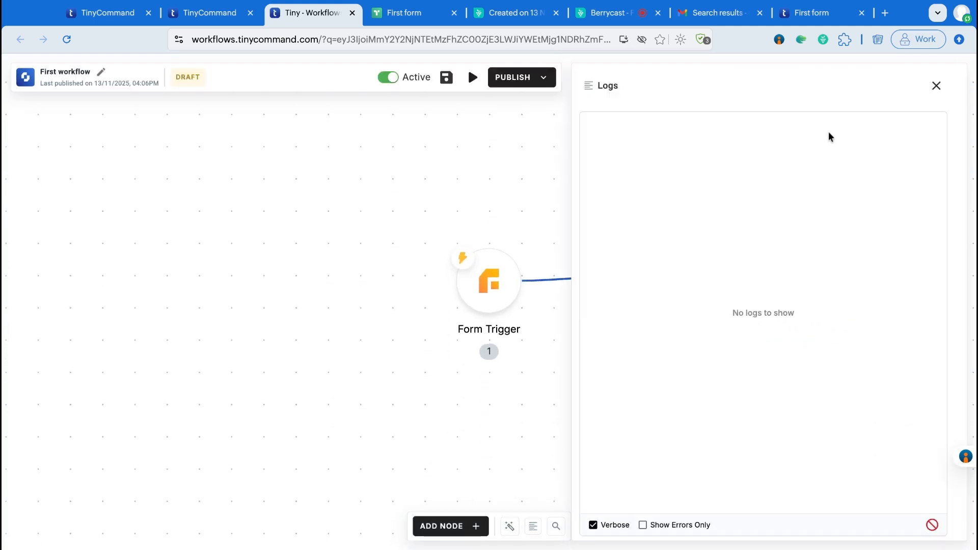
click(935, 86)
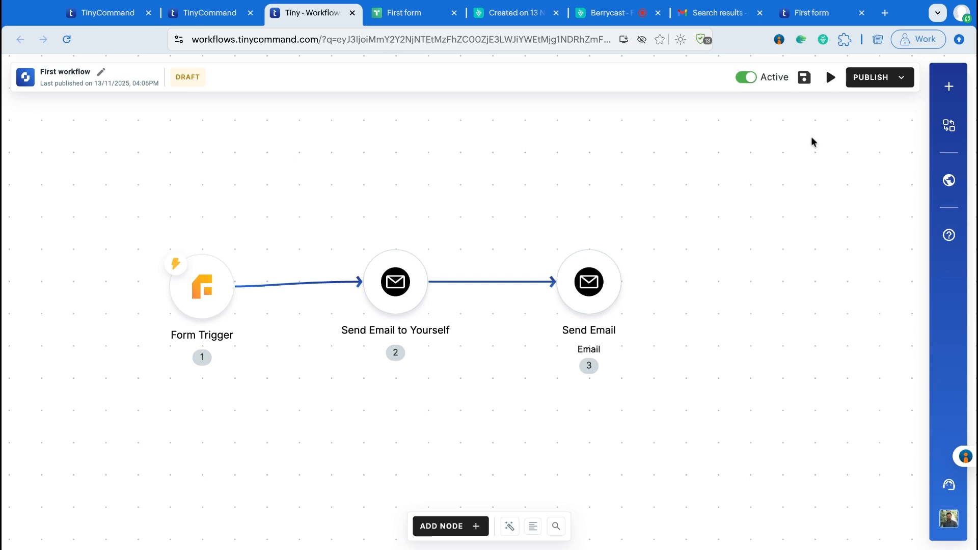
Step: Examine the latest response in the First form table, selecting its row and clearing the selection
key(ctrl+Tab)
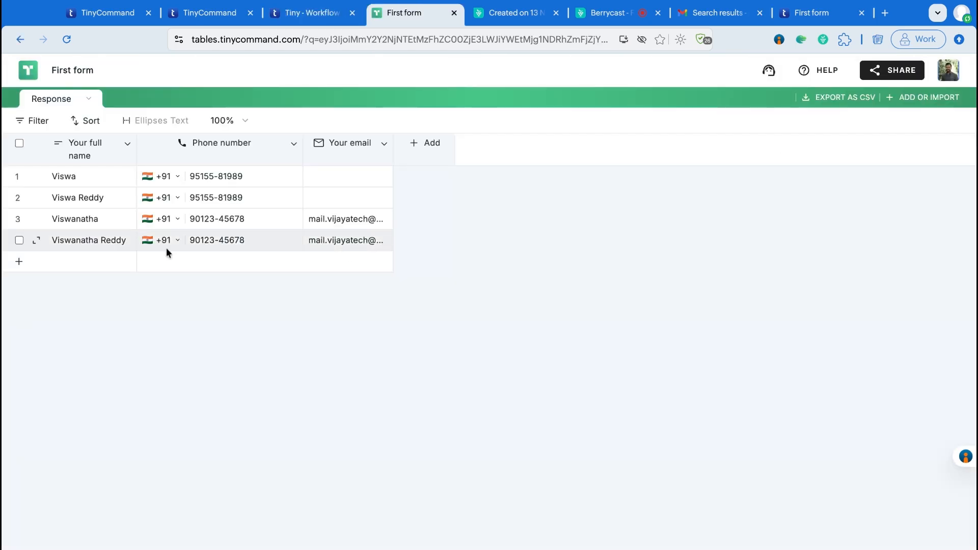
click(19, 240)
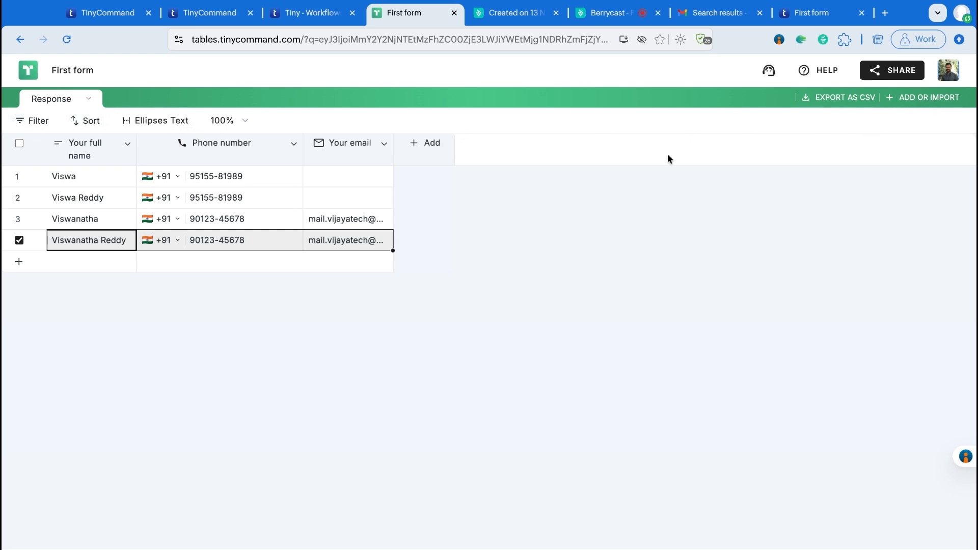
click(86, 260)
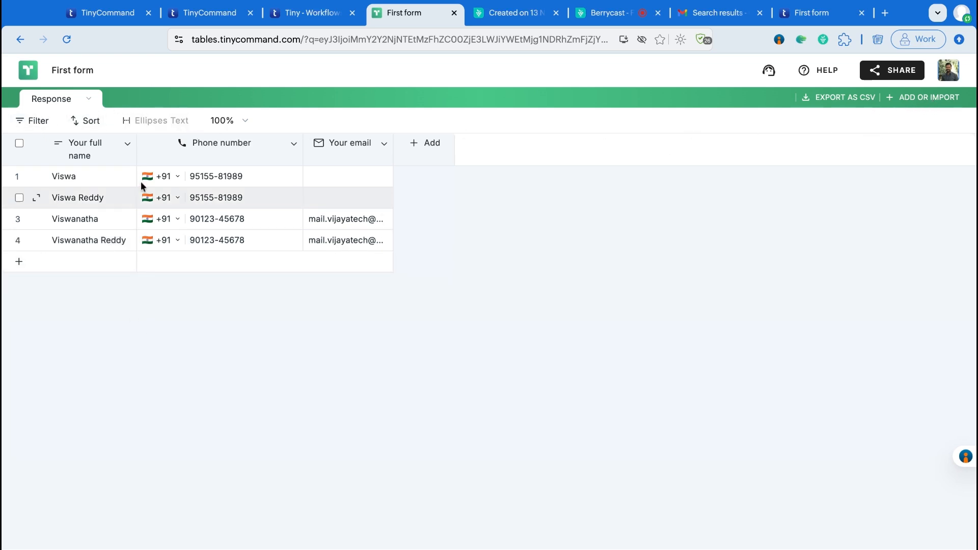
Step: Republish First workflow and submit another response through the First form
click(311, 14)
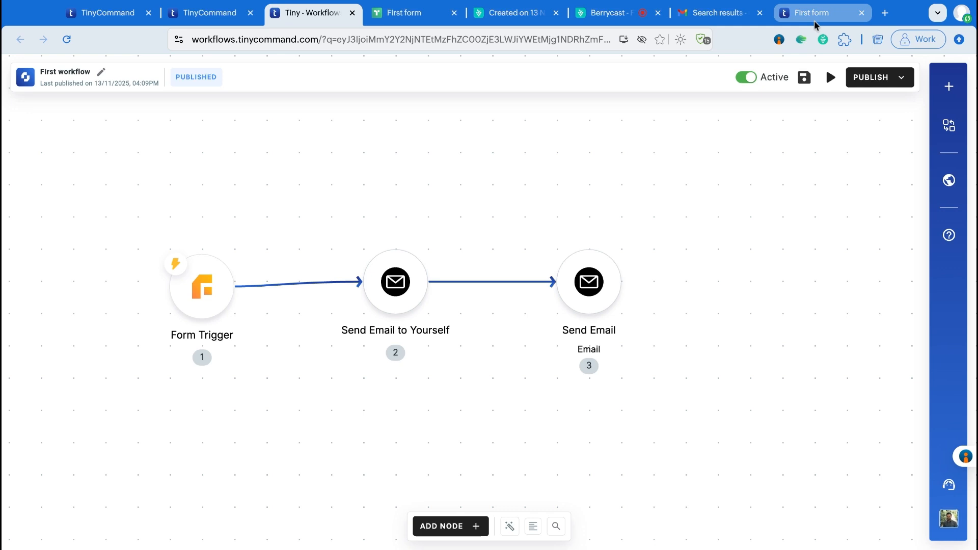
click(402, 15)
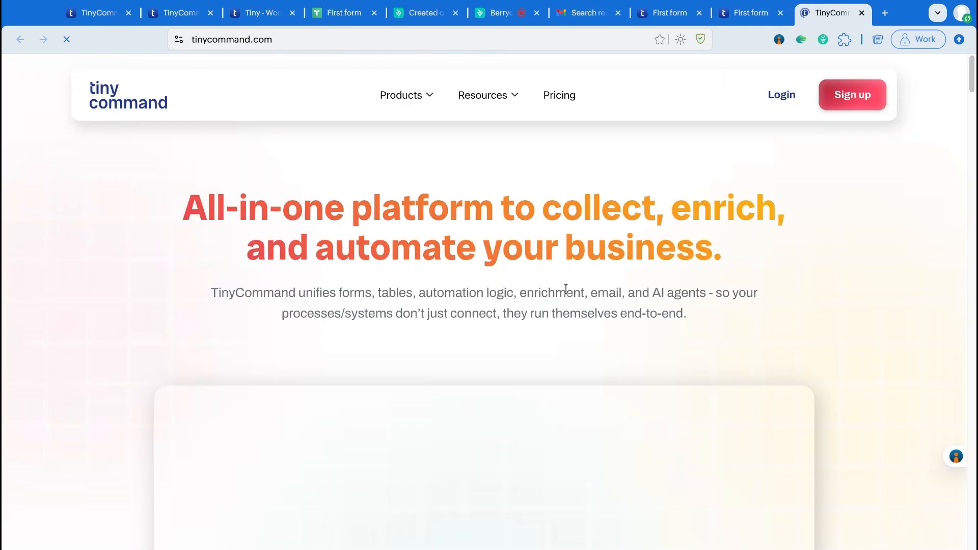
Step: Open Gmail in a new tab, refresh the inbox, and read the latest First Form submission notification
key(ctrl+t)
text(gm)
key(Return)
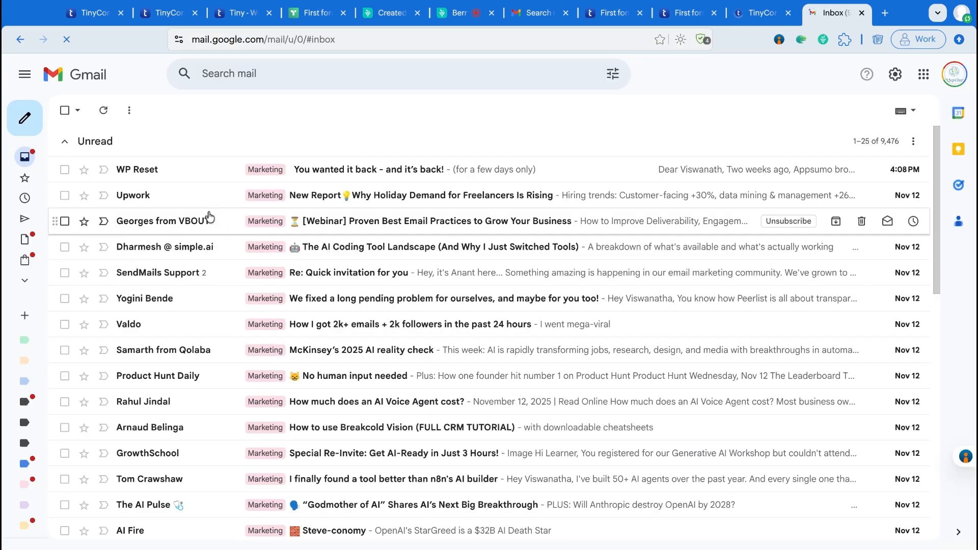
click(104, 110)
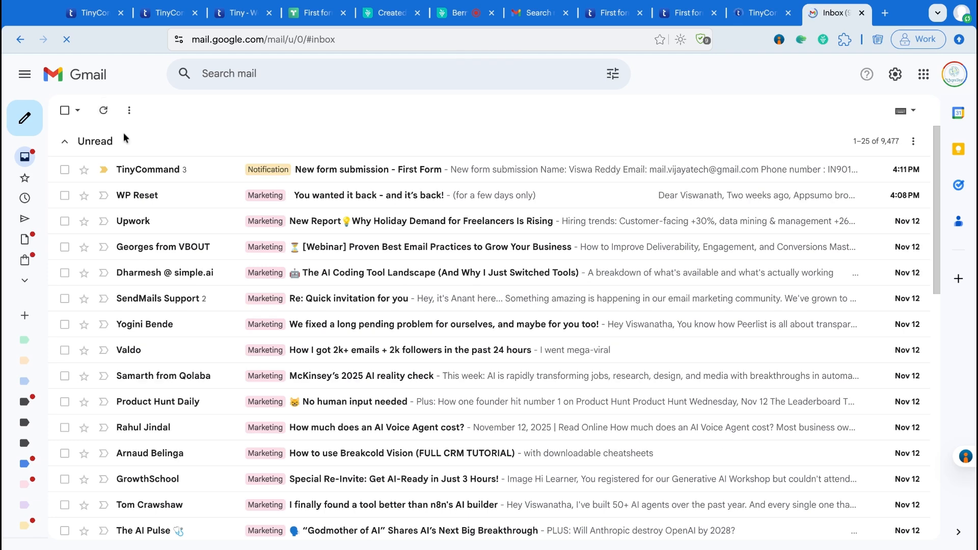
click(345, 175)
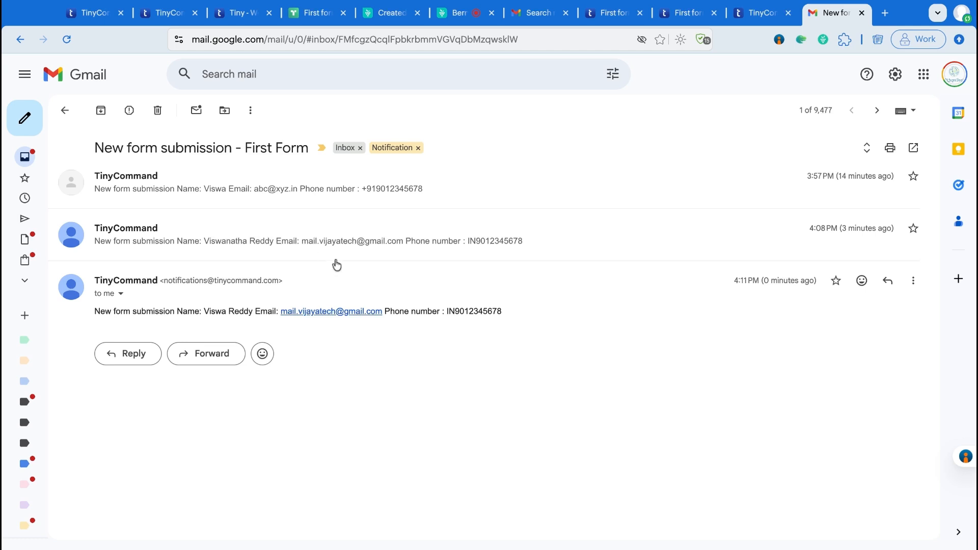
click(65, 110)
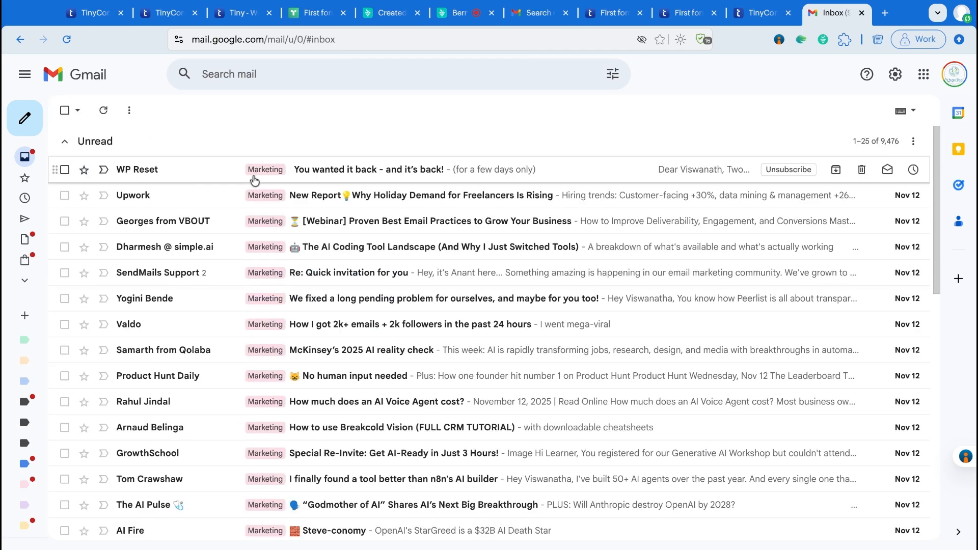
Step: Review the Send Email node's configuration in First workflow and delete that node
click(233, 15)
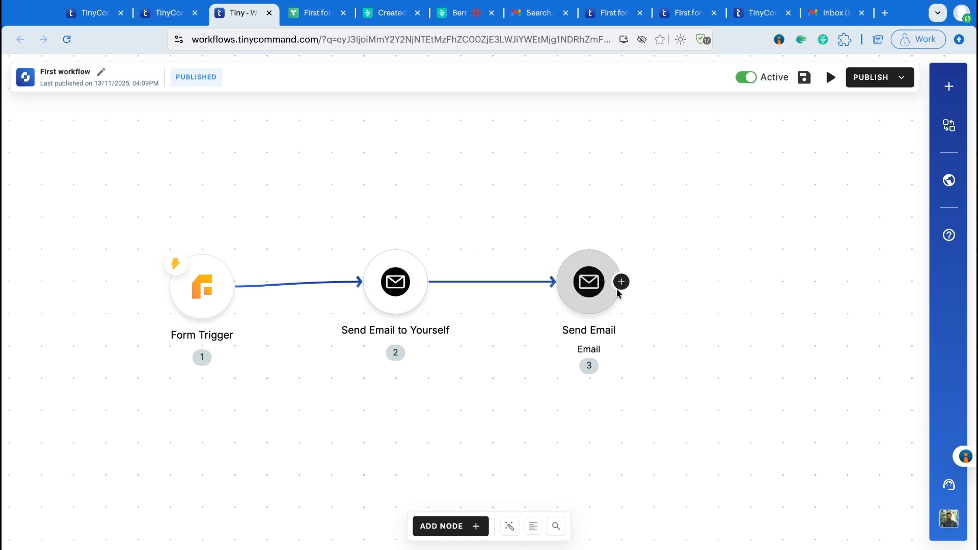
click(598, 284)
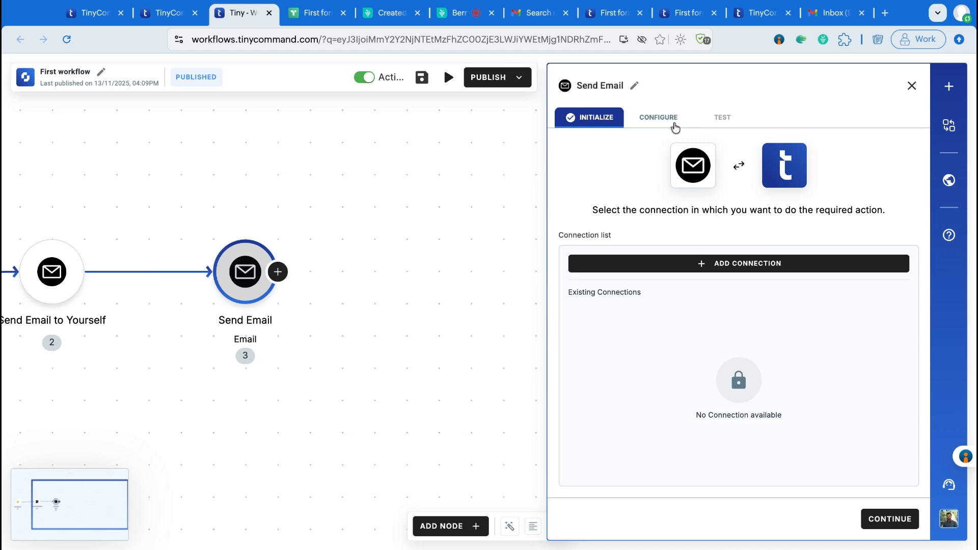
click(675, 122)
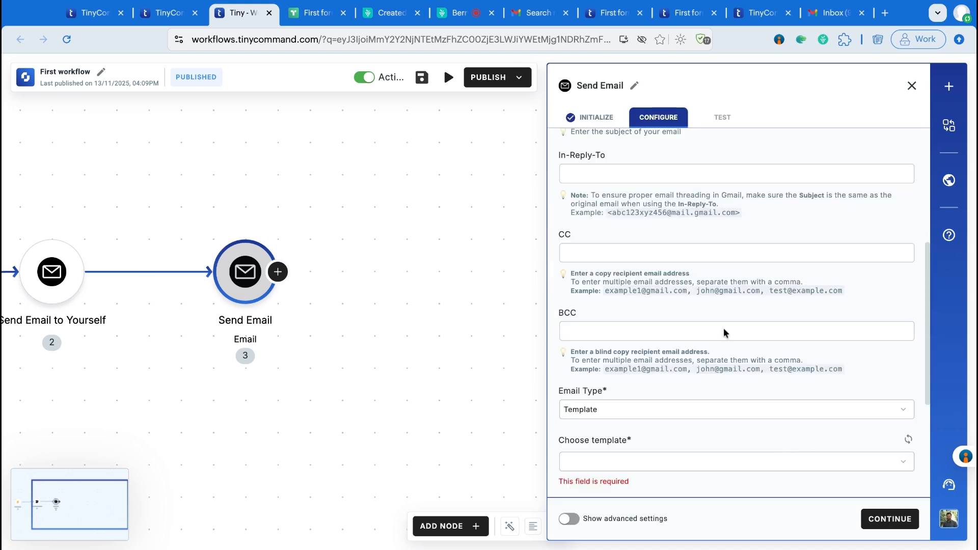
click(912, 87)
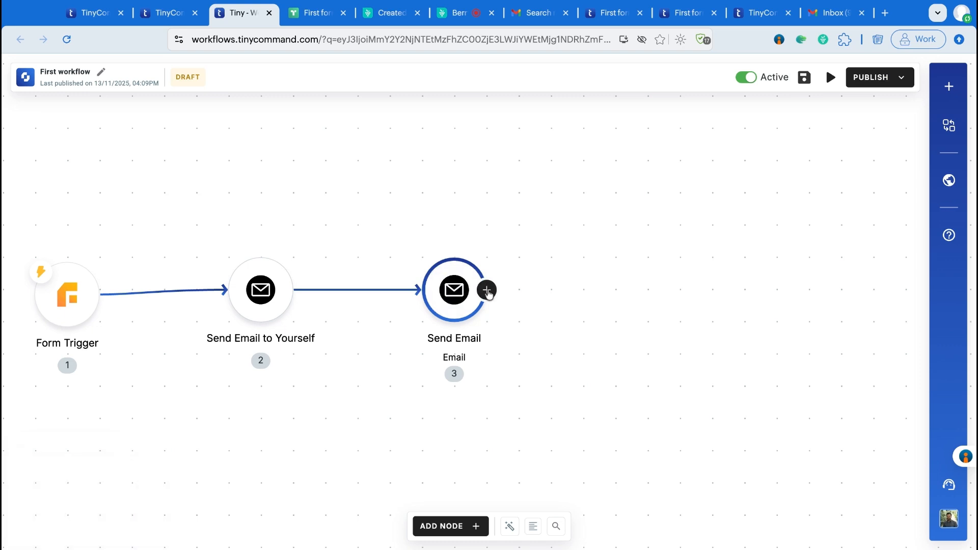
right_click(455, 289)
click(516, 351)
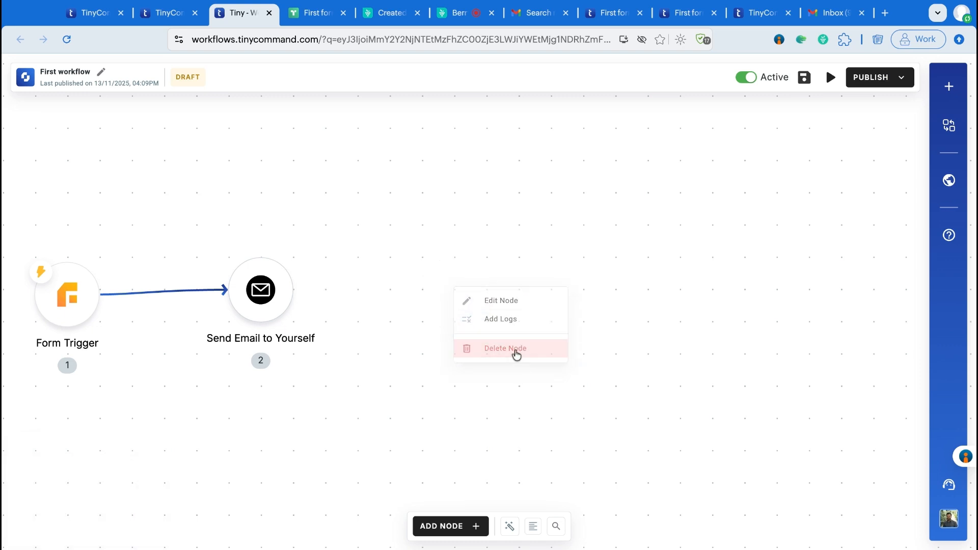
Step: Add an HTTP node after Send Email to Yourself and look over its request settings
click(296, 294)
text(web)
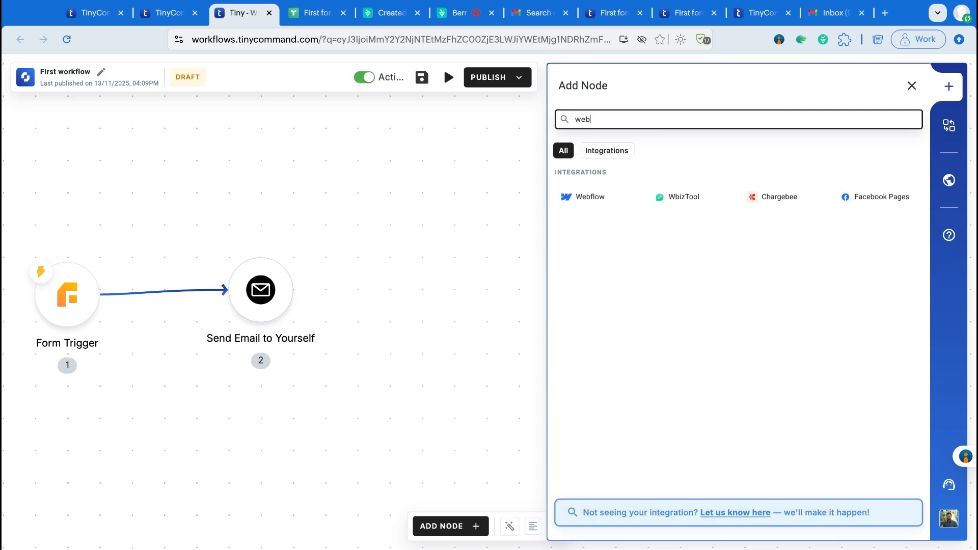
key(ctrl+a)
key(BackSpace)
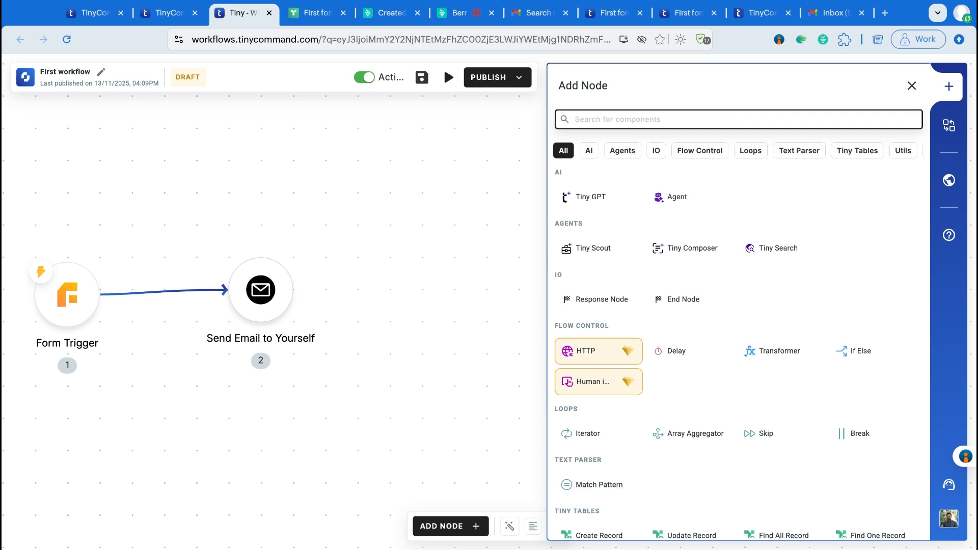
click(608, 354)
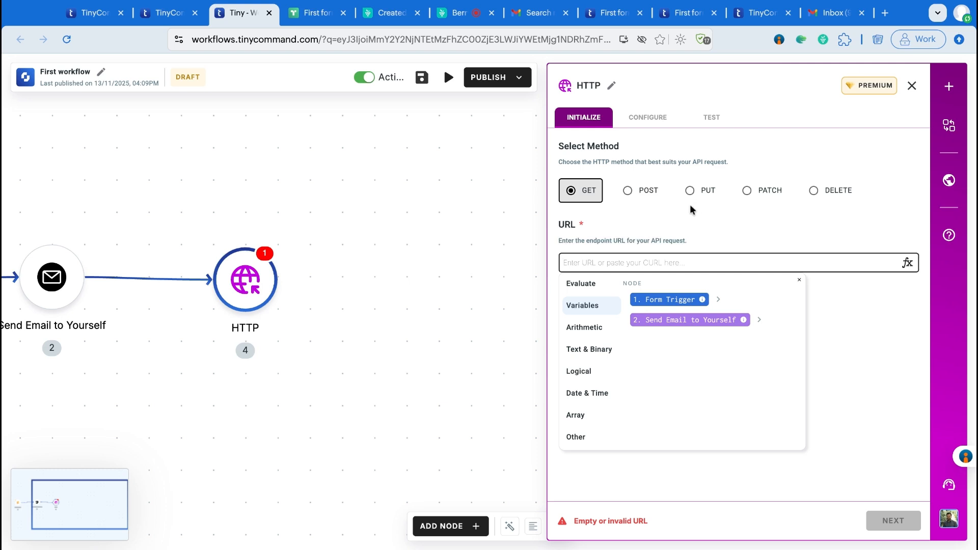
click(911, 86)
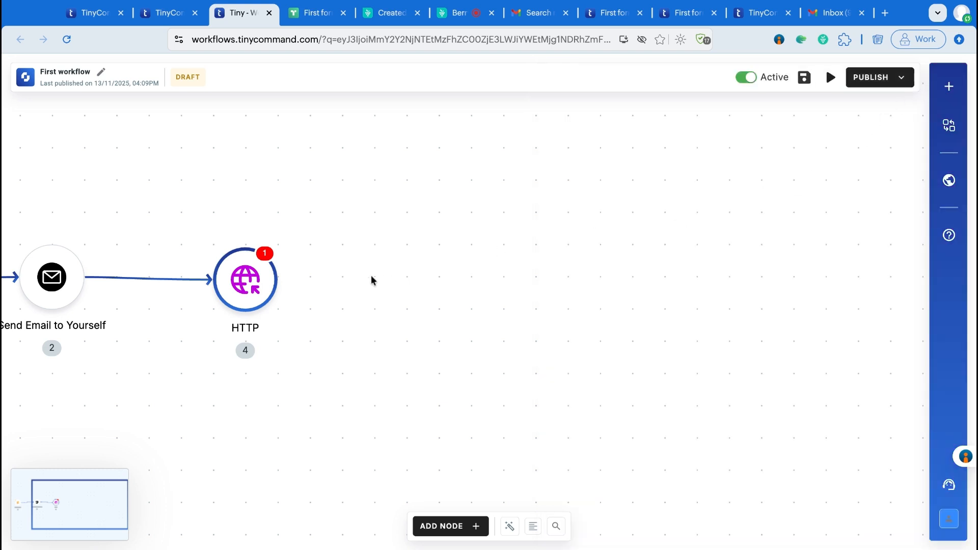
Step: Delete the HTTP node from First workflow
right_click(247, 288)
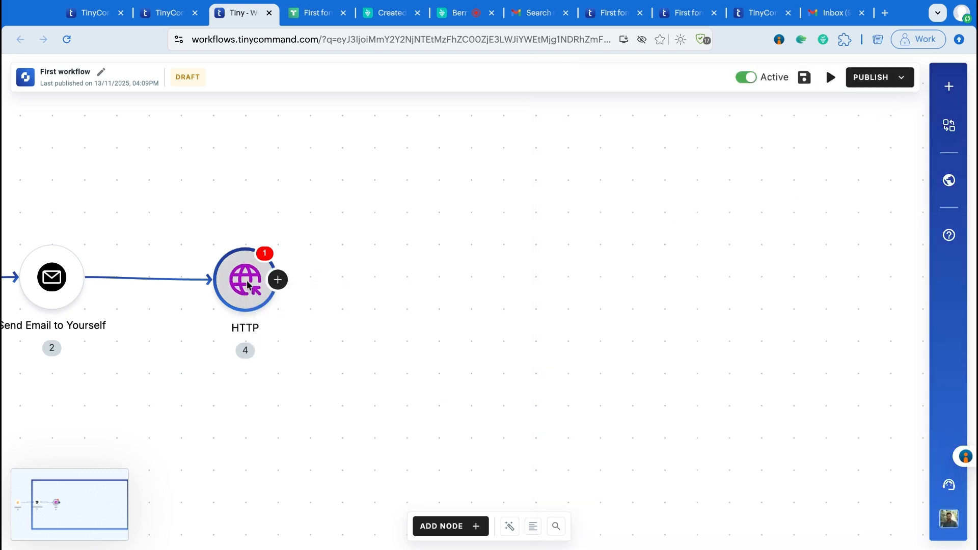
right_click(255, 286)
click(293, 295)
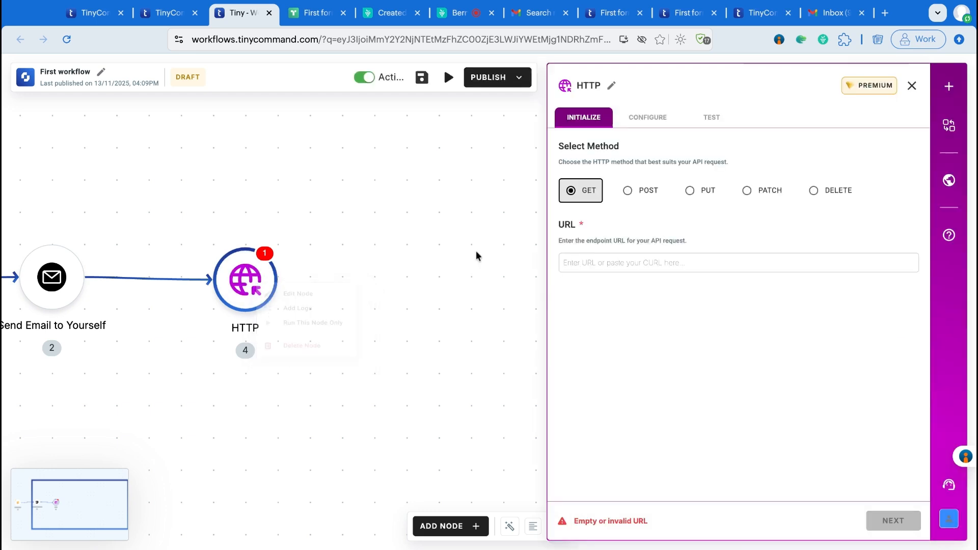
click(912, 86)
right_click(246, 282)
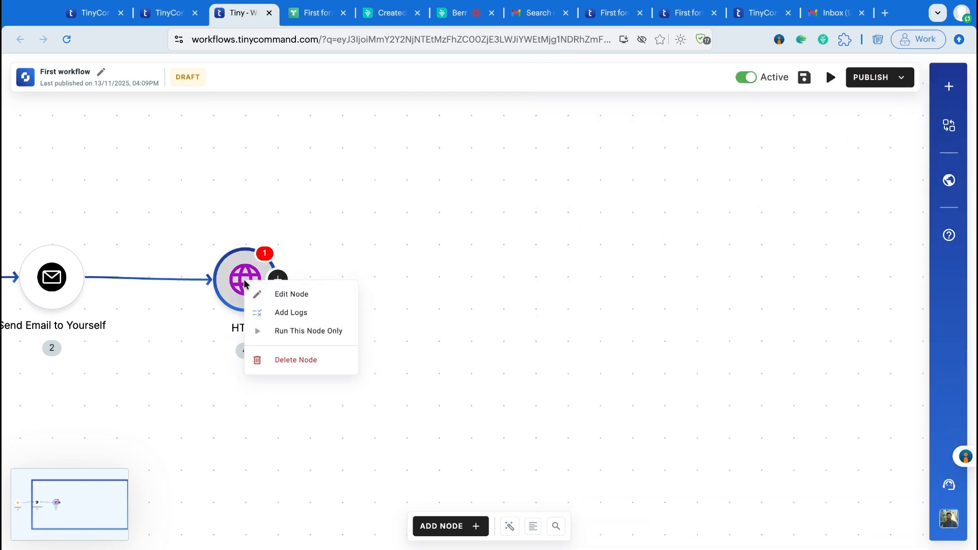
click(279, 360)
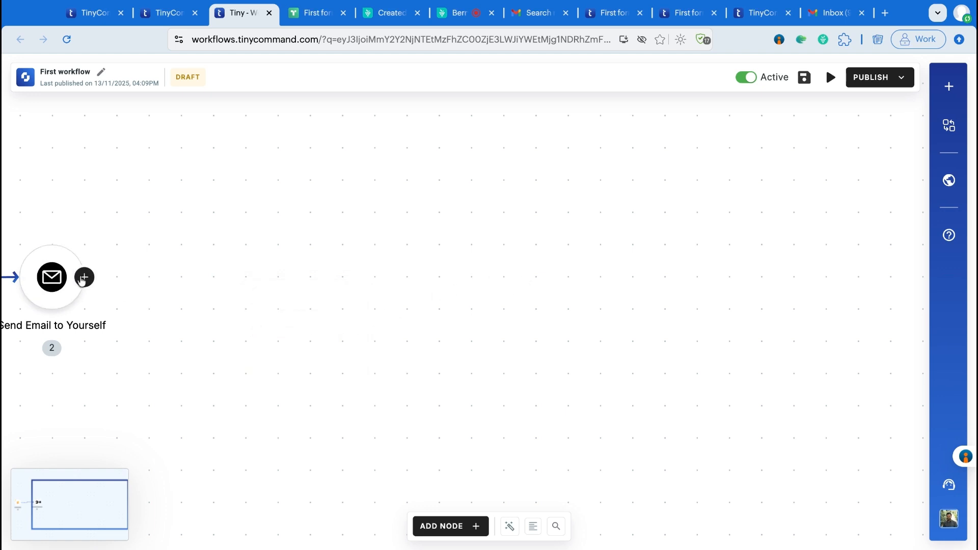
Step: Browse the node library for a follow-up to Send Email to Yourself, examining the available components and integrations
click(83, 277)
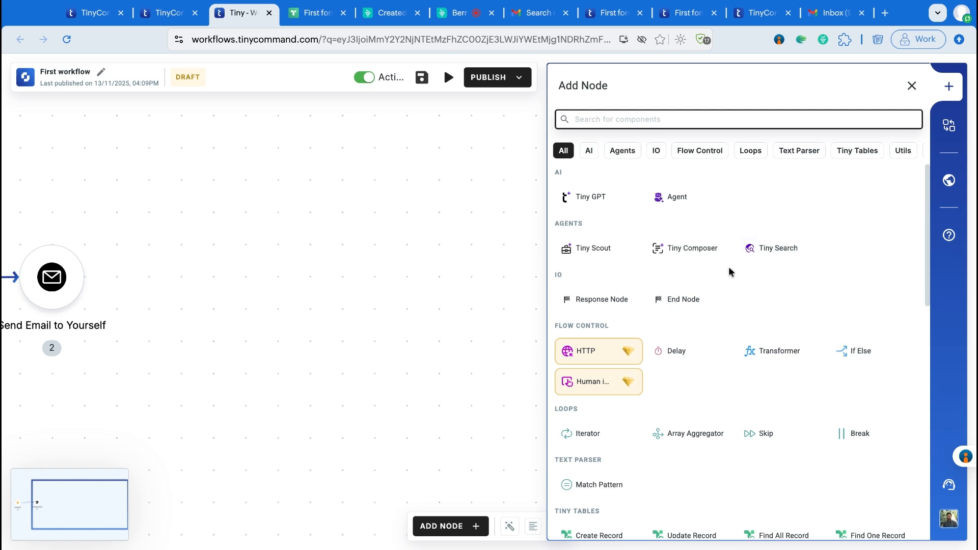
scroll(787, 367, down, 1)
scroll(787, 368, down, 4)
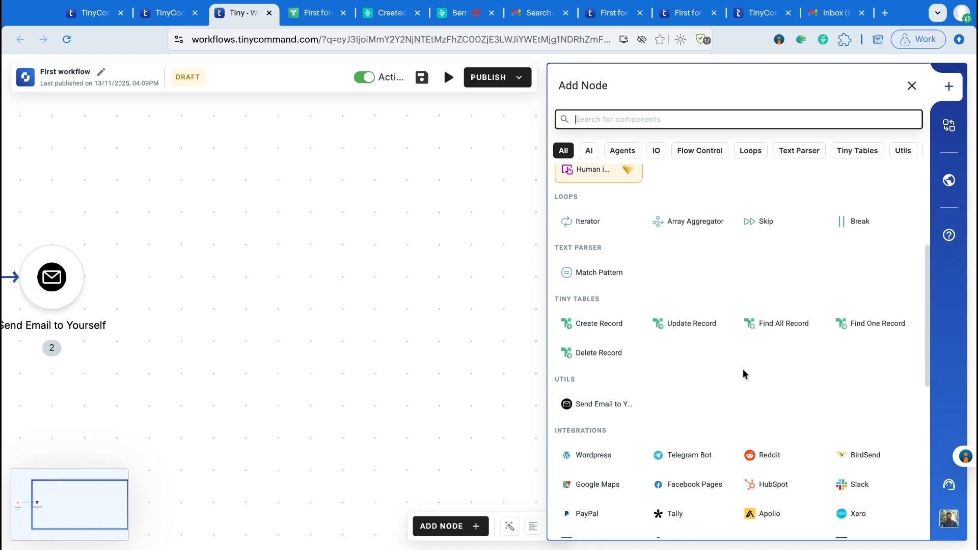
scroll(797, 369, down, 5)
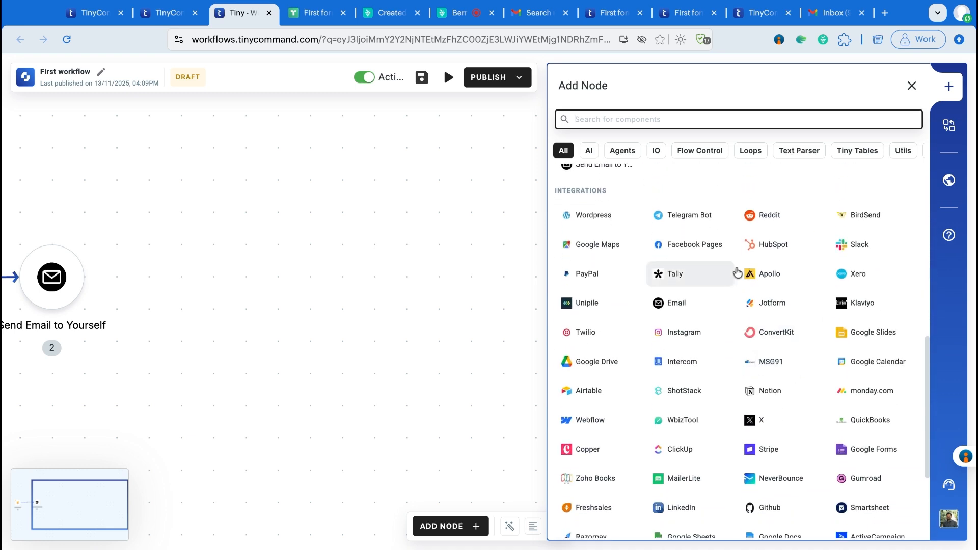
scroll(866, 352, down, 2)
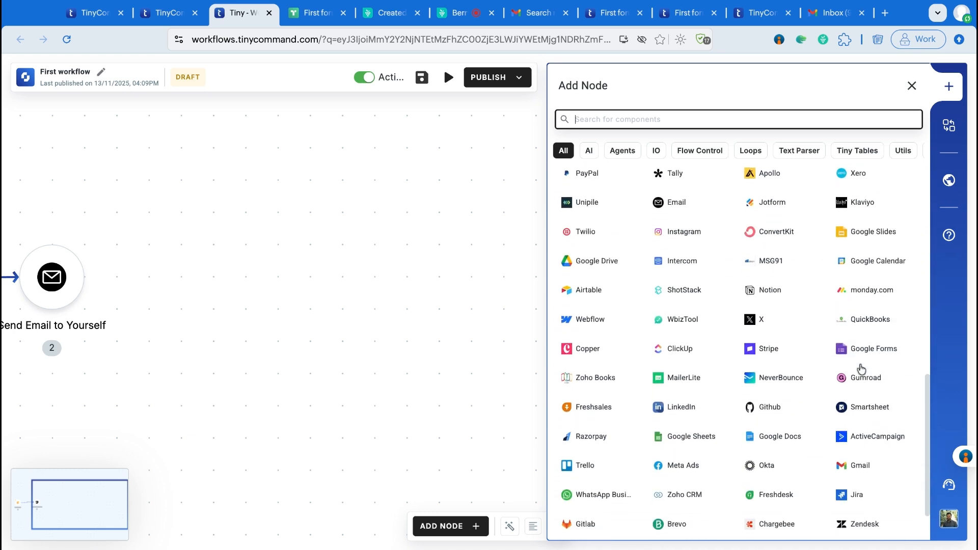
scroll(860, 367, down, 1)
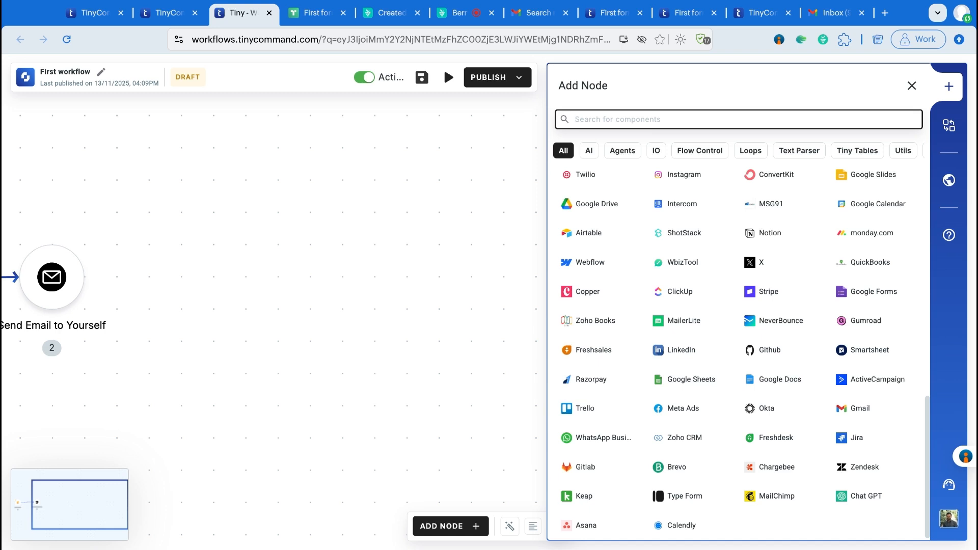
scroll(726, 333, up, 1)
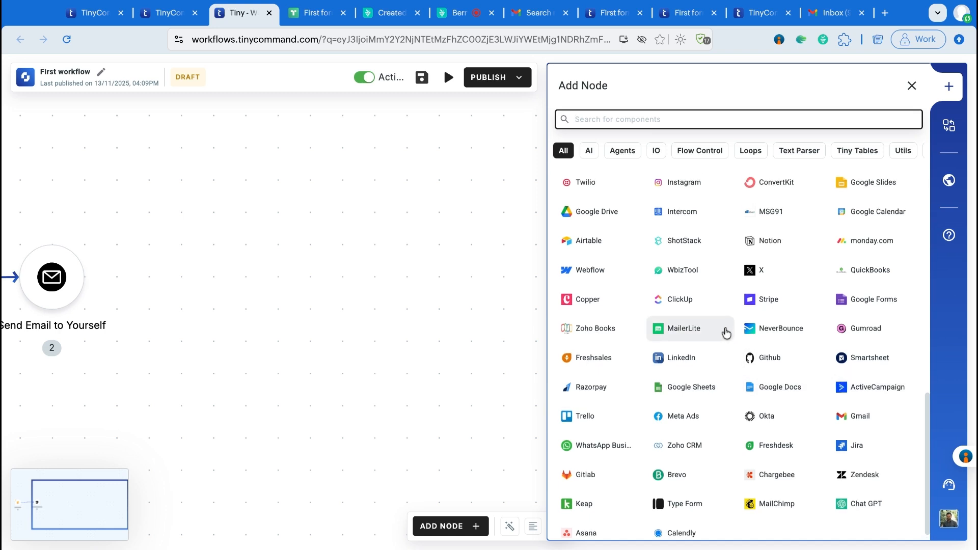
scroll(729, 356, down, 1)
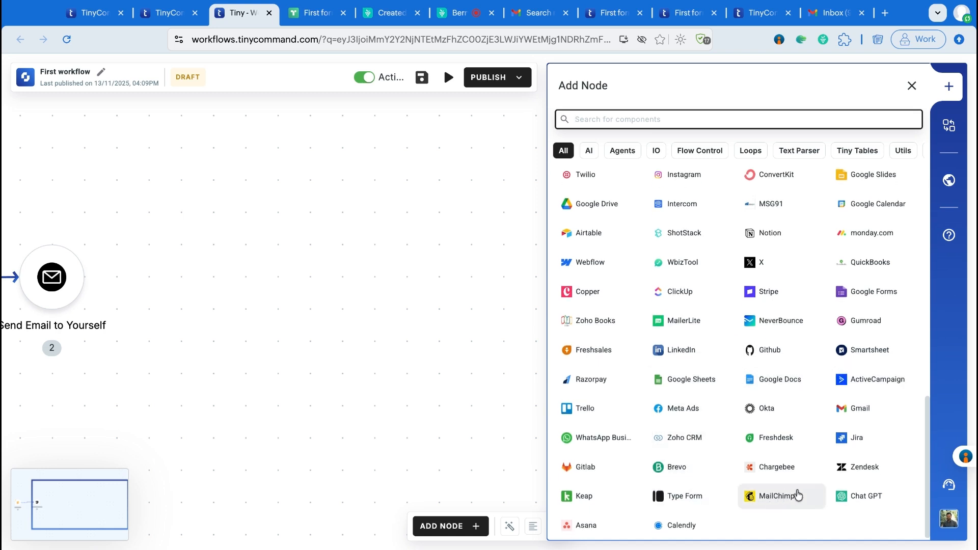
scroll(824, 319, up, 1)
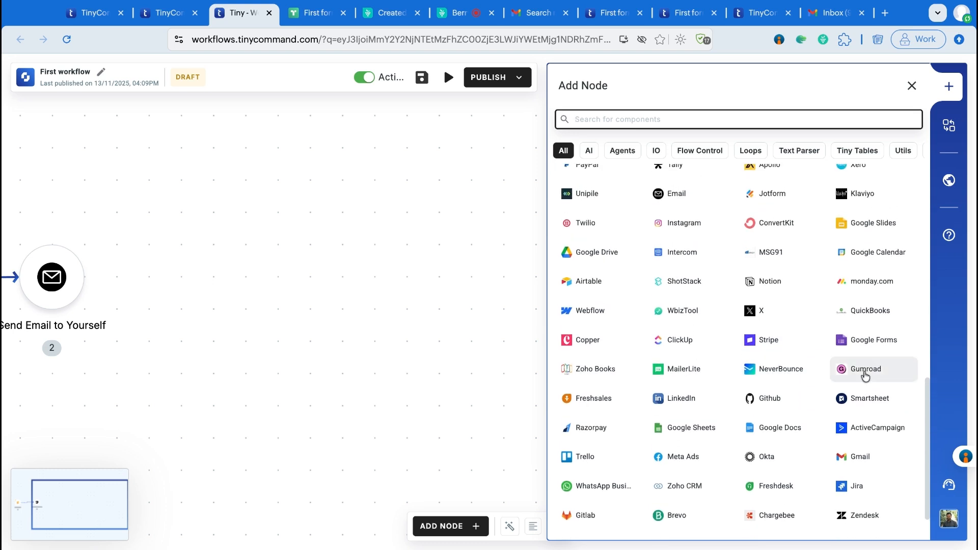
scroll(864, 376, up, 3)
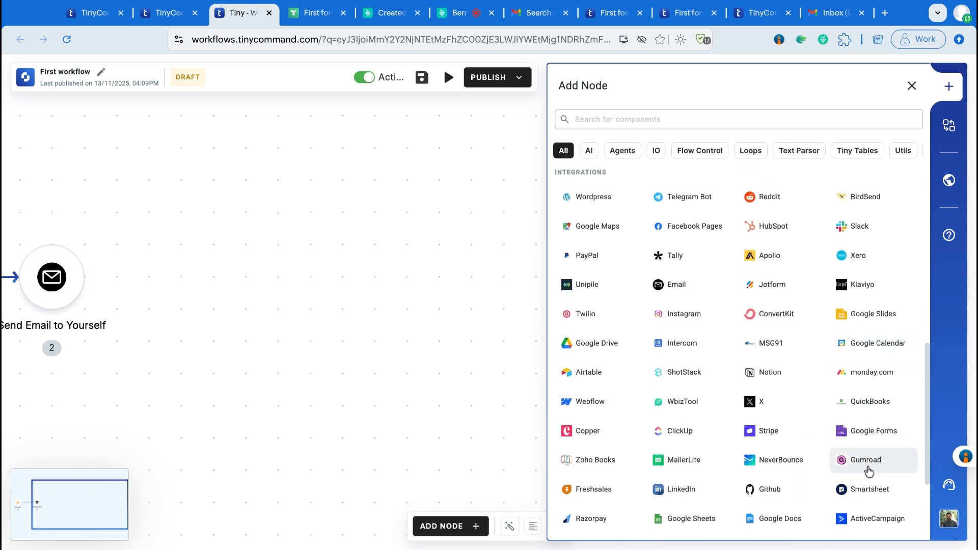
Step: Review the Gumroad actions, look through the remaining integrations, and close the node library
click(868, 469)
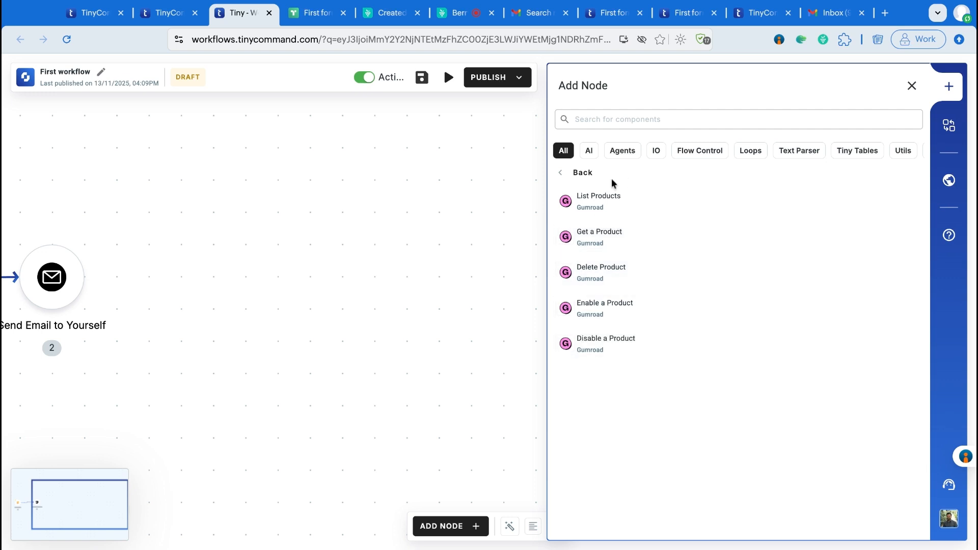
click(572, 175)
scroll(758, 405, down, 5)
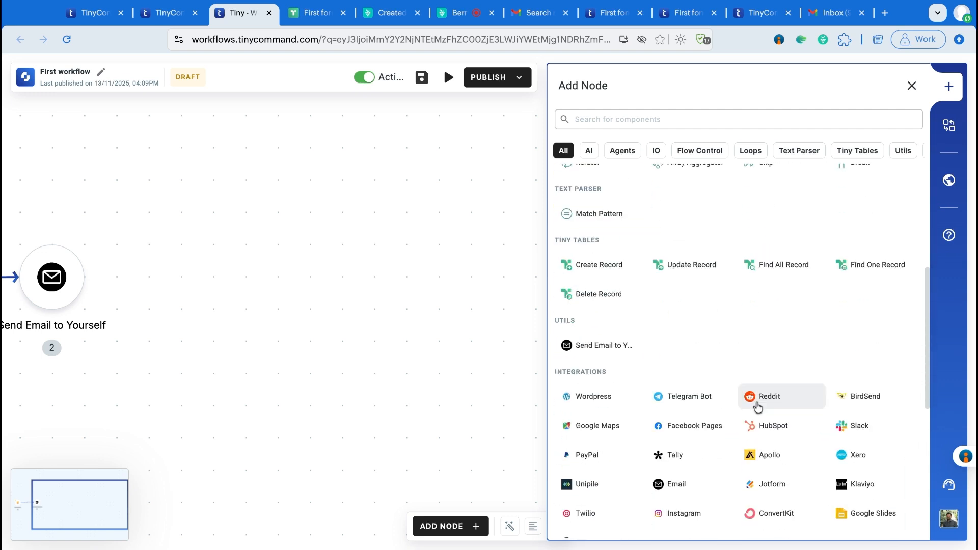
scroll(799, 337, down, 7)
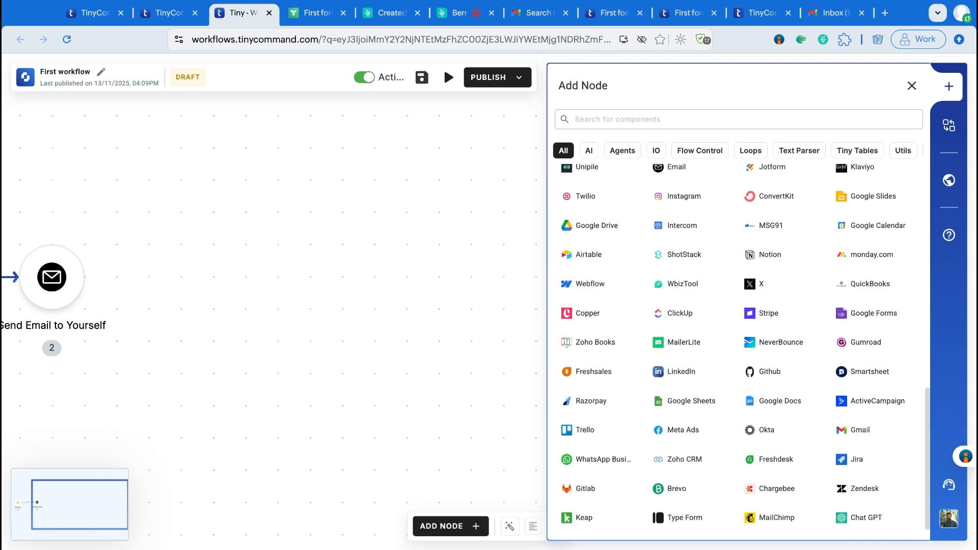
scroll(672, 314, up, 5)
click(912, 87)
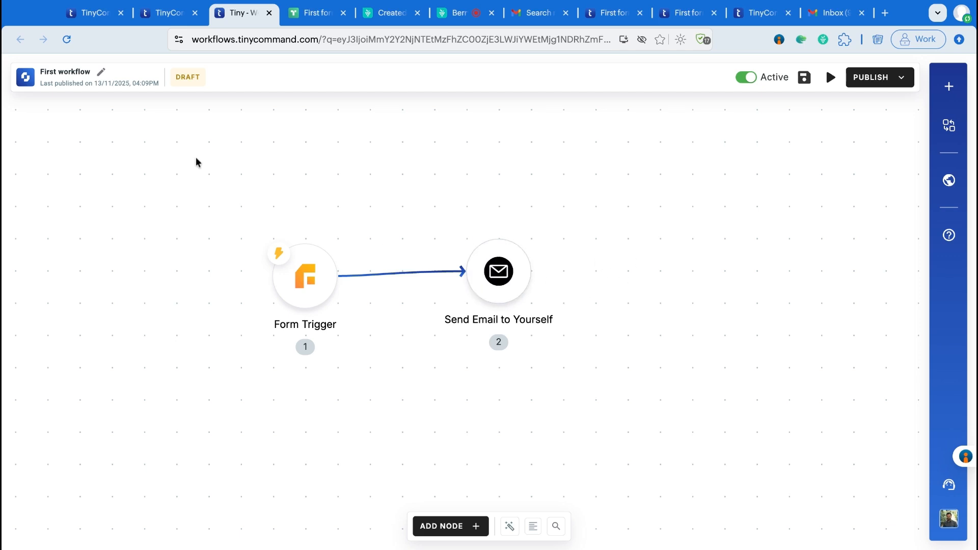
Step: Close the duplicate TinyCommand dashboard tab, go to Home in the remaining one, and collapse the Assets list
click(161, 20)
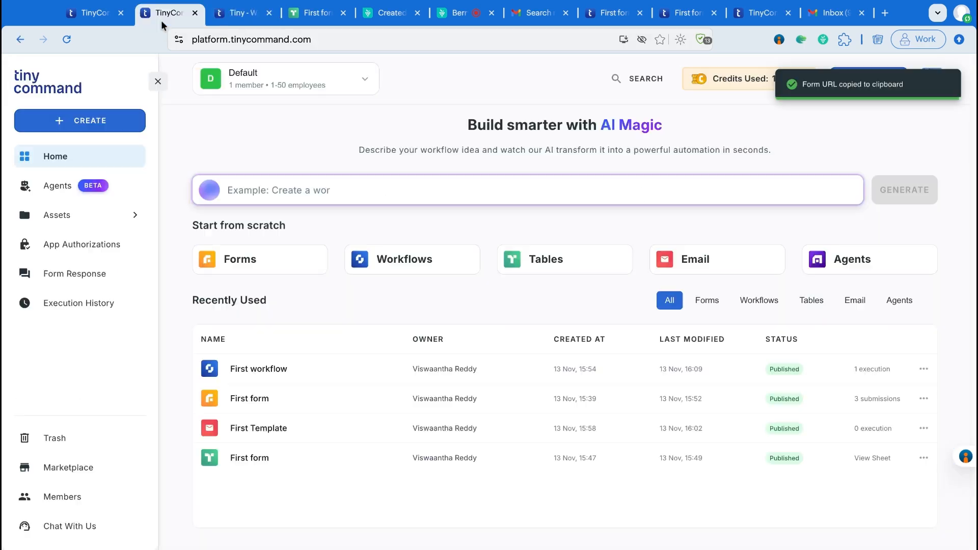
click(195, 14)
click(94, 13)
click(74, 156)
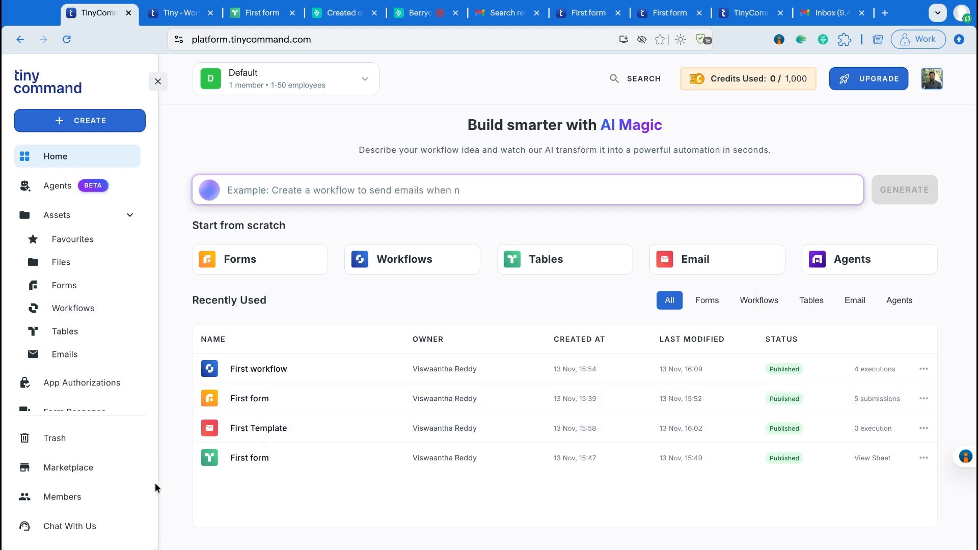
scroll(95, 312, down, 1)
scroll(109, 270, up, 1)
click(129, 223)
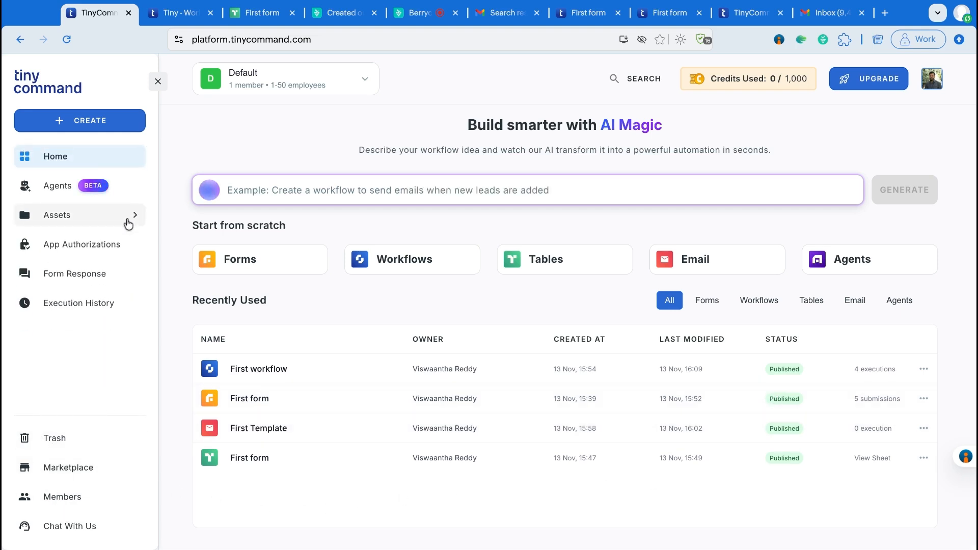
Step: Review the App Authorizations, Marketplace templates and Members pages, and return to Home
click(89, 246)
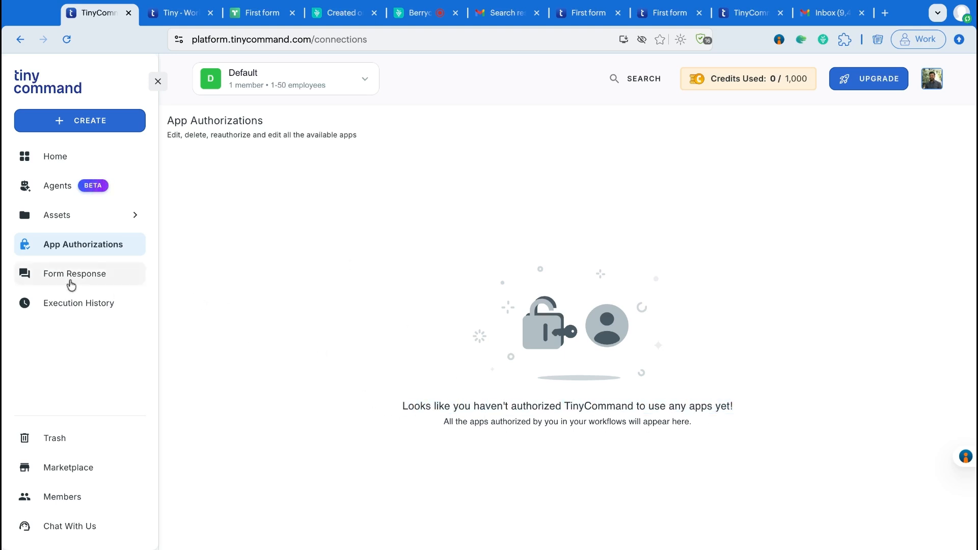
click(79, 473)
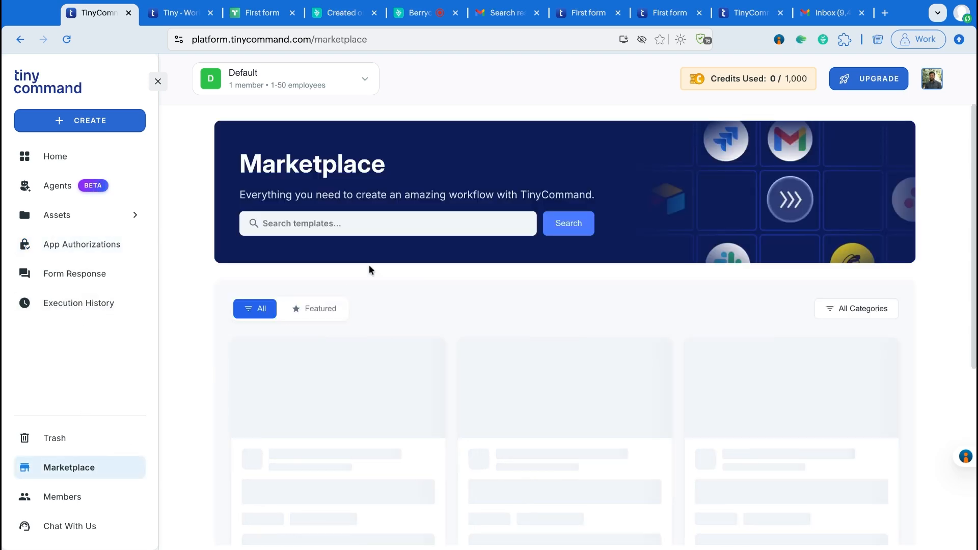
scroll(502, 310, down, 3)
scroll(458, 311, down, 1)
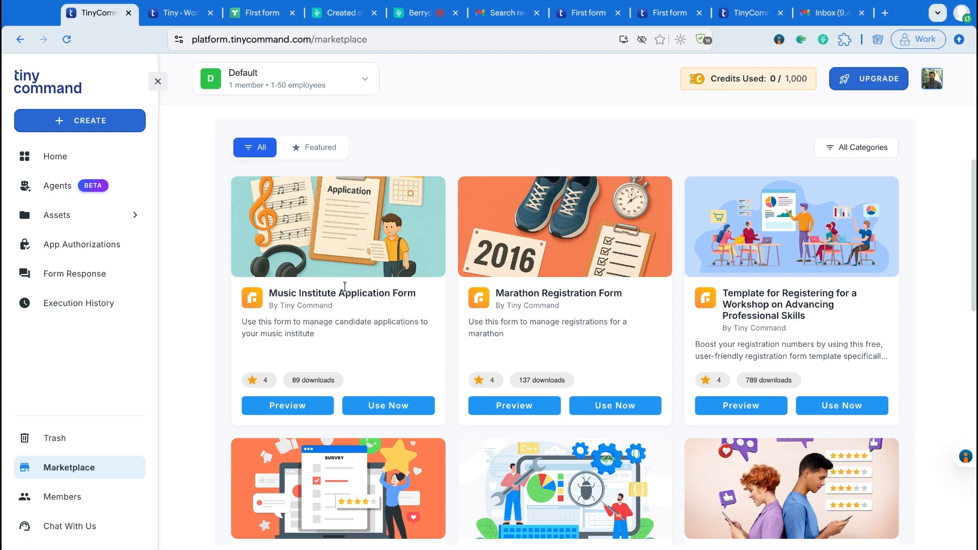
scroll(590, 306, down, 7)
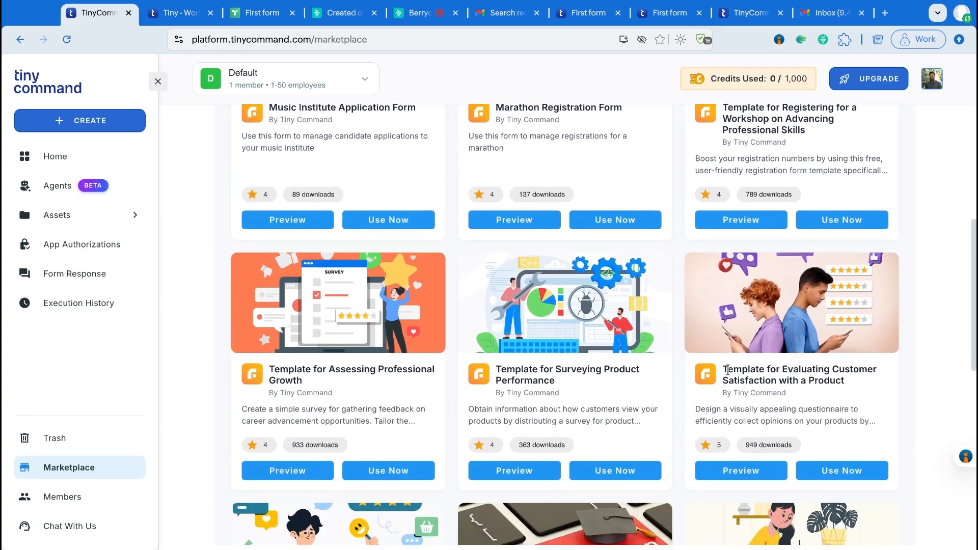
scroll(365, 288, up, 10)
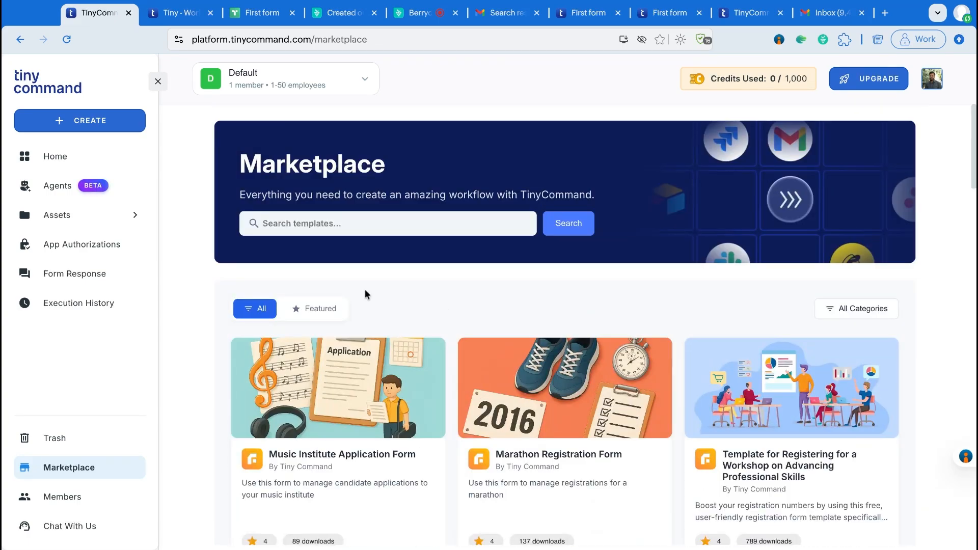
click(64, 496)
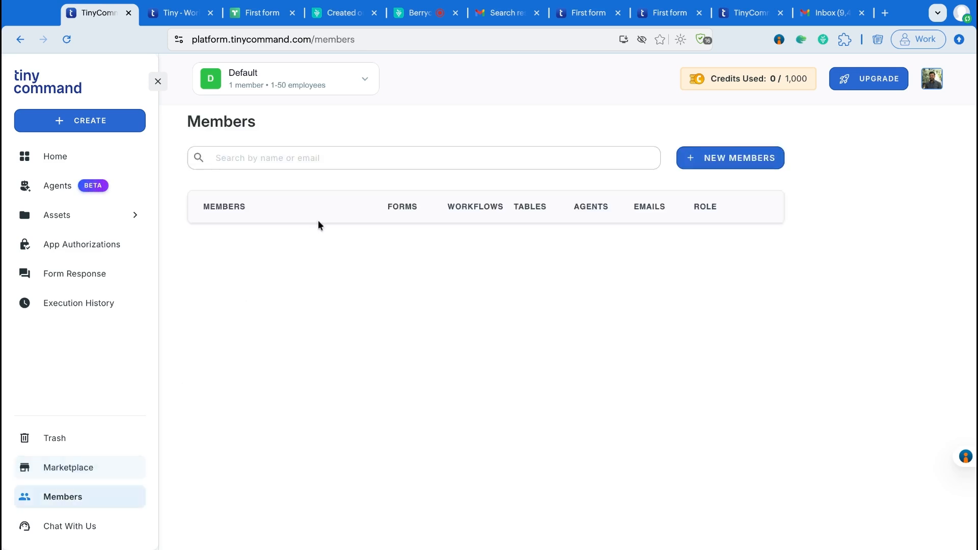
click(49, 163)
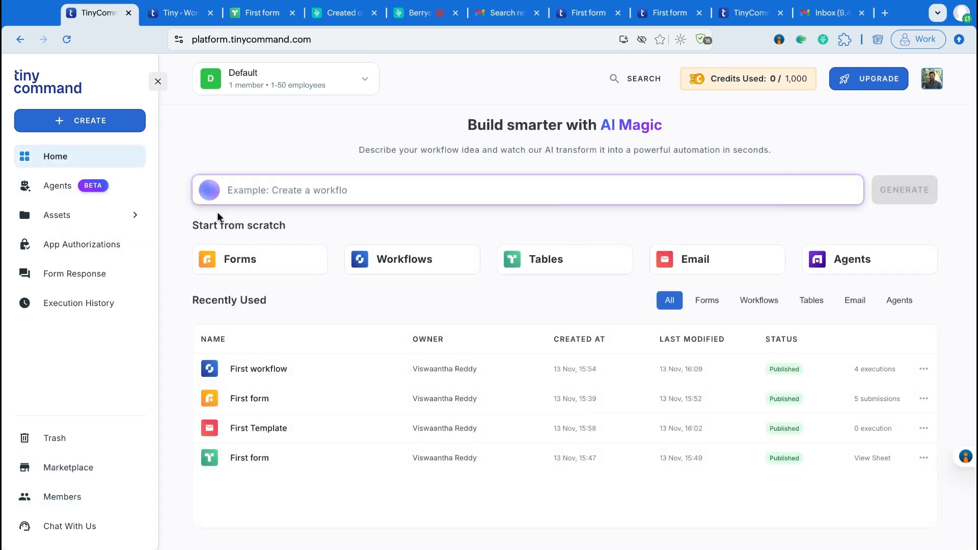
Step: Create a new agent and open its System Prompt for editing
click(61, 186)
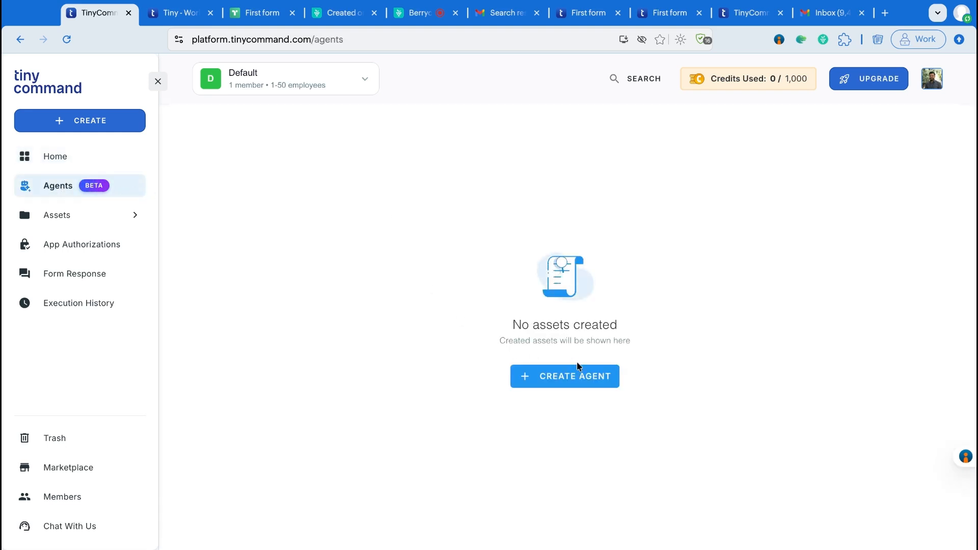
click(575, 381)
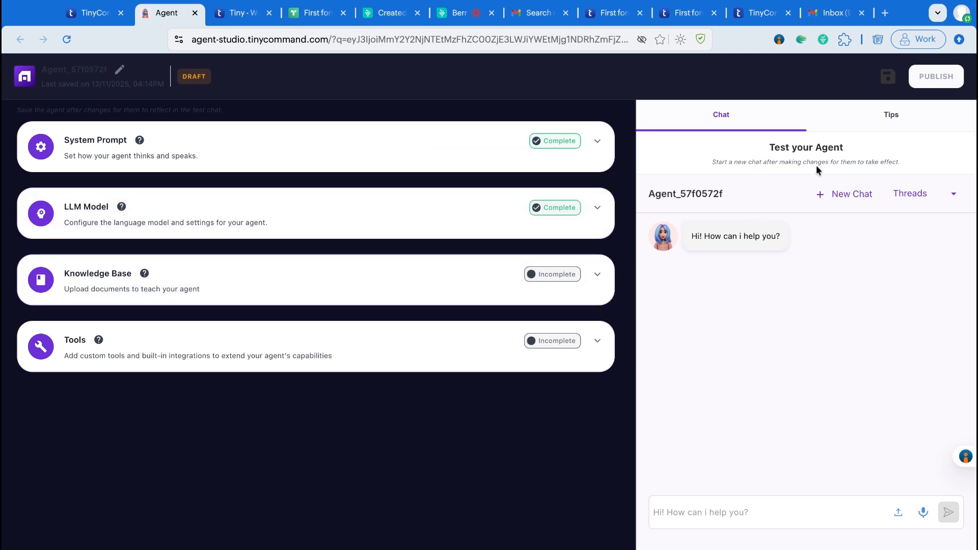
click(599, 143)
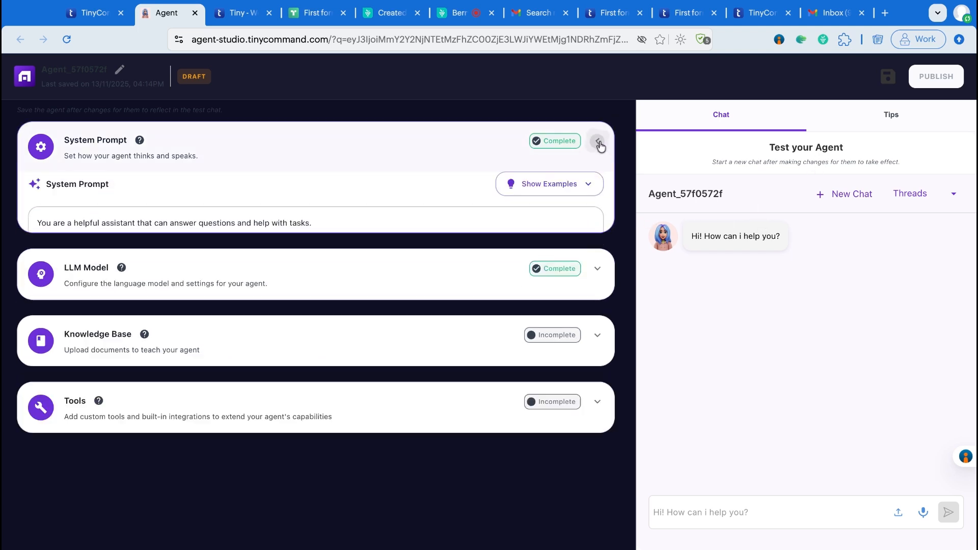
click(234, 245)
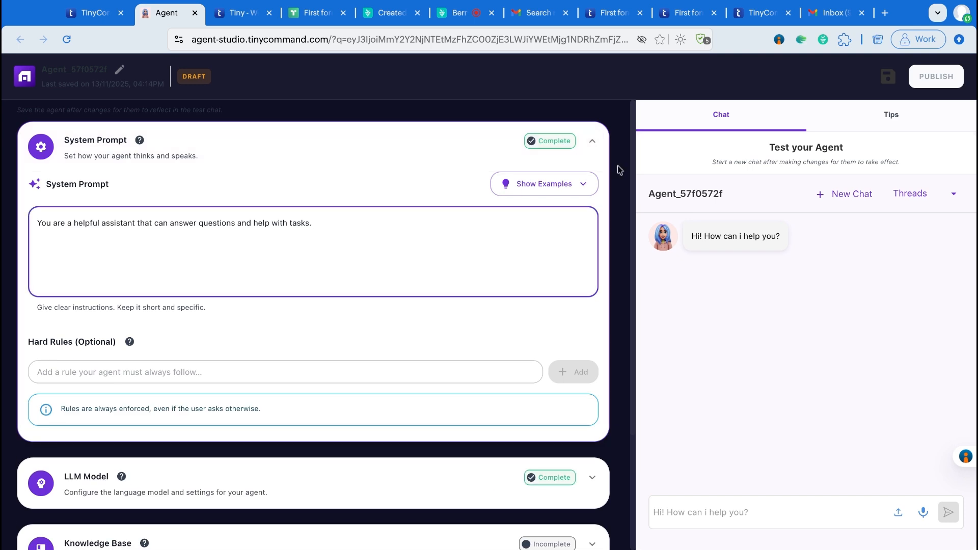
Step: Collapse the System Prompt section, expand LLM Model, and set the agent's LLM provider to OpenAI
click(592, 141)
click(594, 208)
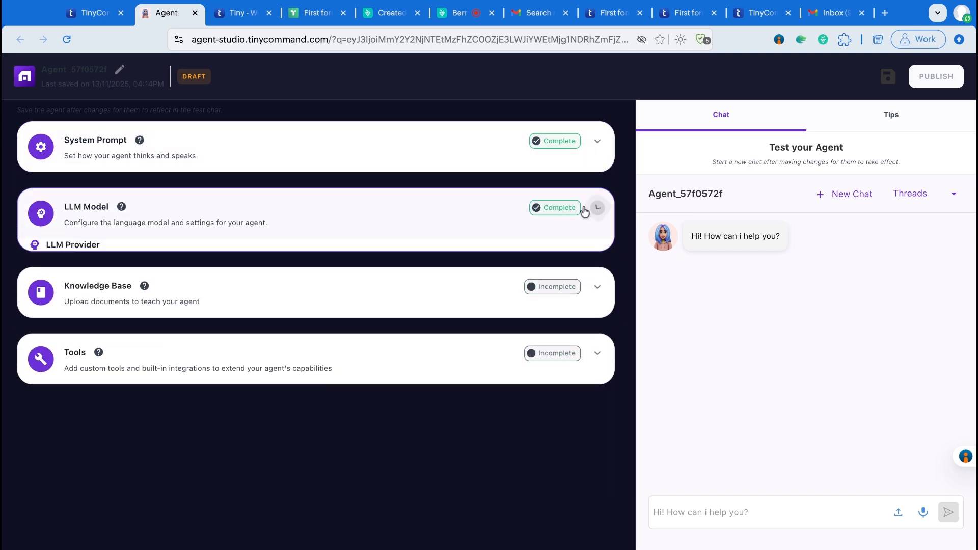
scroll(230, 234, down, 1)
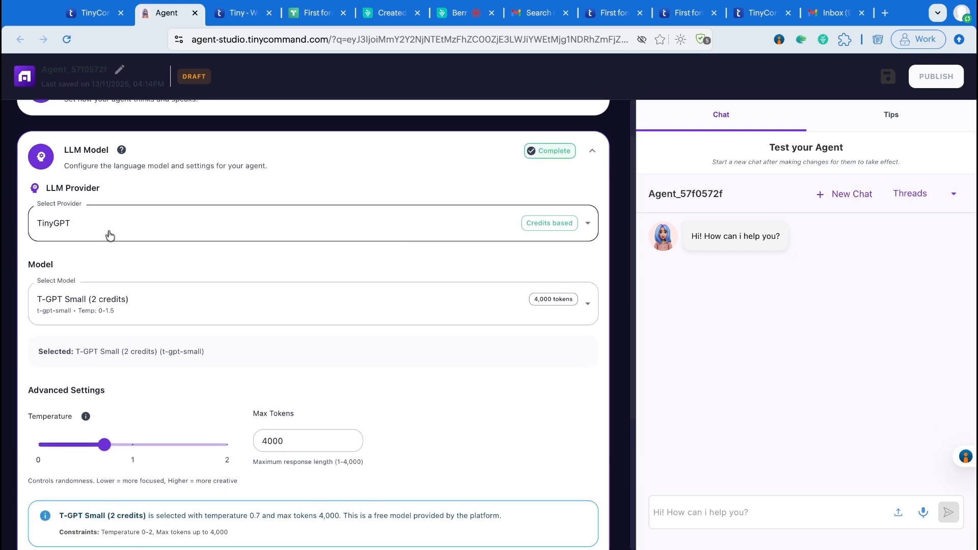
click(468, 232)
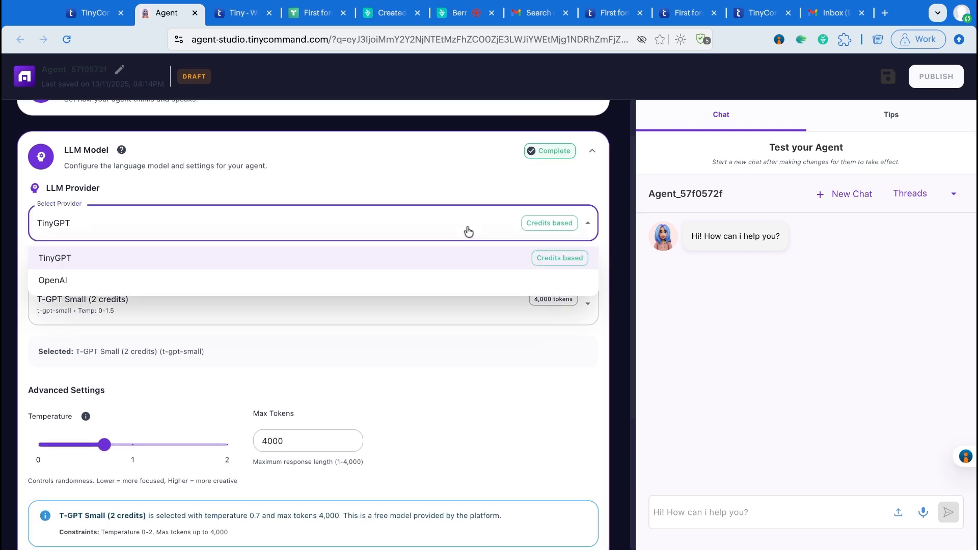
click(101, 279)
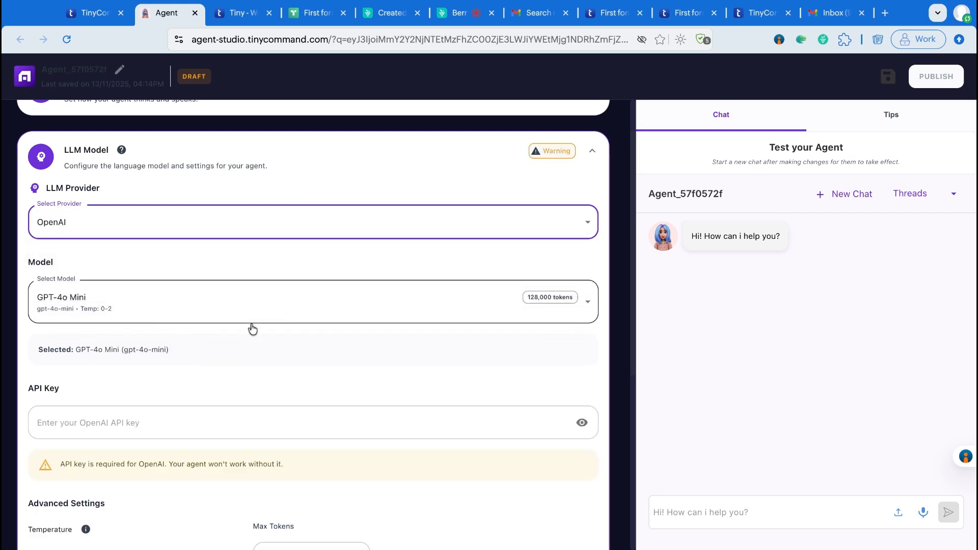
Step: Examine the OpenAI model choices, API key field, provider options and advanced settings without changing the configuration
scroll(89, 286, down, 1)
scroll(92, 285, down, 2)
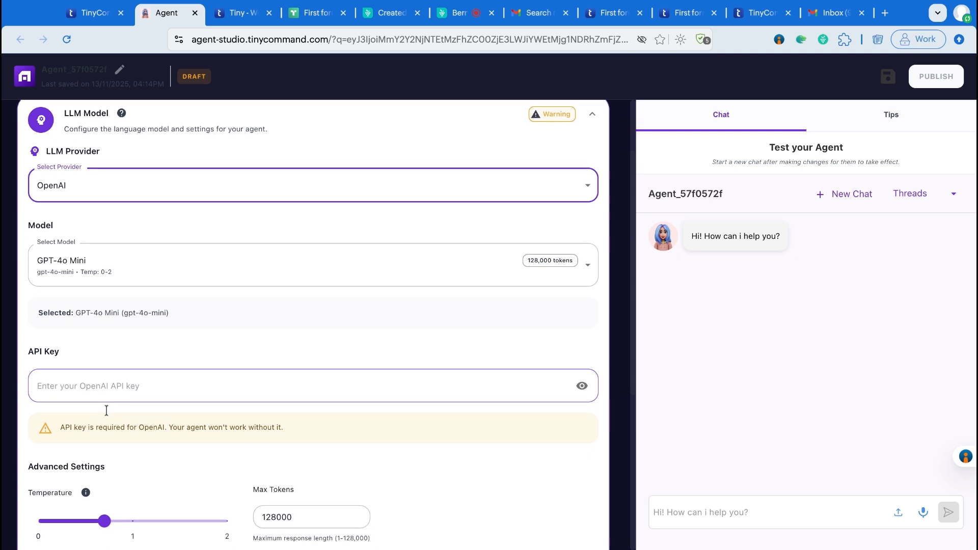
click(104, 380)
click(89, 270)
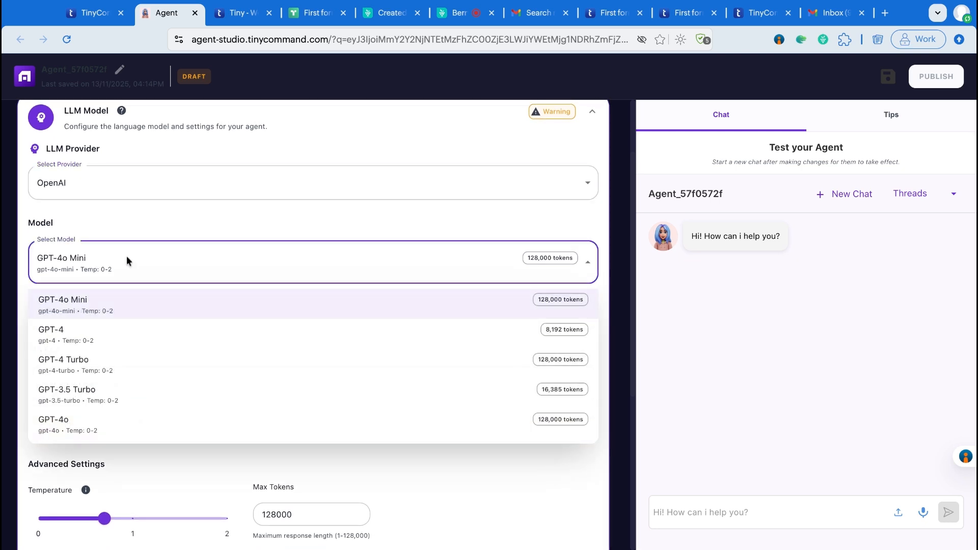
click(236, 230)
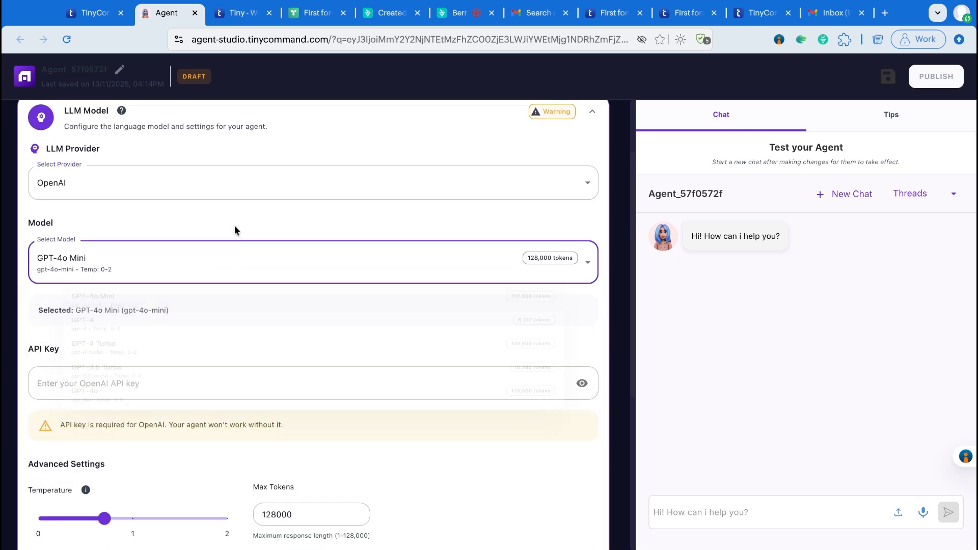
click(148, 191)
click(257, 141)
scroll(214, 302, down, 4)
scroll(267, 349, down, 2)
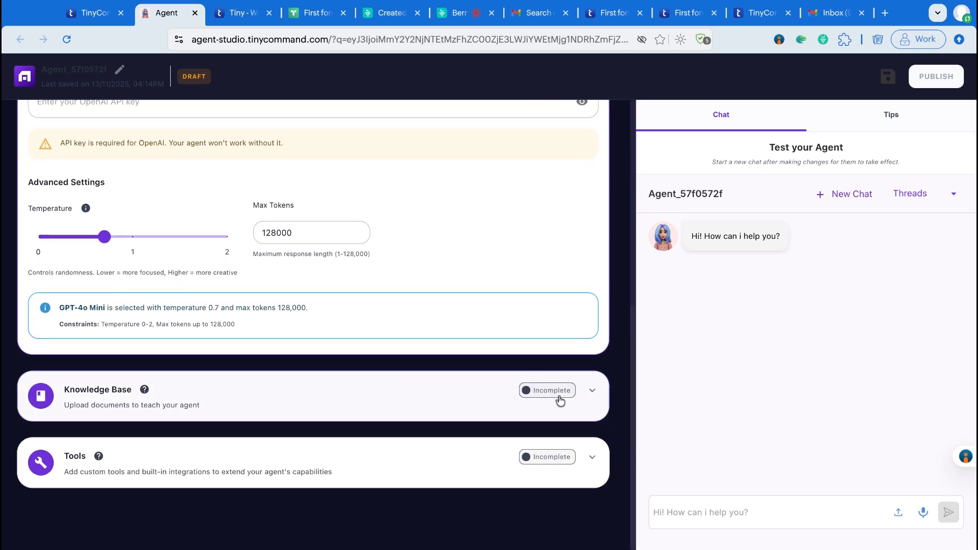
Step: Review the agent's Knowledge Base and Tools sections, then view the Add Tools dialog and close it
click(592, 391)
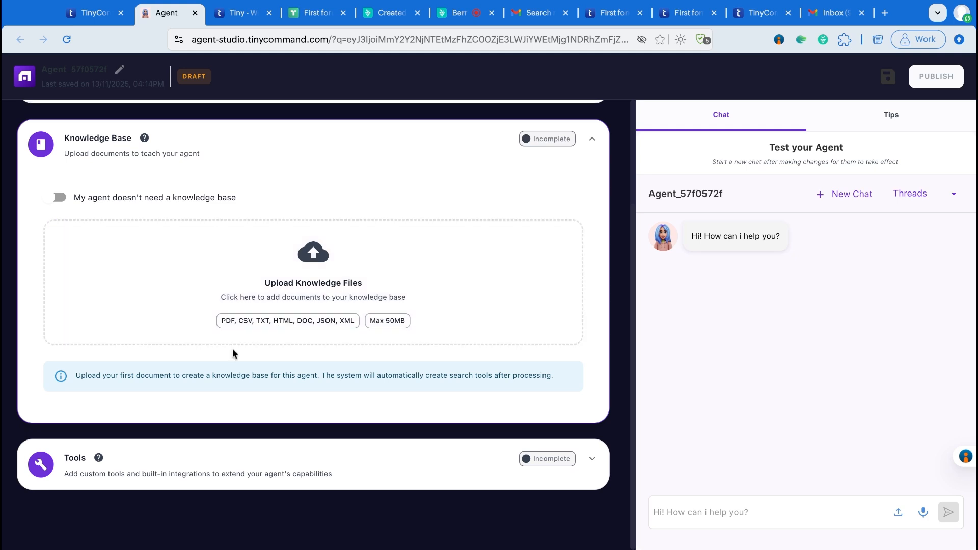
click(593, 461)
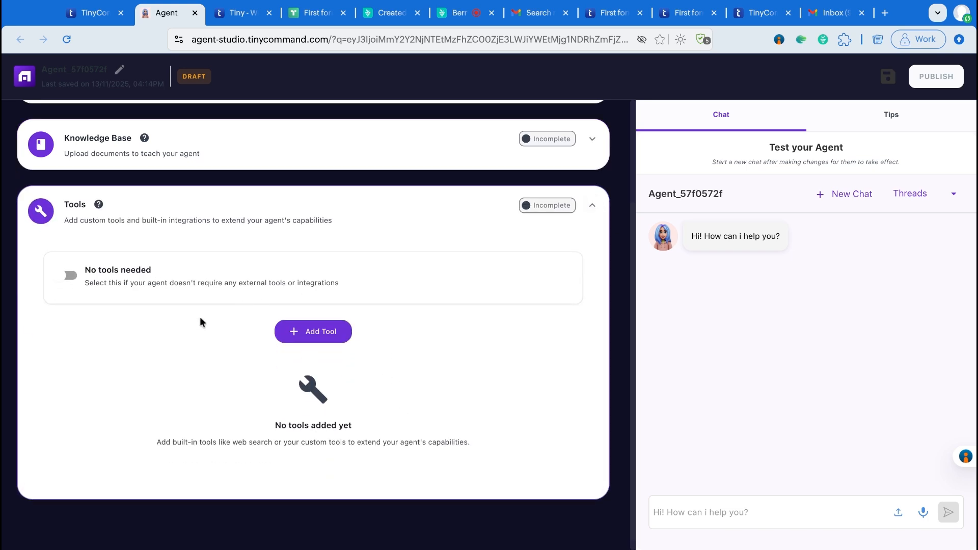
click(298, 332)
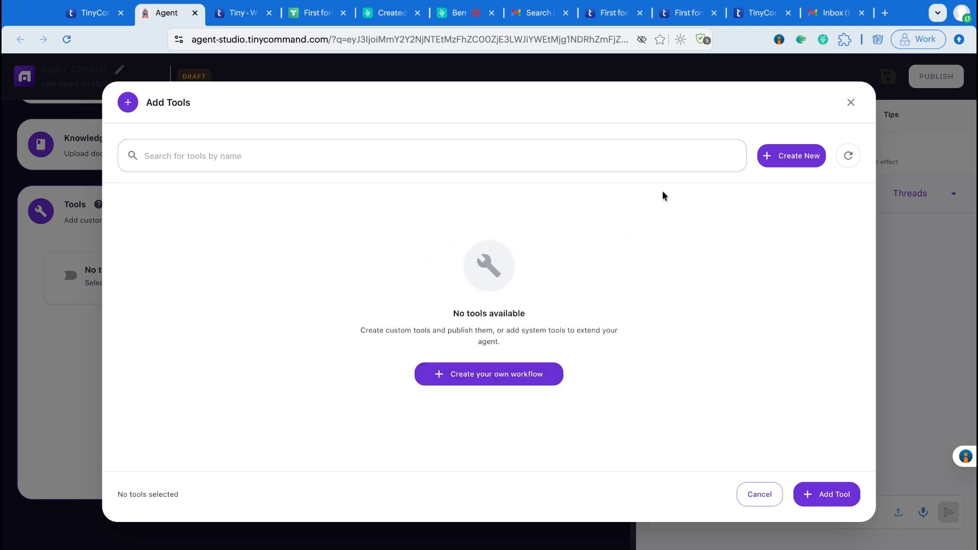
click(852, 104)
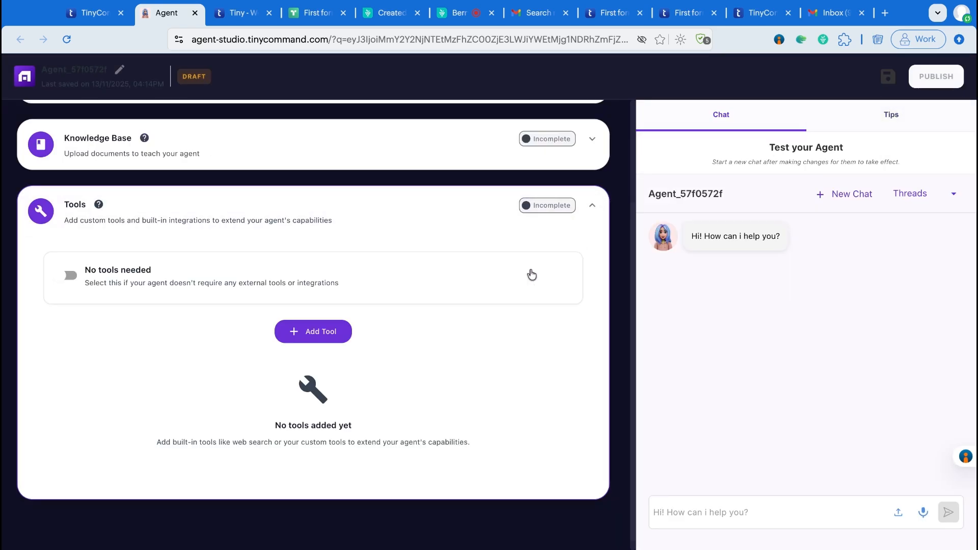
Step: Open the creation page for a new custom AI tool from the agent's Add Tools dialog and return to the agent
click(313, 332)
click(798, 156)
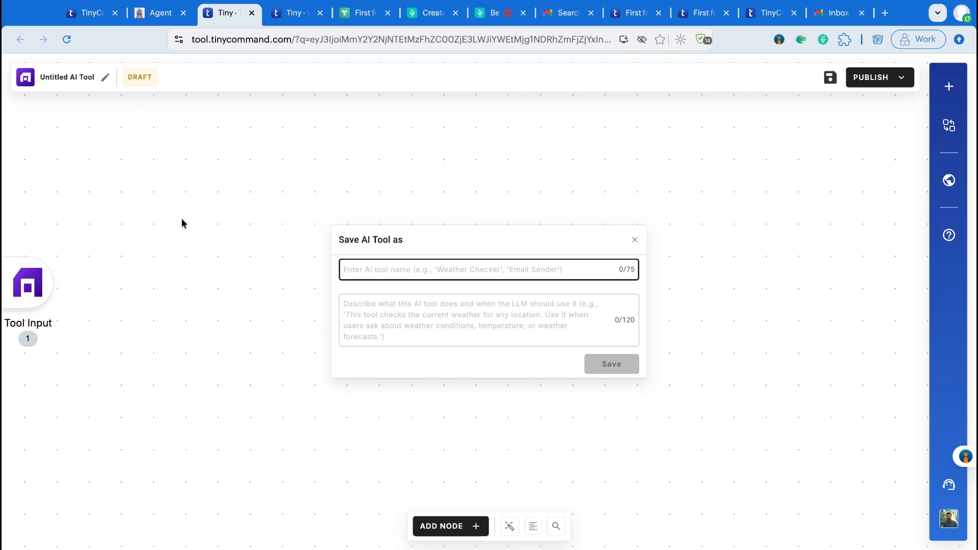
click(153, 19)
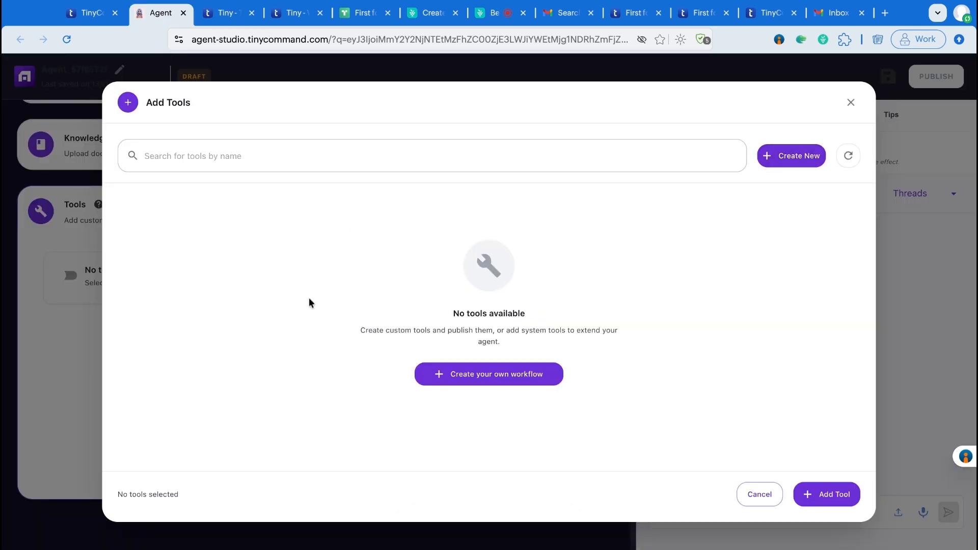
Step: Close the Add Tools dialog, then view the test chat's Threads list and dismiss it
click(852, 104)
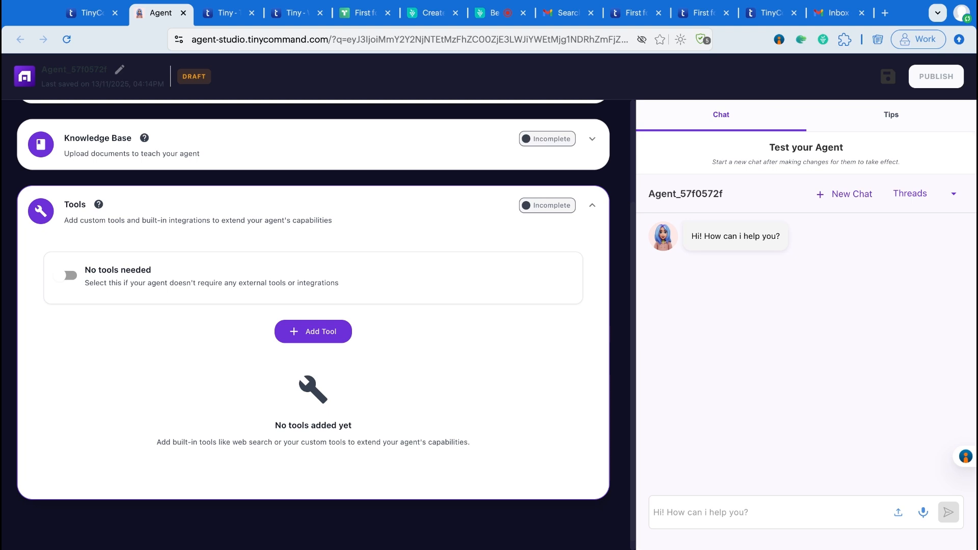
click(942, 192)
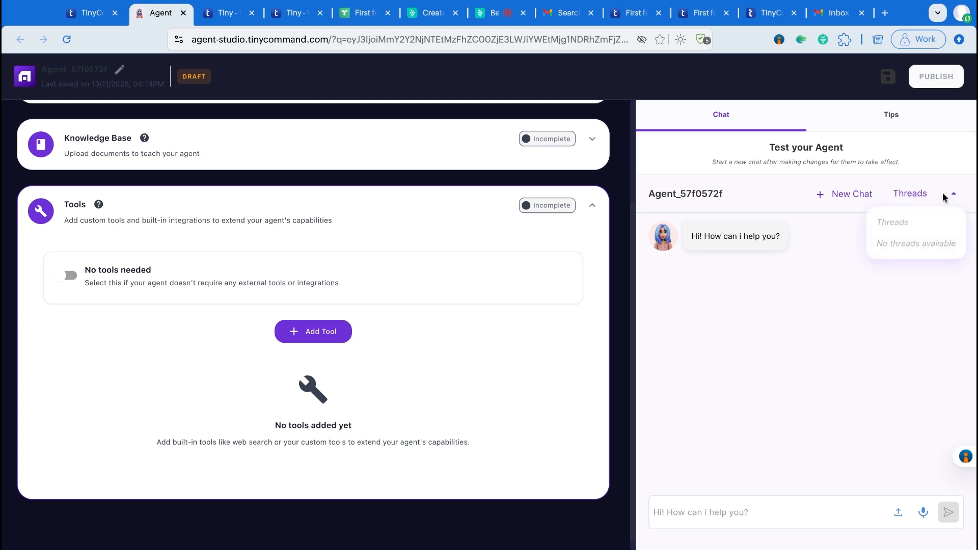
click(794, 336)
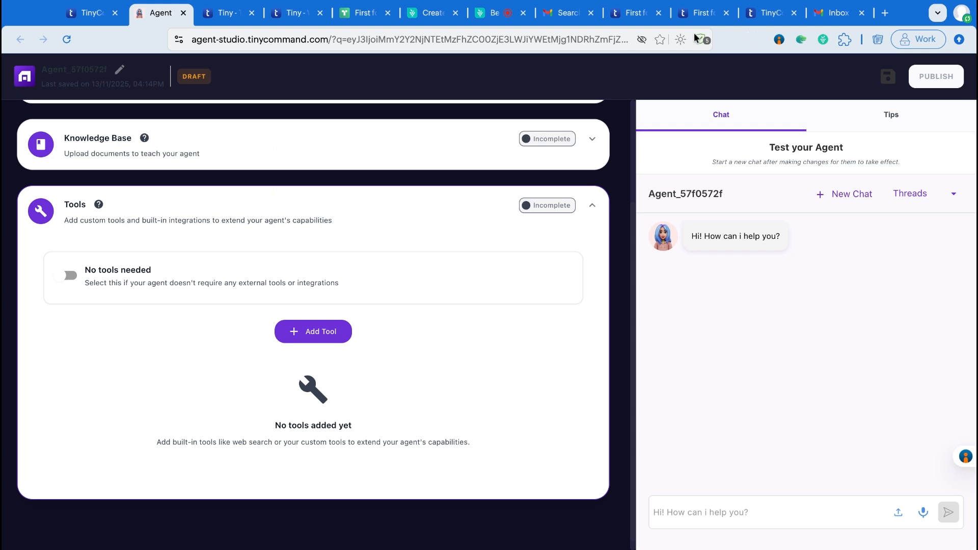
click(496, 14)
mouse_move(915, 150)
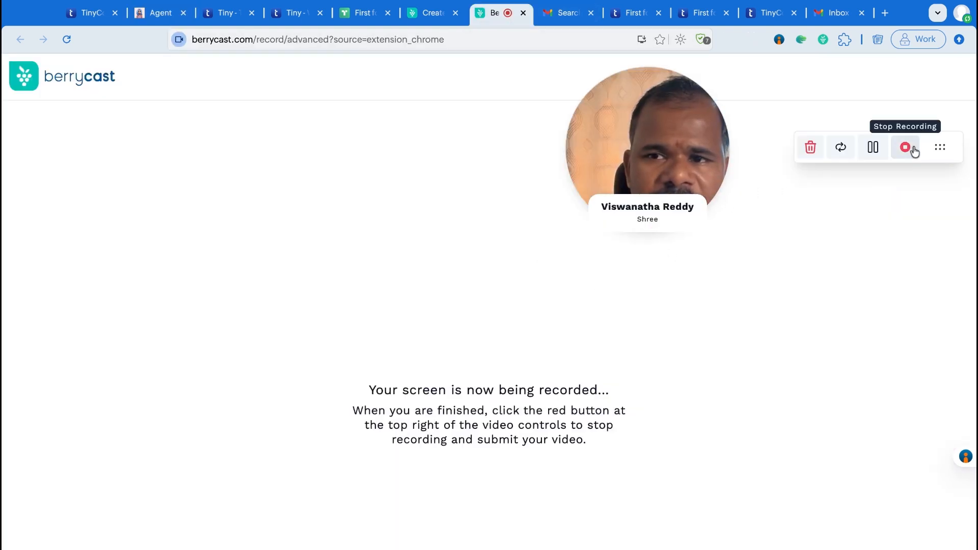